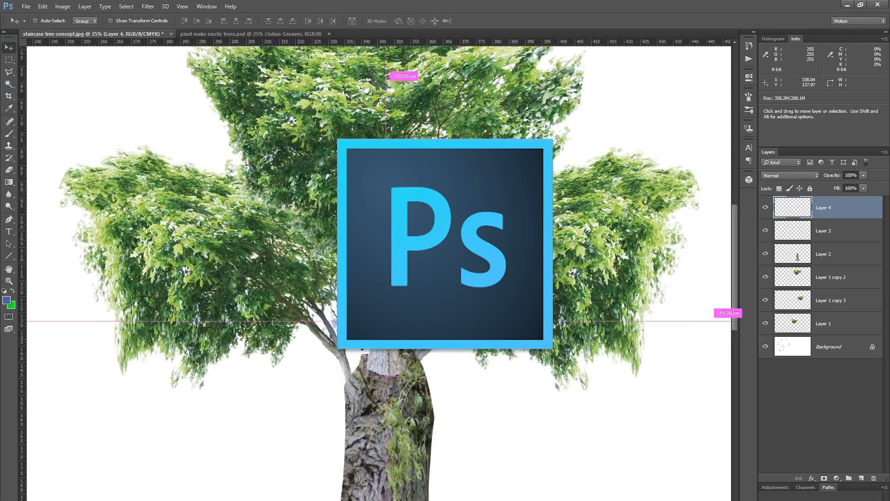
Step: Paste the copied trunk piece onto its own layer and warp it to fit where the trunk meets the canopy
key("l")
left_click(42, 6)
left_click(51, 92)
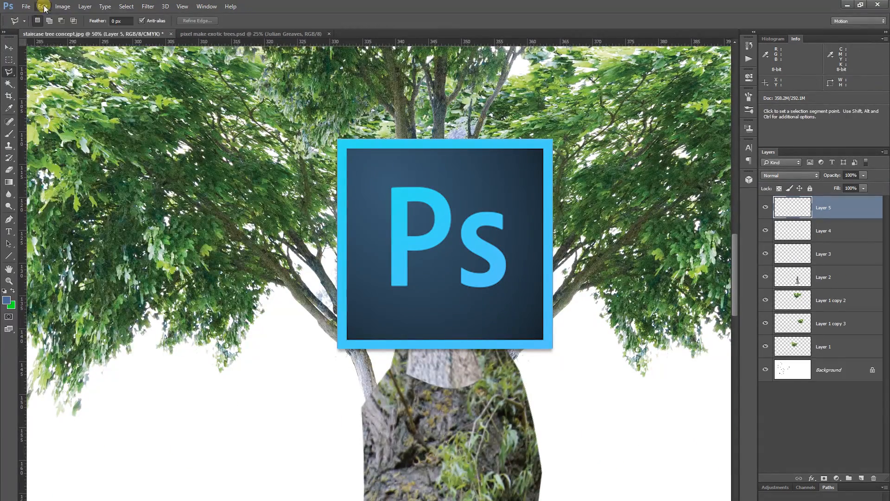
key("ctrl+t")
left_click(391, 21)
key("Return")
Step: Merge Layer 5 and Layer 4 into a single layer
left_click(764, 207)
left_click(854, 228, "shift")
left_click(839, 206)
left_click(824, 230, "shift")
left_click_drag(765, 208, 768, 231)
right_click(854, 228)
left_click(802, 413)
Step: Warp the merged trunk piece to fit the upper trunk
left_click(42, 6)
mouse_move(93, 197)
left_click(203, 252)
left_click_drag(481, 383, 449, 370)
key("Return")
Step: Duplicate Layer 5 and rotate the copy about 21° to form another limb above the trunk
key("ctrl+j")
right_click(823, 231)
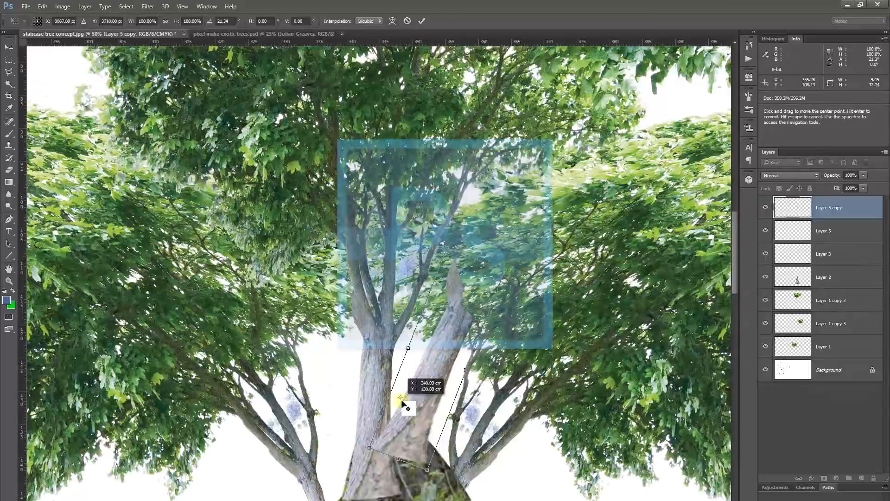
key("Return")
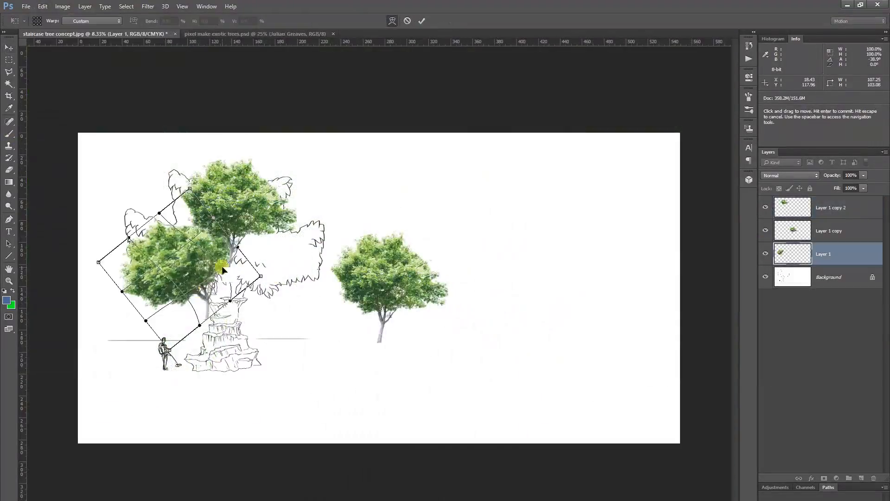
Step: Warp the tree on Layer 1 to follow the left side of the sketched canopy
left_click_drag(225, 258, 132, 238)
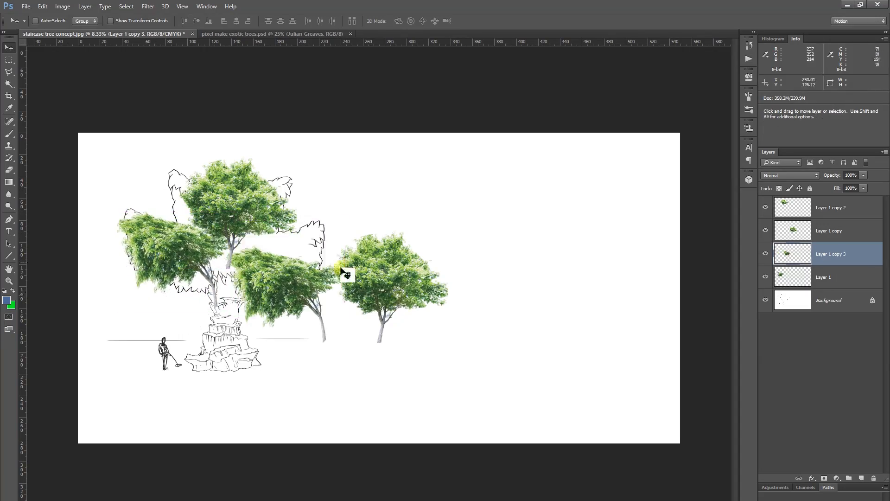
left_click(42, 7)
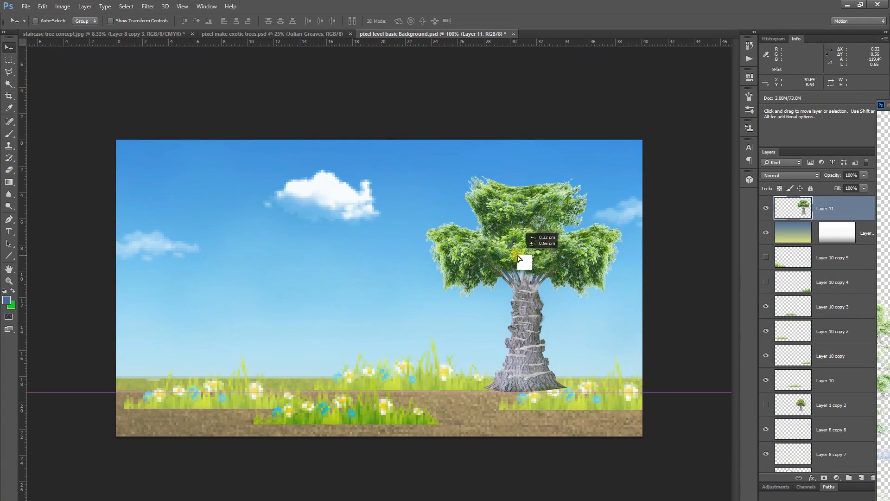
Step: Apply a Mosaic filter with a cell size of 5 to the tree on Layer 11 and reposition it on the ground
left_click(148, 6)
mouse_move(183, 97)
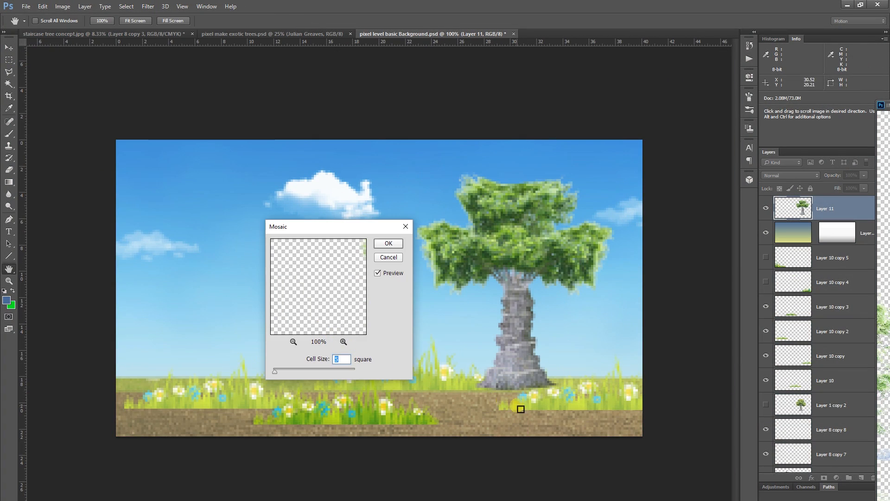
left_click(383, 241)
left_click_drag(506, 370, 520, 360)
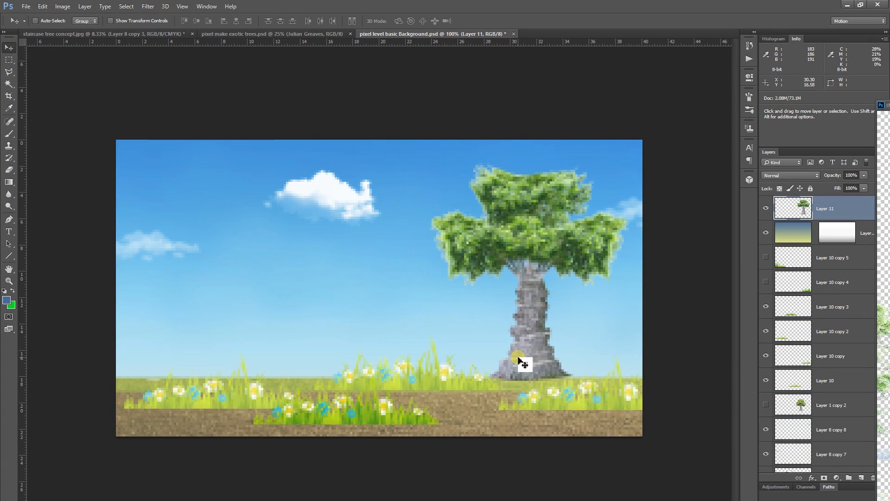
left_click_drag(528, 273, 536, 273)
key("ctrl+plus")
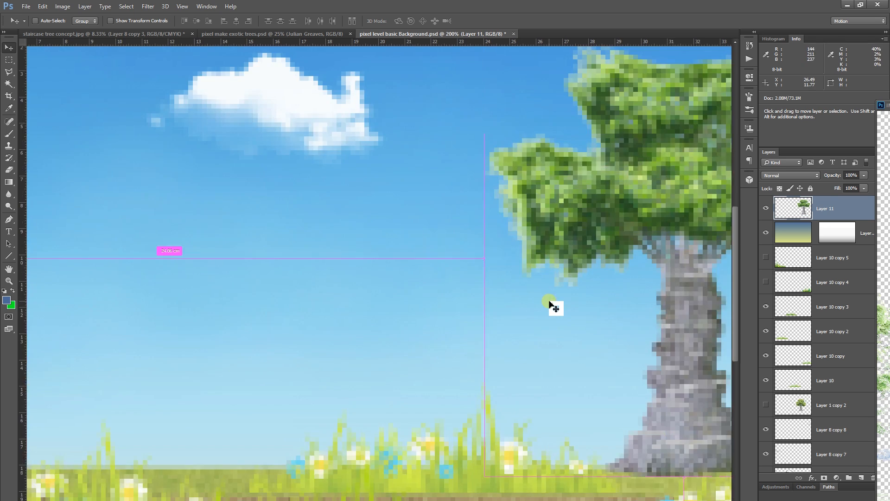
Step: Adjust the tree layer's Hue/Saturation and move the layer one position down in the stack
key("w")
key("ctrl+minus")
key("ctrl+minus")
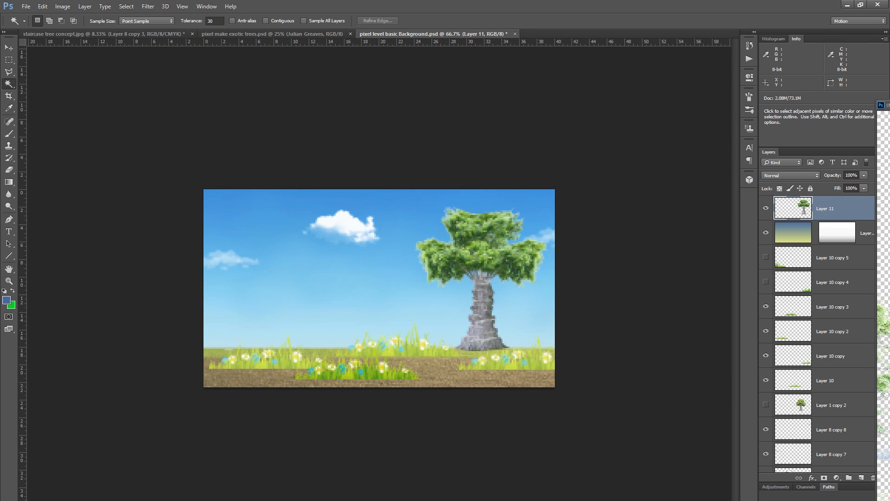
key("ctrl+u")
left_click_drag(696, 341, 690, 341)
left_click(798, 292)
key("ctrl+[")
left_click(766, 209)
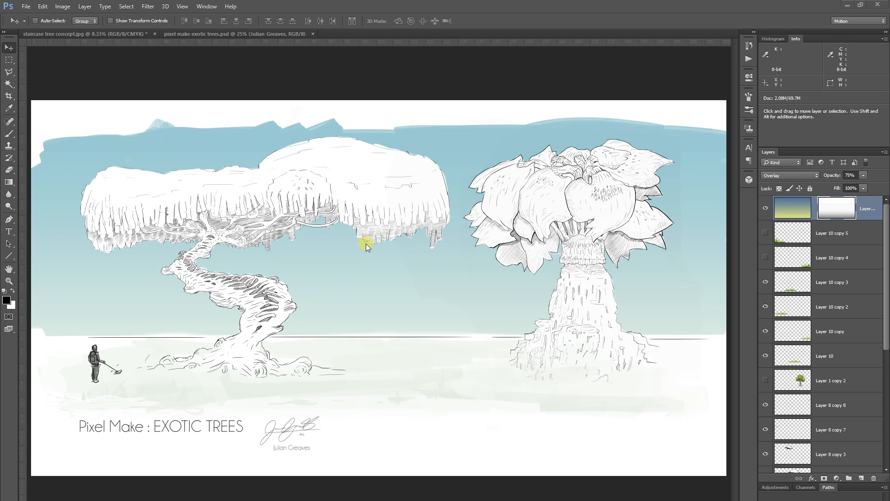
Step: Switch to the staircase tree concept sketch and place the reference photos IMG_0323.CR2 and IMG_0320.CR2 beside it
left_click(132, 35)
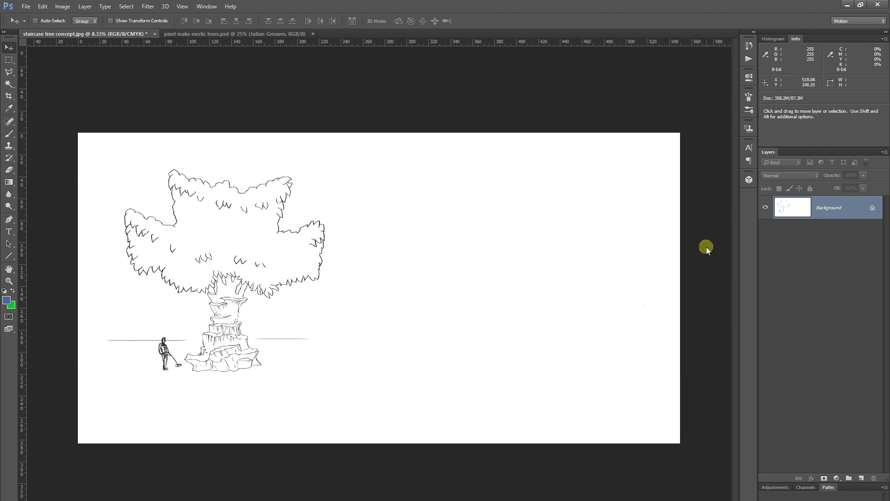
left_click_drag(889, 159, 513, 65)
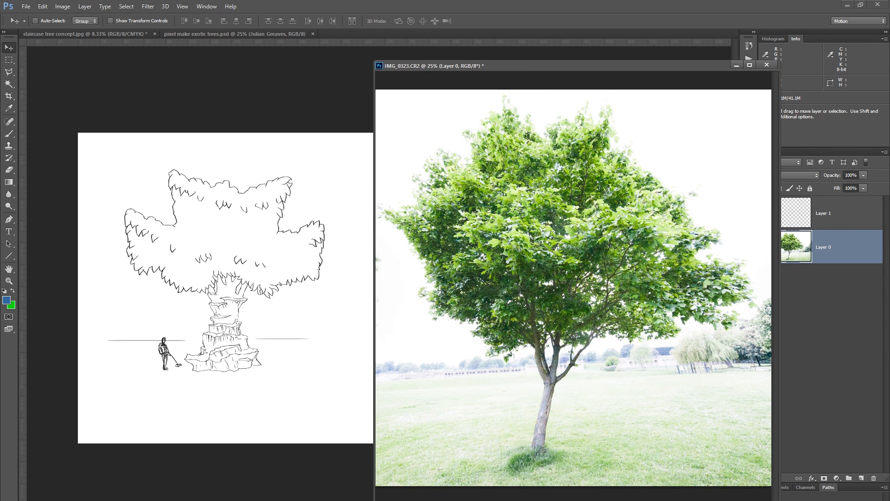
left_click_drag(889, 190, 716, 107)
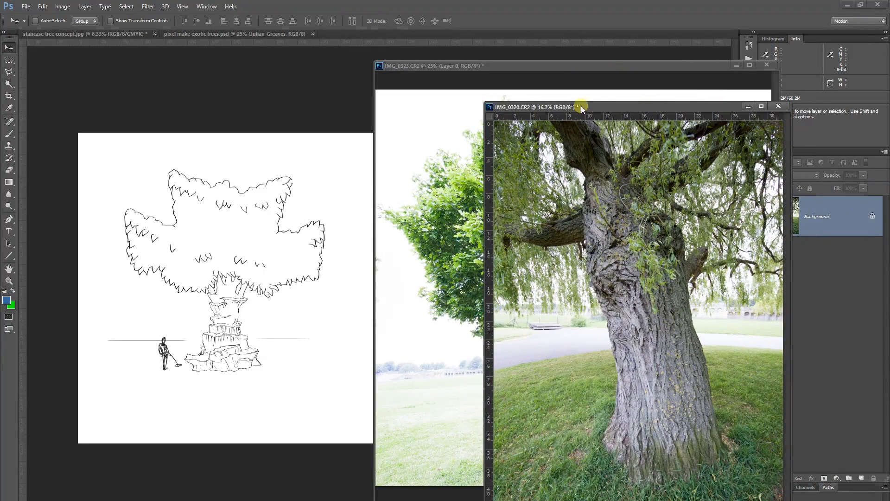
left_click_drag(592, 106, 671, 93)
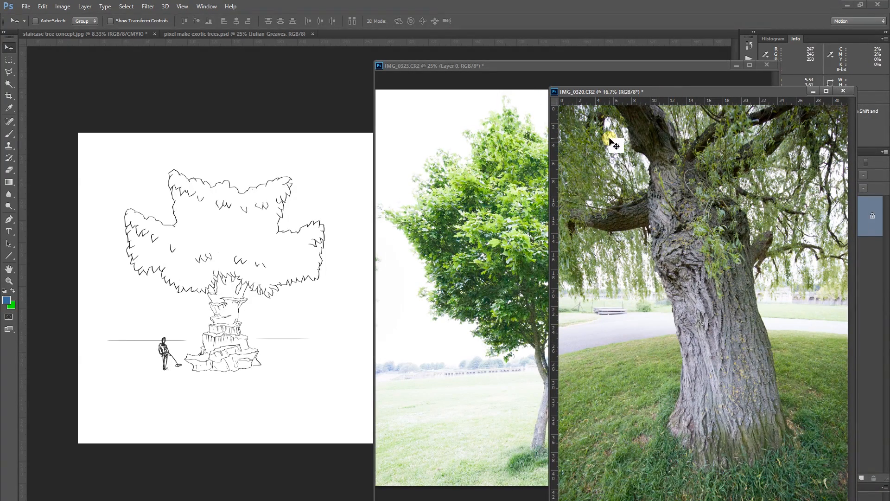
mouse_move(608, 210)
left_mouse_down()
mouse_move(610, 244)
mouse_move(551, 220)
left_mouse_up()
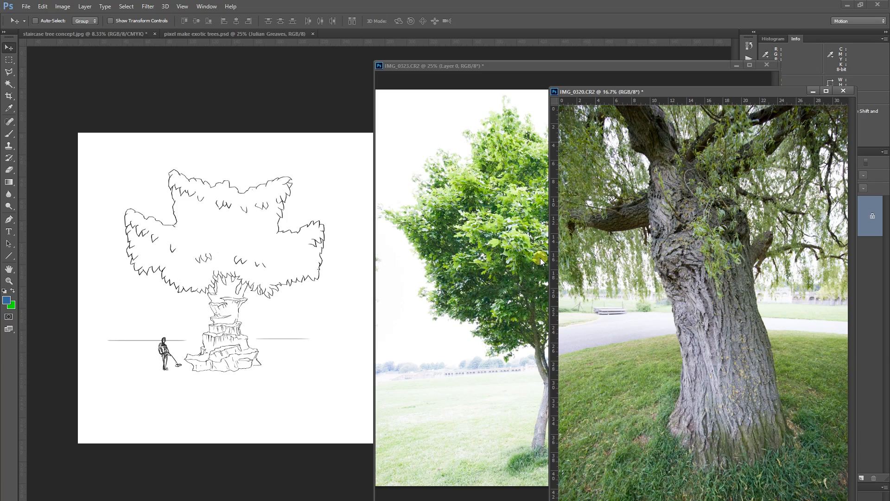
left_click(672, 93)
left_click_drag(672, 92, 631, 101)
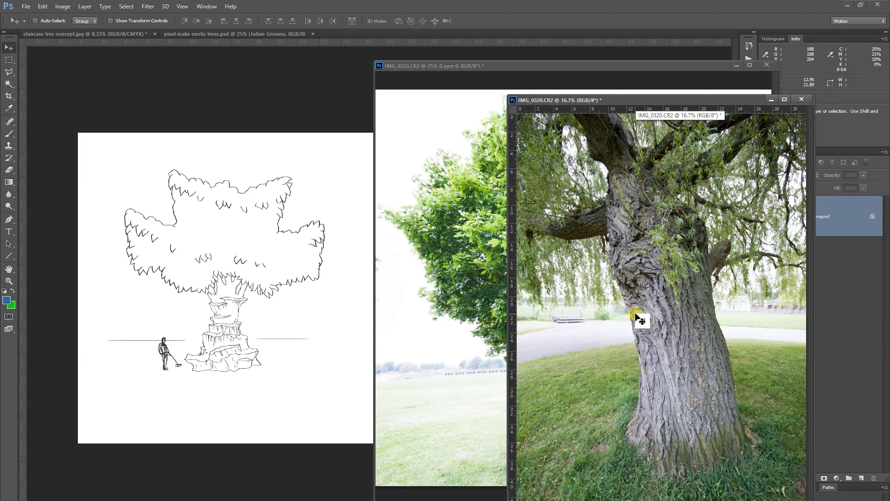
left_click_drag(712, 99, 746, 106)
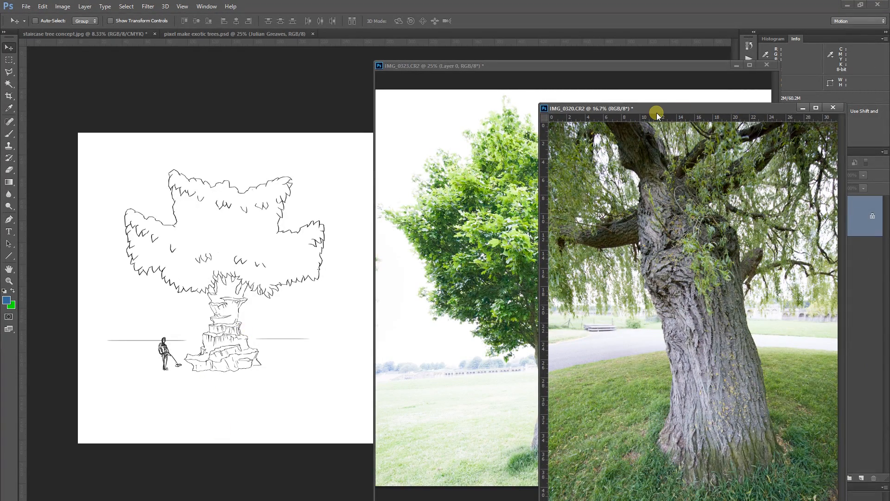
mouse_move(629, 108)
left_mouse_down()
mouse_move(415, 107)
mouse_move(642, 183)
mouse_move(622, 102)
left_mouse_up()
Step: In IMG_0323.CR2, hide Layer 1 and make Layer 0 active, with the photo window placed next to the sketch
left_click(414, 243)
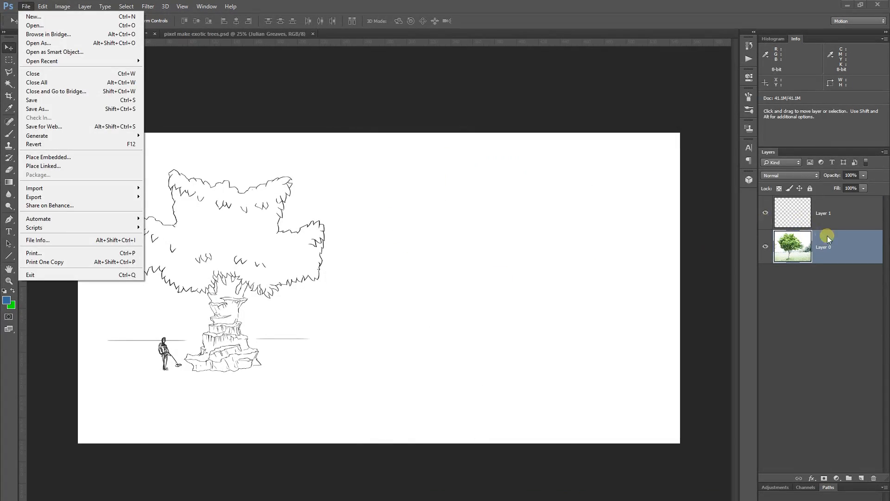
key("Escape")
left_click(815, 220)
left_click(765, 212)
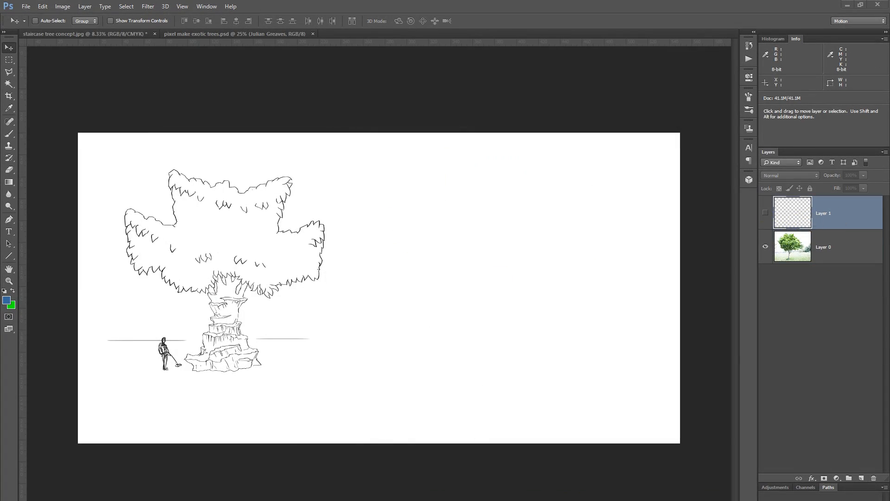
left_click_drag(889, 153, 482, 88)
left_click_drag(889, 130, 547, 103)
left_click(338, 88)
mouse_move(477, 89)
left_mouse_down()
mouse_move(471, 76)
mouse_move(474, 83)
left_mouse_up()
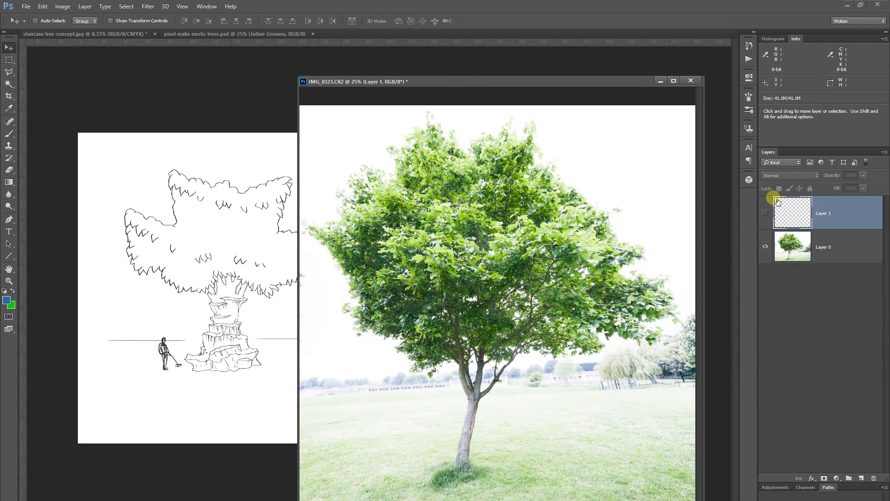
mouse_move(788, 246)
left_mouse_down()
mouse_move(455, 274)
mouse_move(364, 338)
mouse_move(381, 244)
mouse_move(194, 189)
left_mouse_up()
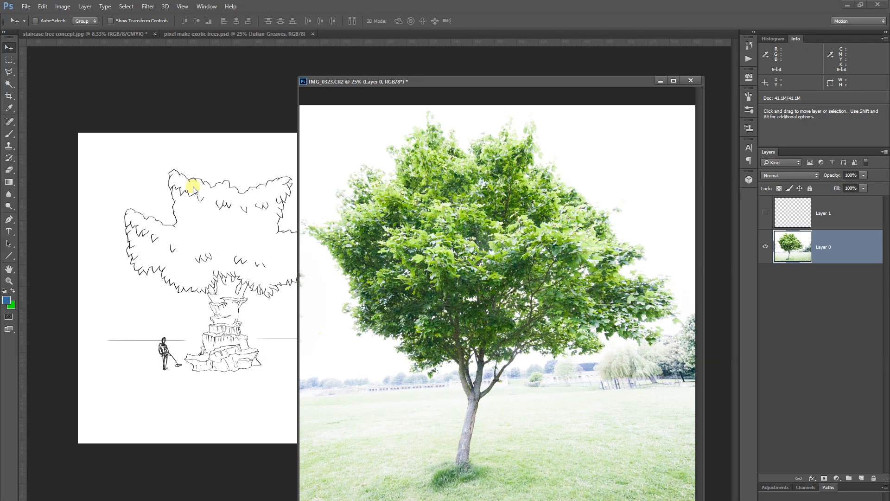
Step: Select the white sky around the tree on Layer 0 with the Magic Wand and delete it
left_click(9, 83)
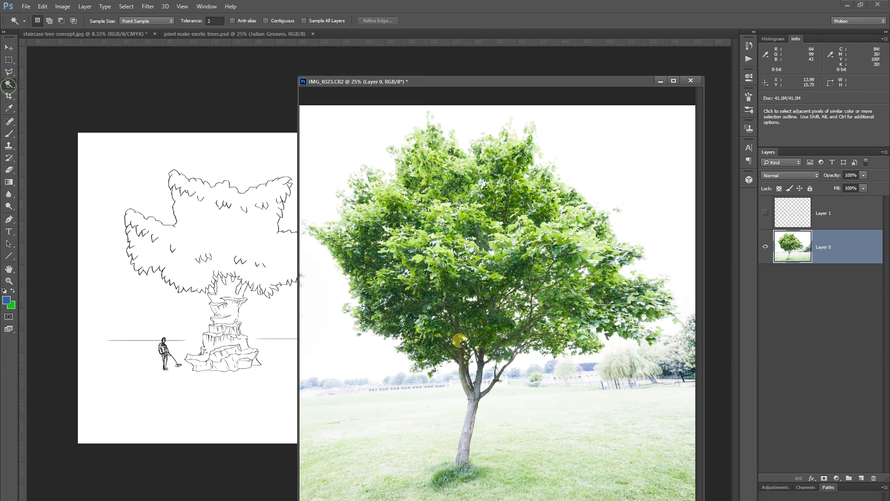
left_click(342, 336)
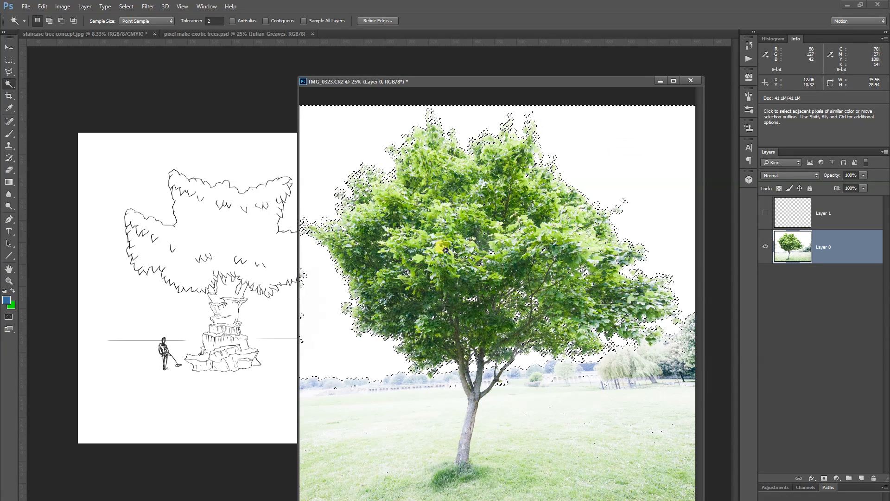
key("Delete")
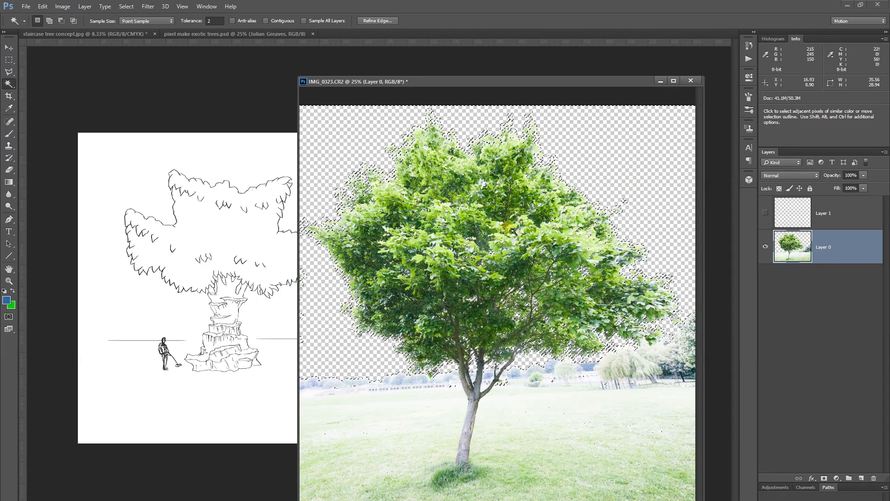
key("ctrl+d")
left_click(374, 387)
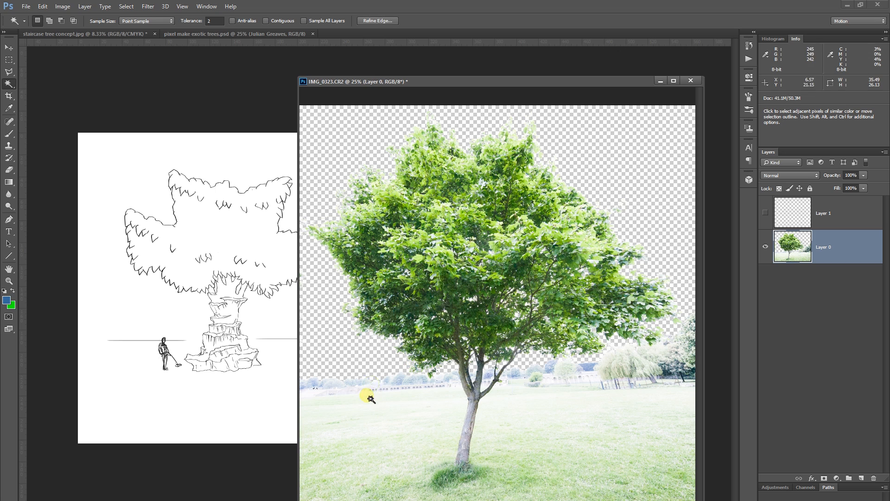
left_click(9, 72)
left_click(321, 364)
left_click(415, 372)
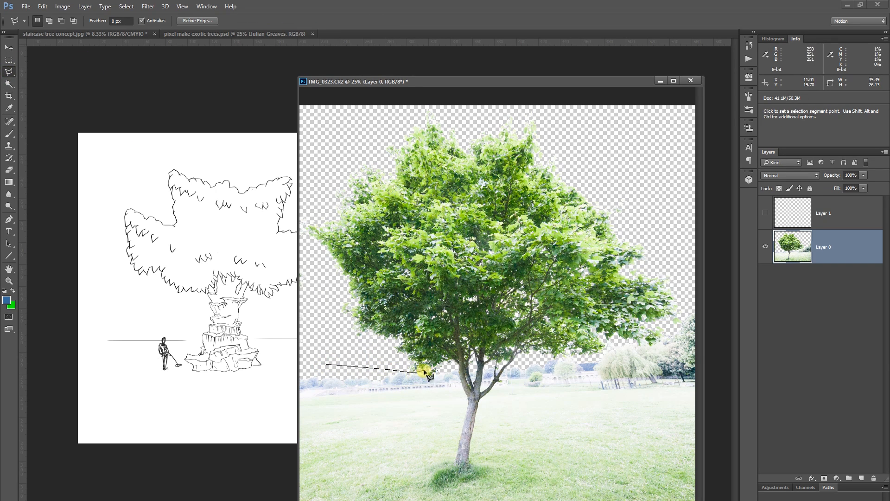
left_click(446, 367)
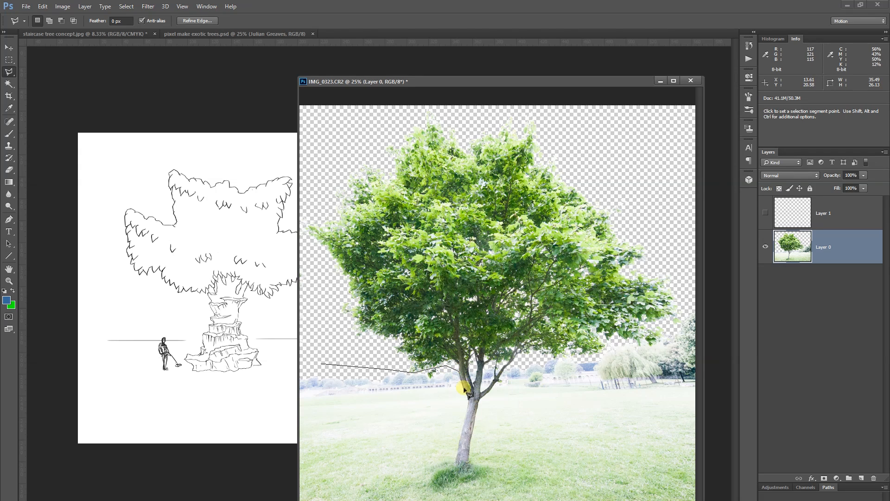
left_click(464, 387)
key("BackSpace")
key("BackSpace")
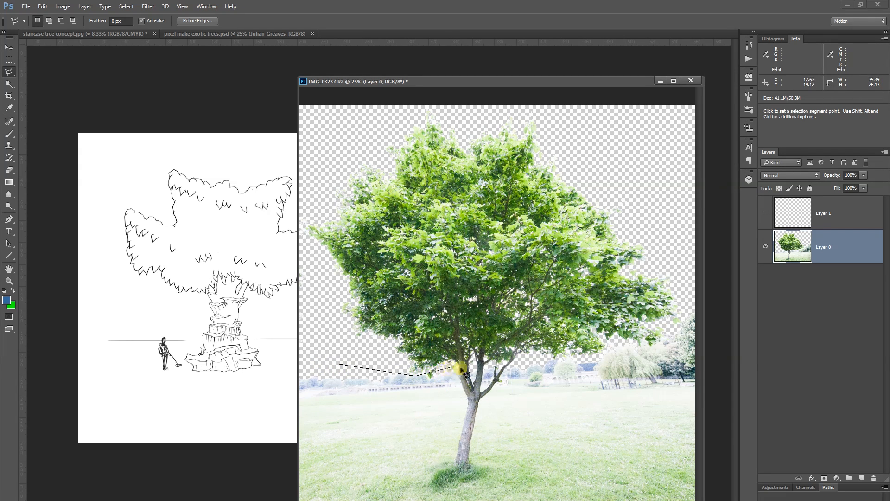
key("Escape")
Step: Undo the sky deletion on Layer 0 and clear the selection
left_click(9, 84)
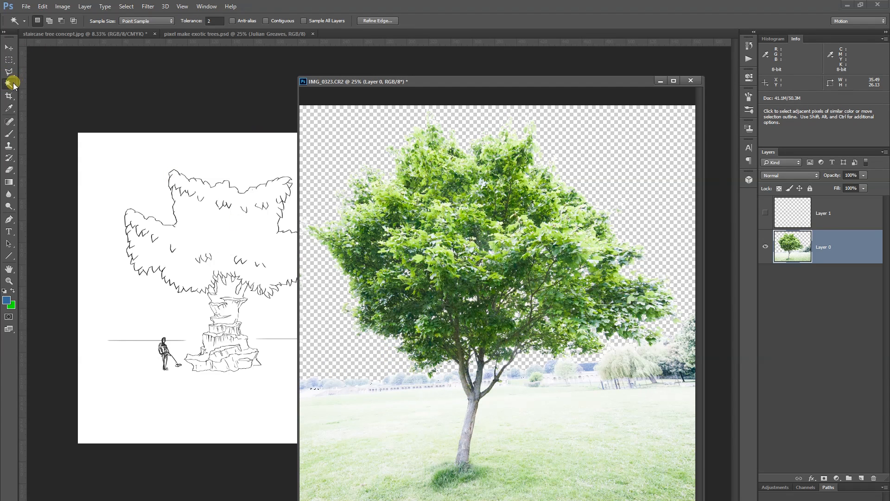
left_click(495, 290)
key("ctrl+z")
key("ctrl+d")
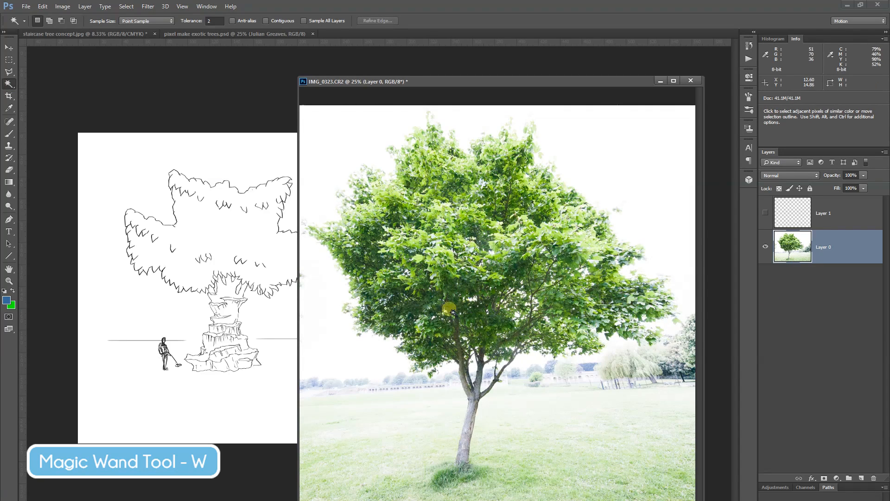
Step: Select the white sky with the Magic Wand at the current tolerance, and select again with the tolerance raised to 255
left_click(344, 146)
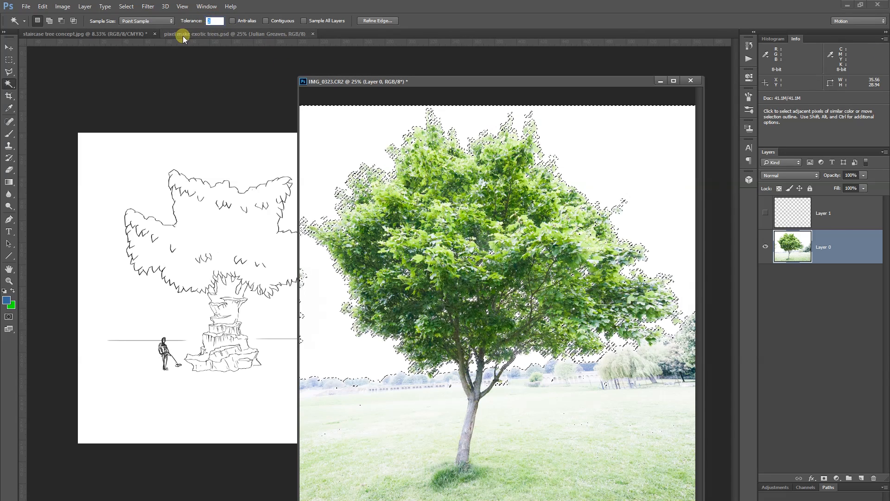
type("100")
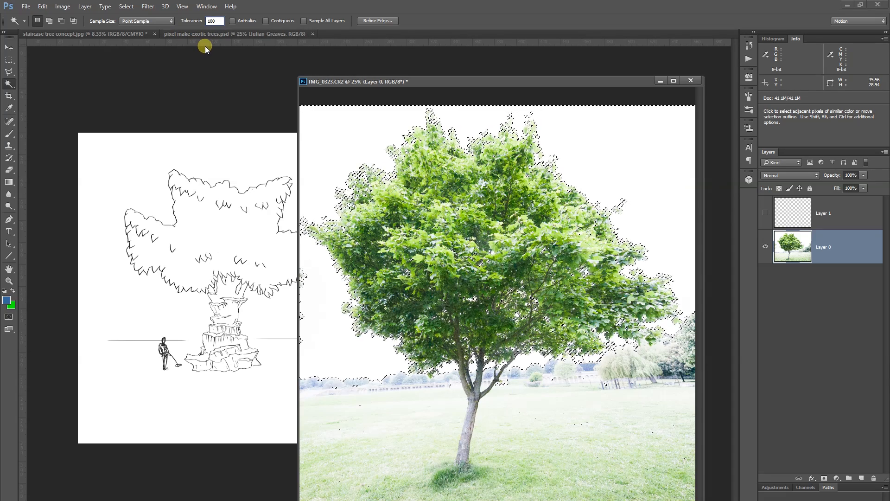
type("0")
key("Return")
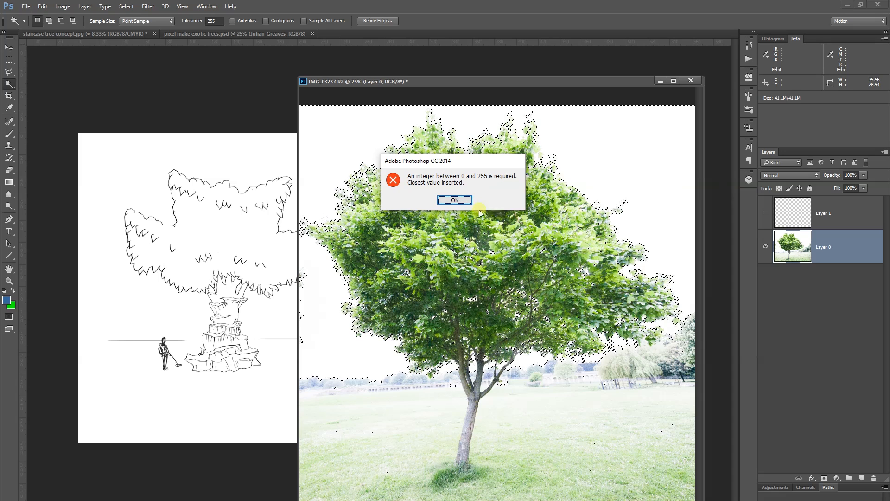
left_click(458, 201)
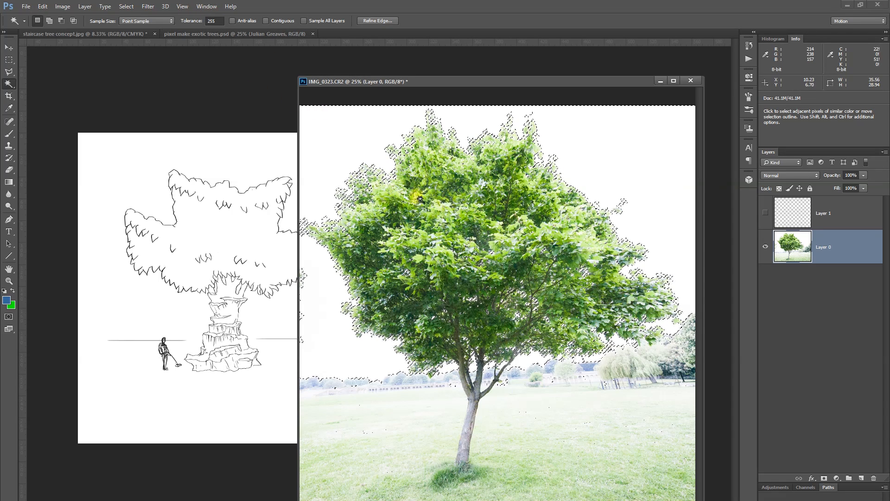
left_click(368, 172)
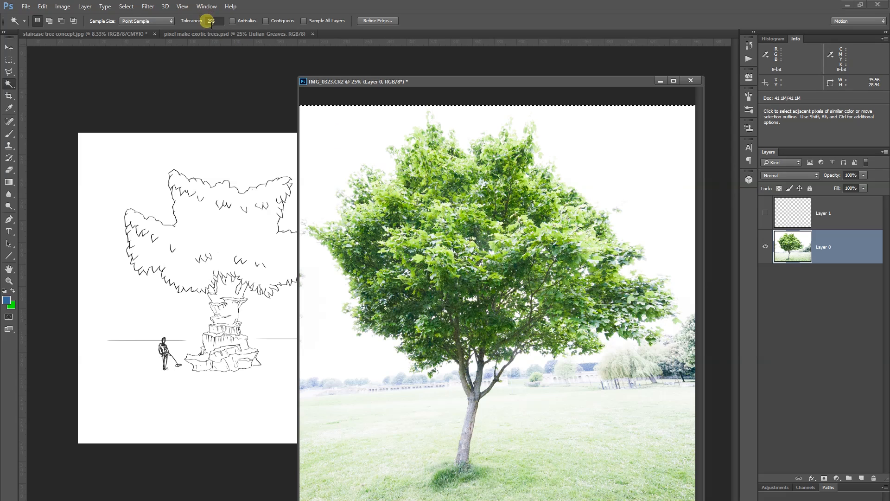
Step: Clear the current selection and reselect the white sky around the tree with the Magic Wand tolerance set to 1
type("1")
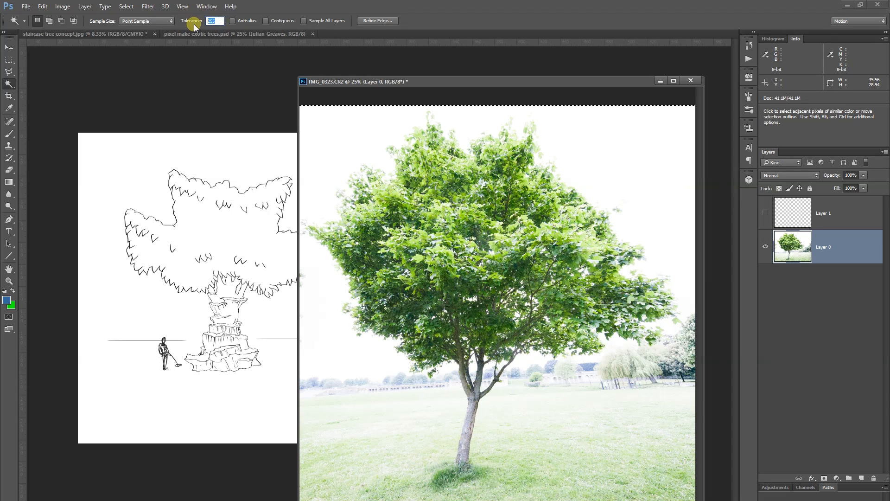
left_click(122, 6)
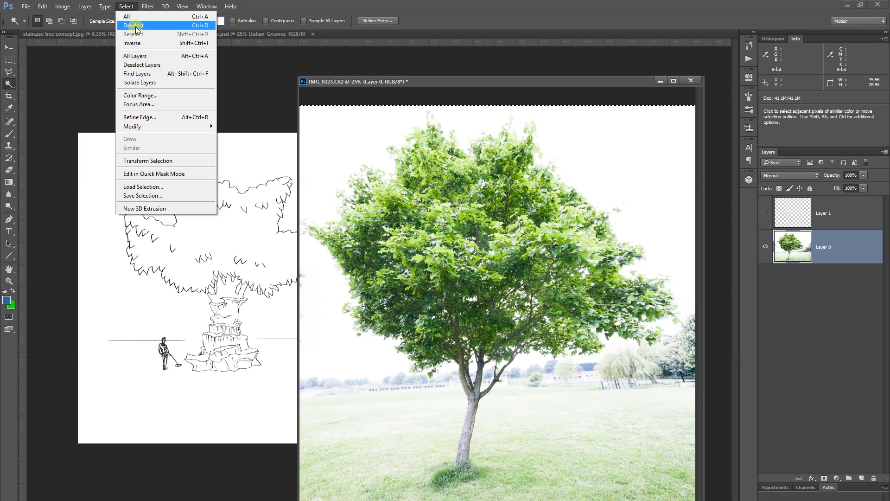
left_click(135, 26)
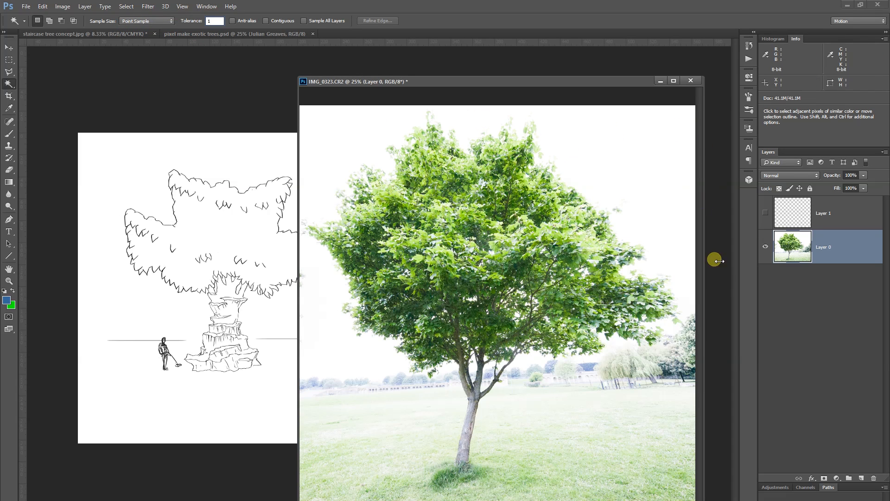
left_click_drag(530, 88, 528, 57)
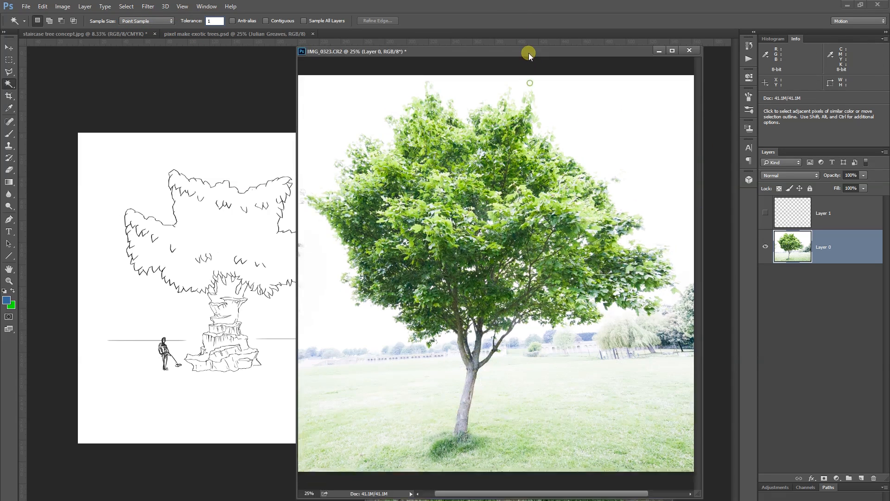
left_click(575, 112)
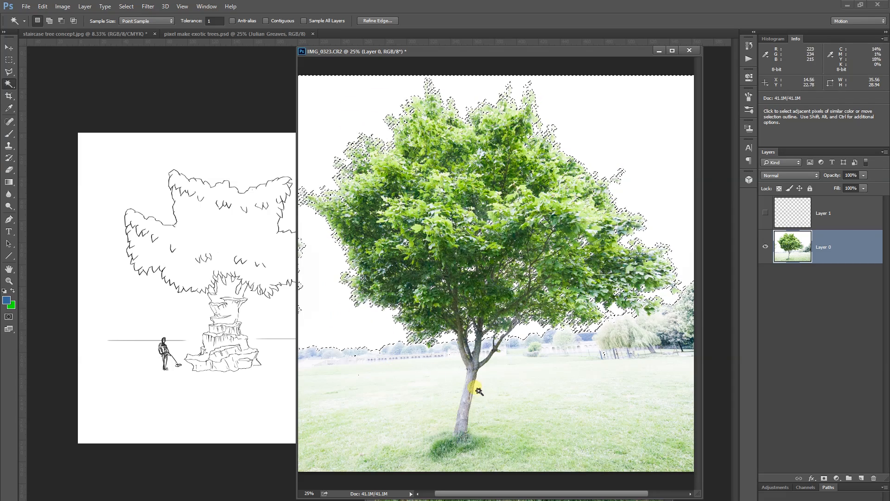
Step: Sample the tree's foliage with the Magic Wand at tolerance 1 and clear the selection
left_click(439, 222)
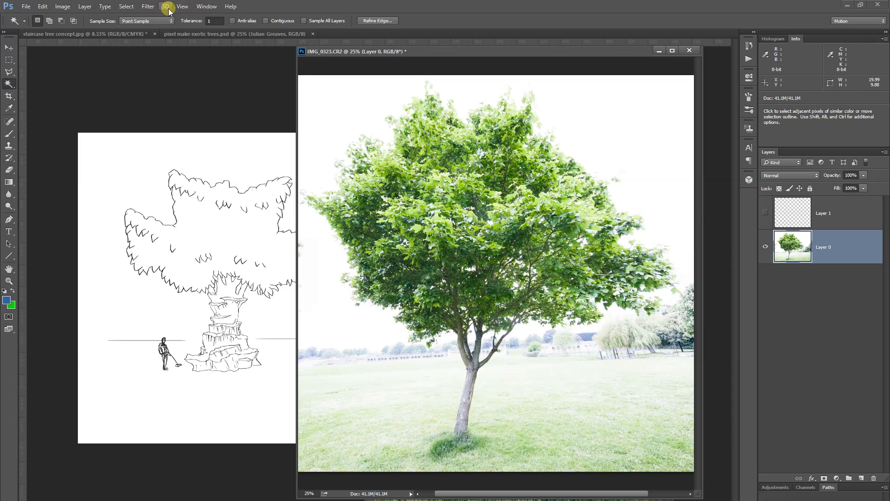
left_click(125, 7)
left_click(136, 25)
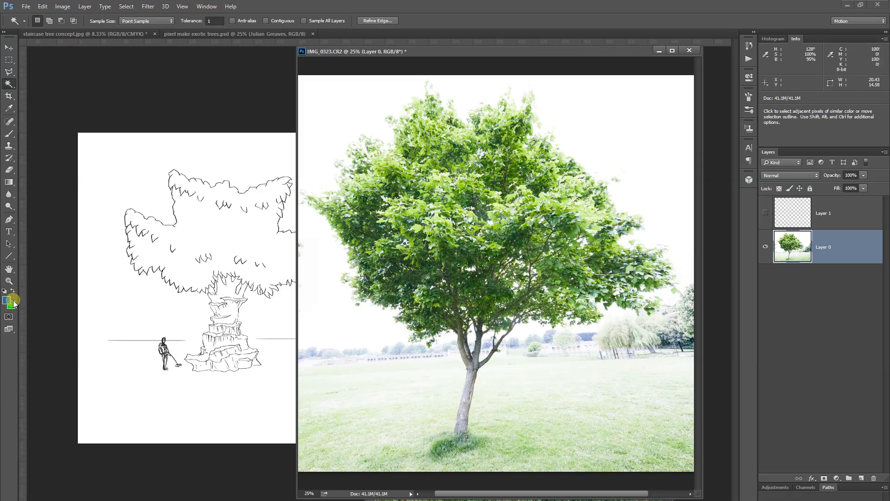
Step: Zoom into the foliage at 100%, set the Magic Wand tolerance to 30 and select a leaf tone
left_click(9, 280)
left_click(524, 226)
left_click(525, 226)
left_click(524, 226)
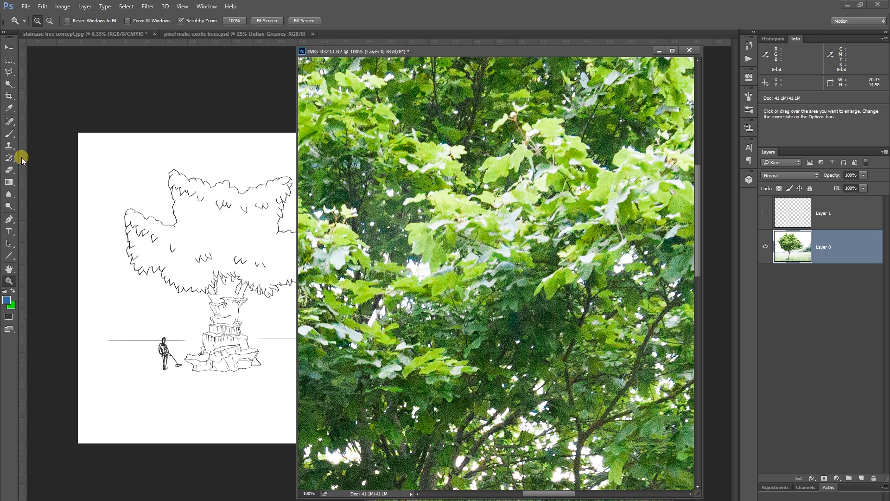
left_click(8, 88)
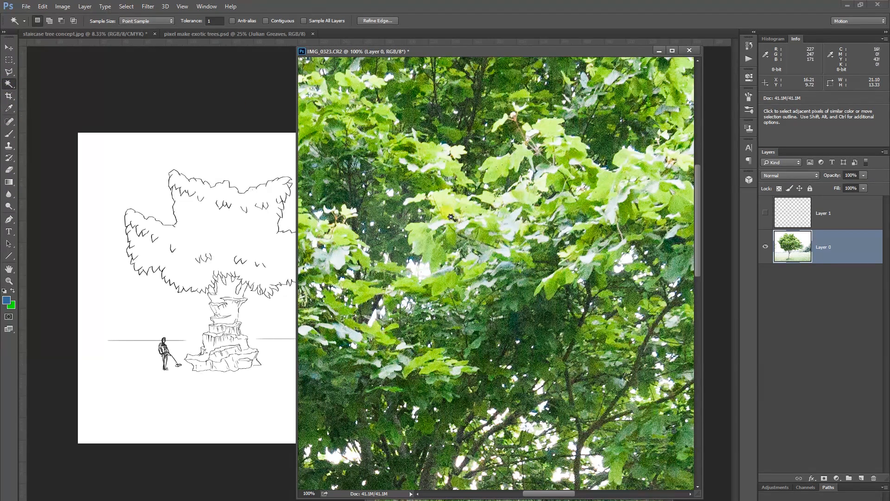
left_click(221, 21)
type("30")
left_click(470, 248)
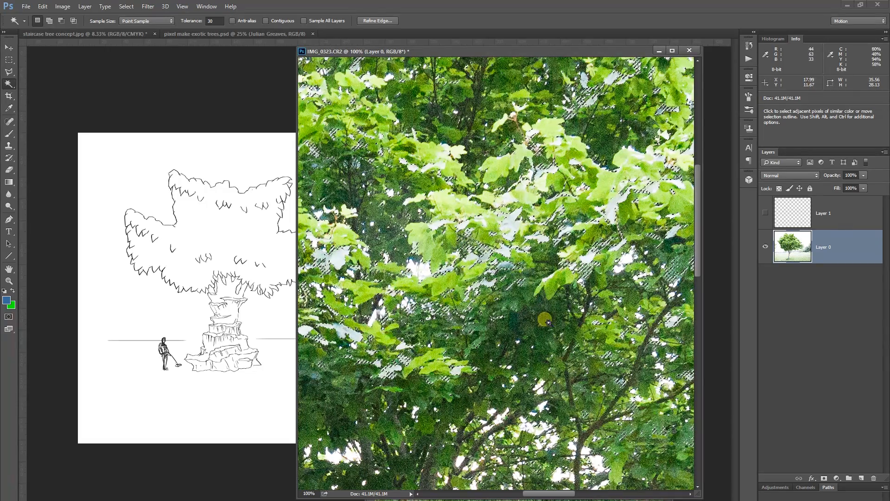
Step: Fit the whole tree photo in view and clear the leaf-tone selection
left_click(9, 281)
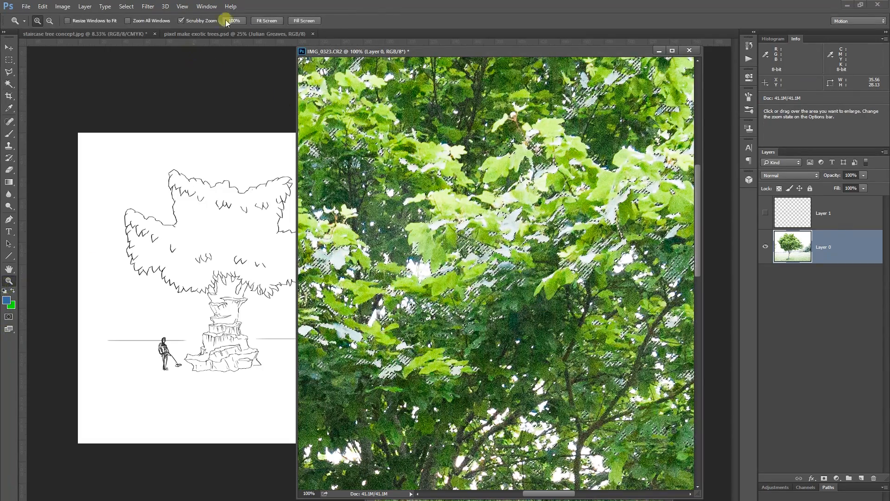
left_click(265, 21)
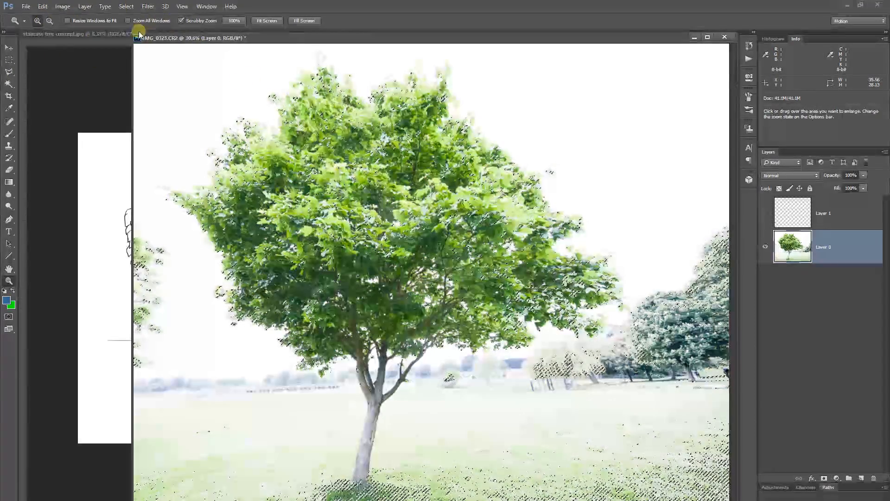
left_click(127, 6)
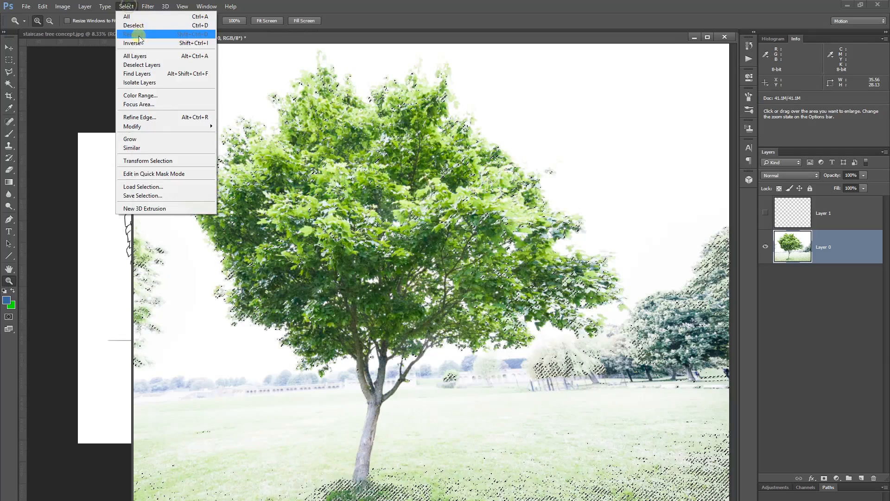
left_click(137, 27)
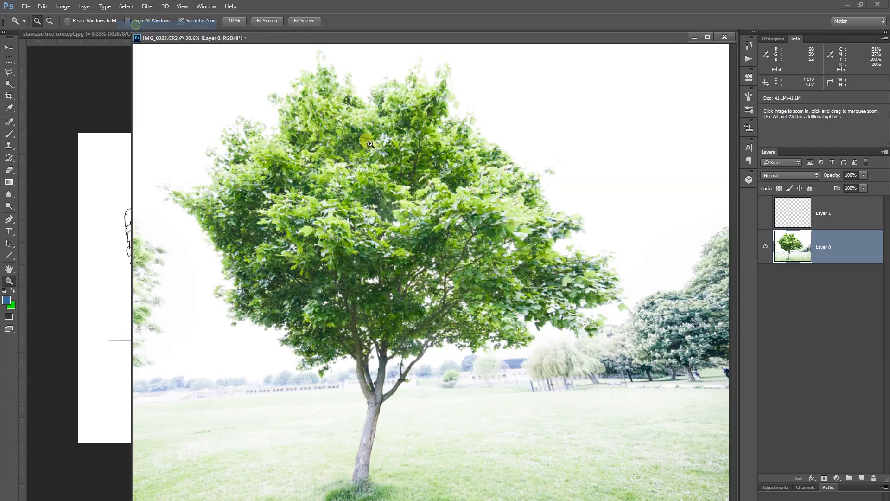
Step: Select the white sky on Layer 0 with the Magic Wand at tolerance 30, delete it and deselect
left_click(10, 83)
left_click(252, 108)
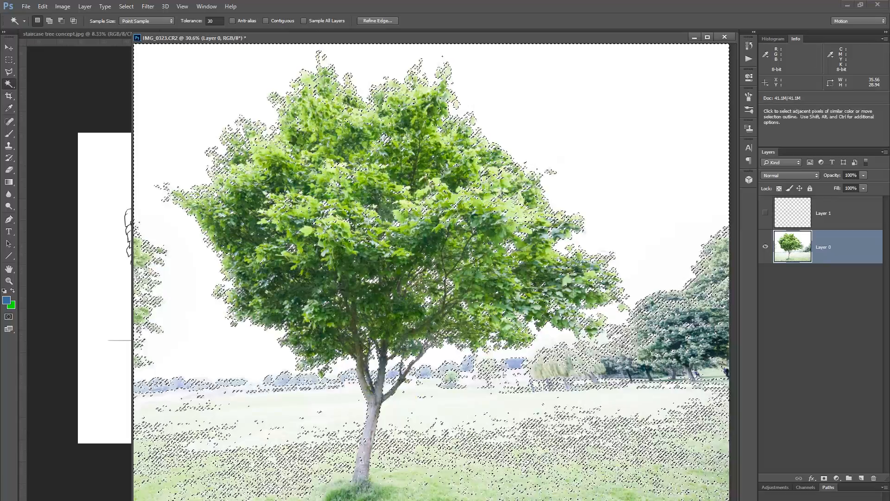
key("Delete")
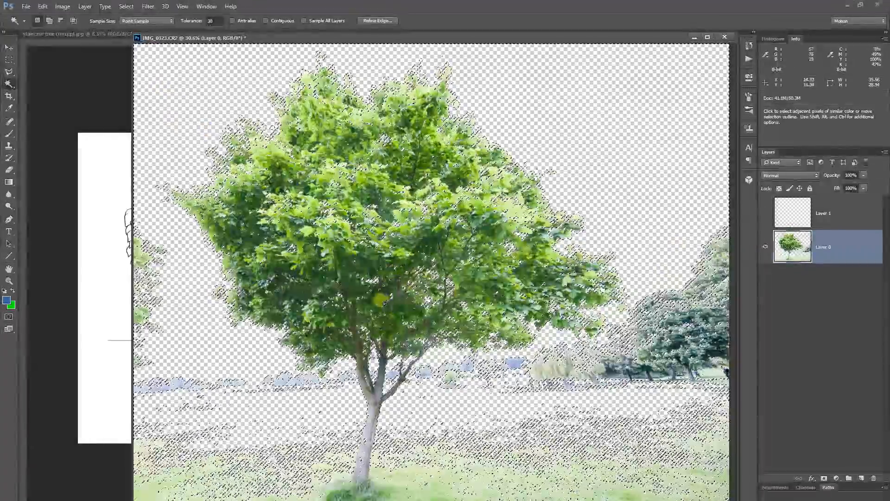
left_click(131, 8)
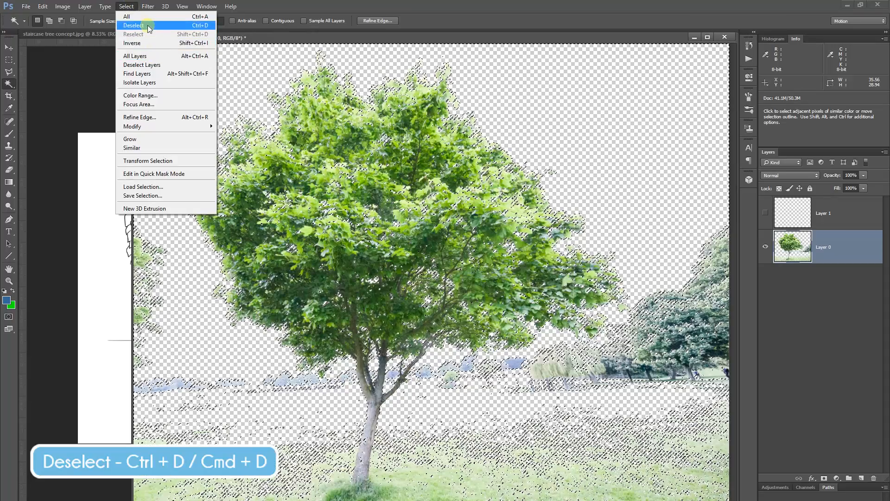
left_click(146, 25)
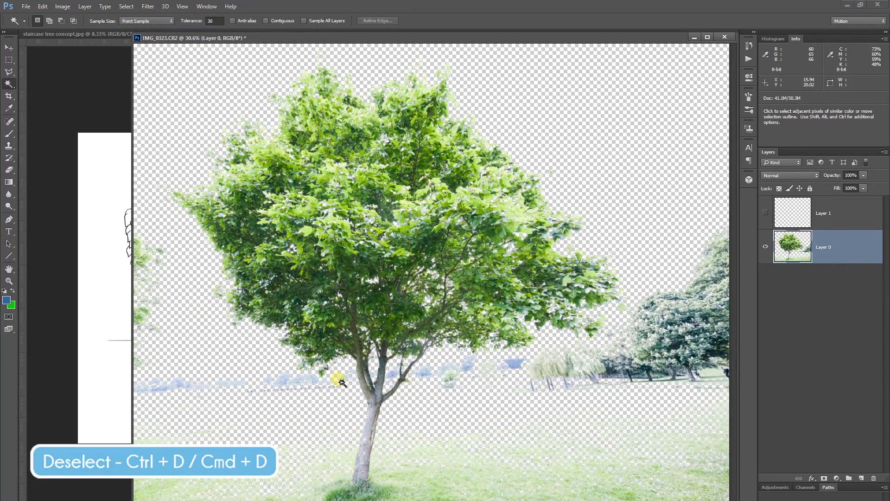
Step: Try outlining the background to the left of the trunk with the Polygonal Lasso, and clear that selection
left_click(10, 72)
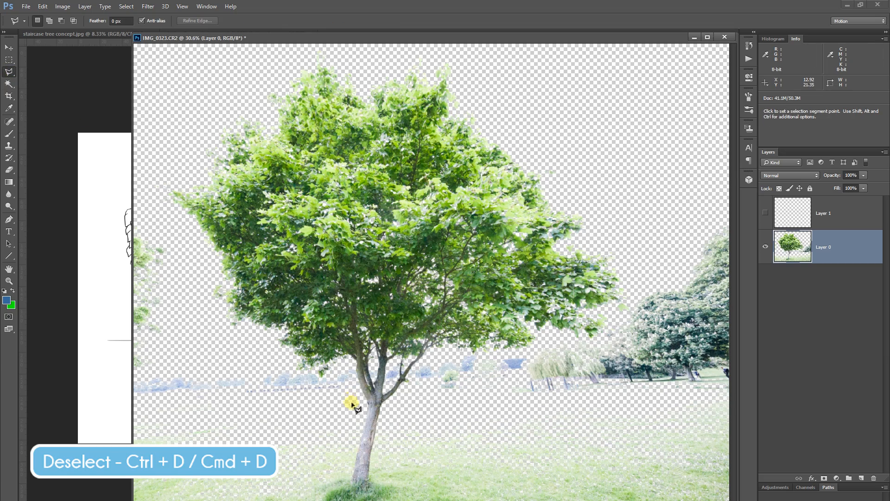
left_click_drag(410, 38, 421, 48)
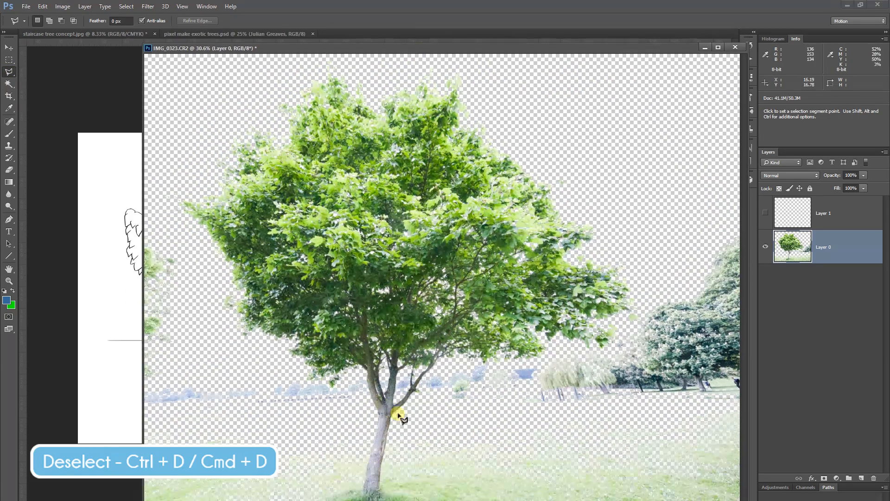
left_click(369, 396)
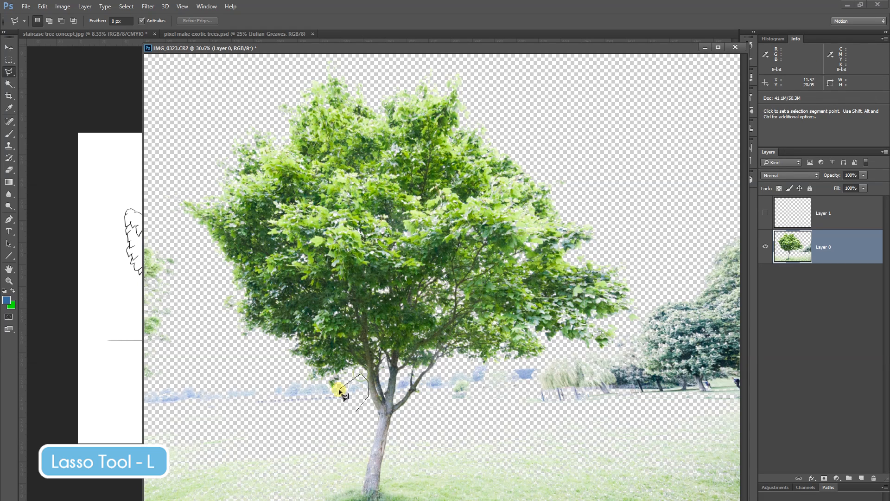
left_click(255, 457)
left_click(383, 421)
left_click(369, 397)
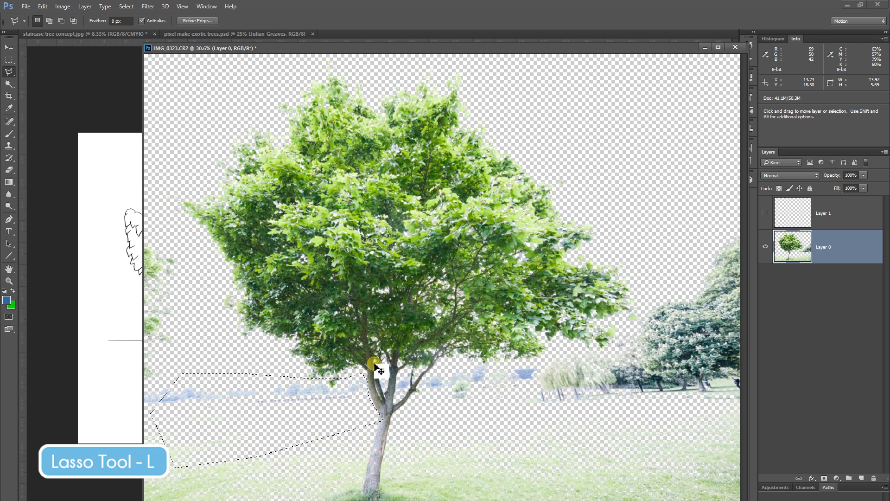
left_click(128, 7)
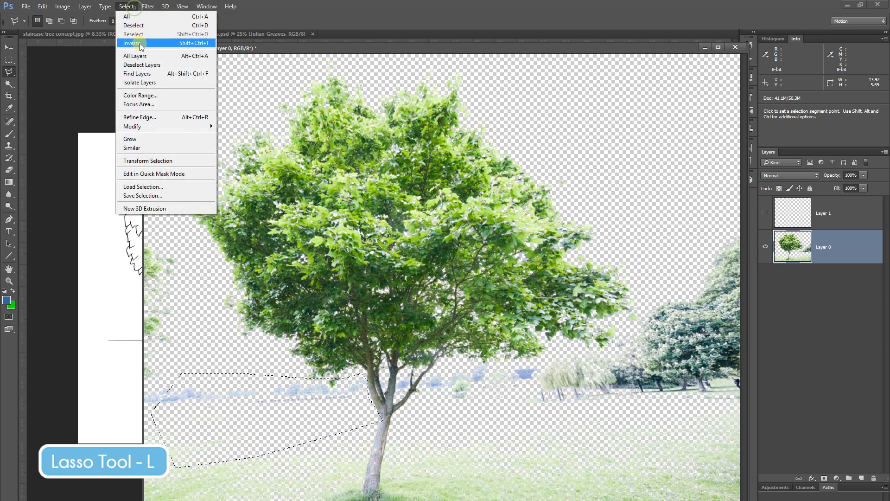
left_click(138, 25)
Step: Outline the distant tree line to the left of the trunk with the Polygonal Lasso and delete it from Layer 0
left_click(292, 378)
left_click(366, 374)
left_click(372, 393)
left_click(357, 427)
left_click(269, 449)
left_click(165, 436)
left_click(170, 365)
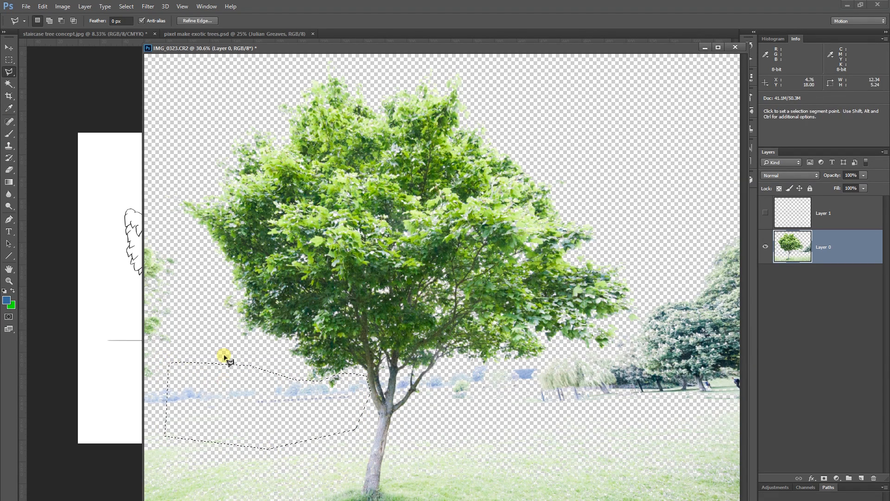
key("Delete")
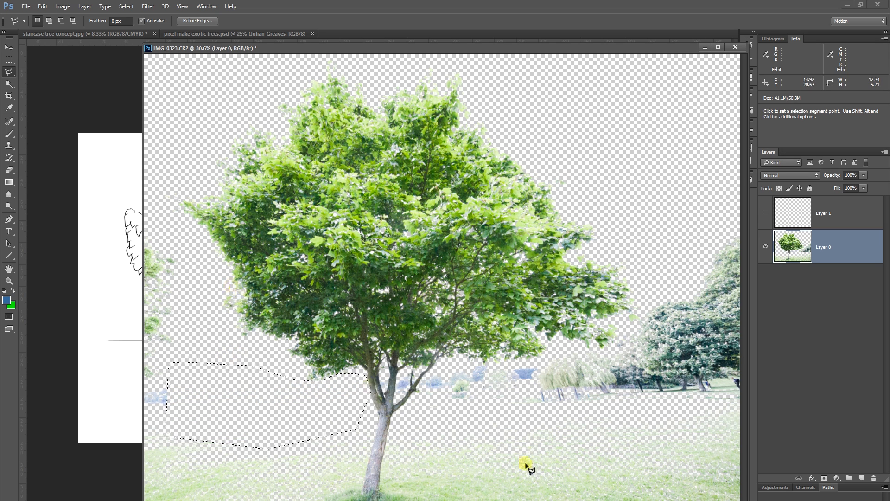
Step: Outline the background strip with the willow to the right of the trunk, delete it and deselect
left_click(421, 377)
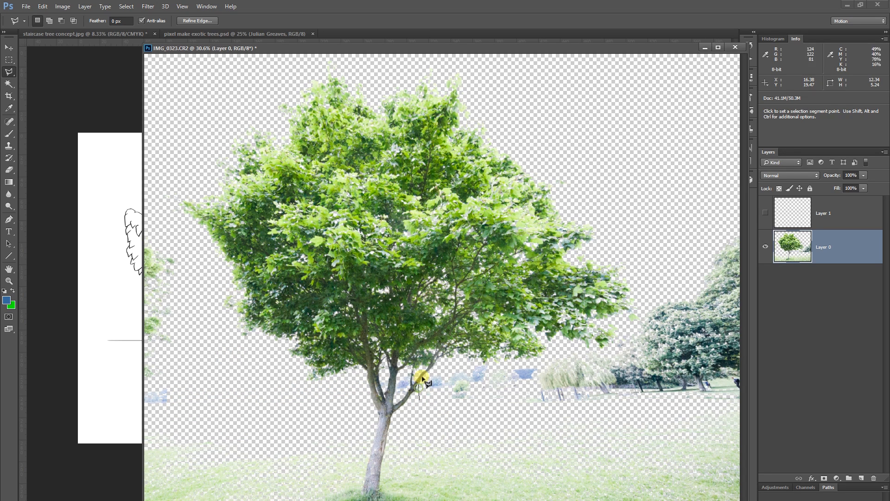
left_click(507, 358)
left_click(656, 421)
left_click(562, 433)
left_click(432, 448)
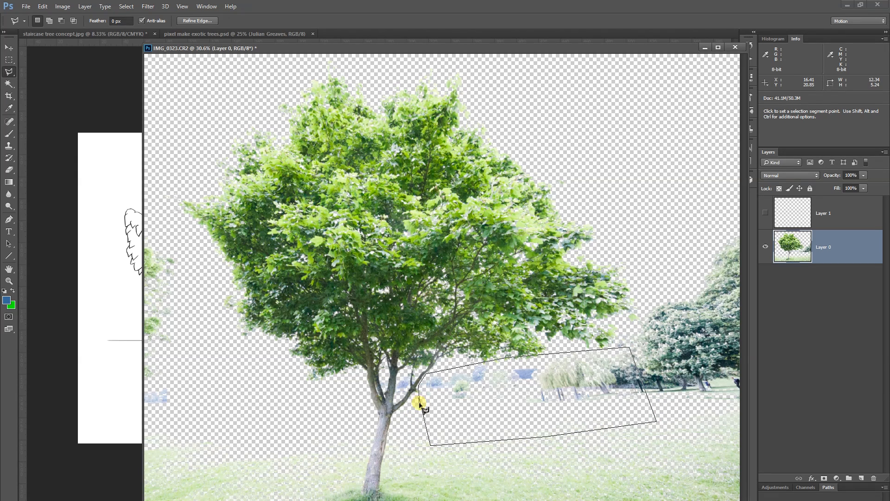
double_click(421, 398)
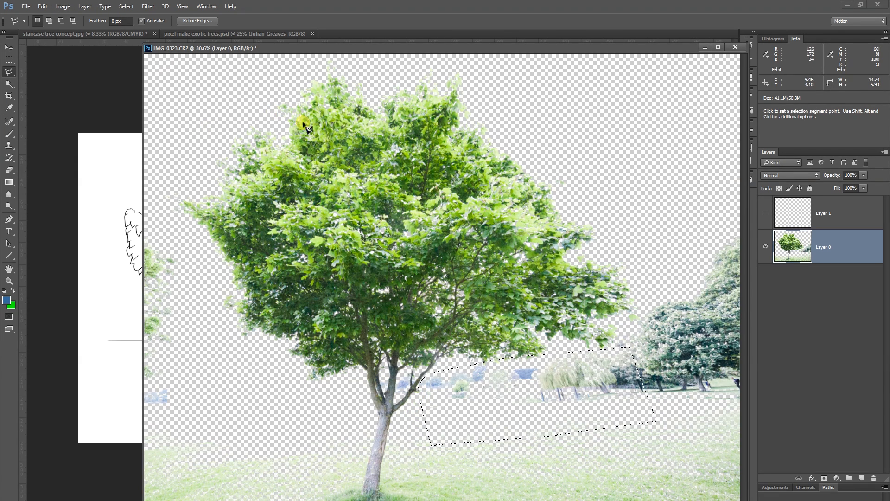
key("Delete")
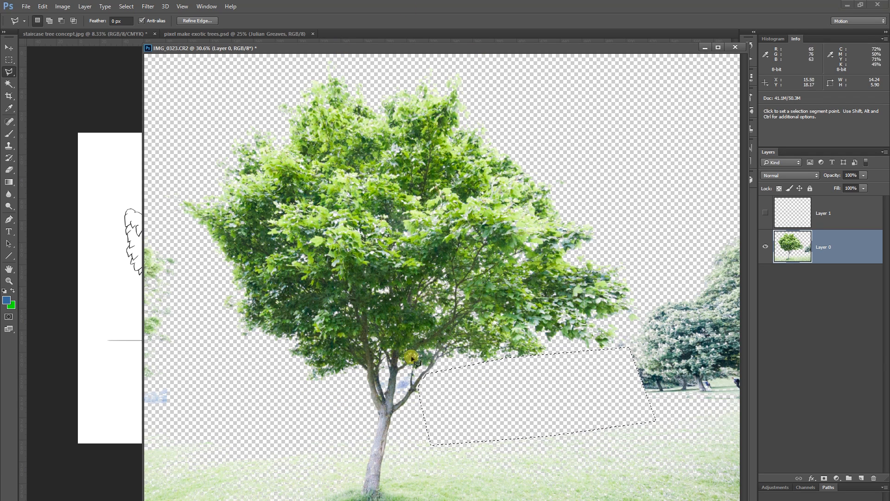
left_click(131, 5)
left_click(133, 25)
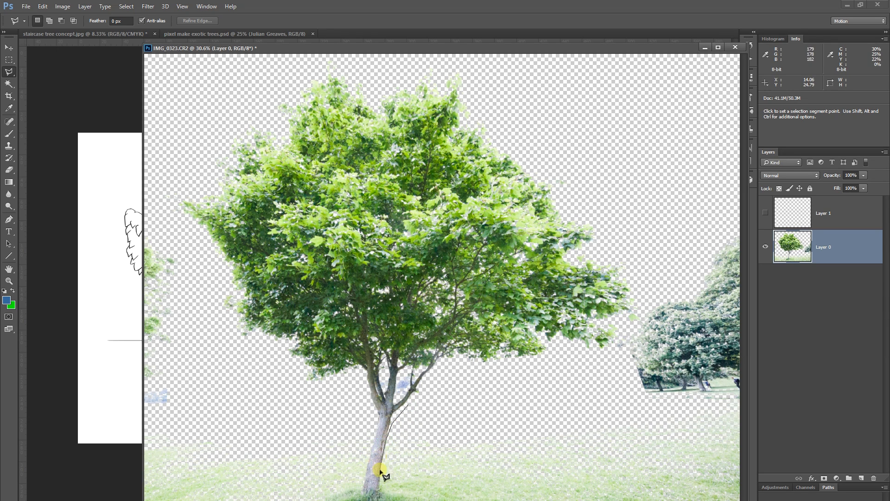
Step: Outline the grass to the right of the trunk along its edge with the Polygonal Lasso and delete it
left_click(592, 430)
left_click(588, 410)
double_click(533, 408)
key("Delete")
Step: Outline the grass to the left of the trunk with the Polygonal Lasso, delete it and deselect
left_click(304, 384)
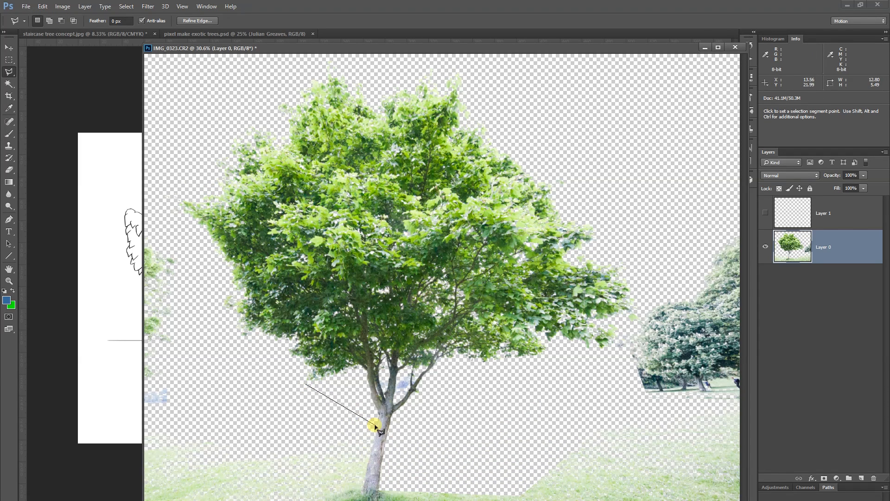
left_click(376, 431)
left_click(230, 493)
left_click(145, 429)
double_click(261, 389)
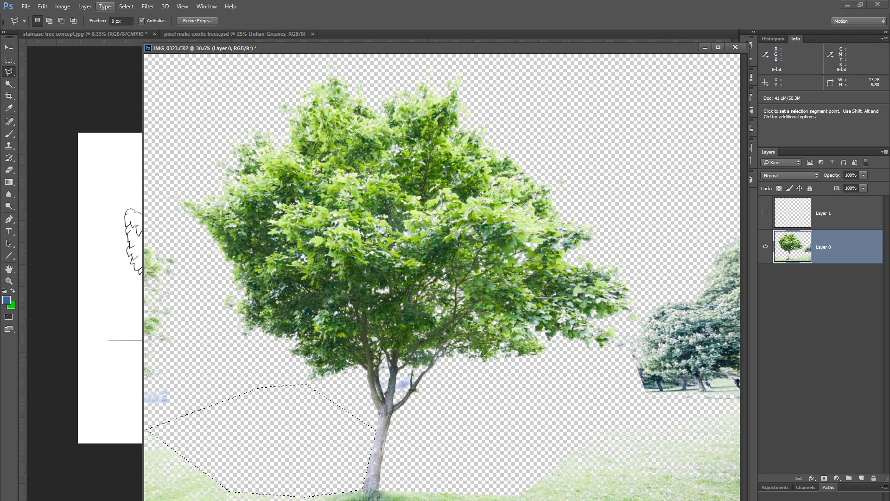
left_click(126, 6)
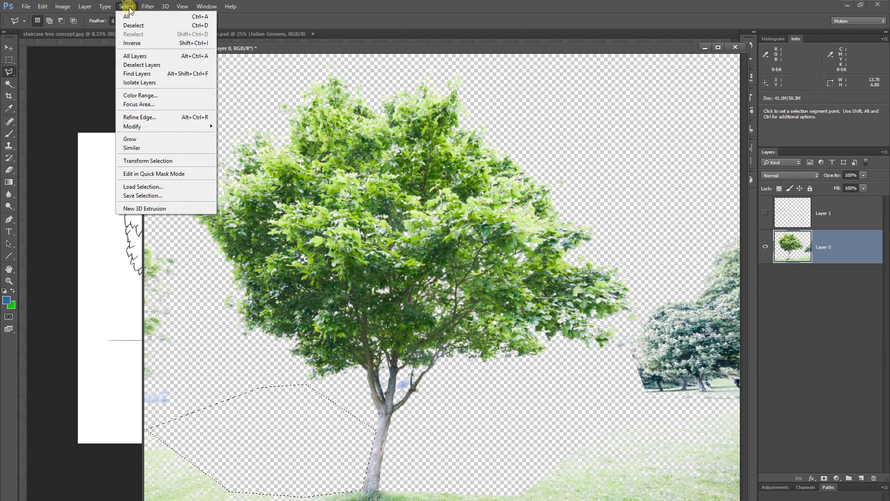
left_click(149, 29)
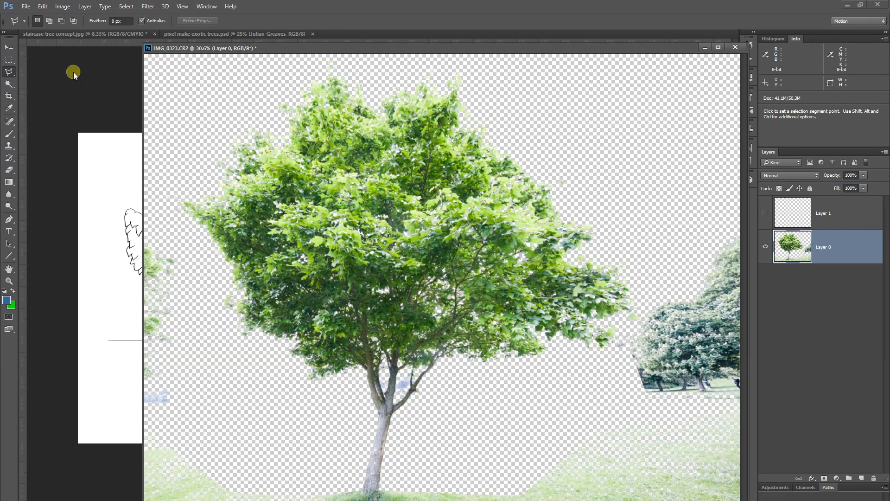
Step: Switch to the Polygonal Lasso and shift the IMG_0323 photo window aside to uncover the concept sketch
left_click(13, 59)
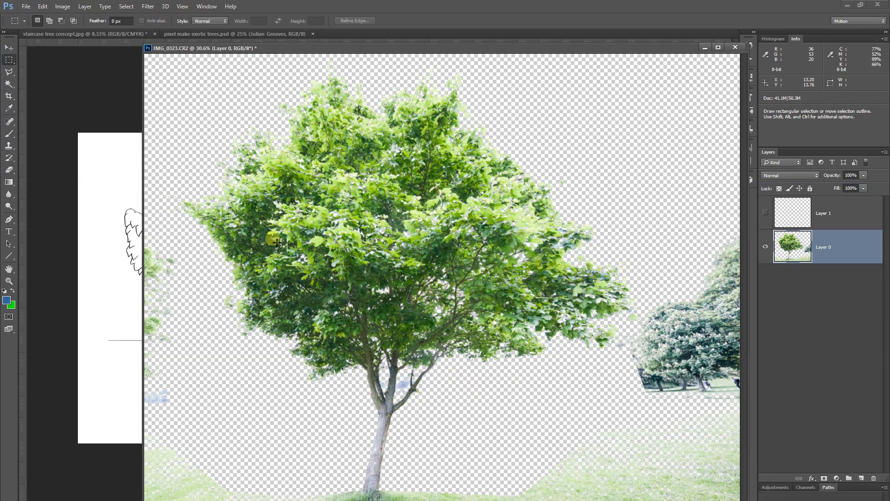
left_click(14, 71)
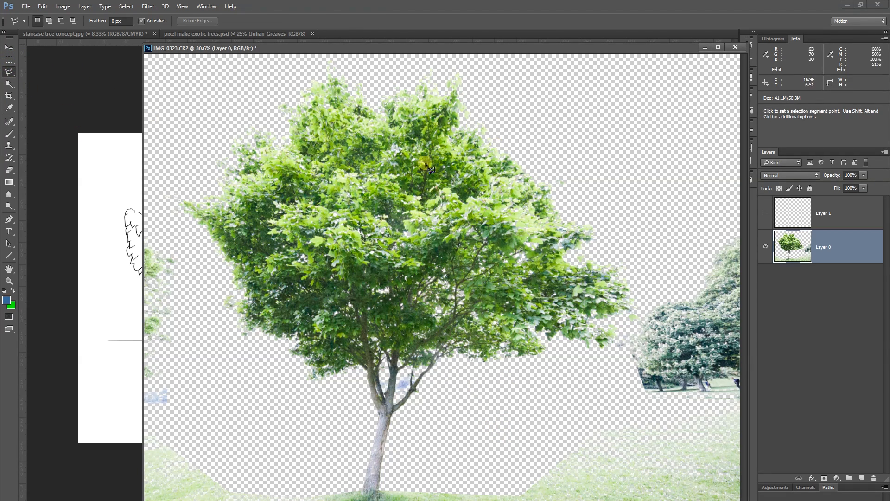
mouse_move(440, 46)
left_mouse_down()
mouse_move(624, 86)
mouse_move(574, 56)
left_mouse_up()
left_click(524, 164)
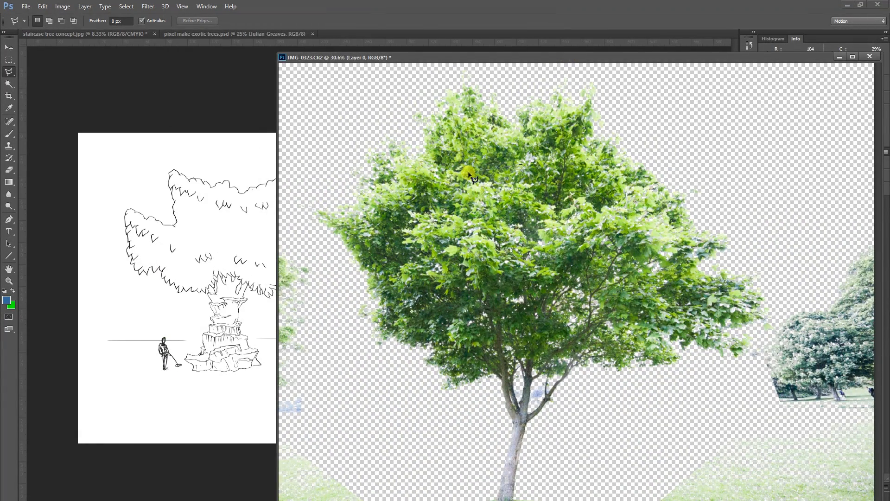
Step: Outline the whole tree, crown and trunk, with the Polygonal Lasso, keeping the remaining background and grass outside the selection
left_click(545, 75)
left_click(426, 108)
left_click(341, 156)
left_click(323, 262)
left_click(353, 353)
left_click(395, 401)
left_click(490, 397)
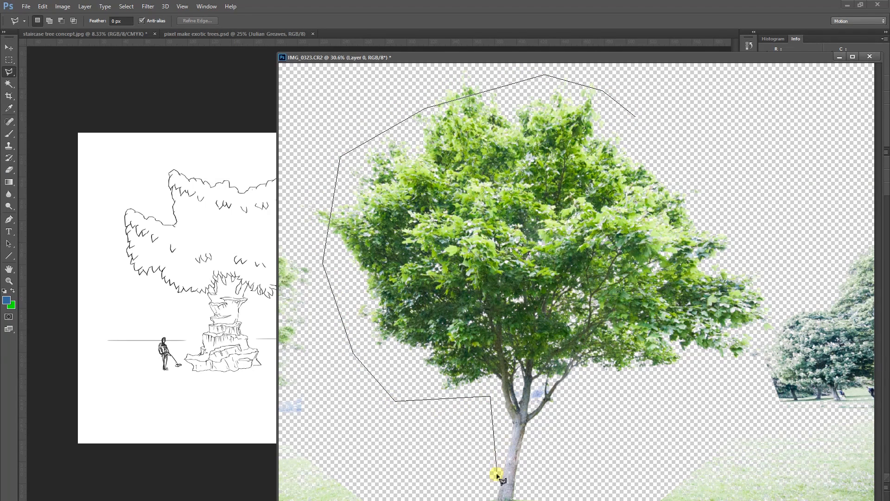
left_click(574, 485)
left_click(708, 407)
left_click(635, 119)
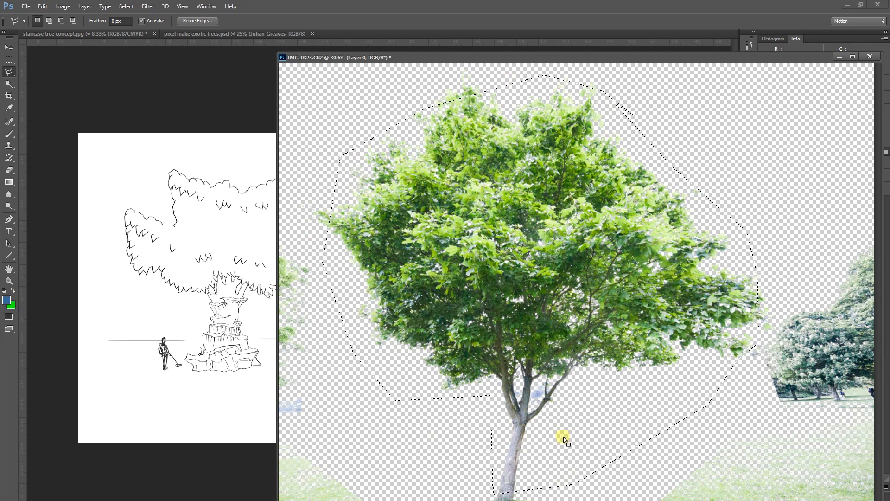
Step: Try cutting the selected tree out of the photo and undo the cut
key("ctrl+d")
left_click(432, 453)
left_click(620, 455)
double_click(610, 387)
left_click(44, 7)
left_click(55, 60)
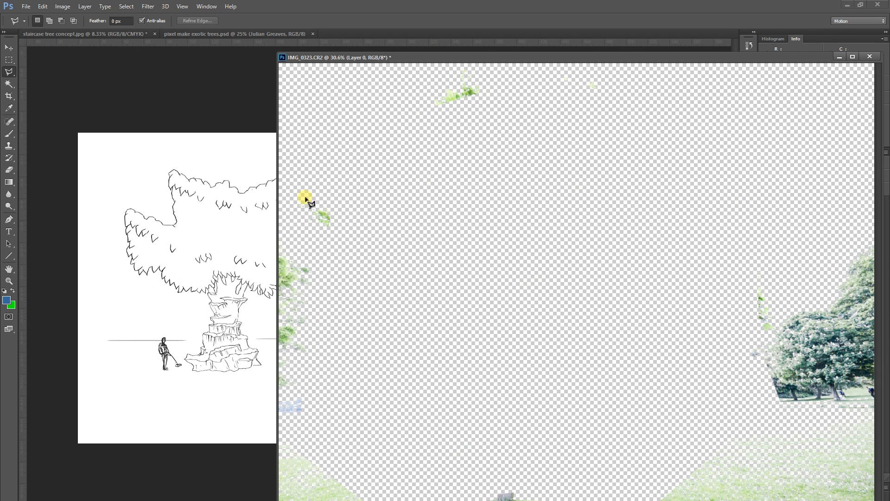
key("ctrl+z")
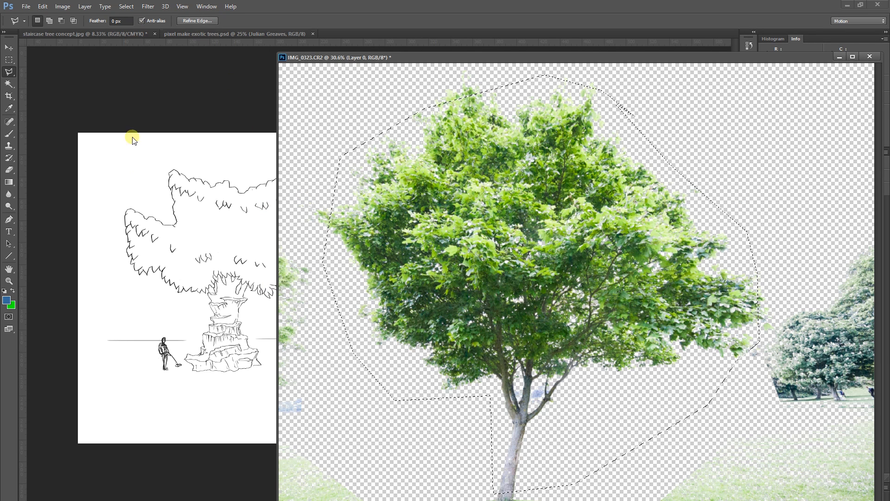
Step: Copy the selected tree and move both photo windows off the concept sketch
left_click(42, 6)
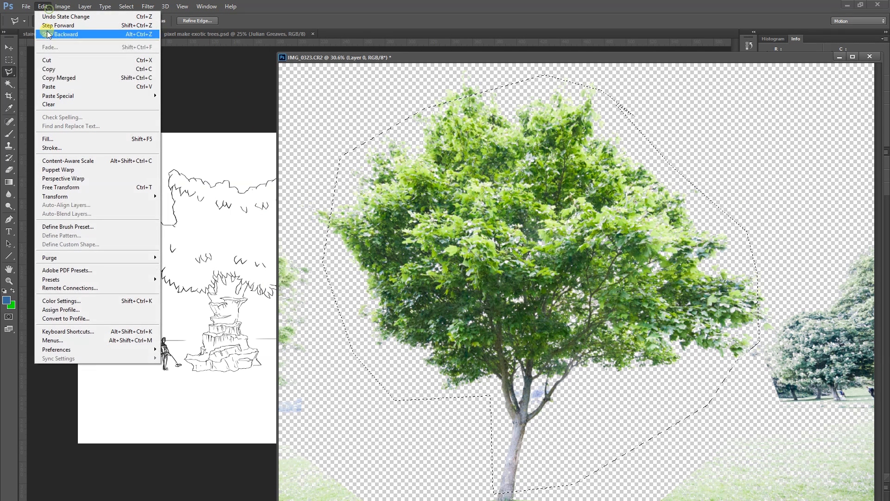
left_click(65, 79)
left_click(189, 199)
left_click_drag(436, 60, 889, 97)
left_click(255, 158)
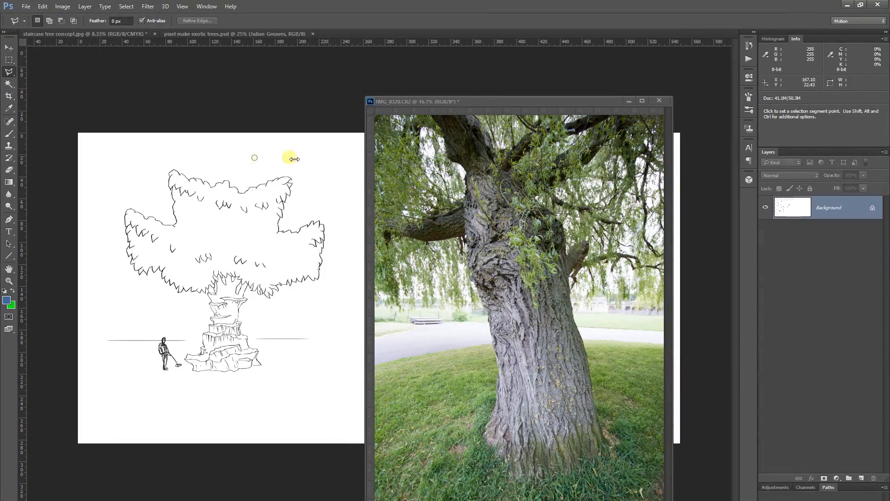
left_click_drag(474, 100, 889, 92)
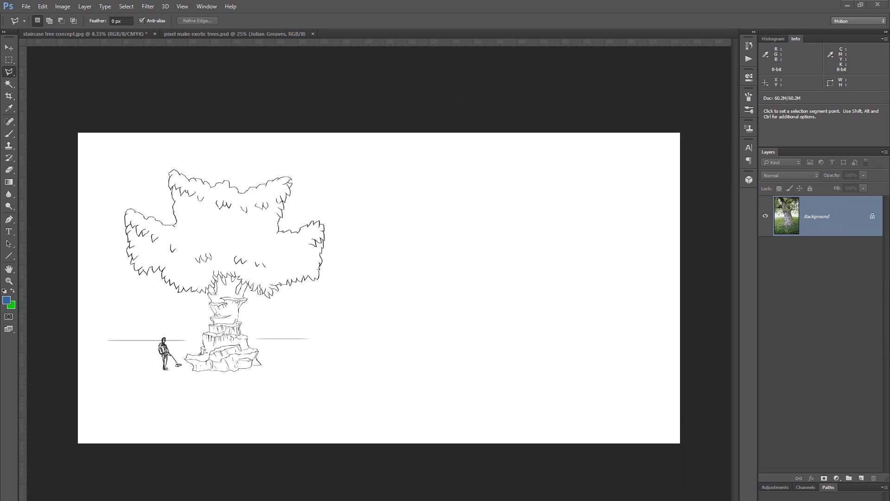
Step: Try to paste the copied tree into the concept sketch and position it with the Move tool
left_click(50, 6)
left_click(60, 88)
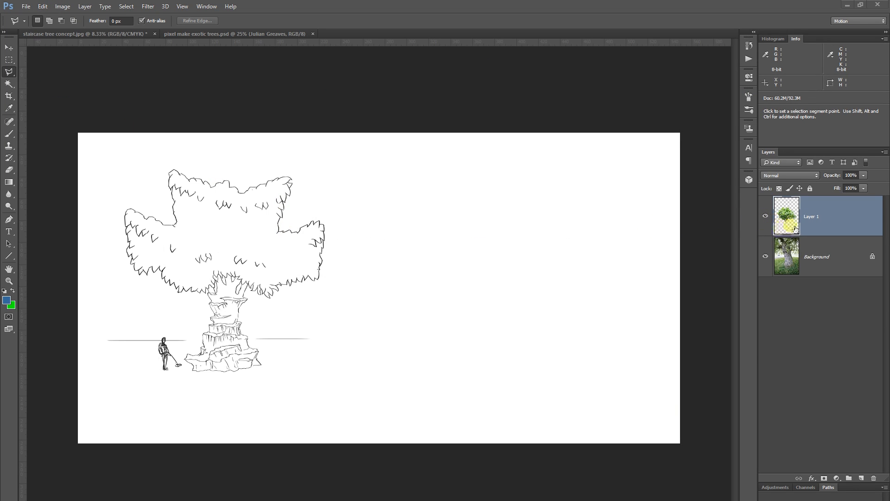
left_click(9, 48)
left_click(443, 348)
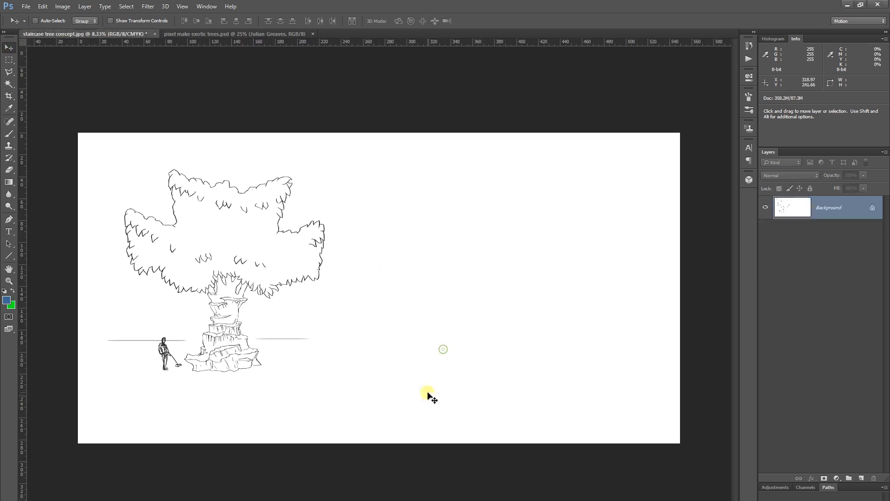
left_click_drag(416, 317, 699, 233)
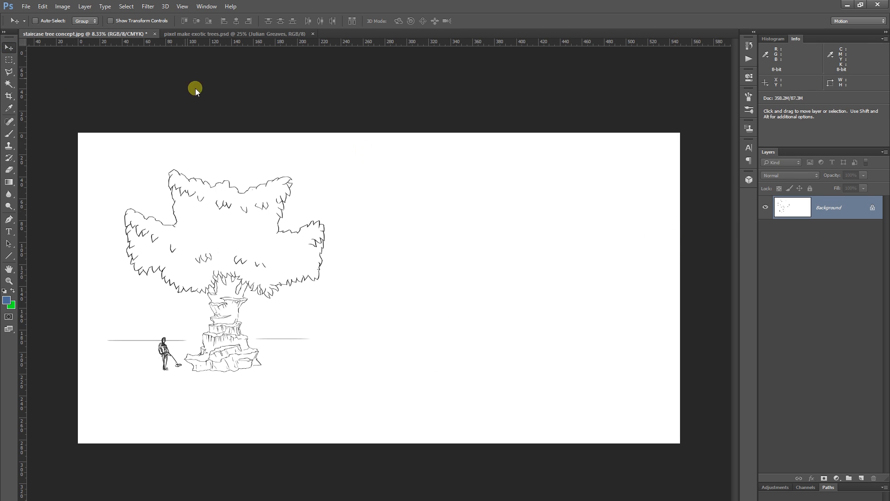
Step: Paste the copied tree into the staircase tree concept document and move it onto the blank area beside the sketch
left_click(43, 6)
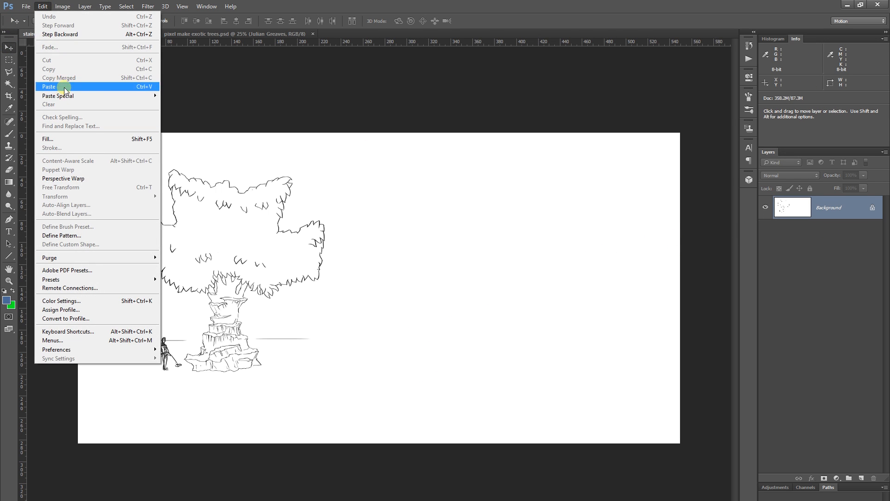
left_click(64, 87)
mouse_move(379, 305)
left_mouse_down()
mouse_move(360, 274)
mouse_move(236, 258)
mouse_move(353, 250)
mouse_move(441, 315)
mouse_move(346, 290)
mouse_move(306, 288)
mouse_move(292, 303)
left_mouse_up()
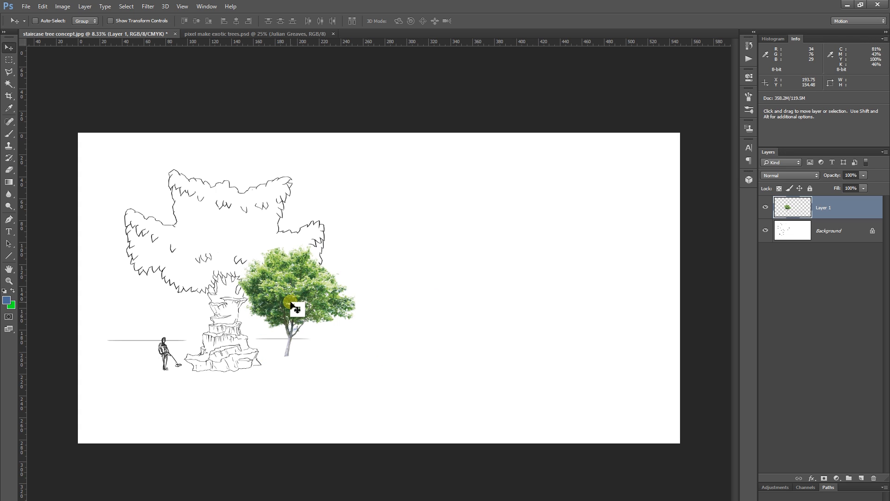
mouse_move(321, 300)
left_mouse_down()
mouse_move(293, 229)
mouse_move(271, 268)
mouse_move(309, 284)
left_mouse_up()
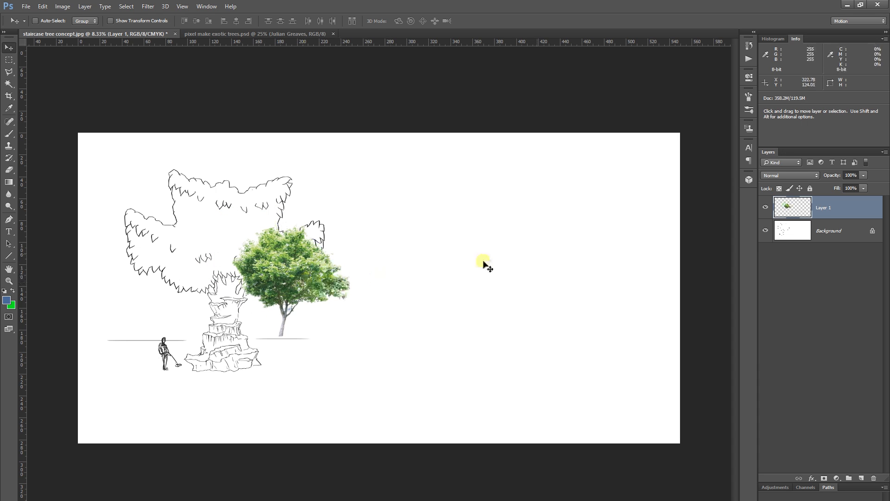
mouse_move(283, 276)
left_mouse_down()
mouse_move(228, 270)
mouse_move(215, 234)
mouse_move(247, 284)
mouse_move(209, 235)
mouse_move(199, 268)
mouse_move(170, 269)
mouse_move(261, 249)
mouse_move(239, 273)
mouse_move(193, 275)
mouse_move(489, 291)
mouse_move(397, 278)
mouse_move(415, 263)
left_mouse_up()
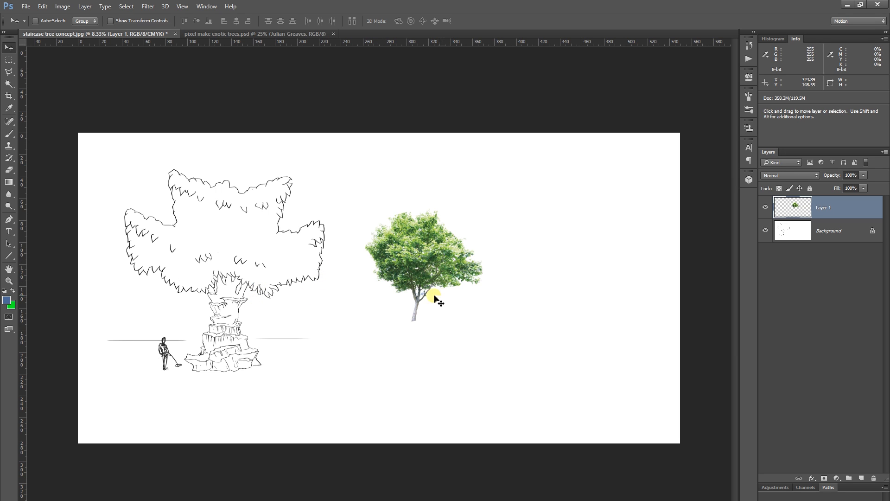
left_click_drag(483, 253, 496, 275)
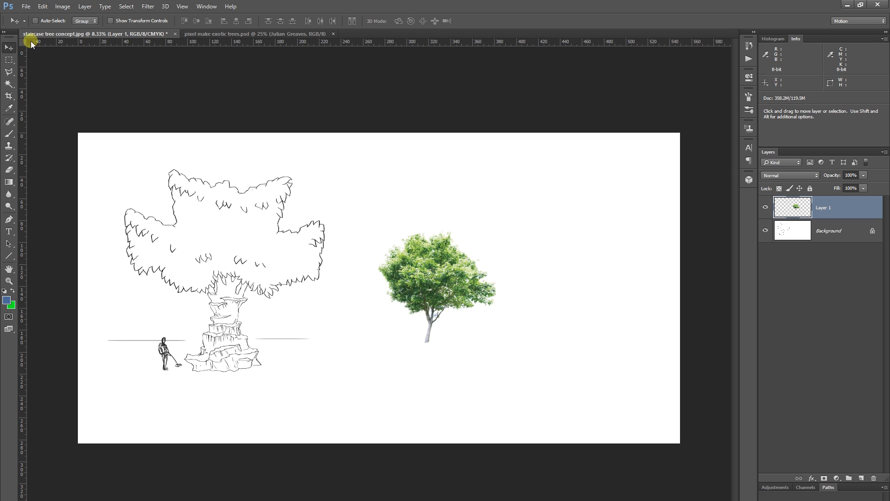
Step: Enlarge and skew the pasted tree with Free Transform by pulling its corners and edges into an irregular slanted shape
left_click(43, 7)
left_click(93, 187)
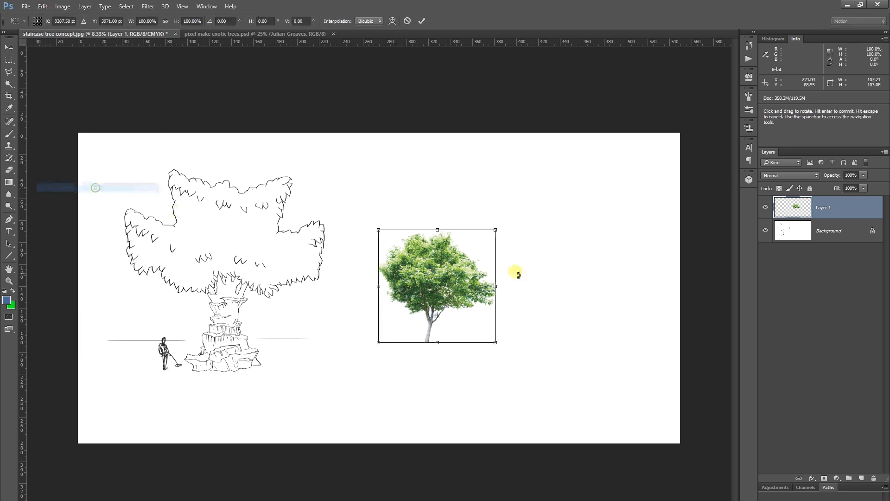
mouse_move(445, 235)
left_mouse_down()
mouse_move(441, 200)
mouse_move(445, 244)
left_mouse_up()
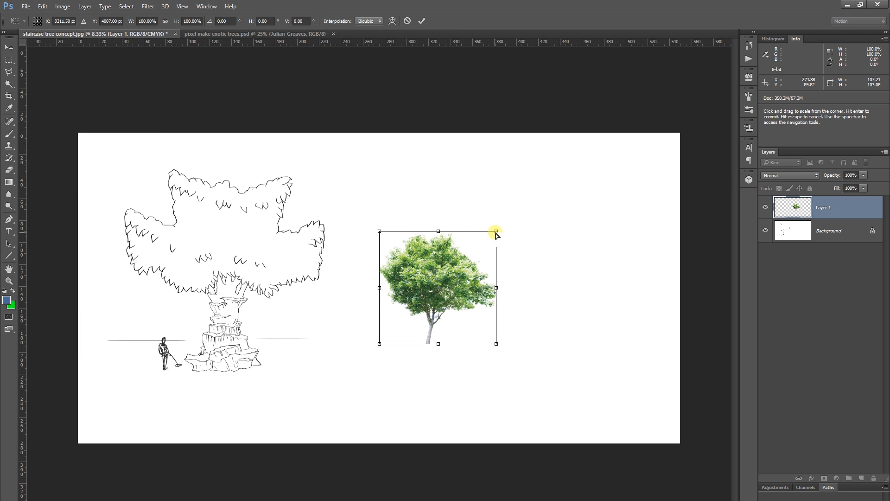
left_click_drag(495, 234, 422, 195)
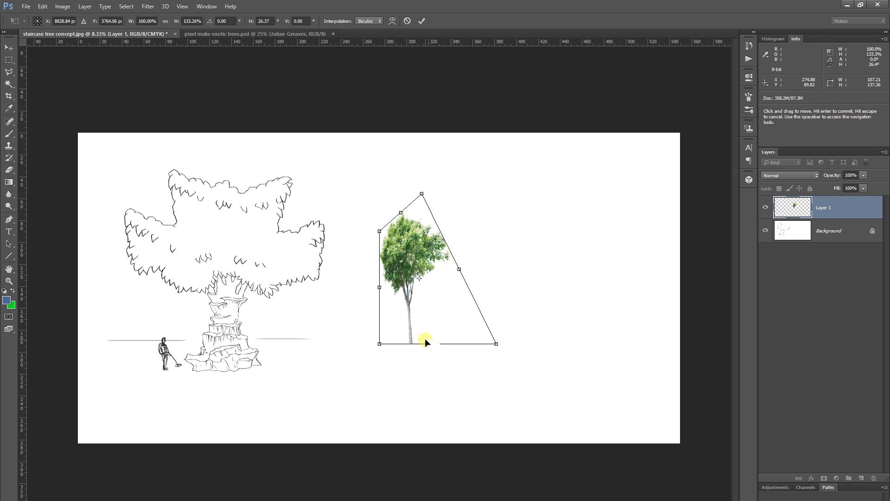
left_click_drag(435, 343, 518, 425)
left_click_drag(425, 332, 313, 326)
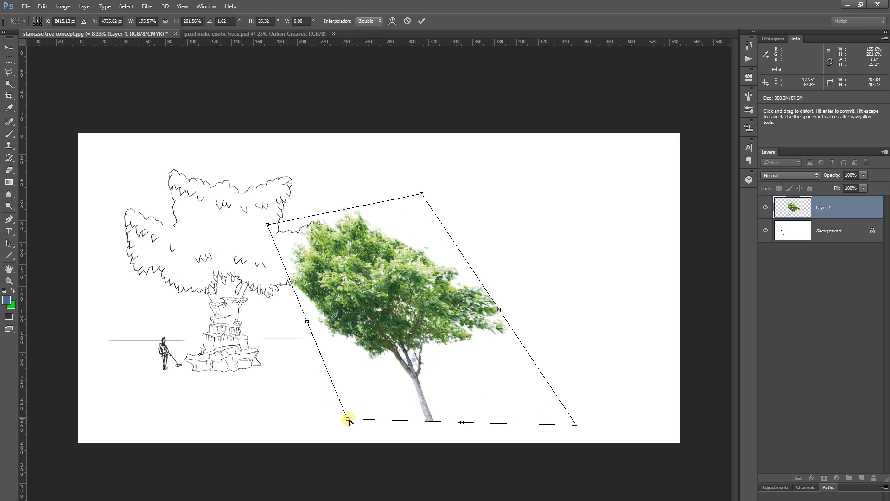
left_click_drag(349, 420, 435, 388)
Step: Warp the skewed tree into a rounded, drooping canopy above an upright trunk and apply the transformation
left_click(43, 6)
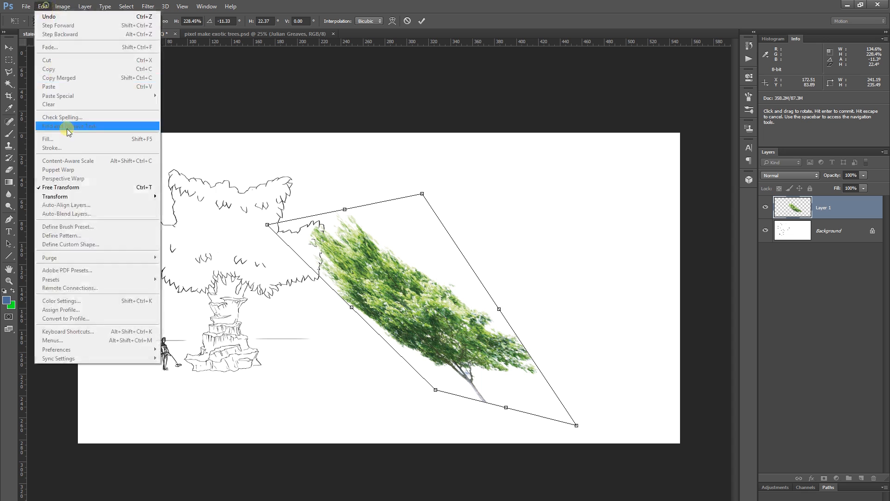
mouse_move(93, 196)
left_click(200, 253)
mouse_move(444, 308)
left_mouse_down()
mouse_move(465, 288)
mouse_move(433, 304)
mouse_move(510, 242)
mouse_move(472, 285)
mouse_move(469, 310)
mouse_move(441, 308)
mouse_move(455, 309)
left_mouse_up()
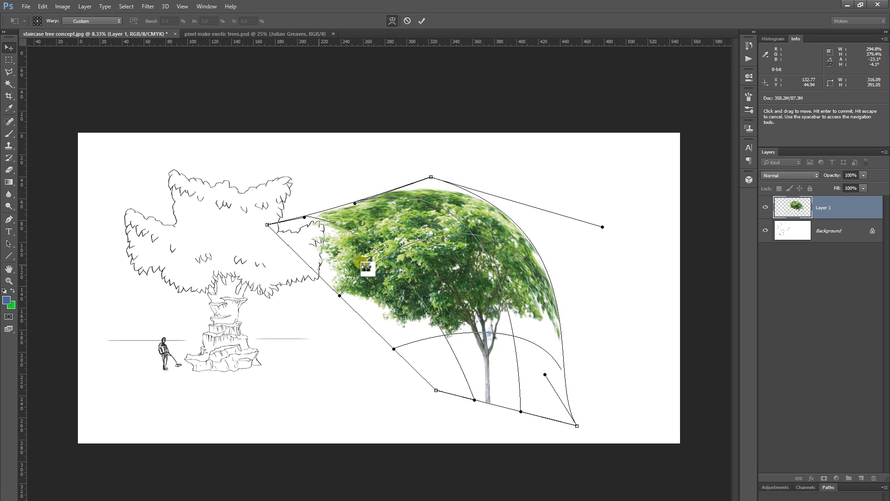
key("Return")
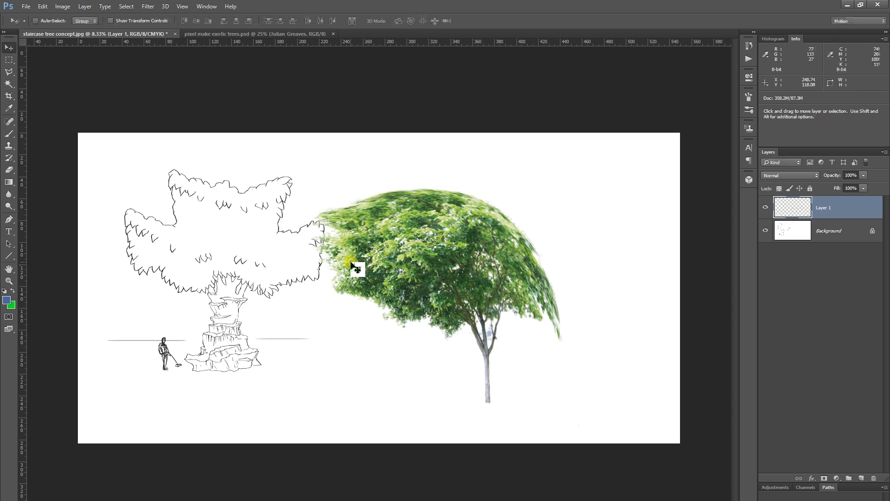
Step: Duplicate the warped tree, mirror the copy horizontally at about 89% width and align it overlapping the original's left side
left_click_drag(483, 253, 431, 293)
left_click(41, 8)
left_click(77, 187)
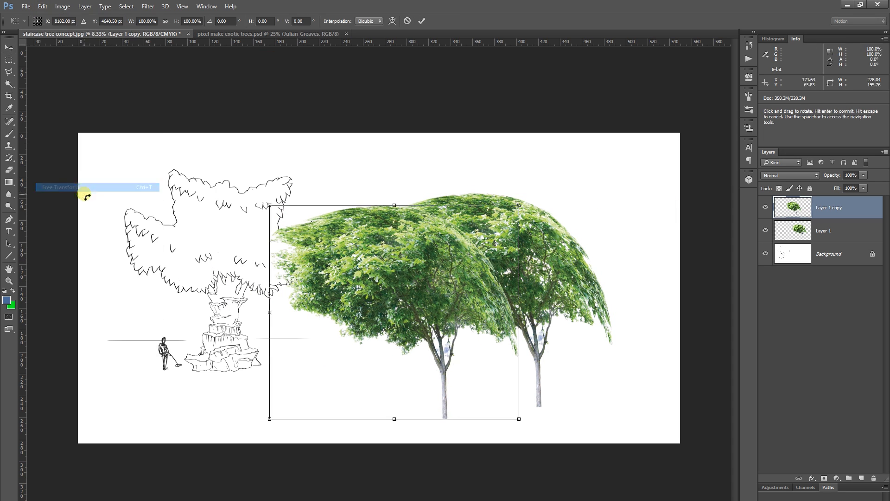
left_click_drag(526, 310, 74, 304)
left_click_drag(170, 298, 369, 291)
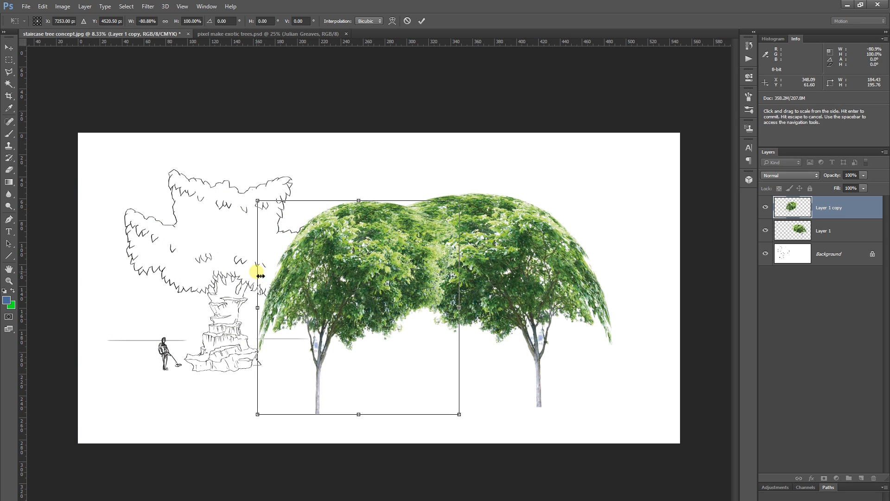
left_click_drag(258, 307, 238, 310)
left_click_drag(403, 299, 427, 288)
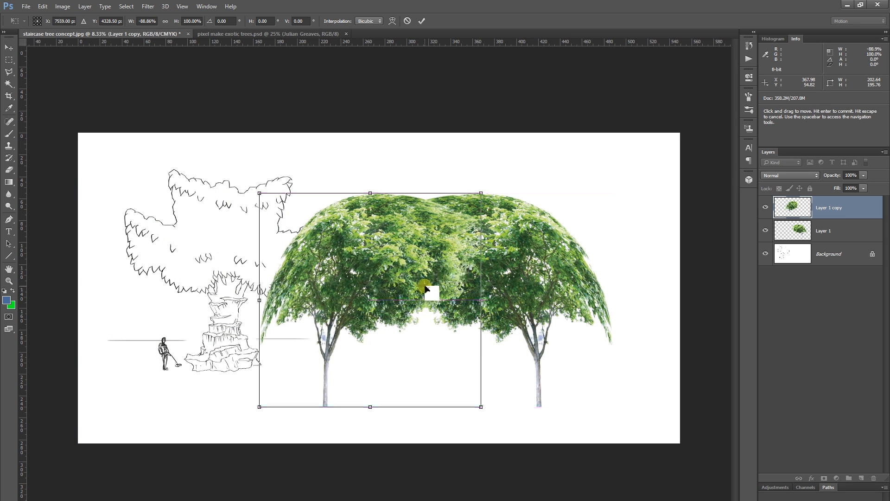
key("Return")
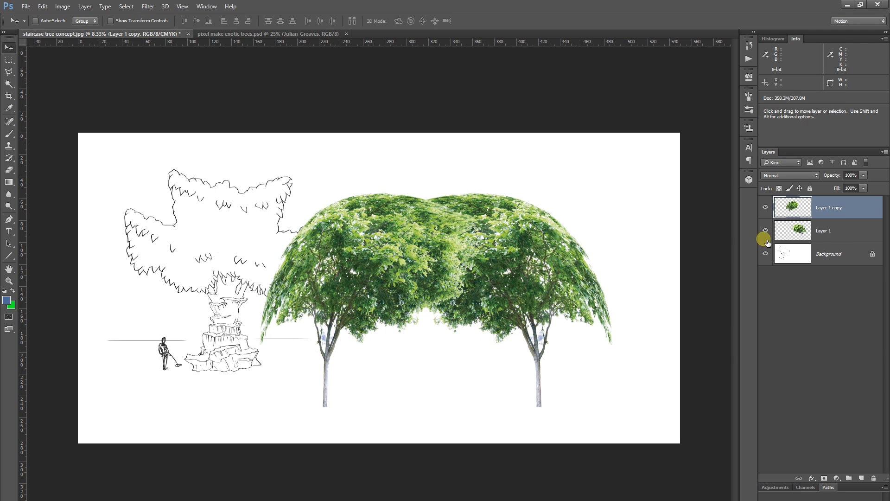
Step: Merge the original tree layer and its mirrored copy into one layer
left_click(842, 236, "shift")
right_click(829, 238)
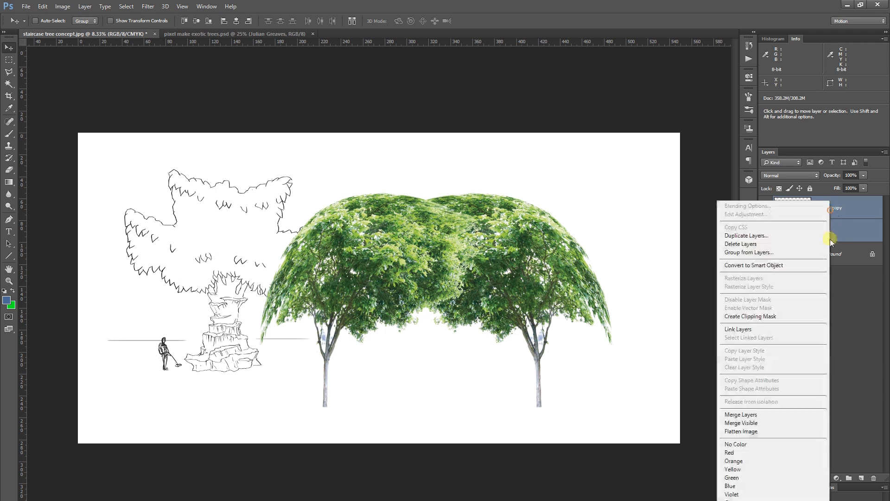
left_click(767, 413)
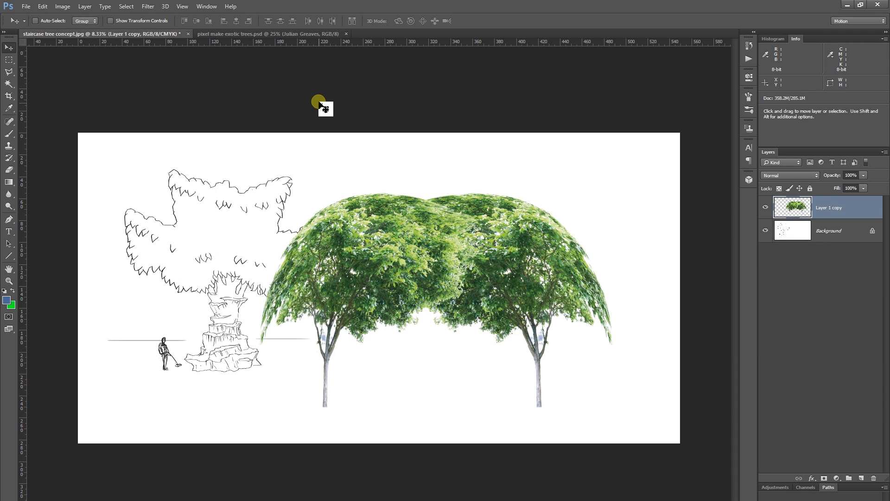
Step: Distort the merged trees with Free Transform, pulling both lower corners inward to taper the shape toward the base
key("ctrl+t")
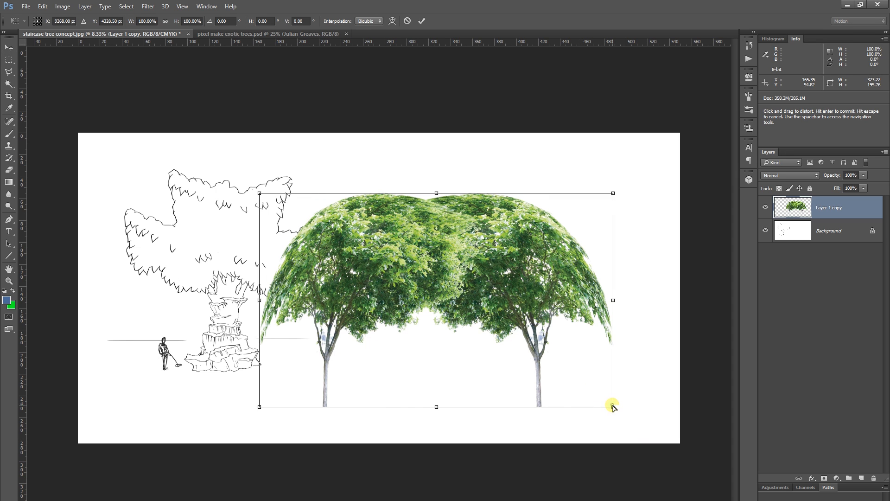
left_click_drag(613, 407, 506, 407)
left_click_drag(265, 408, 362, 409)
key("Return")
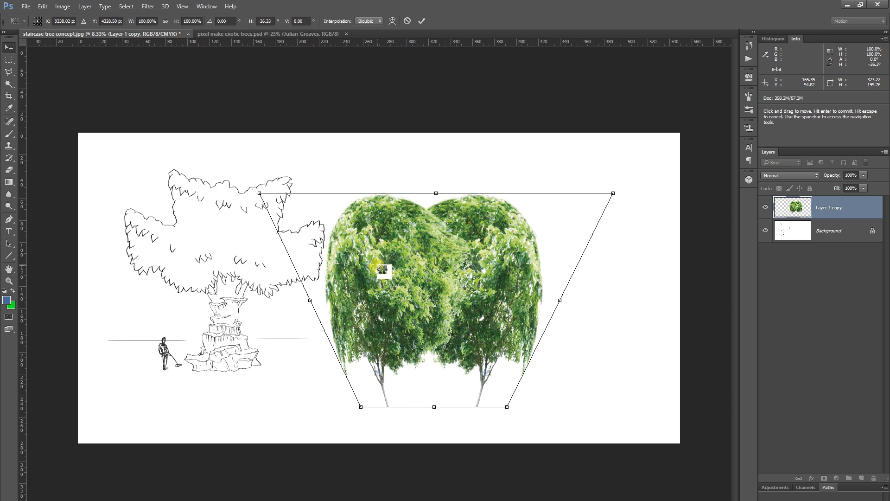
Step: Undo the taper, the layer merge and the mirrored copy, going back to the single warped tree
mouse_move(445, 248)
left_mouse_down()
mouse_move(279, 248)
mouse_move(456, 256)
left_mouse_up()
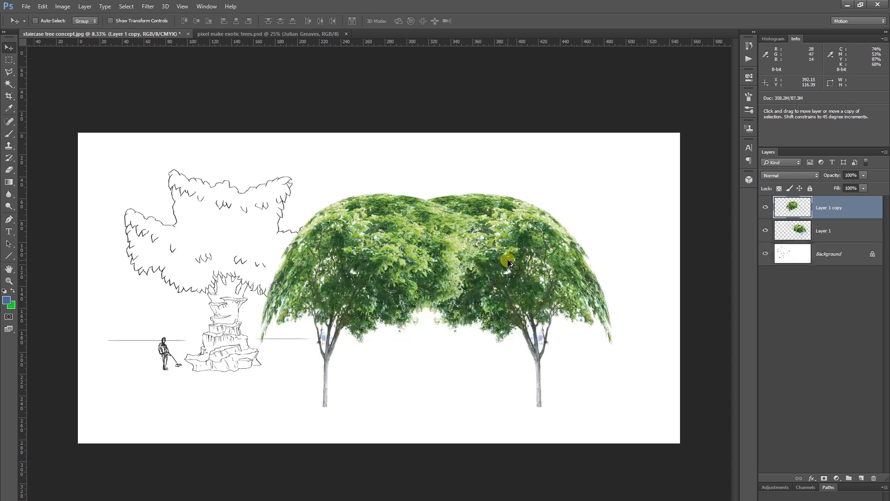
key("ctrl+alt+z")
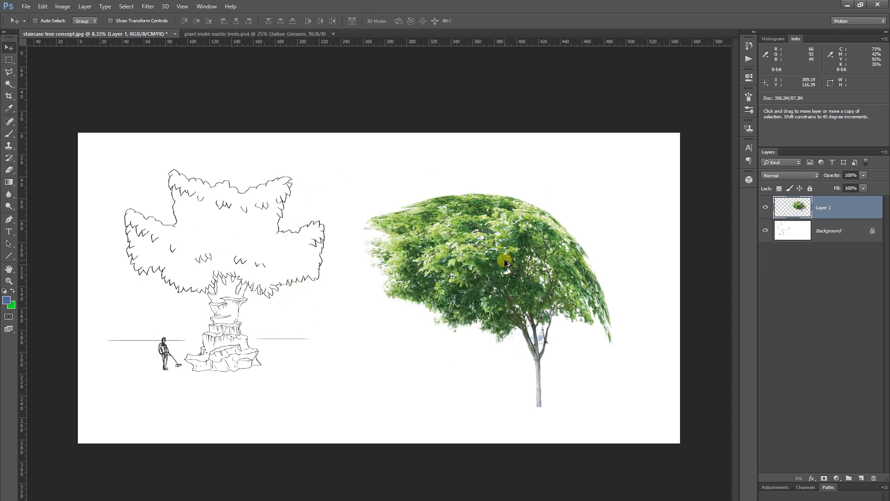
Step: Undo the tree's warp and enlargement, then move the restored tree over the left part of the sketch's crown
key("ctrl+alt+z")
mouse_move(454, 284)
left_mouse_down()
mouse_move(268, 291)
mouse_move(416, 280)
mouse_move(436, 246)
mouse_move(358, 260)
mouse_move(396, 244)
mouse_move(453, 256)
left_mouse_up()
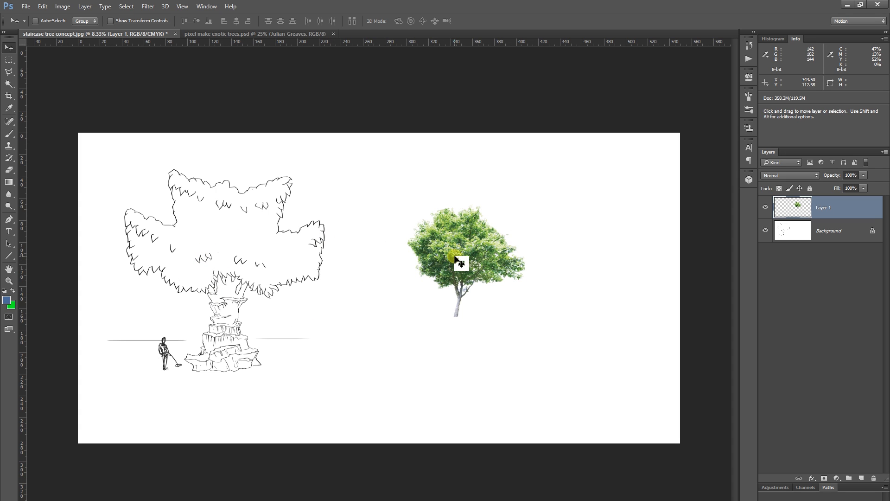
mouse_move(458, 253)
left_mouse_down()
mouse_move(375, 247)
mouse_move(447, 251)
left_mouse_up()
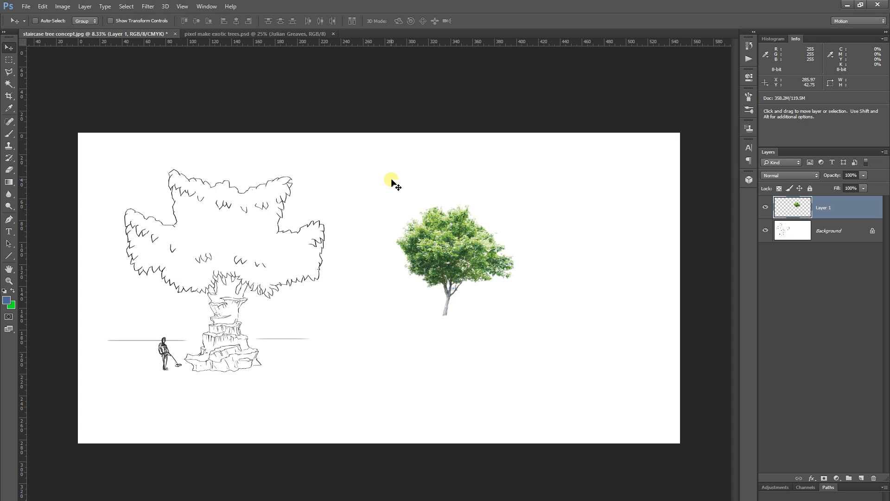
left_click_drag(410, 260, 178, 259)
left_click(42, 6)
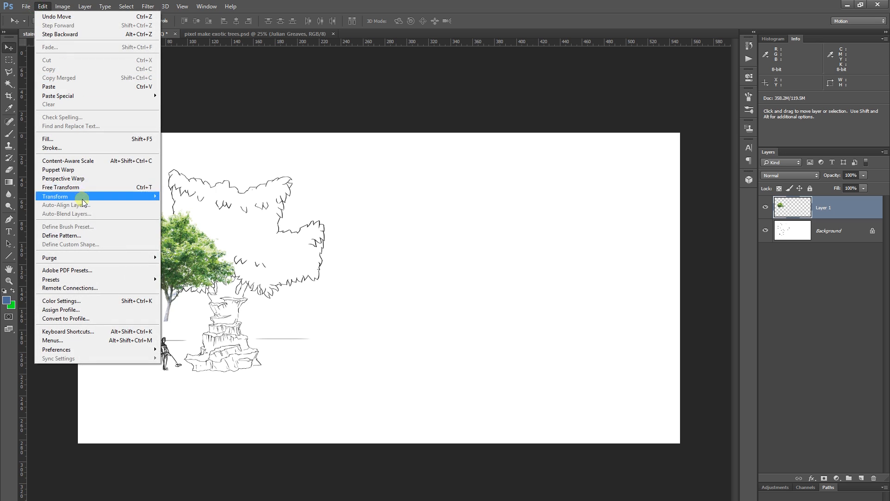
mouse_move(85, 197)
left_click(185, 254)
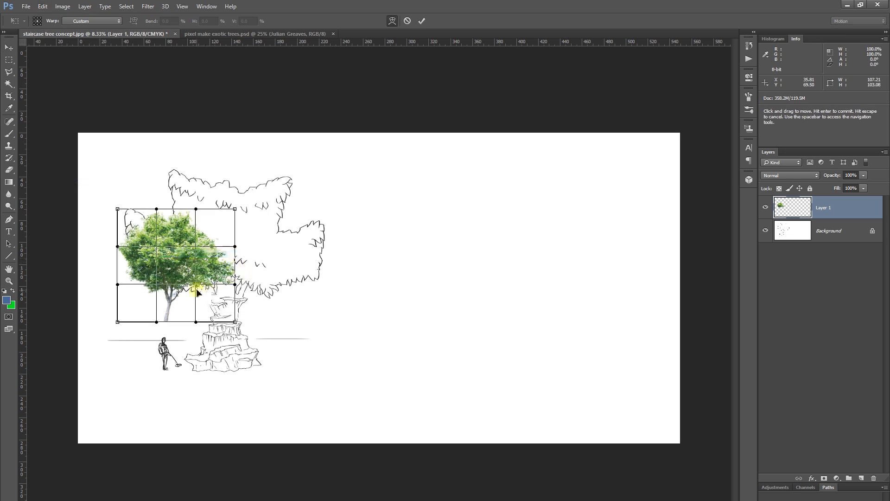
key("Escape")
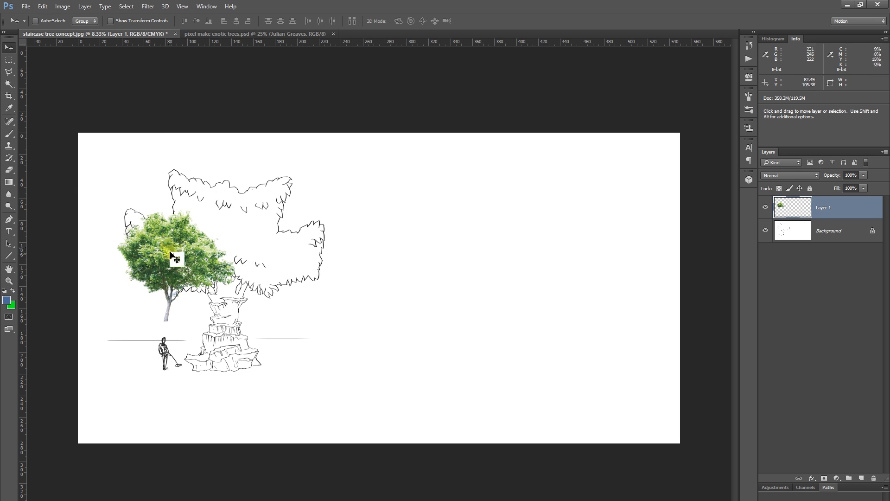
left_click_drag(176, 275, 308, 274)
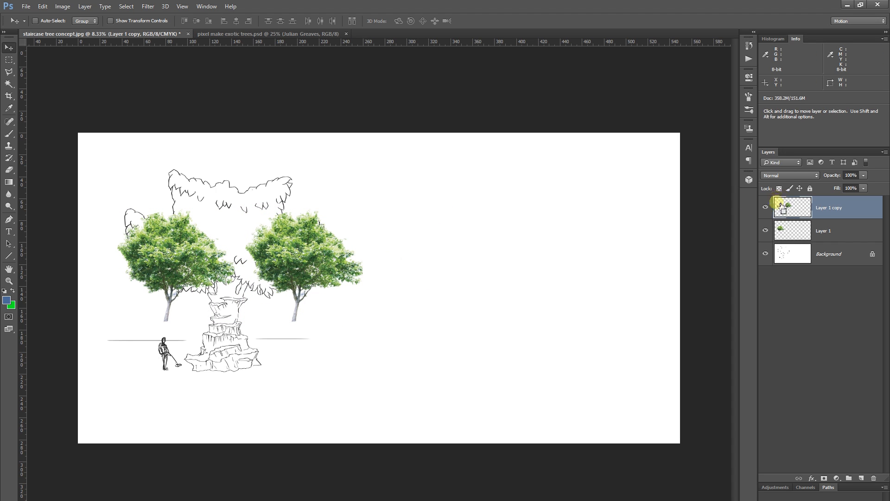
key("ctrl+alt+z")
right_click(837, 204)
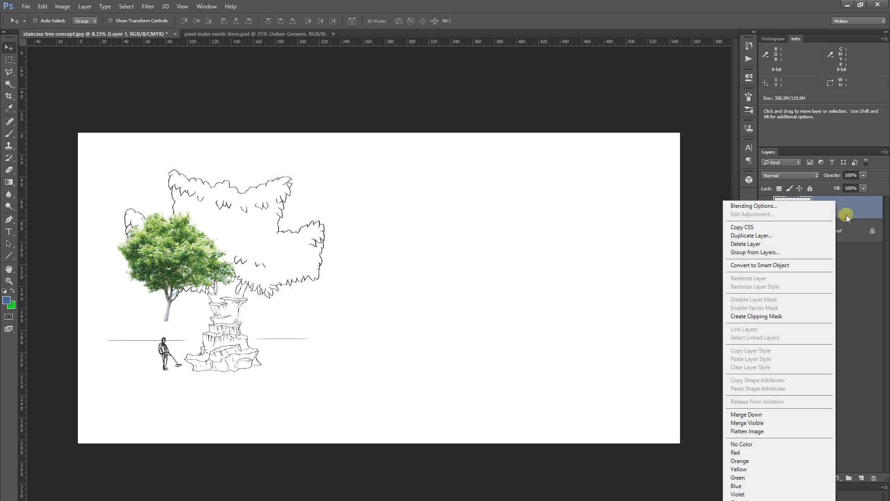
left_click(868, 212)
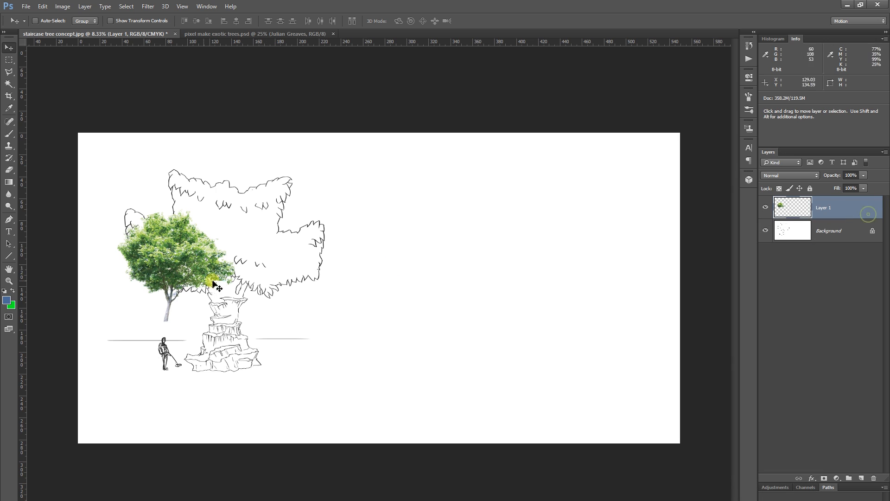
Step: Duplicate the tree and place the copy level with it over the right side of the sketched crown
left_click_drag(166, 264, 321, 275)
key("ctrl+z")
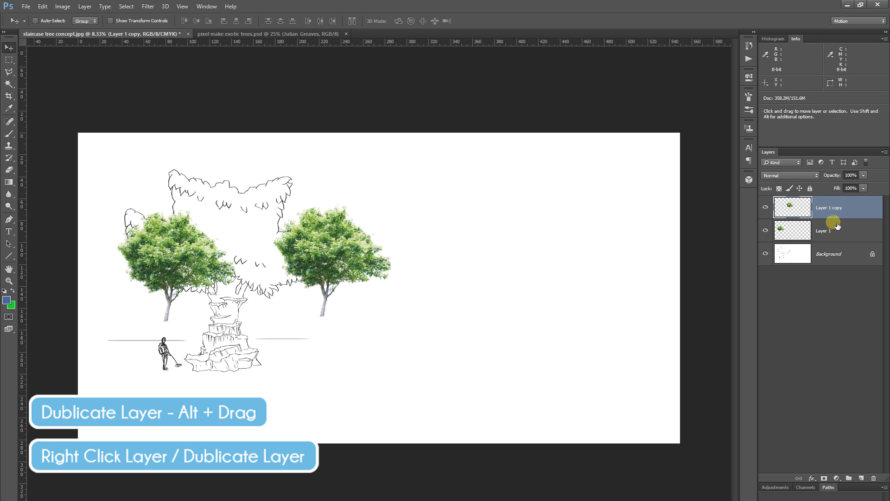
right_click(807, 201)
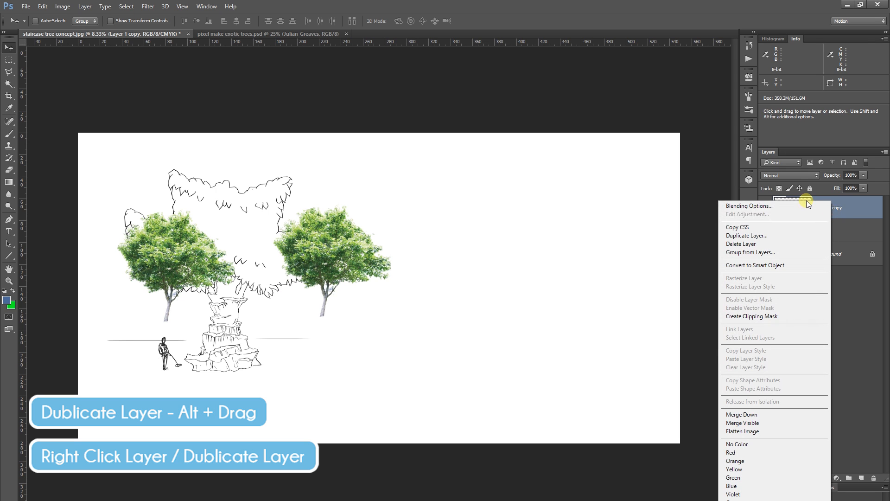
left_click(849, 207)
Step: Duplicate the right tree's layer as Layer 1 copy 2 and place it over the upper part of the sketched crown
right_click(848, 209)
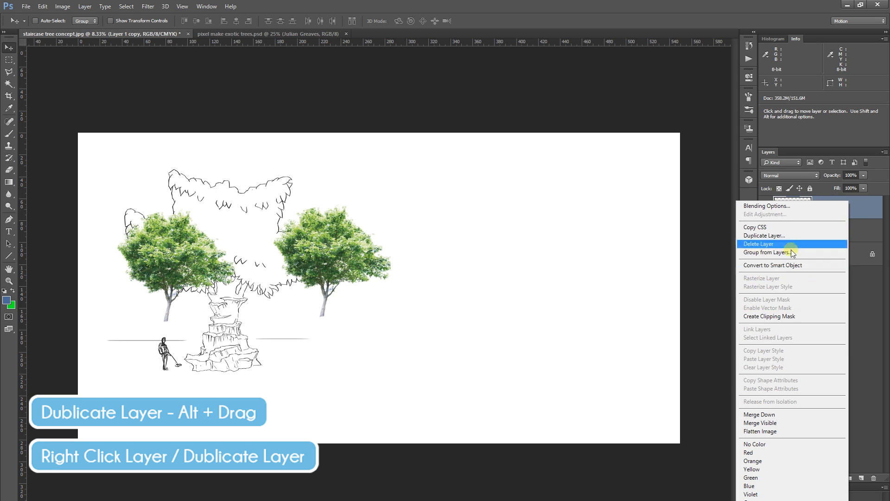
left_click(784, 235)
left_click(520, 176)
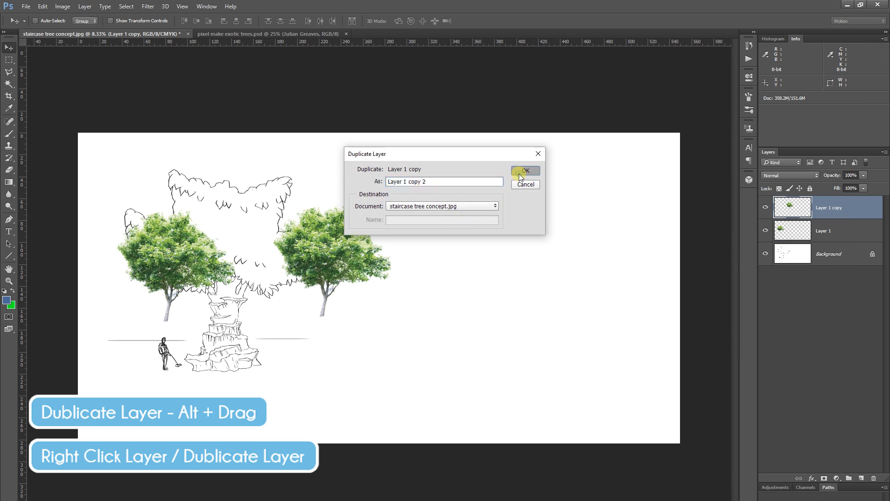
left_click_drag(370, 248, 510, 325)
key("ctrl+z")
left_click_drag(348, 281, 236, 202)
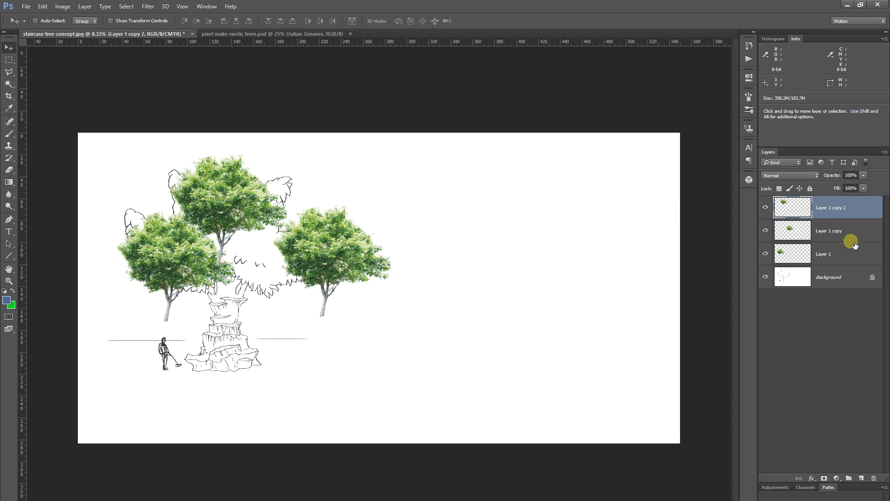
Step: Move the right tree inward onto the sketch's right crown and nudge the left tree slightly up and inward
left_click_drag(348, 258, 283, 258)
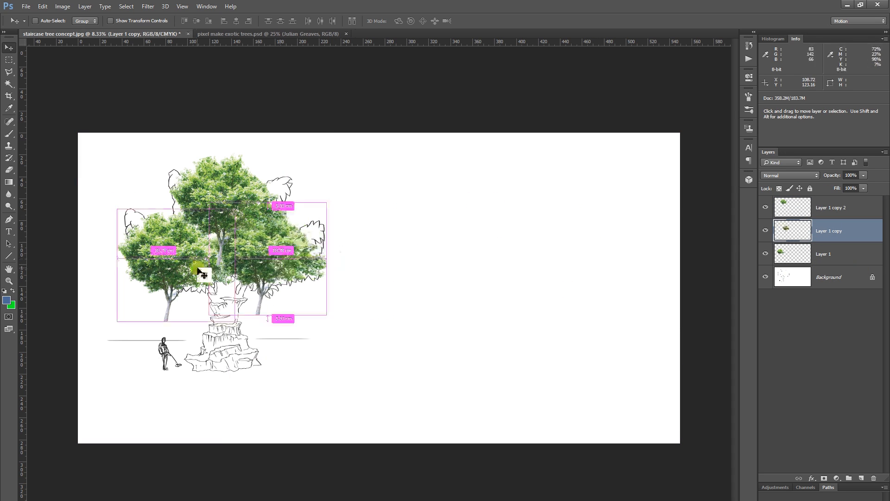
left_click(188, 263, "ctrl")
mouse_move(173, 264)
left_mouse_down()
mouse_move(188, 258)
mouse_move(179, 258)
left_mouse_up()
Step: Move the upper tree and the right tree off the sketch onto the blank canvas beside it
left_click(227, 199, "ctrl")
left_click_drag(227, 198, 445, 198)
left_click(259, 250, "ctrl")
left_click_drag(259, 250, 493, 268)
left_click_drag(176, 260, 20, 266)
mouse_move(509, 281)
left_mouse_down()
mouse_move(341, 262)
mouse_move(417, 285)
left_mouse_up()
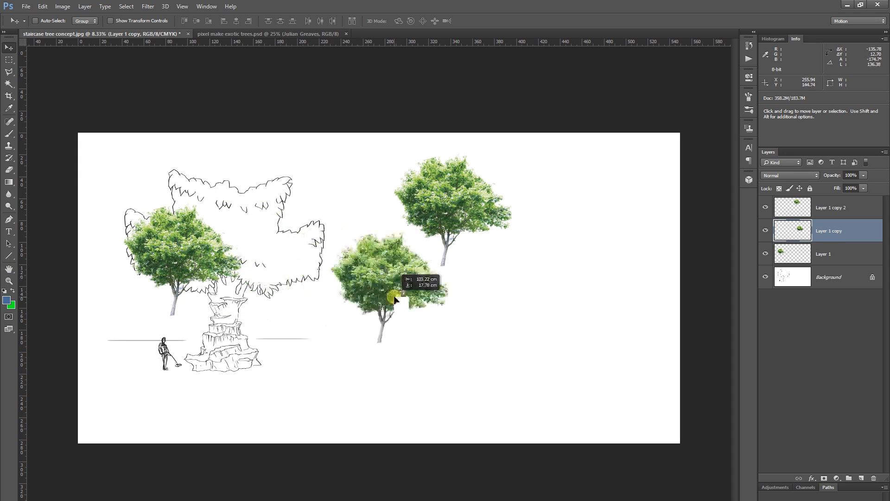
Step: Move the upper tree back over the sketch's upper crown and reposition the left tree over the left crown
left_click(441, 208, "ctrl")
left_click_drag(440, 208, 238, 210)
left_click(171, 255, "ctrl")
mouse_move(171, 254)
left_mouse_down()
mouse_move(173, 247)
mouse_move(164, 261)
mouse_move(184, 265)
left_mouse_up()
Step: Rotate the left tree to about -38.9° with Free Transform so its trunk leans toward the sketched trunk
left_click(45, 9)
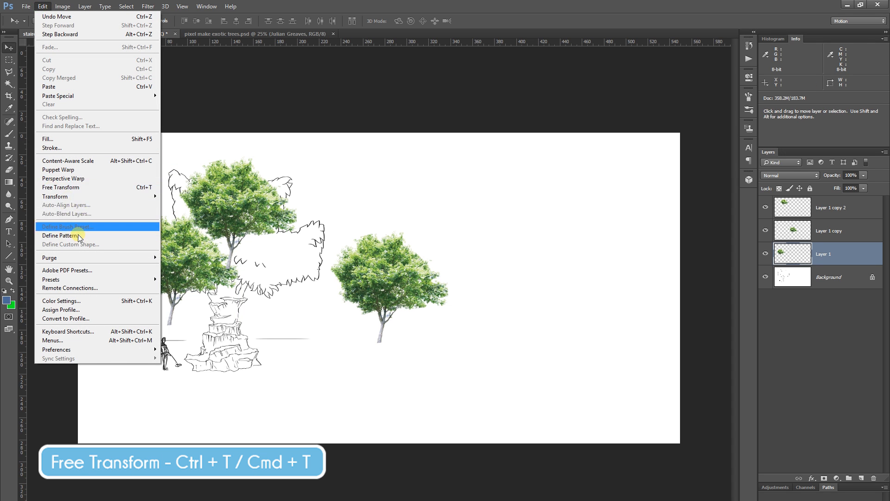
left_click(89, 188)
left_click_drag(260, 244, 228, 222)
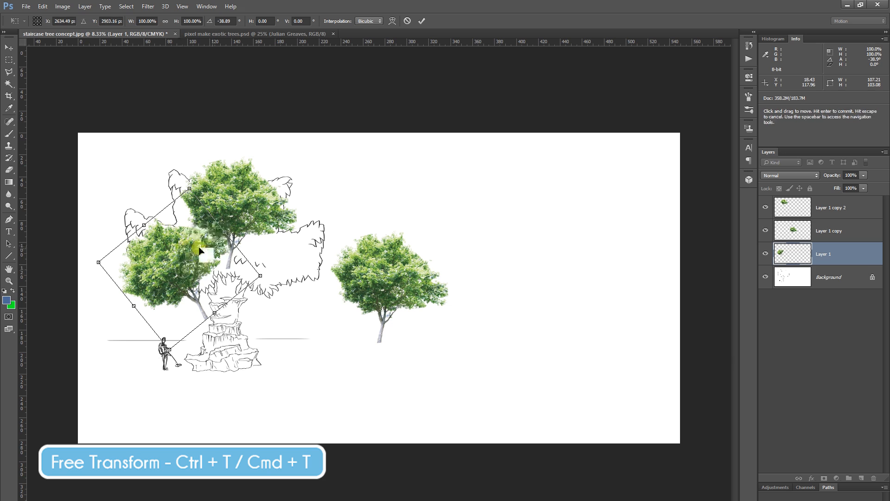
Step: Warp the left tree's lower part, bending its trunk down into the top of the sketched trunk
left_click(41, 7)
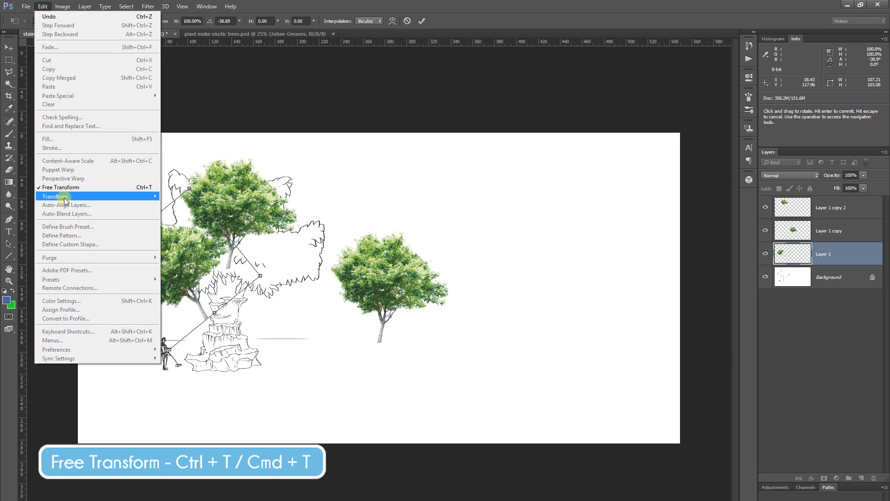
mouse_move(61, 196)
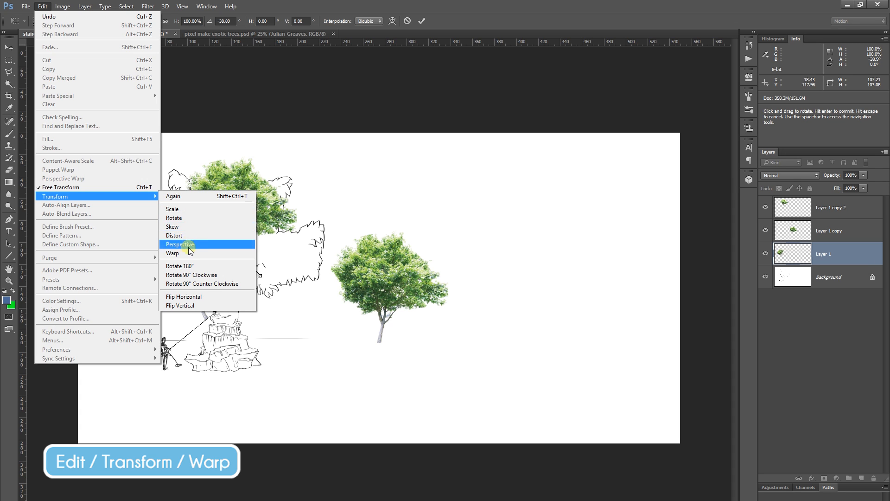
left_click(172, 253)
left_click_drag(216, 270, 203, 291)
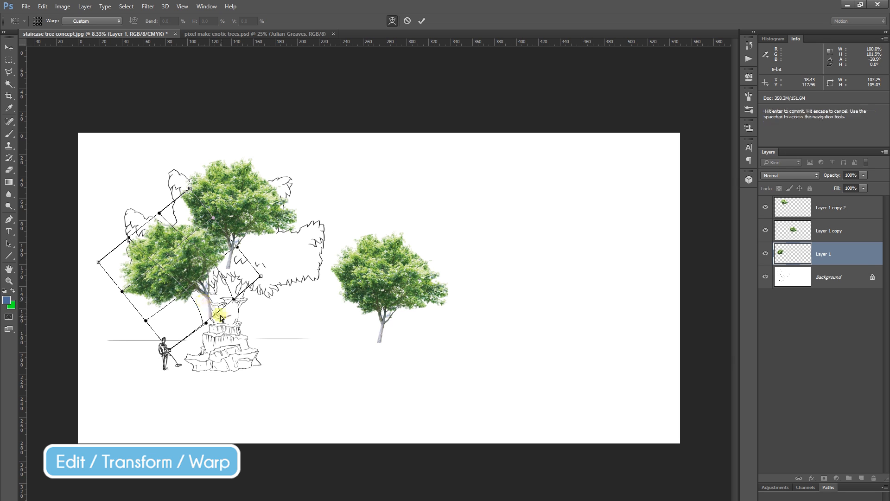
left_click_drag(207, 296, 210, 301)
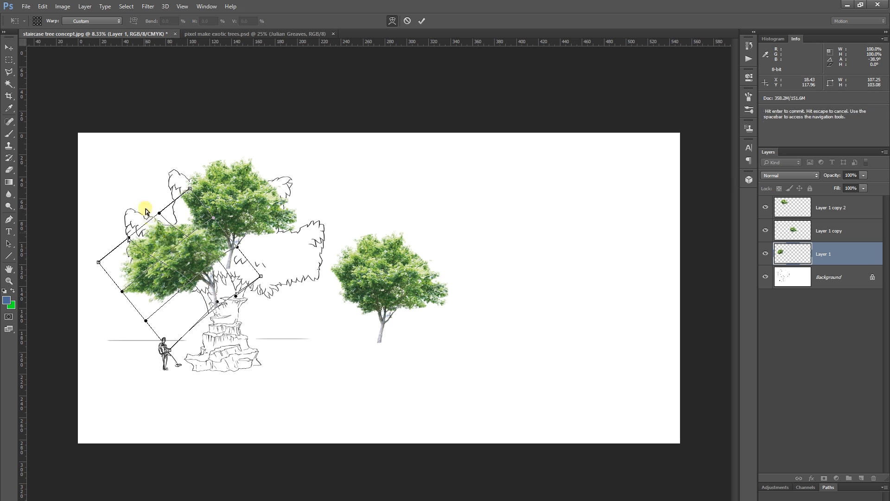
Step: Warp the left tree's foliage outward and downward to follow the sketch's drooping left crown, and apply the transform
left_click_drag(157, 210, 139, 196)
left_click_drag(138, 238, 131, 258)
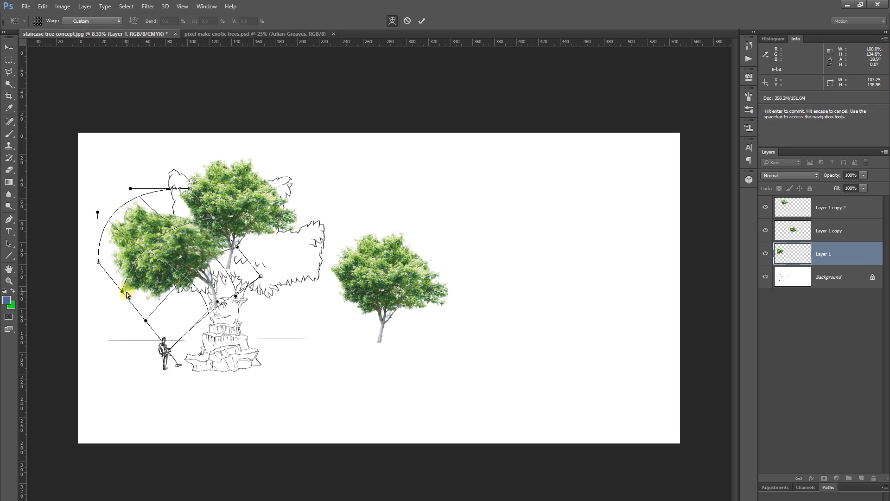
left_click_drag(123, 290, 147, 290)
left_click_drag(99, 259, 111, 258)
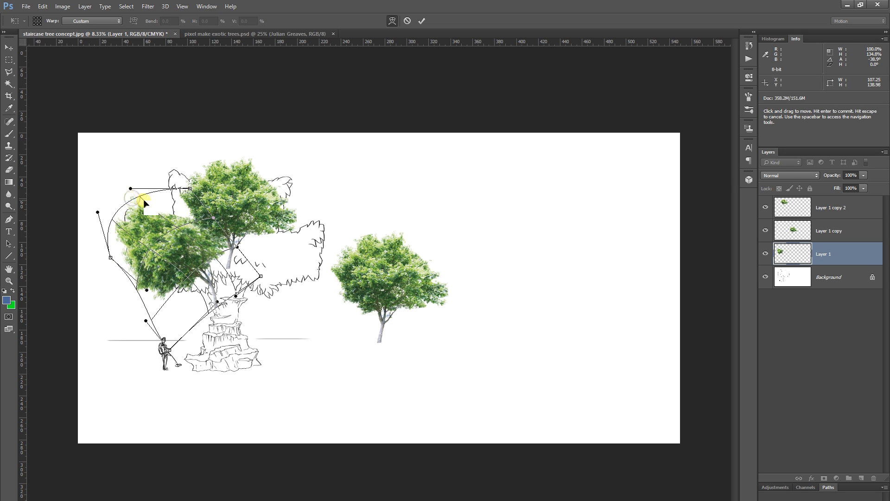
left_click_drag(131, 190, 157, 262)
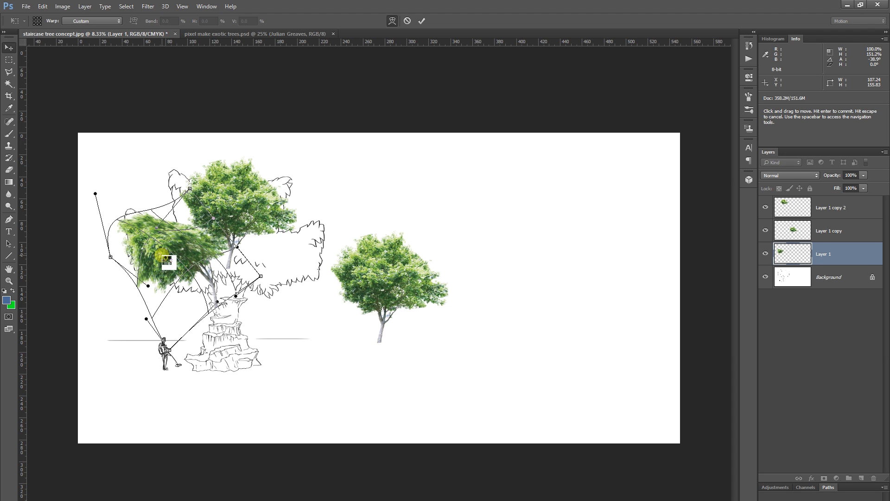
key("Return")
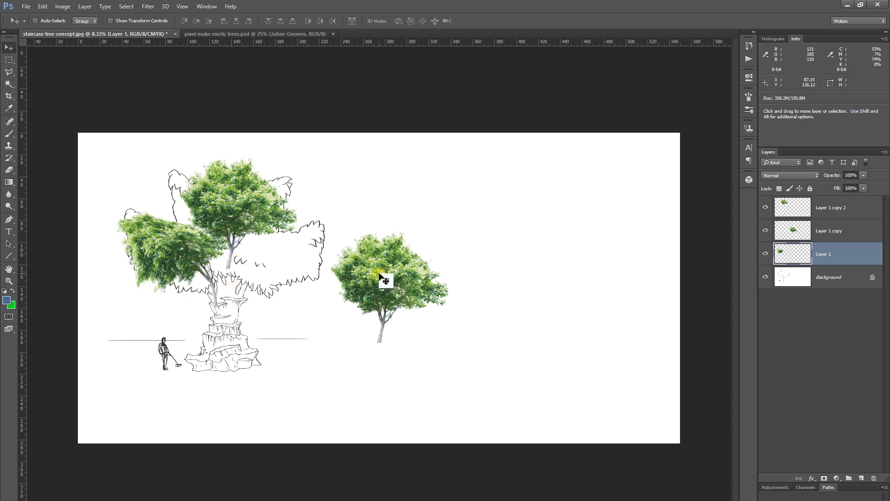
Step: Duplicate the warped left tree toward the sketch's right side and delete the unused tree on the blank canvas
left_click_drag(172, 253, 300, 278)
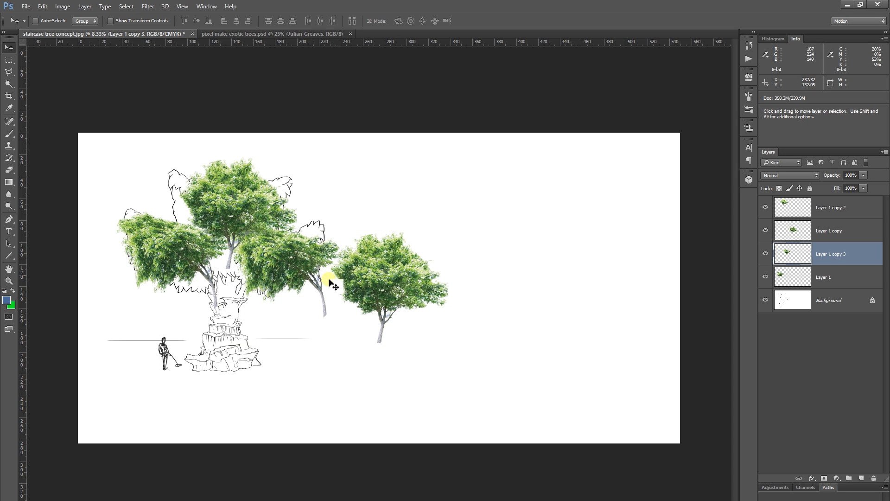
left_click(43, 6)
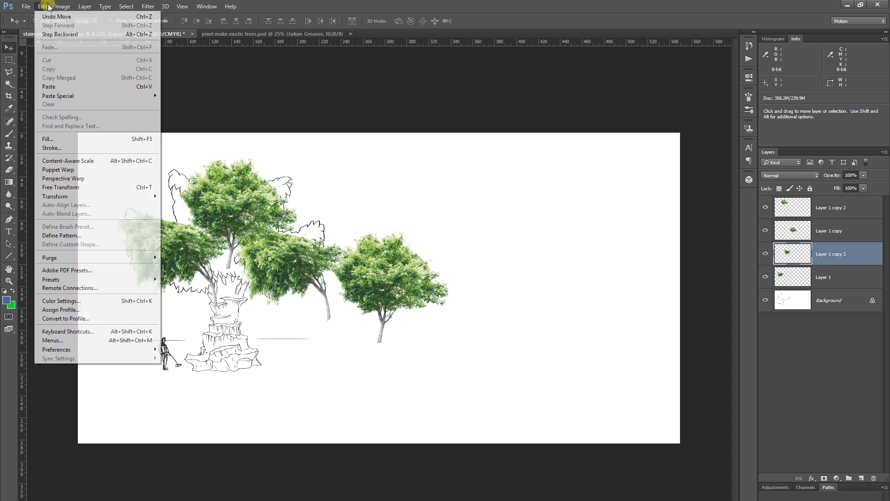
left_click(407, 292)
left_click_drag(407, 292, 467, 277)
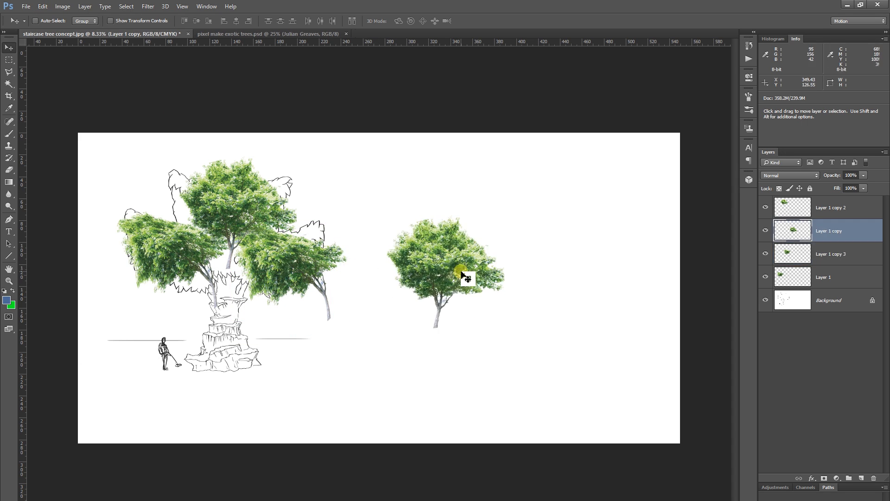
key("Delete")
Step: Flip the duplicated warped tree horizontally and place it over the right crown so its trunk meets the sketched trunk
left_click_drag(292, 273, 298, 284)
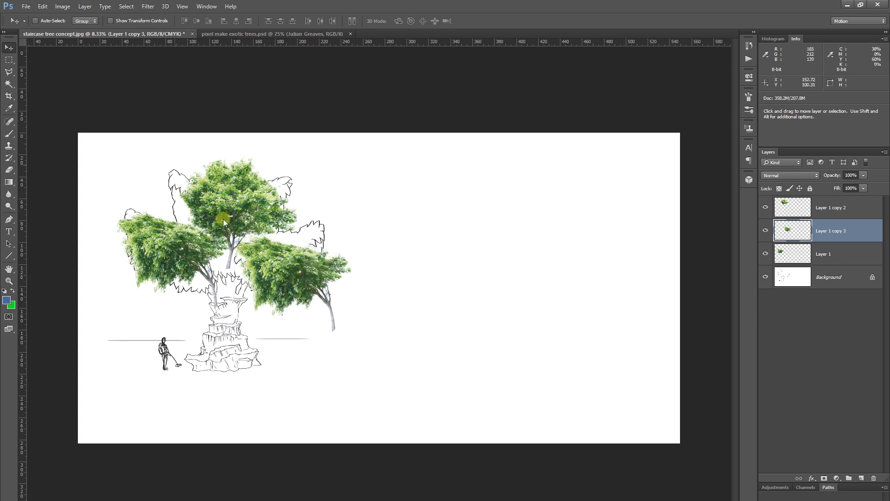
left_click(42, 6)
mouse_move(97, 198)
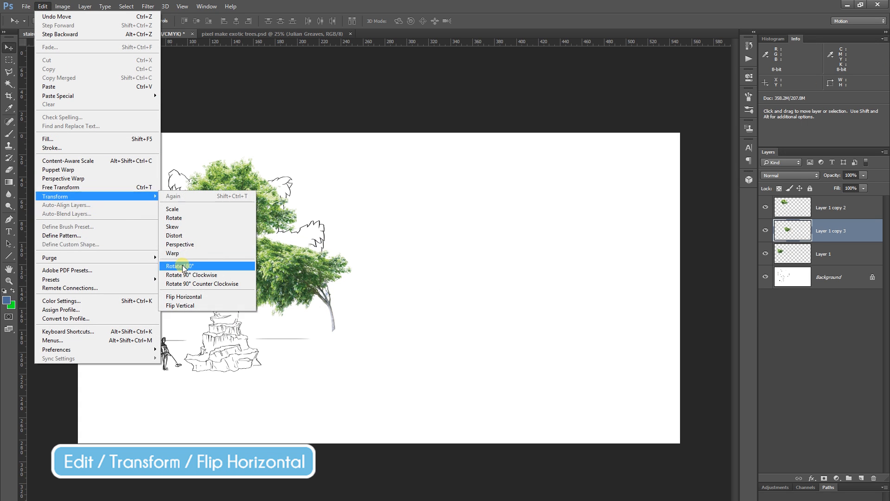
left_click(184, 297)
left_click_drag(208, 288, 292, 250)
Step: Rotate the upper tree slightly counterclockwise with Free Transform to straighten its trunk, and centre it above the sketched trunk
left_click_drag(234, 216, 230, 219)
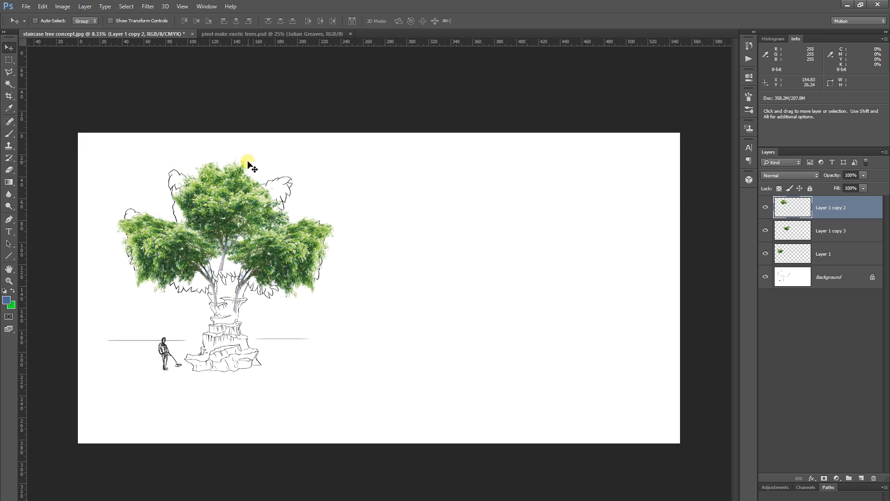
key("ctrl+t")
left_click_drag(332, 189, 312, 176)
left_click(38, 7)
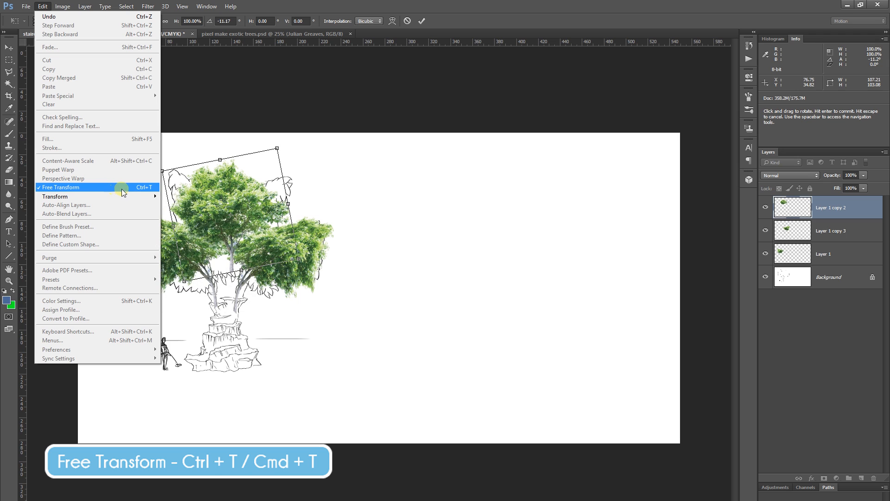
left_click(294, 145)
left_click_drag(294, 145, 300, 151)
left_click_drag(235, 227, 222, 228)
key("Return")
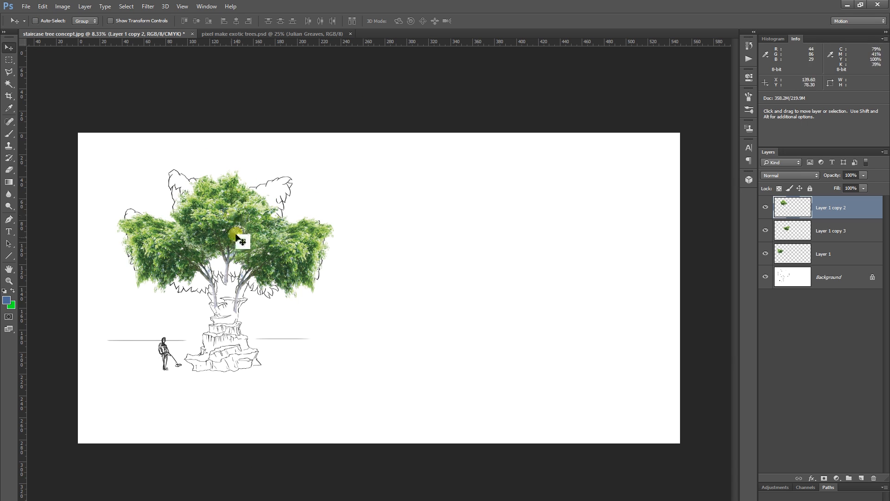
Step: Enlarge the upper tree with Free Transform and move it up to cover the sketch's upper crown
left_click_drag(236, 237, 236, 244)
key("ctrl+t")
left_click_drag(289, 169, 310, 149)
key("Return")
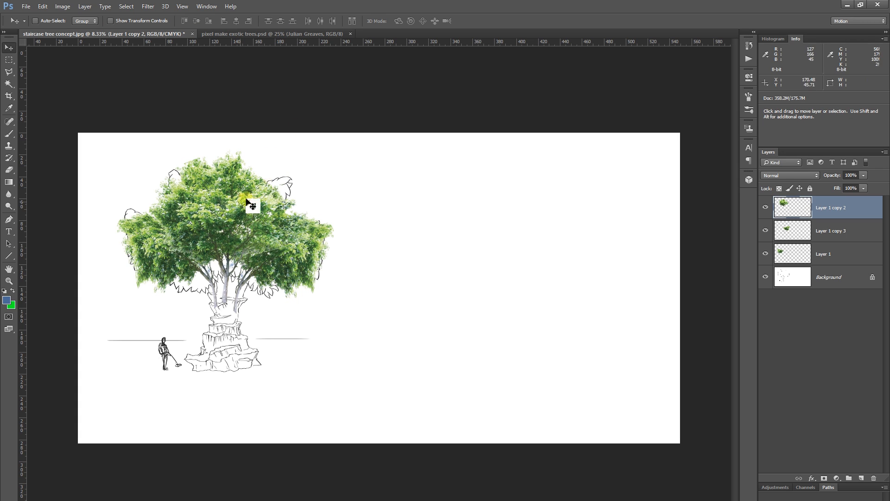
left_click_drag(264, 185, 262, 168)
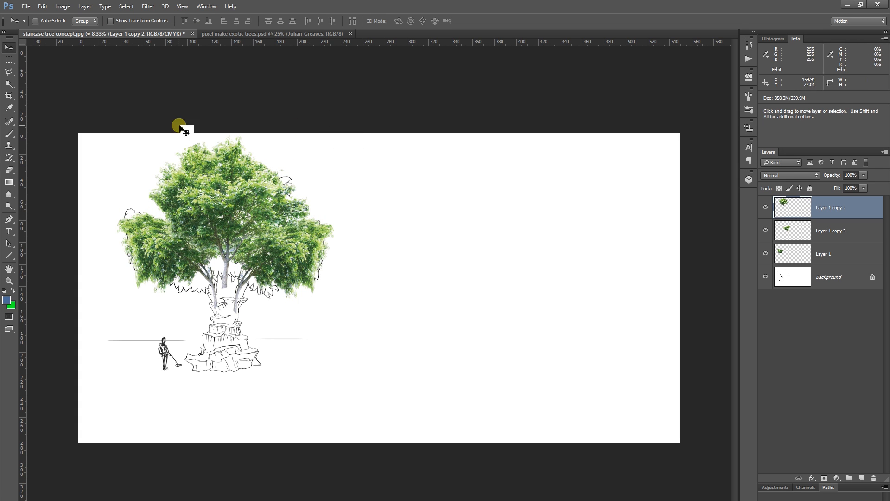
Step: Warp the upper tree so its top dips in the middle and its right side narrows to the sketched upper crown
left_click(42, 6)
left_click(69, 196)
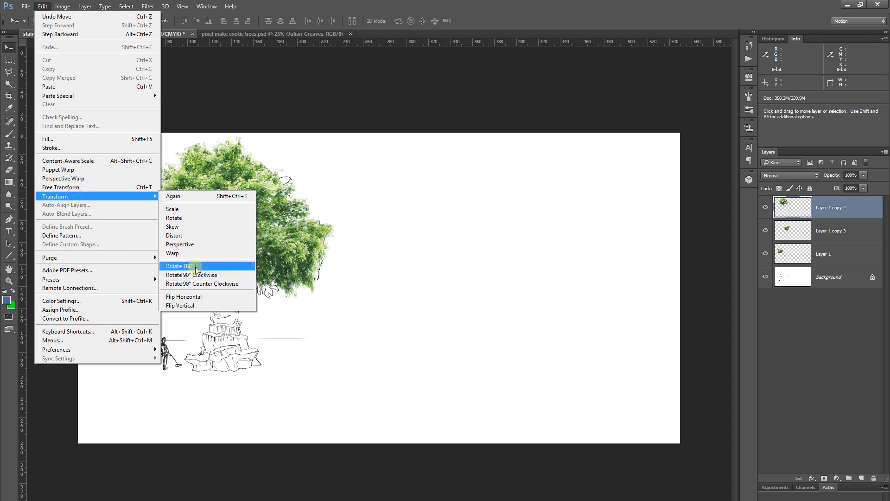
left_click(195, 254)
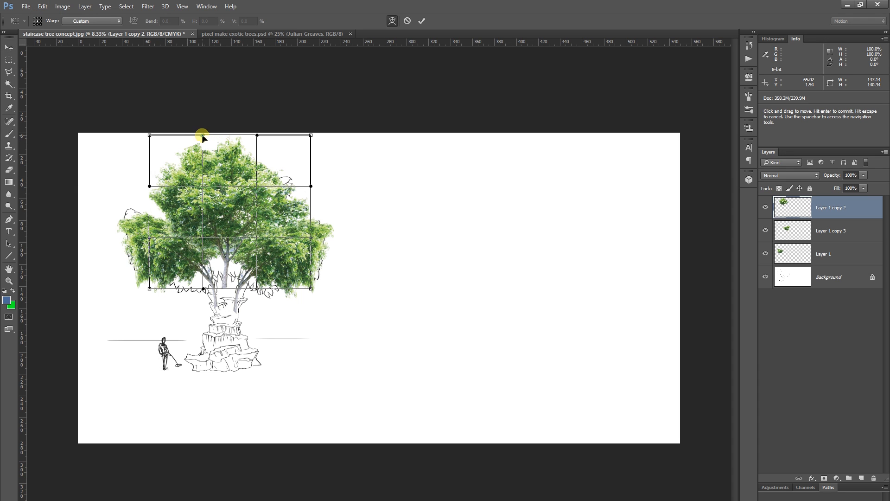
left_click_drag(202, 135, 209, 217)
left_click_drag(257, 135, 251, 191)
left_click_drag(311, 186, 292, 162)
left_click_drag(311, 288, 243, 304)
left_click_drag(203, 289, 219, 324)
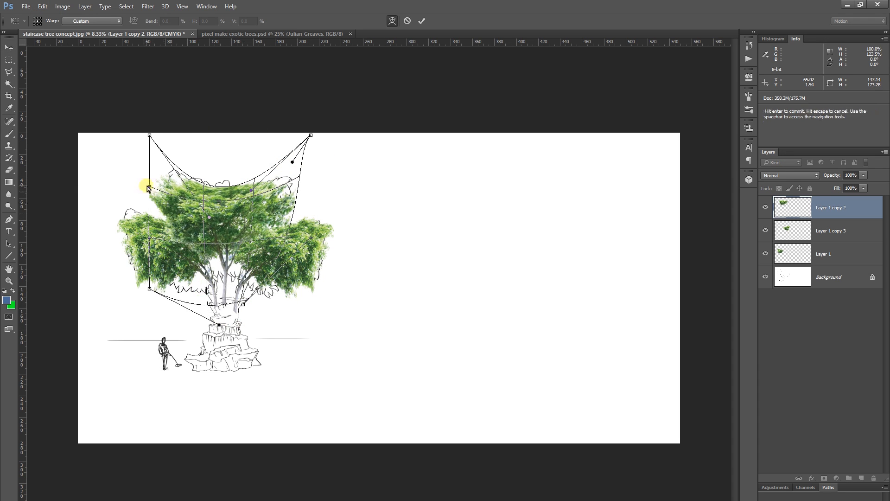
Step: Pull in the warp's left side to the sketched crown outline, fine-tune the trunk area and apply the warp
left_click_drag(149, 186, 175, 181)
left_click_drag(150, 288, 182, 288)
left_click_drag(209, 217, 203, 207)
left_click_drag(233, 249, 230, 251)
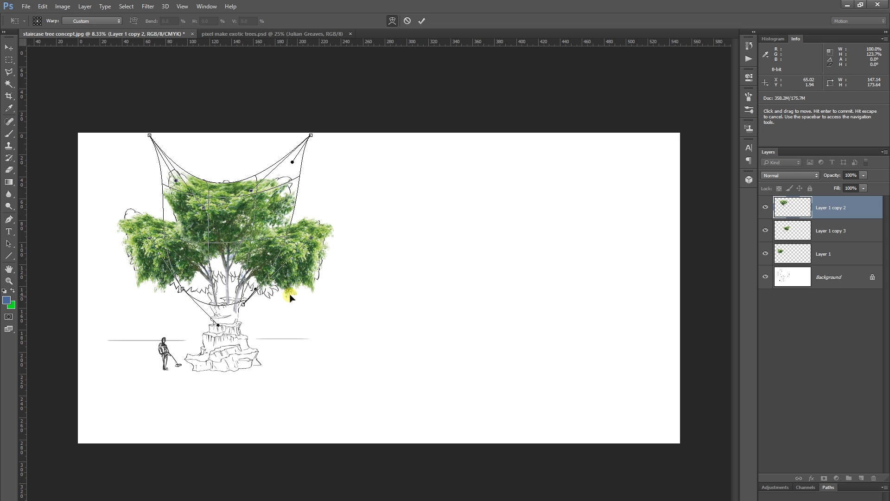
left_click_drag(242, 304, 237, 306)
key("Return")
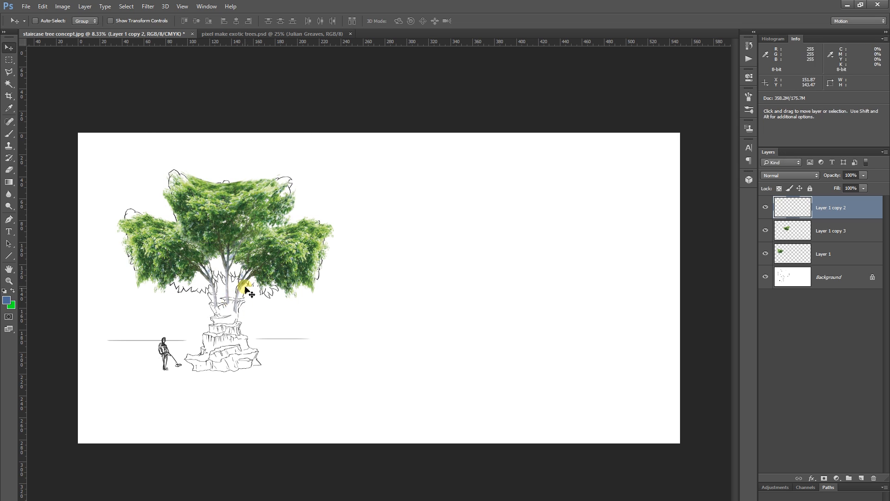
Step: Move the three crown trees onto the blank canvas beside the sketch, keeping their arrangement with the trunks converging
mouse_move(230, 221)
left_mouse_down()
mouse_move(246, 322)
mouse_move(241, 224)
left_mouse_up()
left_click_drag(295, 265, 519, 274)
mouse_move(287, 228)
left_mouse_down()
mouse_move(441, 215)
mouse_move(512, 220)
left_mouse_up()
mouse_move(161, 252)
left_mouse_down()
mouse_move(384, 287)
mouse_move(395, 262)
left_mouse_up()
left_click_drag(512, 277, 510, 269)
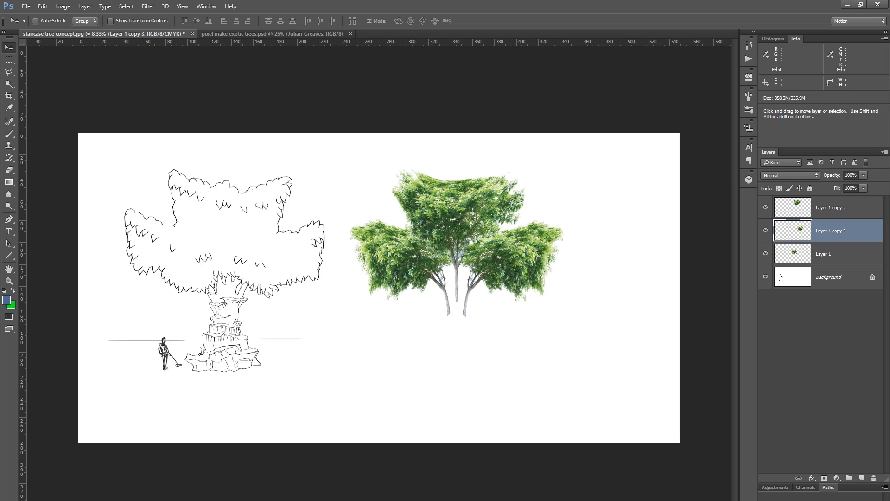
Step: Bring the tree trunk photo IMG_0320.CR2 into view over the concept document
left_click_drag(566, 168, 288, 89)
left_click_drag(250, 306, 248, 334)
key("Delete")
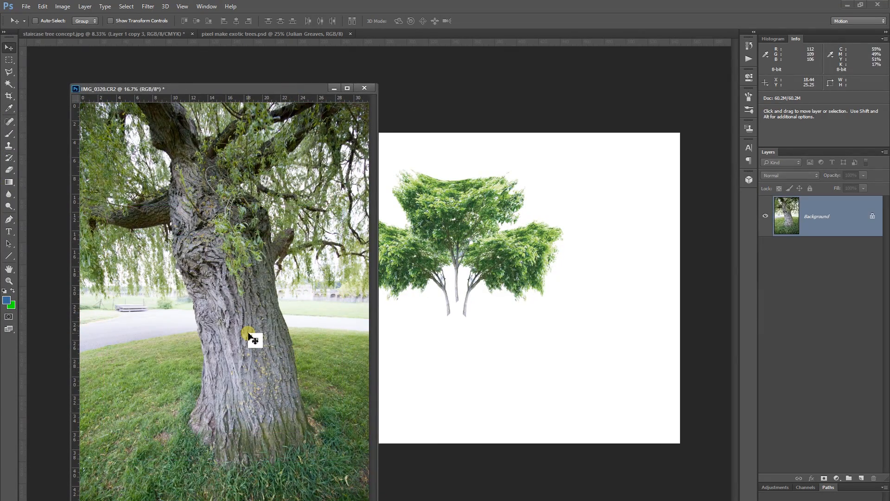
left_click_drag(279, 87, 264, 54)
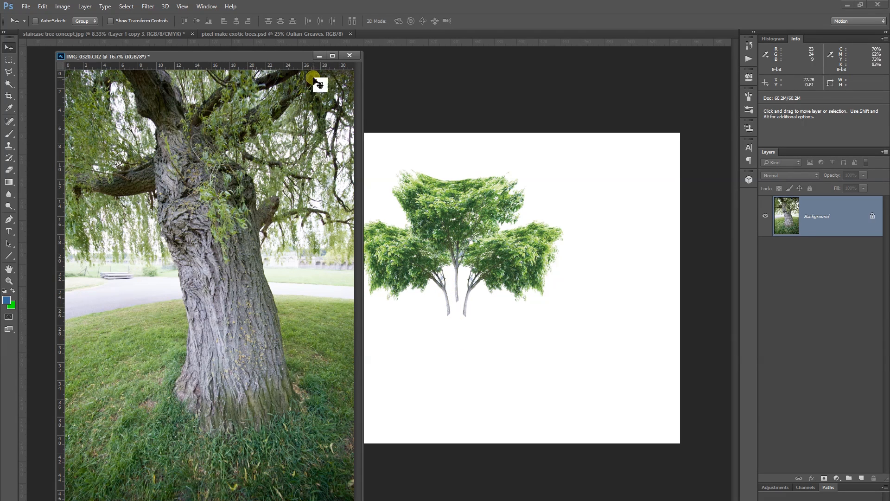
mouse_move(279, 59)
left_mouse_down()
mouse_move(779, 154)
mouse_move(709, 115)
left_mouse_up()
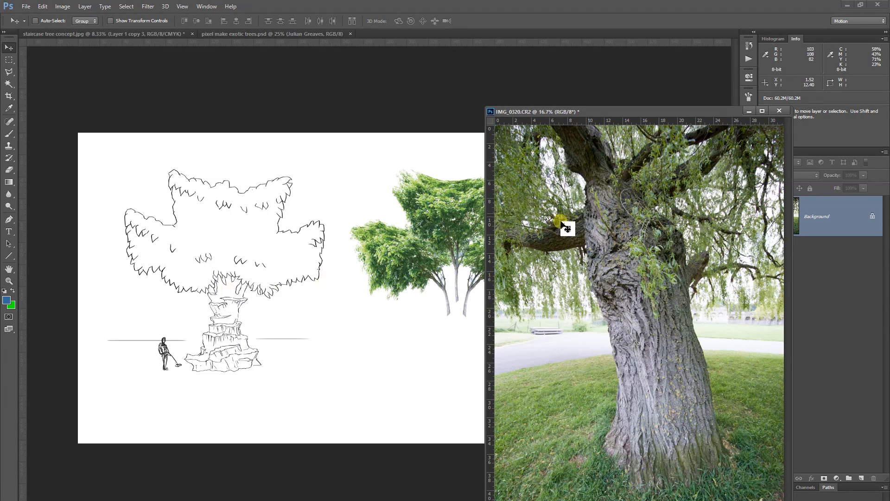
mouse_move(709, 114)
left_mouse_down()
mouse_move(384, 103)
mouse_move(396, 80)
mouse_move(317, 62)
left_mouse_up()
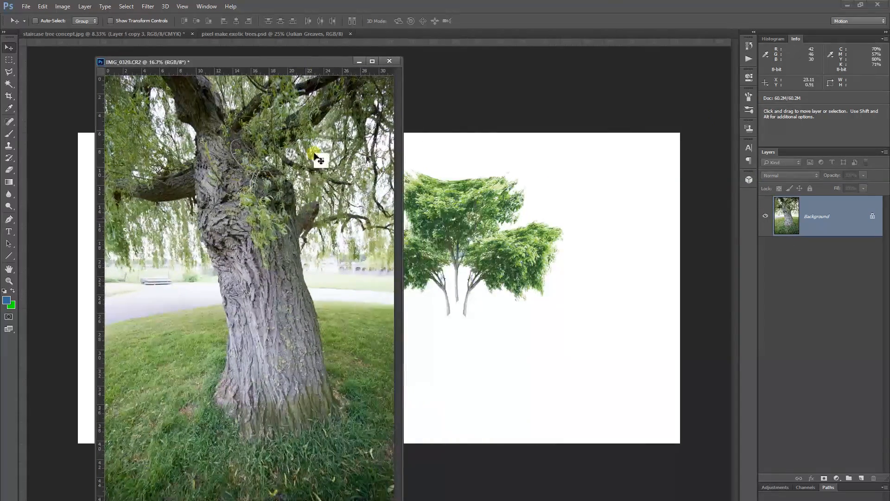
Step: Outline the trunk in the photo with the Polygonal Lasso, from below the branches down to its base in the grass
left_click(11, 70)
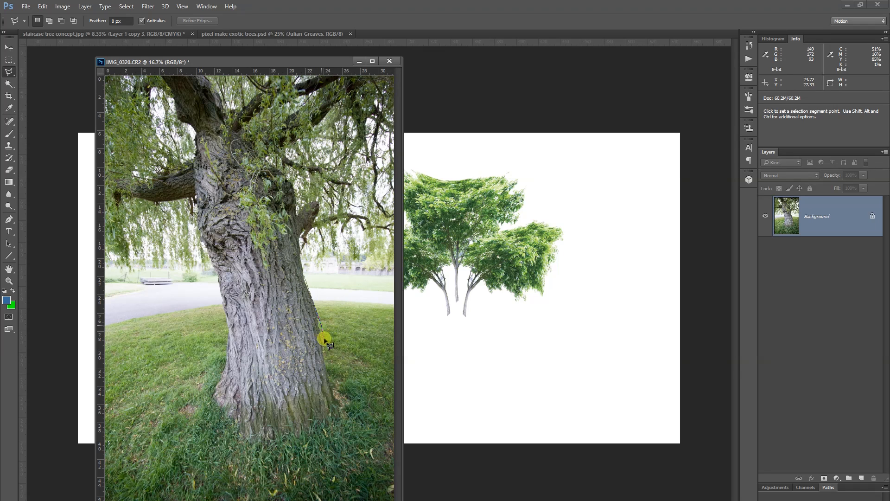
left_click(298, 237)
left_click(301, 278)
left_click(314, 318)
left_click(322, 366)
left_click(333, 405)
left_click(302, 424)
left_click(257, 421)
left_click(226, 405)
left_click(203, 167)
left_click(258, 158)
left_click(298, 237)
Step: Copy the selected trunk, minimize the photo, and place the cutout in the concept document beneath the crown
left_click(42, 6)
left_click(61, 69)
left_click(359, 61)
left_click(43, 6)
left_click(61, 87)
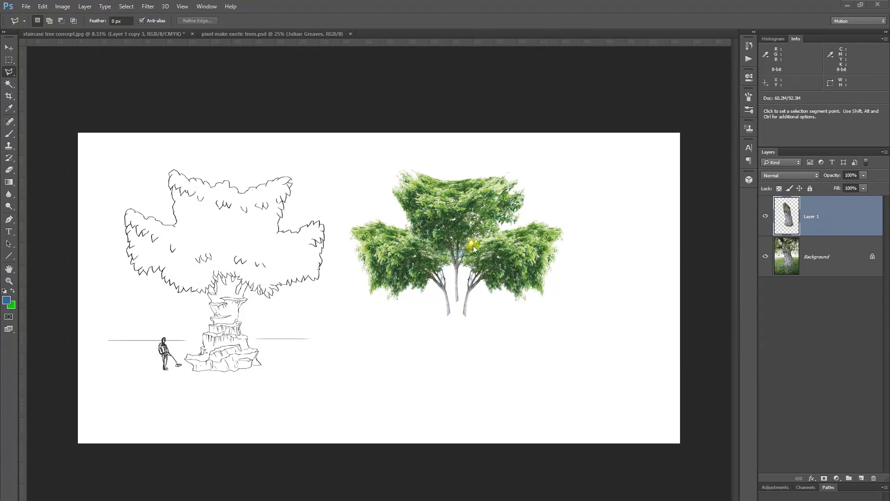
key("v")
left_click_drag(397, 304, 481, 414)
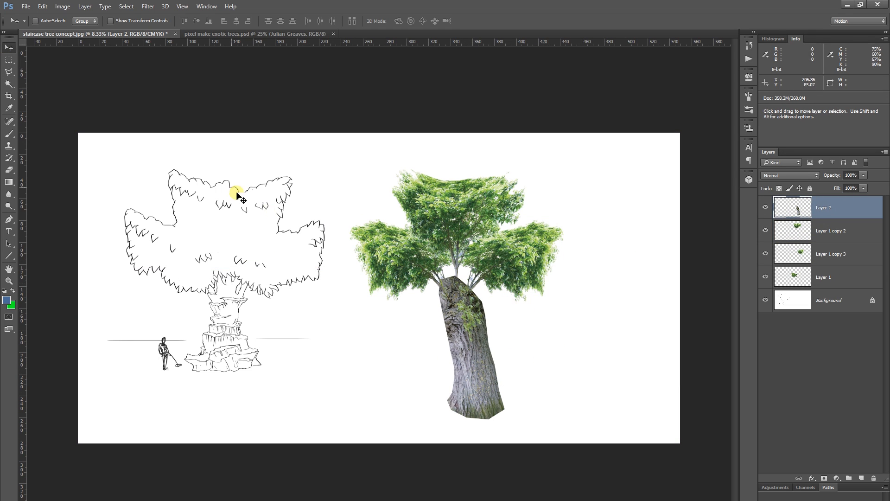
Step: Rotate the trunk clockwise with Free Transform so it stands upright, and position it beneath the crown
mouse_move(476, 390)
left_mouse_down()
mouse_move(461, 358)
mouse_move(471, 383)
left_mouse_up()
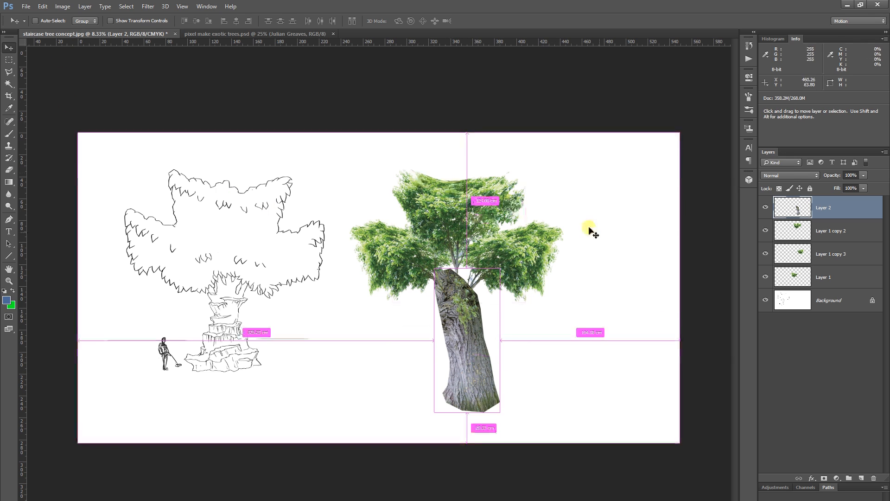
key("ctrl+t")
left_click_drag(577, 302, 581, 321)
mouse_move(473, 367)
left_mouse_down()
mouse_move(463, 369)
mouse_move(469, 383)
left_mouse_up()
key("Return")
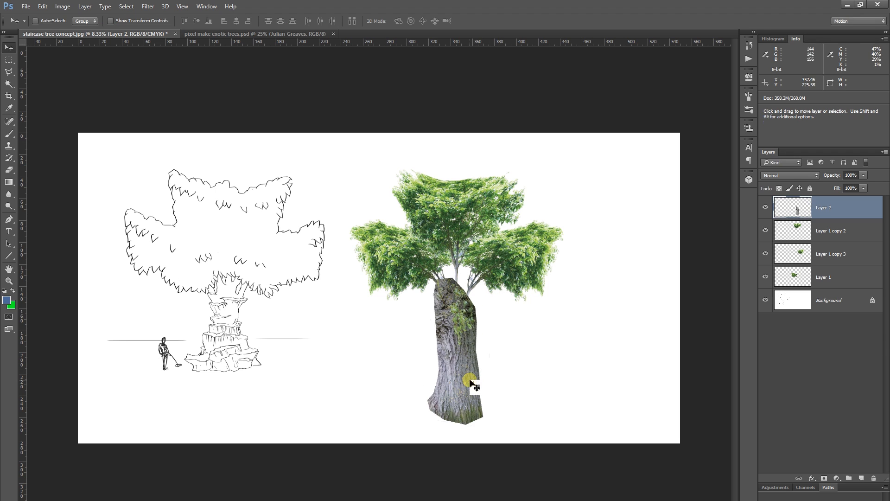
Step: Cut the trunk's ragged bottom off straight using a rectangular marquee selection, then deselect
key("m")
left_click_drag(525, 436, 396, 415)
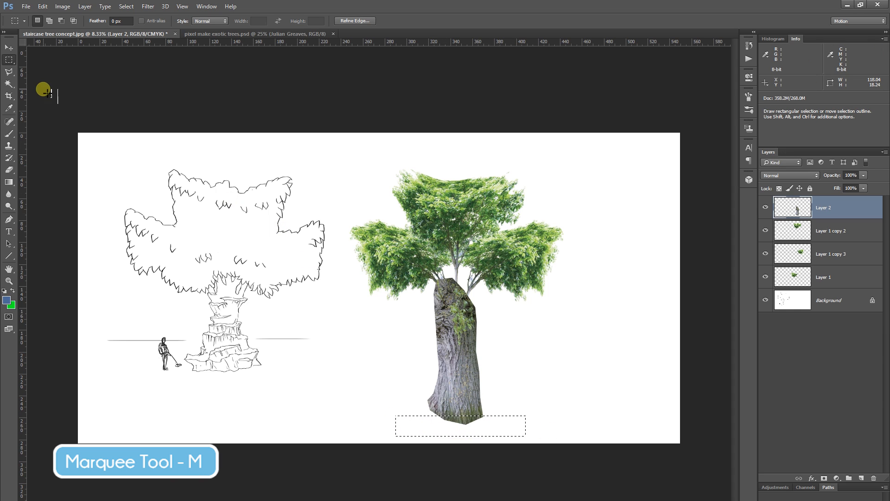
left_click(12, 62)
left_click(39, 58)
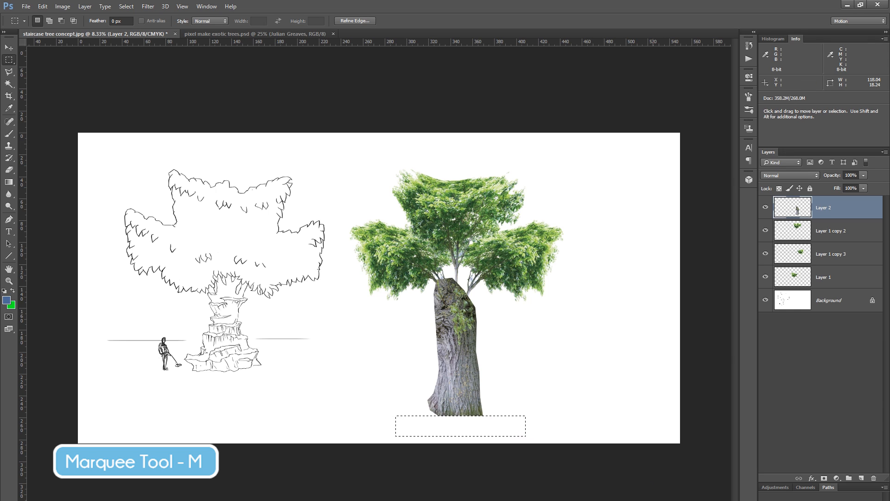
key("ctrl+d")
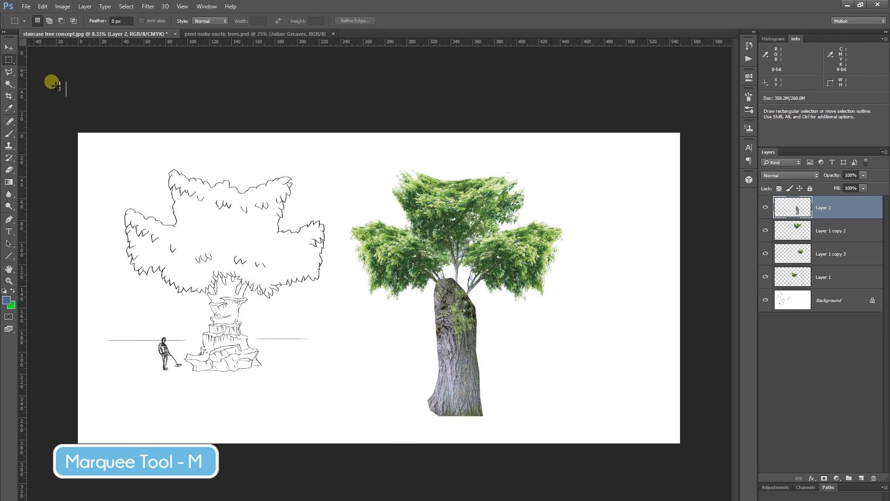
Step: Warp the trunk's two bottom corners outward into a flared base, and raise the trunk so its top meets the branches
left_click(43, 6)
mouse_move(98, 196)
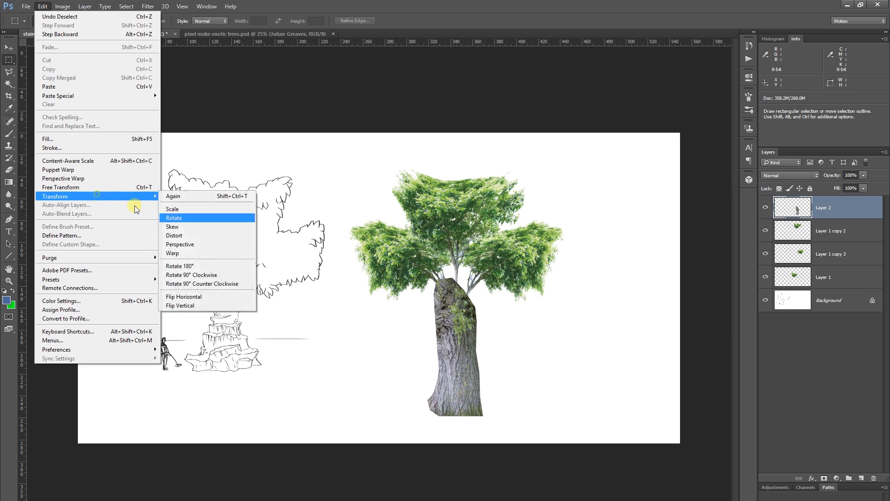
left_click(214, 254)
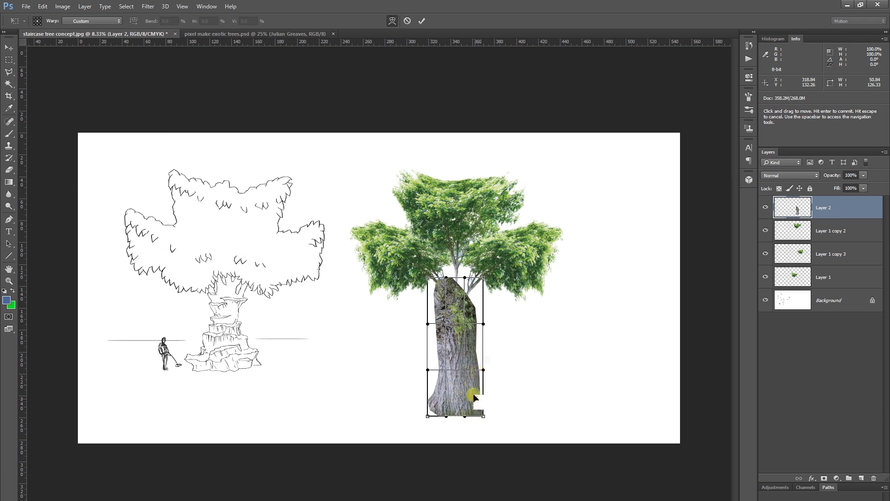
left_click_drag(484, 416, 519, 414)
left_click_drag(427, 416, 387, 415)
key("Return")
key("v")
left_click_drag(274, 352, 274, 344)
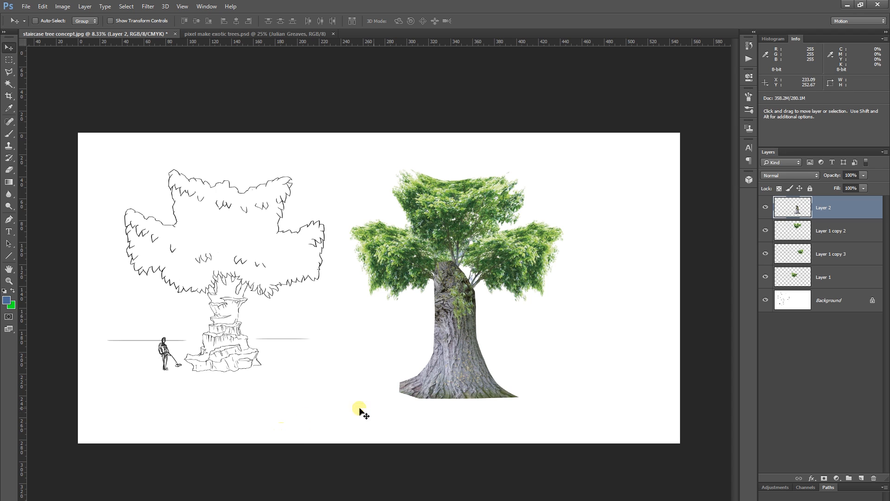
mouse_move(452, 367)
left_mouse_down()
mouse_move(456, 348)
mouse_move(450, 364)
left_mouse_up()
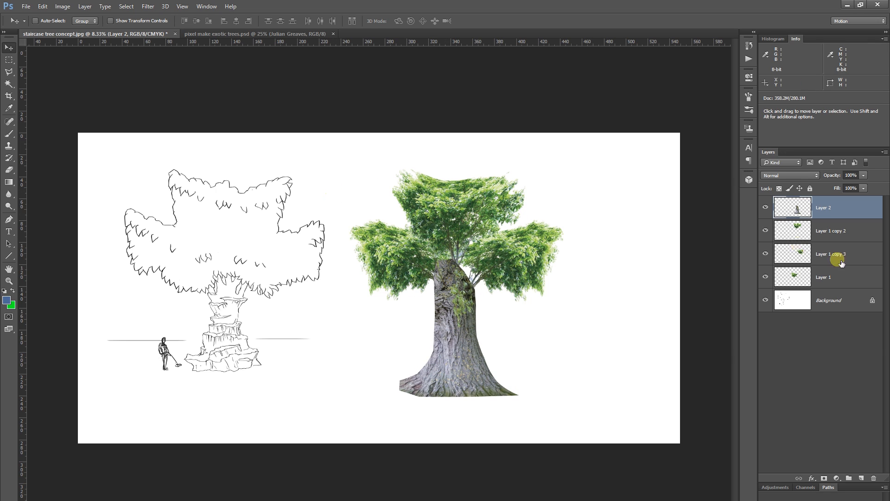
Step: Trim the upper-left corner of the trunk with a Polygonal Lasso selection and deselect
left_click(8, 73)
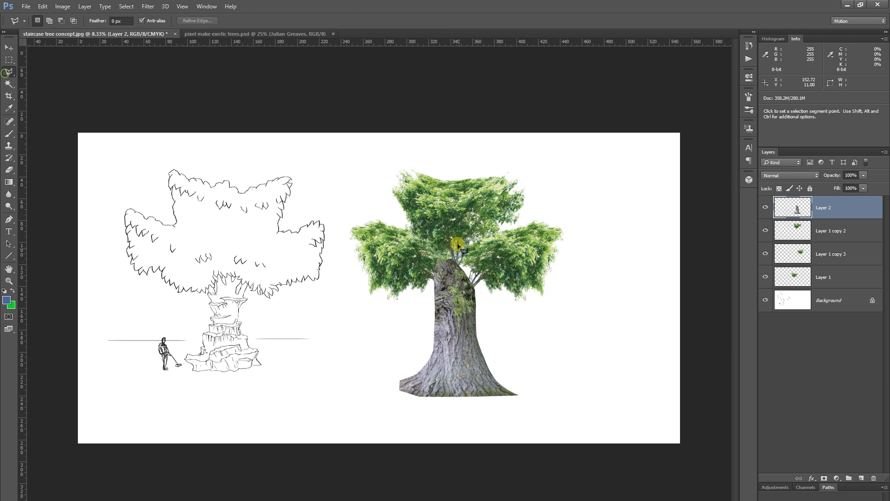
left_click(443, 247)
left_click(416, 248)
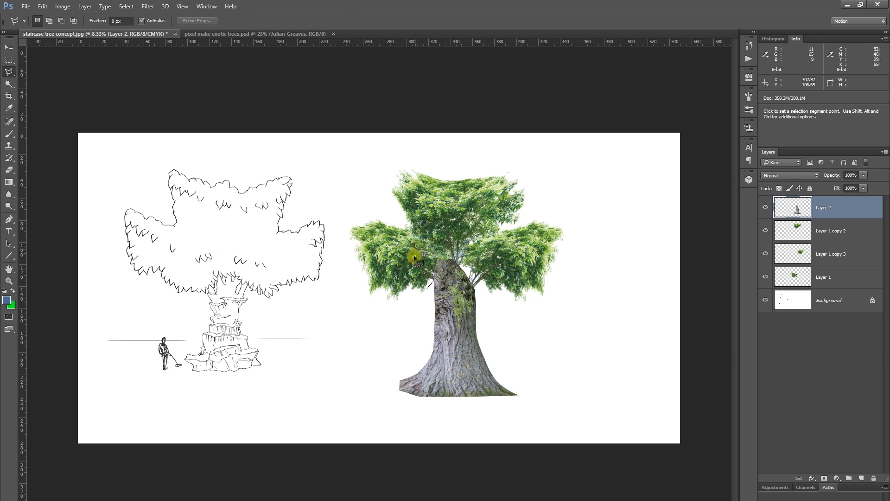
double_click(405, 296)
key("Delete")
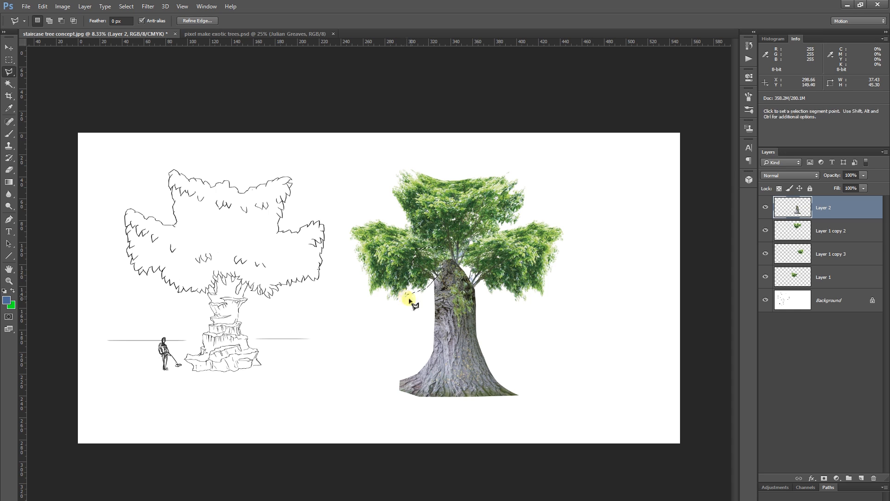
key("ctrl+d")
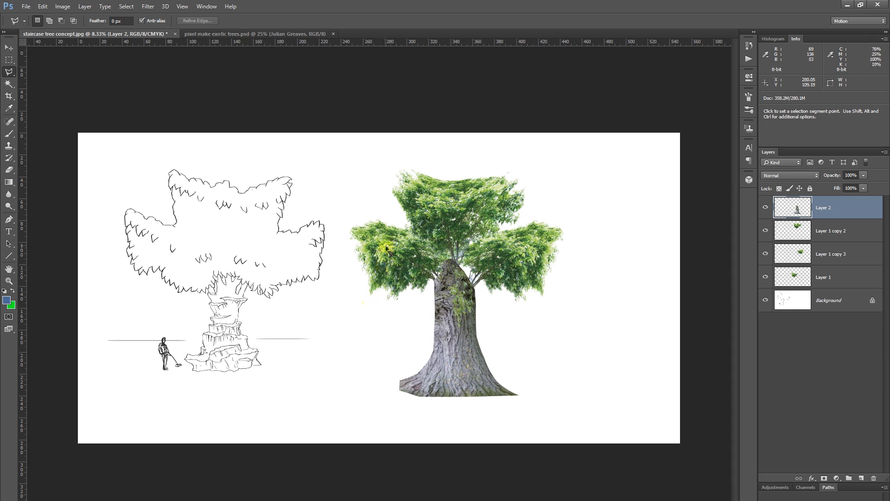
Step: Warp the trunk into a slimmer column with a curved, flared base, and lower its top to the crown's branch ends
left_click(42, 7)
mouse_move(60, 195)
left_click(187, 252)
left_click_drag(399, 397, 421, 401)
left_click_drag(520, 397, 502, 400)
left_click_drag(399, 304, 437, 335)
left_click_drag(519, 305, 399, 405)
left_click_drag(519, 351, 524, 379)
left_click_drag(478, 259, 501, 321)
left_click_drag(440, 259, 442, 271)
left_click_drag(500, 320, 501, 301)
left_click_drag(402, 259, 410, 277)
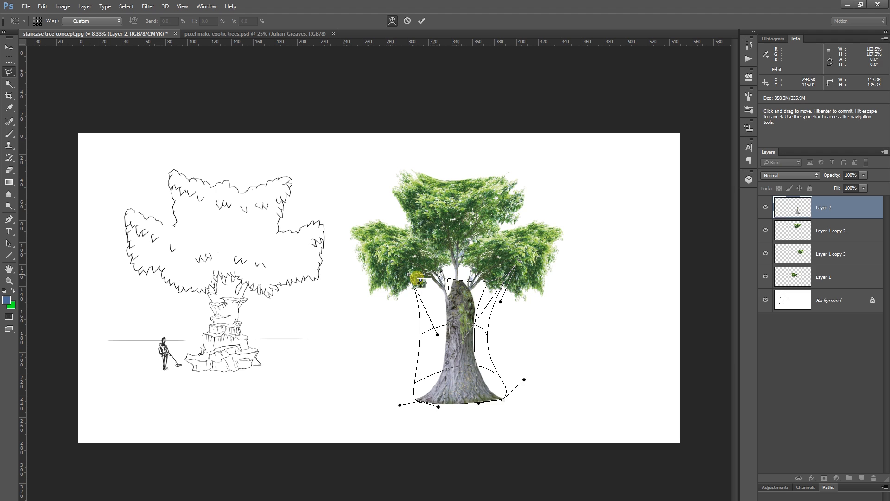
key("Return")
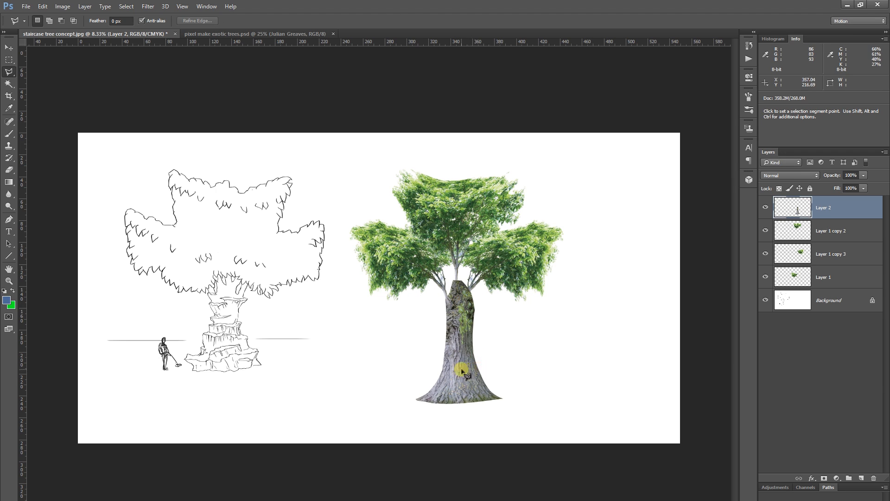
Step: Check the trunk by toggling its layer, and warp the lower sides slightly outward to widen the base
left_click(765, 207)
left_click(765, 207)
left_click(42, 6)
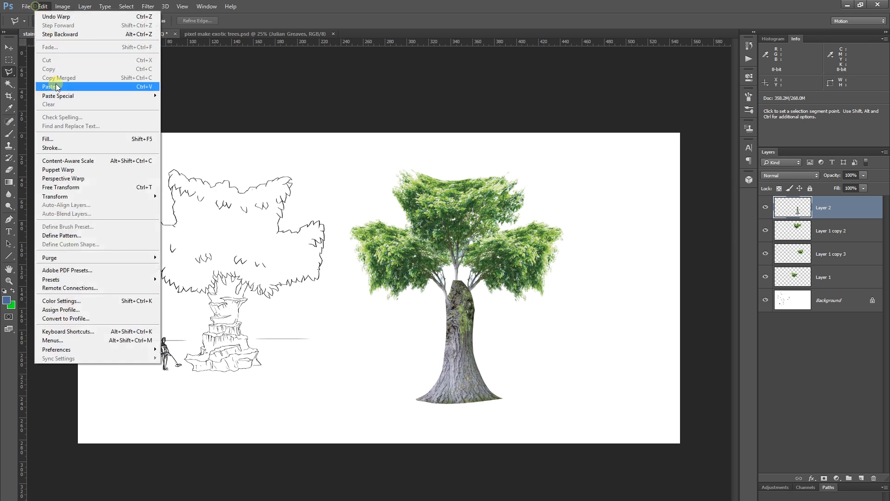
left_click(79, 196)
left_click(173, 252)
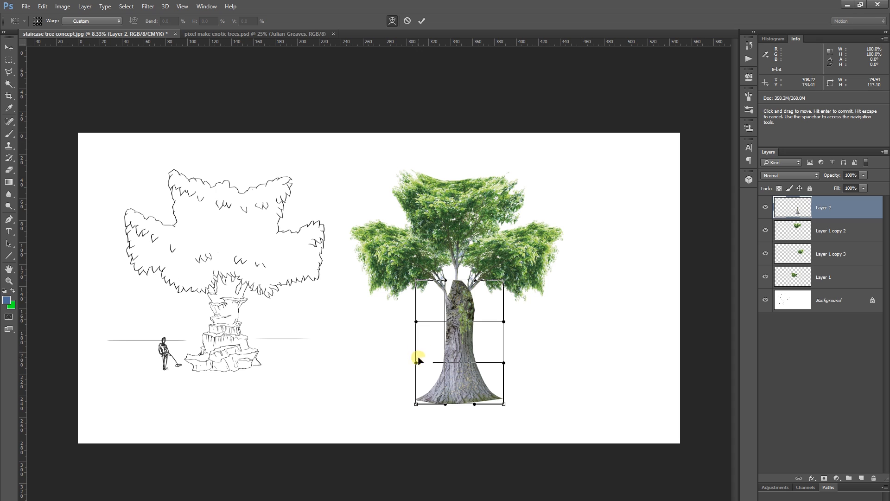
left_click_drag(405, 359, 389, 360)
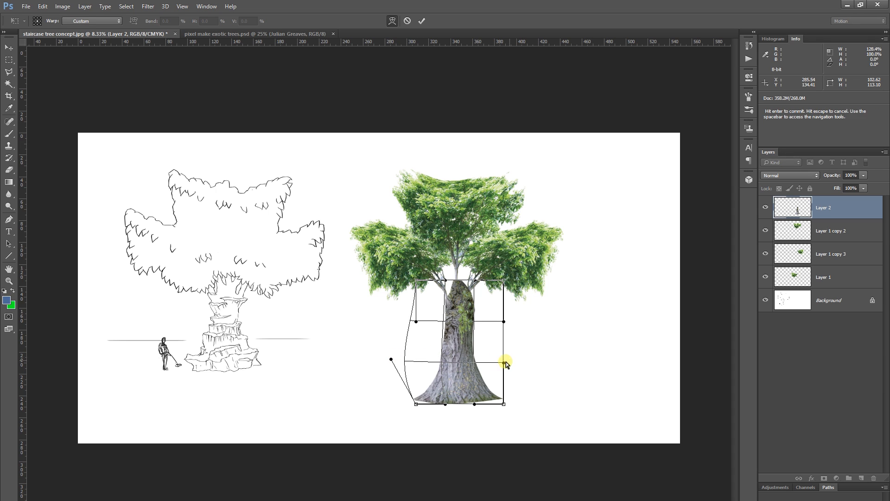
left_click_drag(499, 367, 512, 366)
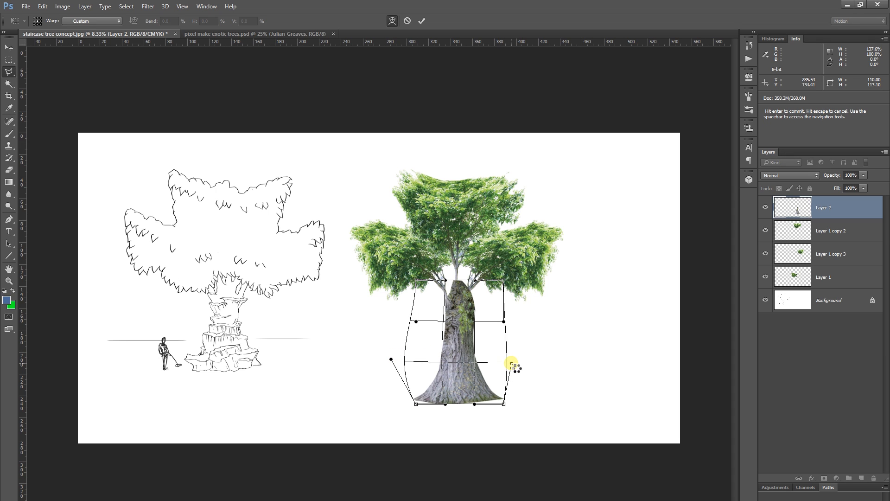
key("Return")
left_click(796, 220)
left_click(765, 207)
left_click(765, 207)
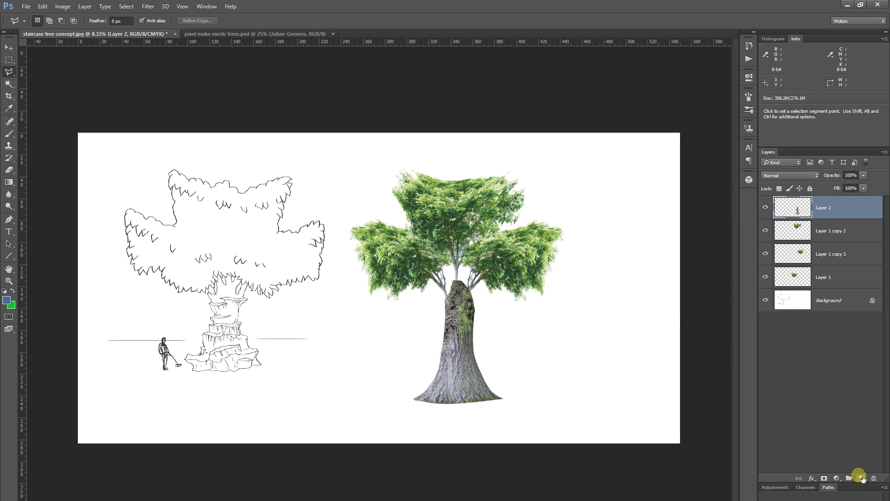
Step: Add a new empty layer above the trunk layer and enlarge the view of the trunk and crown
left_click(861, 478)
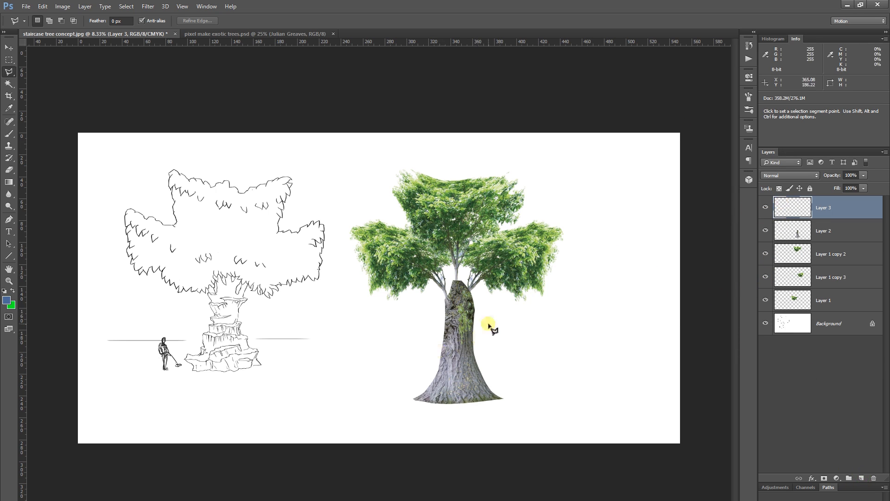
key("ctrl+plus")
key("ctrl+plus")
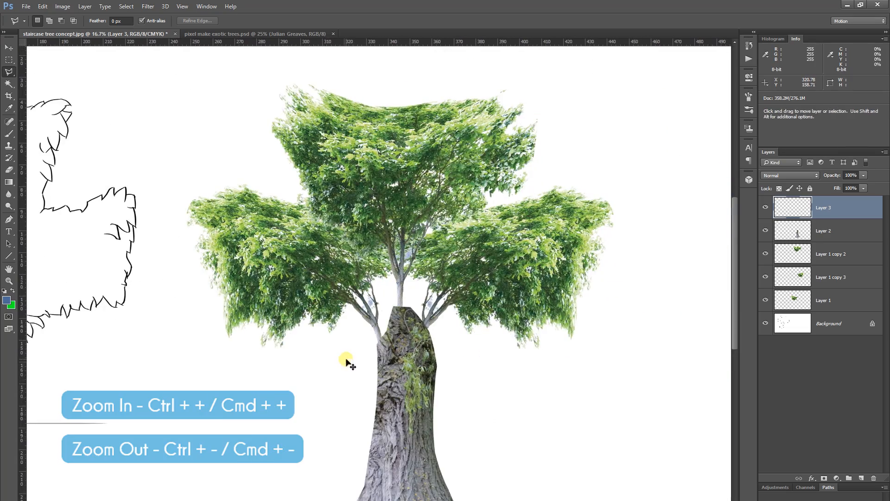
key("ctrl+plus")
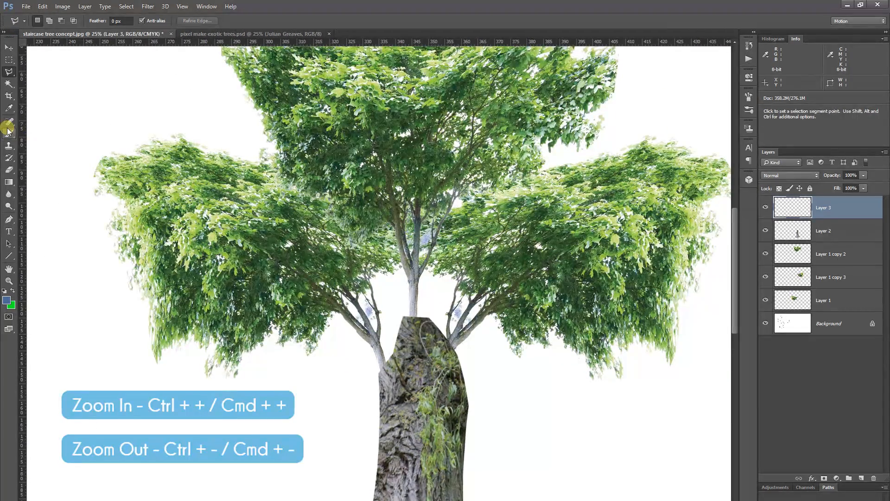
left_click(8, 133)
left_click(8, 73)
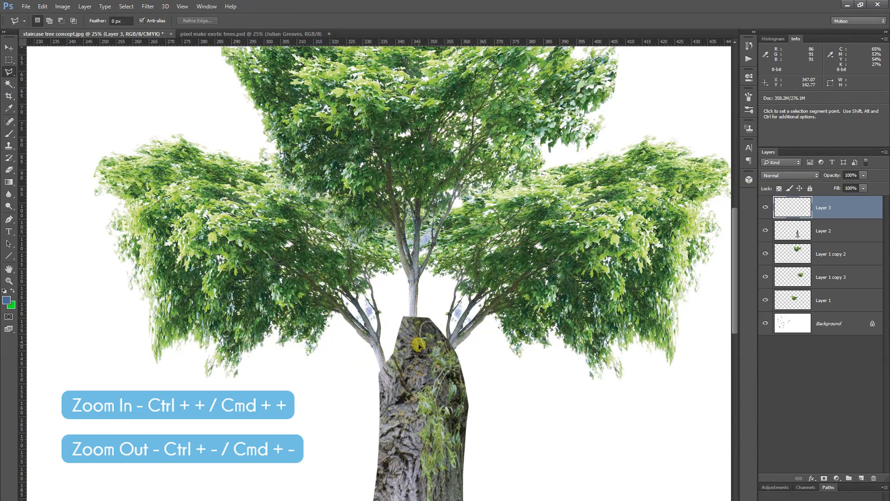
left_click(395, 361)
left_click(412, 390)
left_click(420, 356)
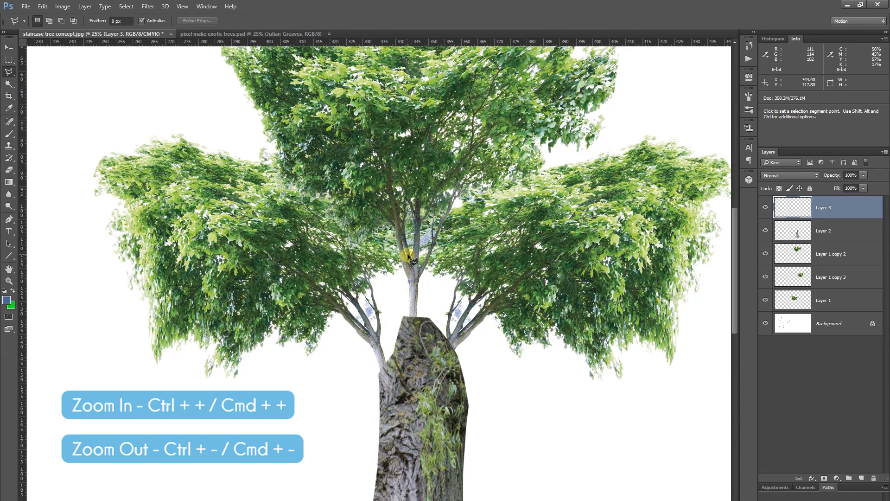
left_click(399, 260)
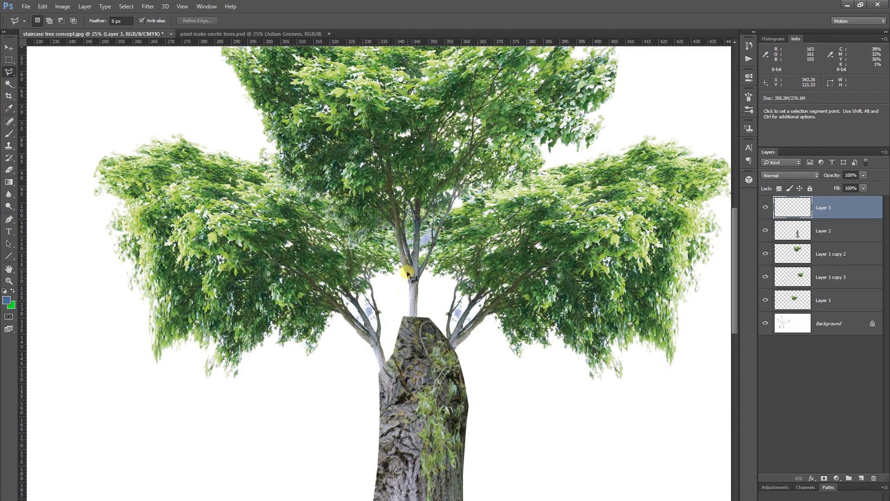
Step: Outline the central branch's bare stem, from its fork down toward the trunk, with a closed Polygonal Lasso selection
key("ctrl+plus")
key("ctrl+plus")
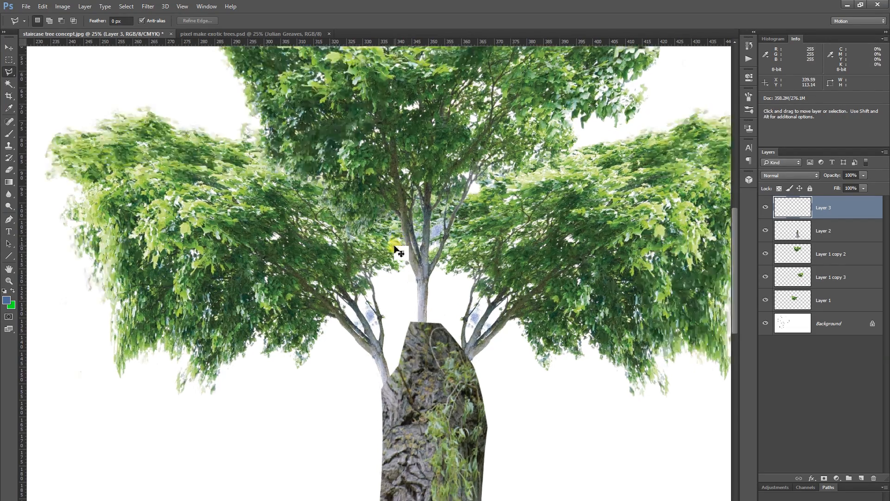
left_click_drag(406, 248, 389, 294)
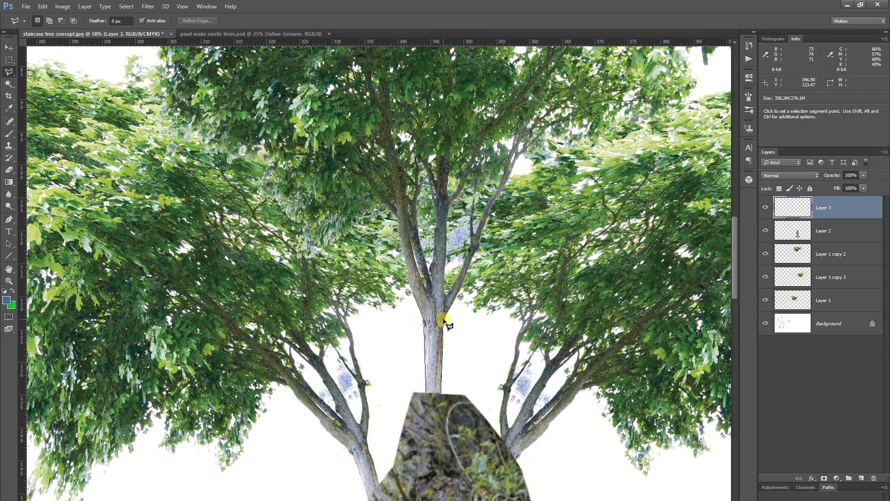
left_click(417, 305)
key("ctrl+plus")
key("ctrl+plus")
key("ctrl+plus")
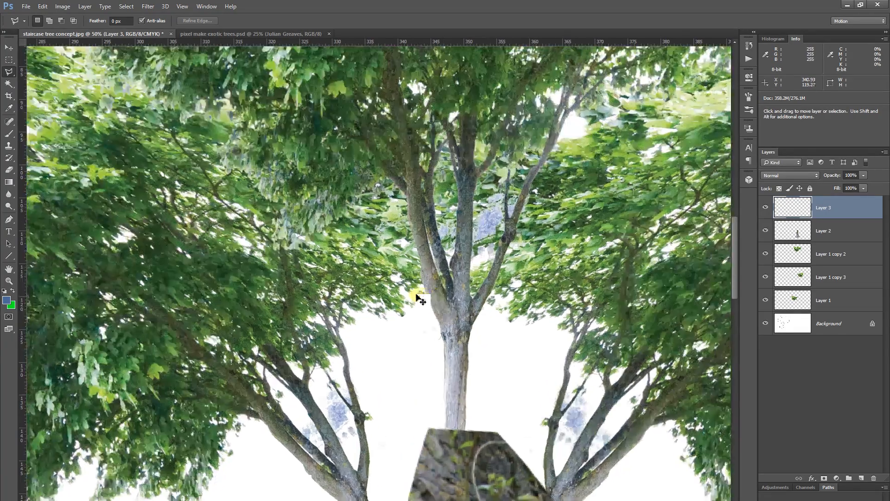
key("space")
left_click_drag(408, 382, 111, 281)
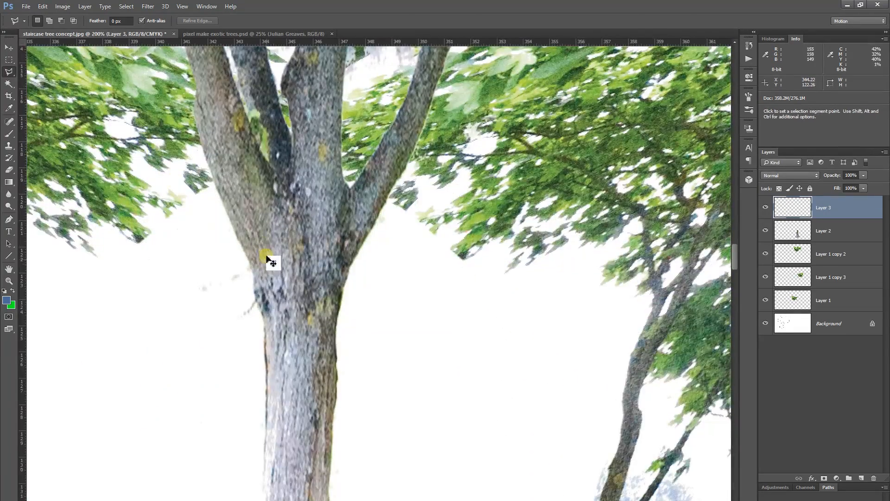
left_click(228, 178)
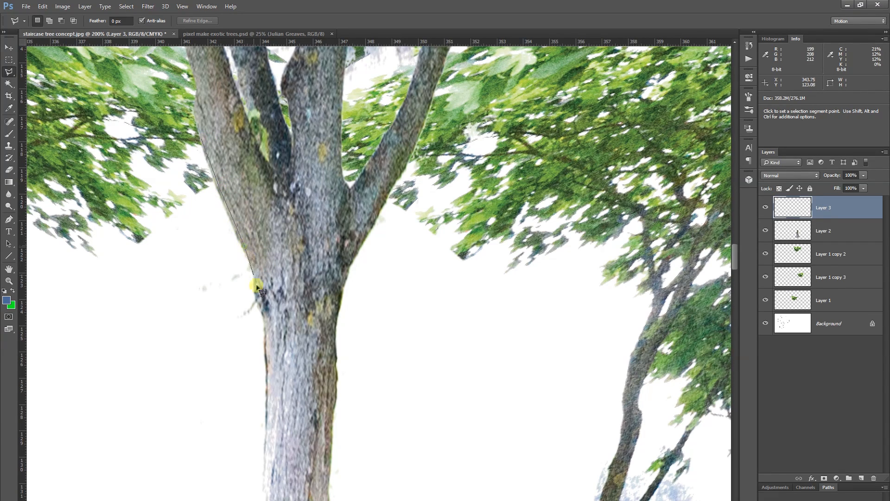
scroll(267, 431, "down", 2)
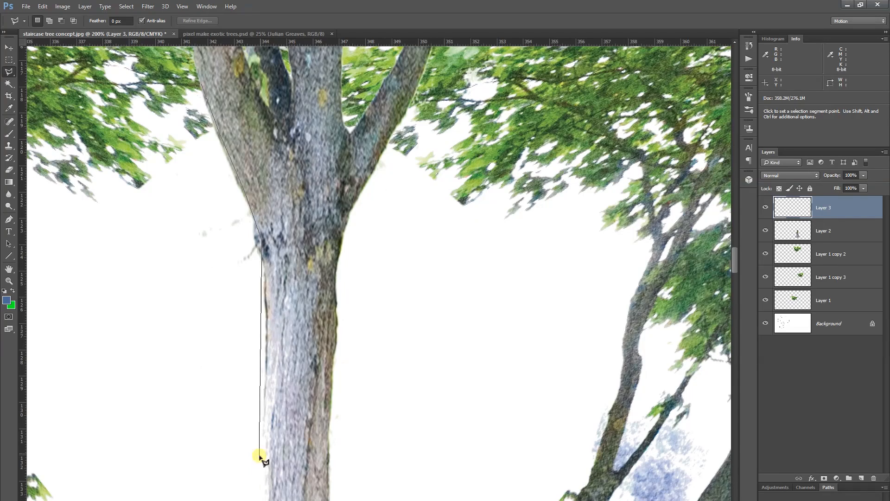
left_click(268, 453)
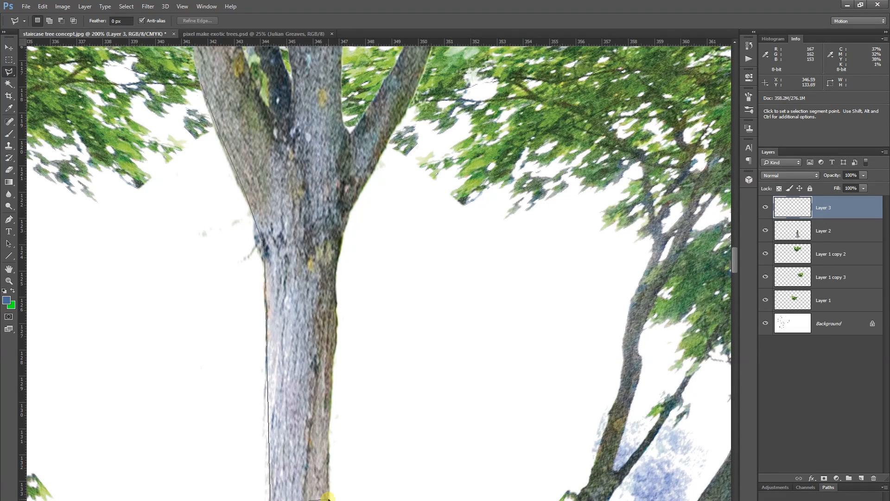
left_click(332, 319)
left_click(338, 217)
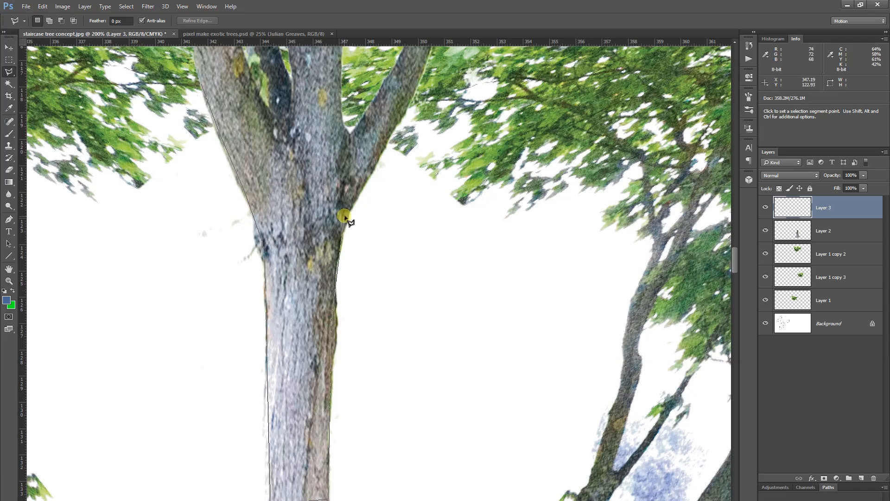
left_click(355, 171)
left_click(278, 149)
key("Return")
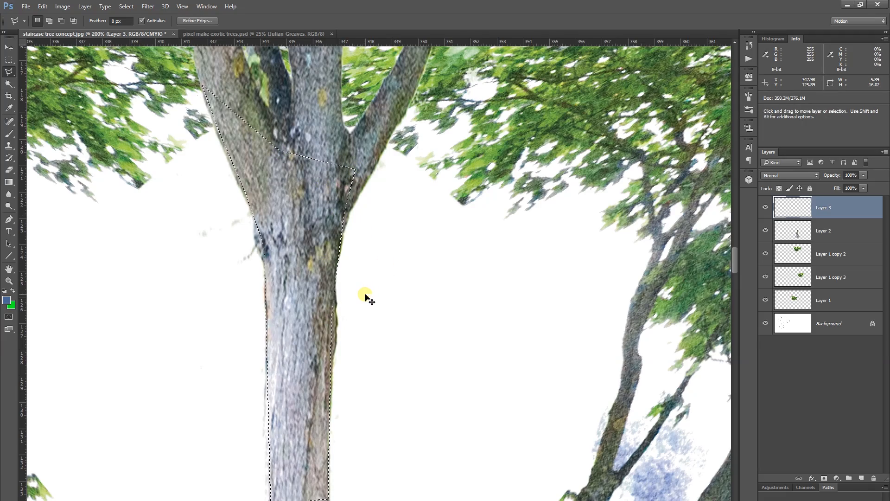
Step: Try to copy the selected stem area from the empty Layer 3 and from the trunk on Layer 2
key("ctrl+minus")
key("ctrl+minus")
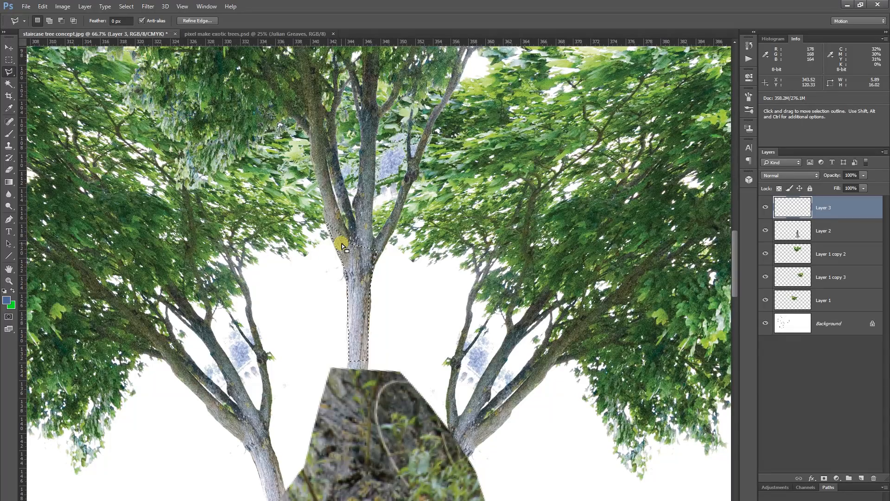
left_click(42, 6)
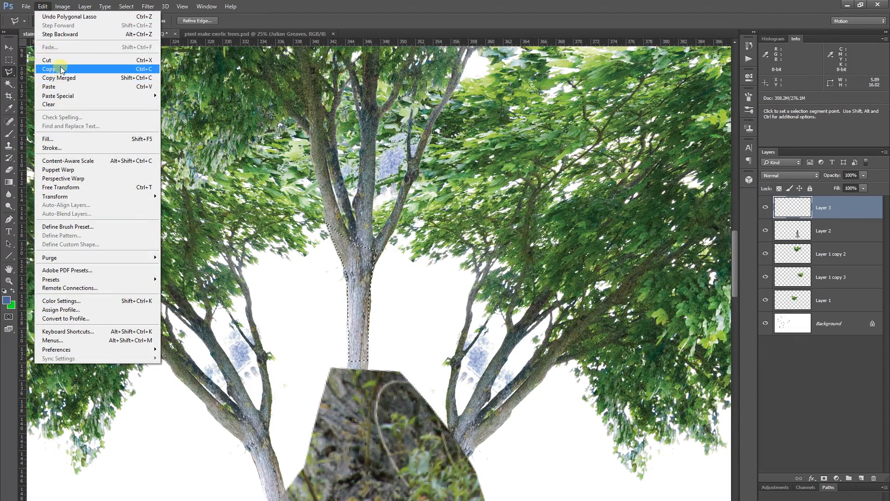
left_click(51, 69)
left_click(461, 200)
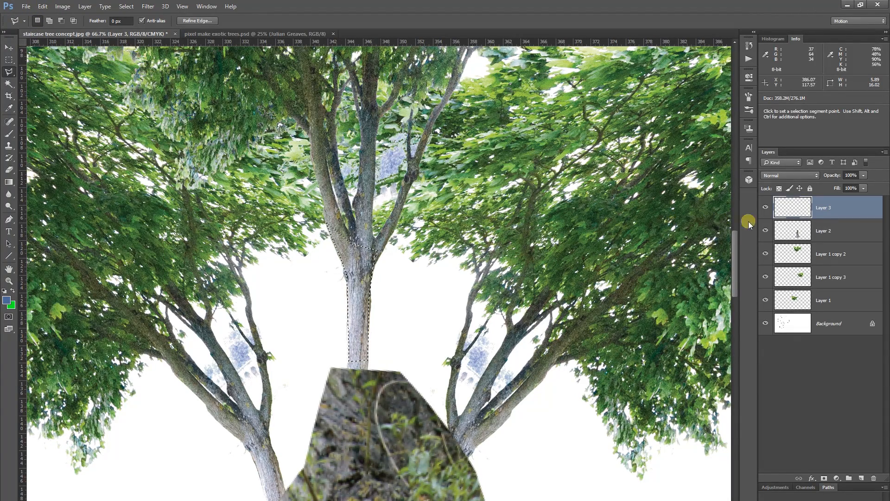
left_click(821, 231)
left_click(46, 6)
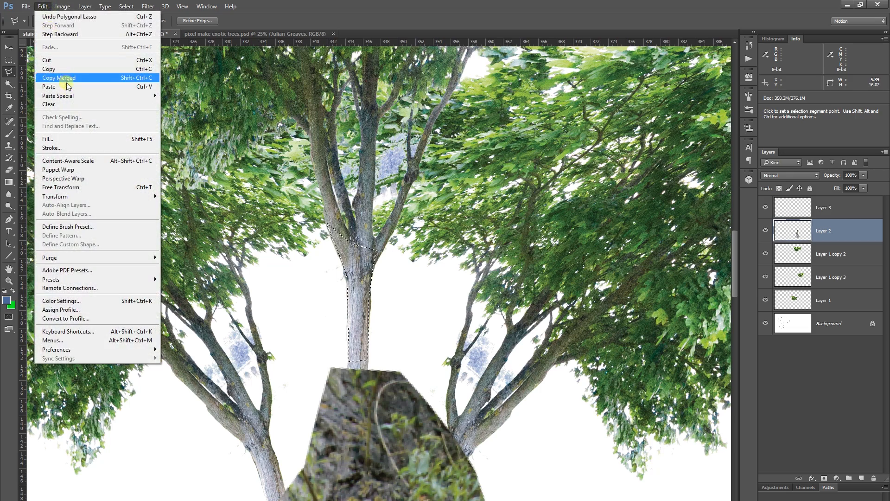
left_click(53, 68)
left_click(472, 199)
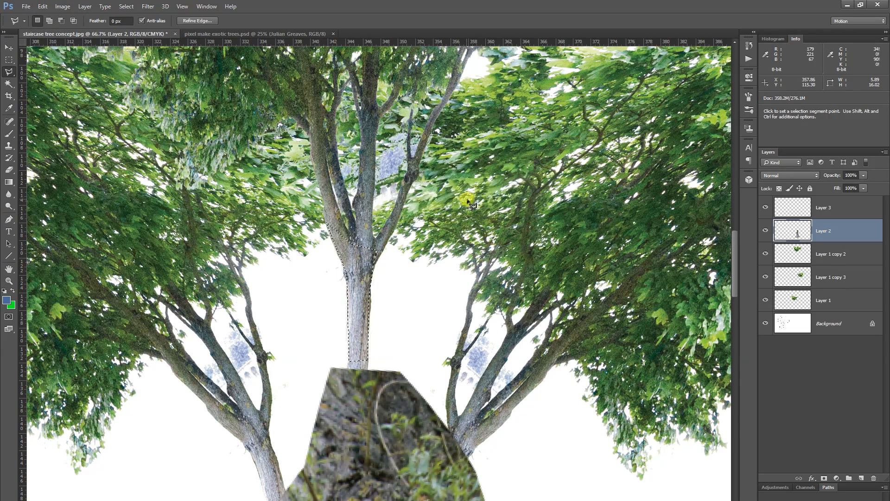
Step: Toggle the visibility of Layer 1 copy 2 to check that it holds the central branch, and make it the active layer
left_click(766, 253)
left_click(765, 253)
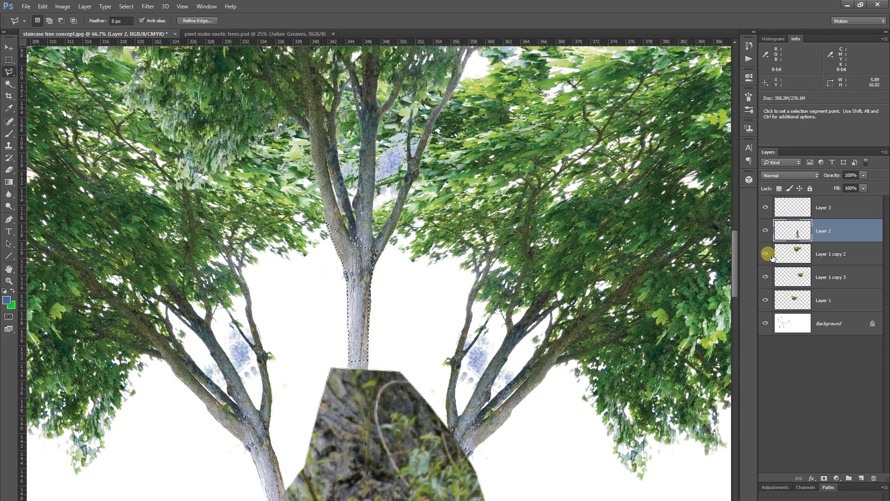
left_click(766, 253)
left_click(765, 254)
left_click(765, 254)
left_click(766, 254)
left_click(804, 259)
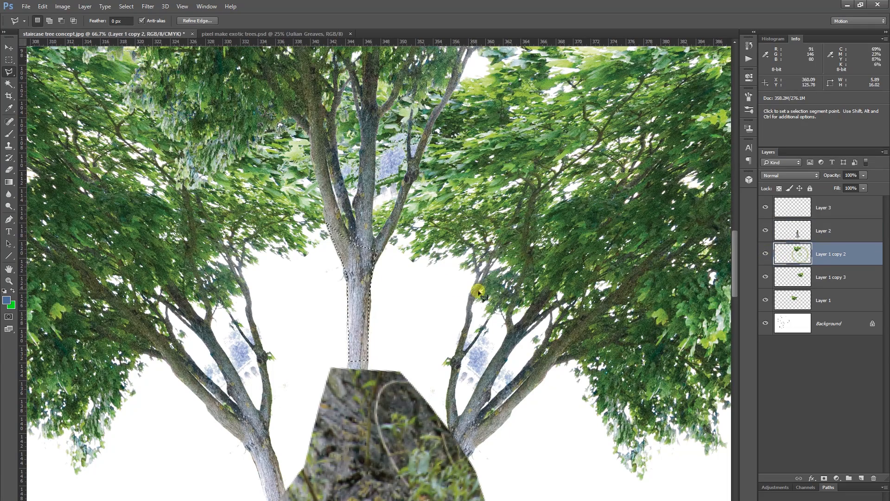
left_click(766, 254)
left_click(766, 253)
left_click(766, 254)
left_click(766, 254)
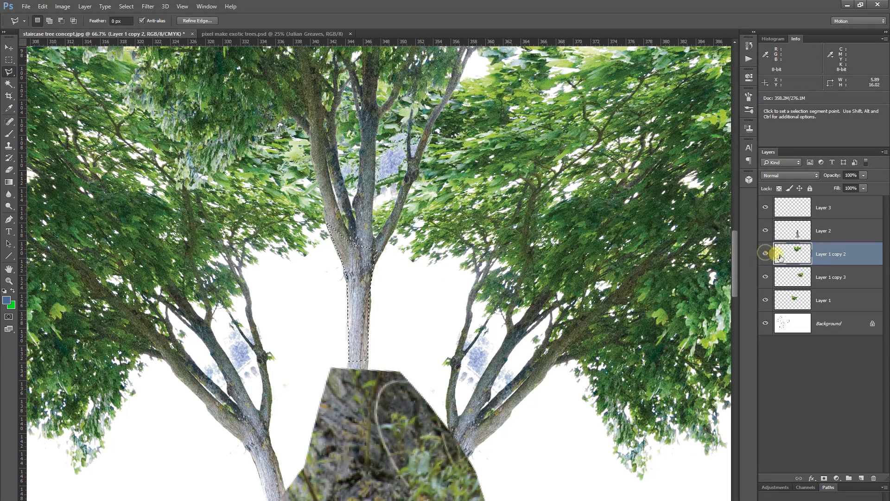
Step: Copy the selected stem area from Layer 1 copy 2 and paste it into the empty Layer 3
left_click(48, 7)
left_click(50, 70)
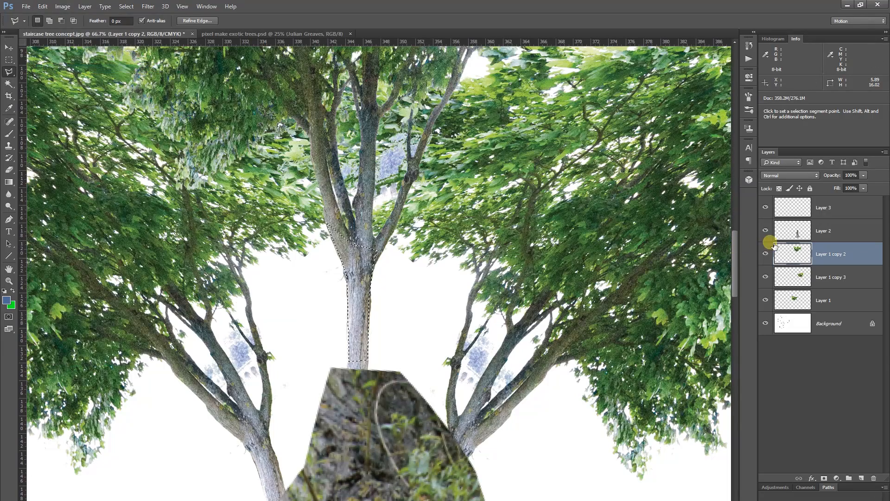
left_click(823, 209)
left_click(293, 283)
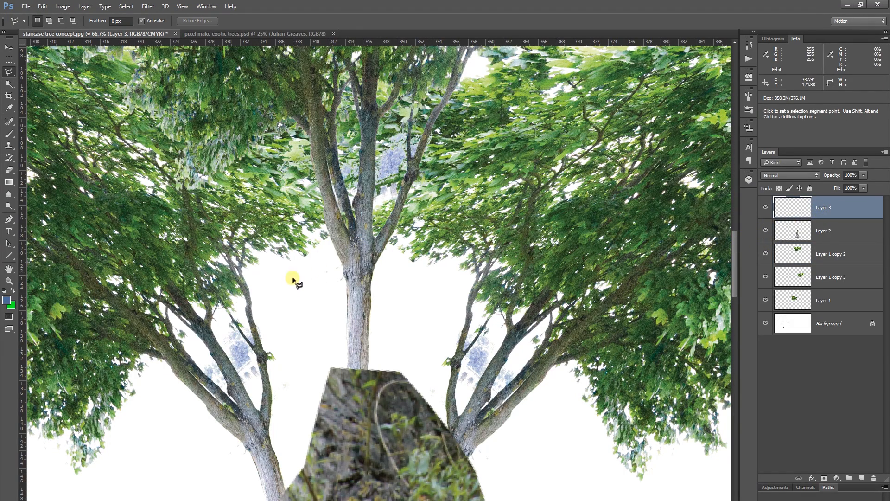
left_click(43, 7)
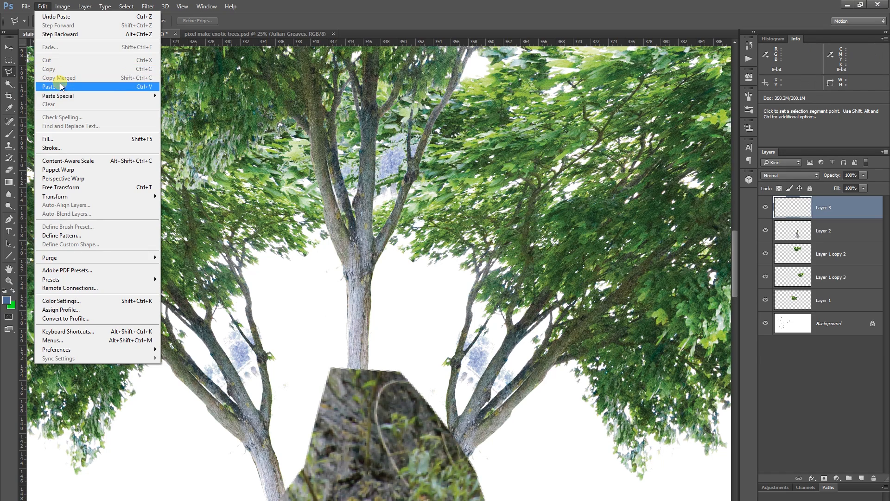
left_click(799, 235)
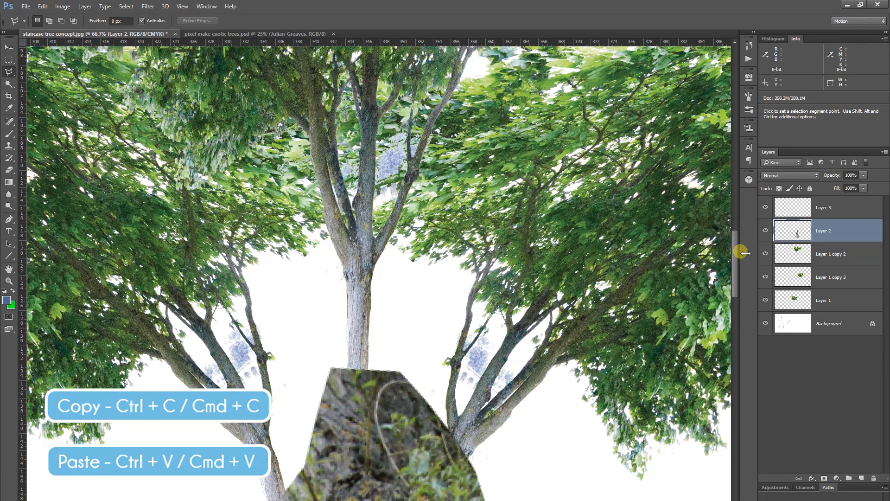
left_click(9, 47)
left_click_drag(350, 298, 324, 356)
key("ctrl+z")
Step: Paste another copy of the stem piece above Layer 3 and position it over the central stem, reaching the trunk's top edge
left_click(795, 207)
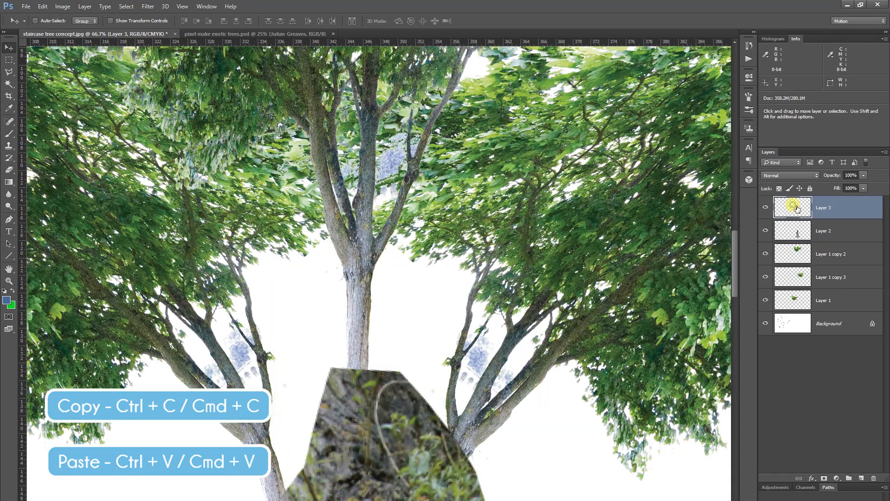
key("ctrl+c")
key("ctrl+v")
left_click_drag(391, 272, 366, 290)
Step: Warp the pasted stem piece on Layer 4, pulling its lower corners down and outward to flare its base
left_click(42, 6)
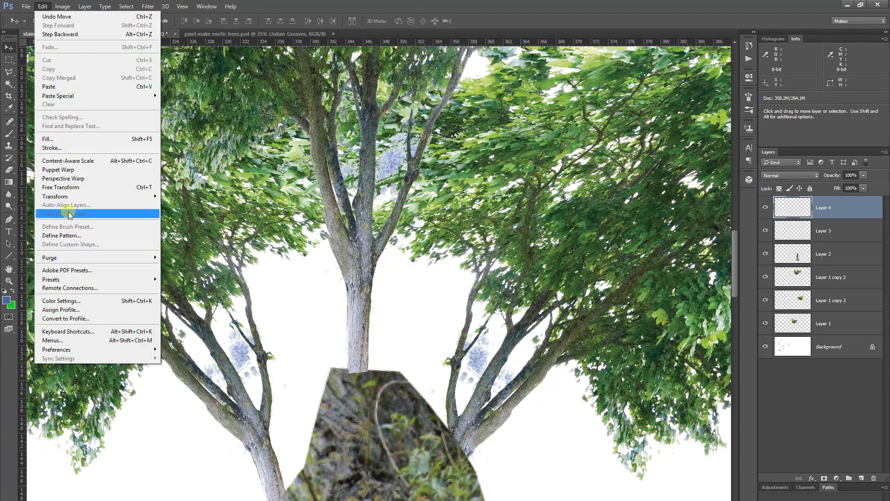
mouse_move(67, 199)
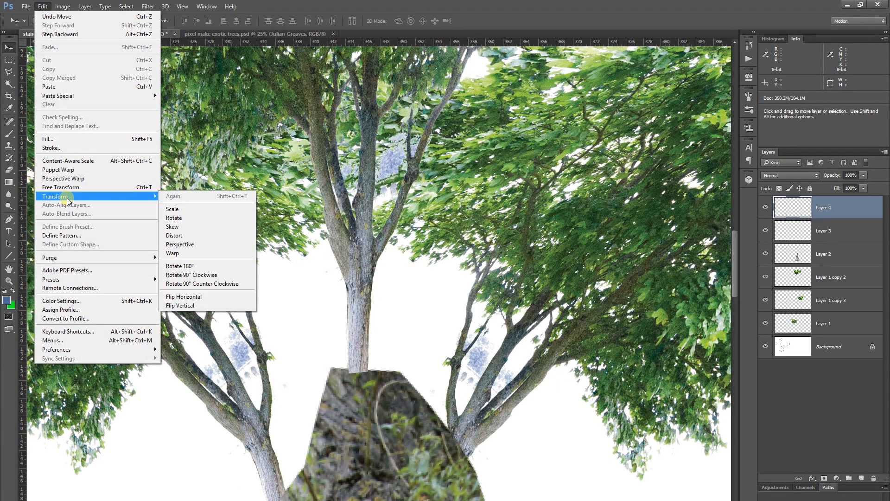
left_click(175, 253)
left_click_drag(380, 376, 426, 438)
left_click_drag(325, 373, 146, 497)
left_click_drag(345, 245, 324, 165)
left_click_drag(291, 225, 310, 295)
key("ctrl+minus")
key("ctrl+minus")
key("ctrl+minus")
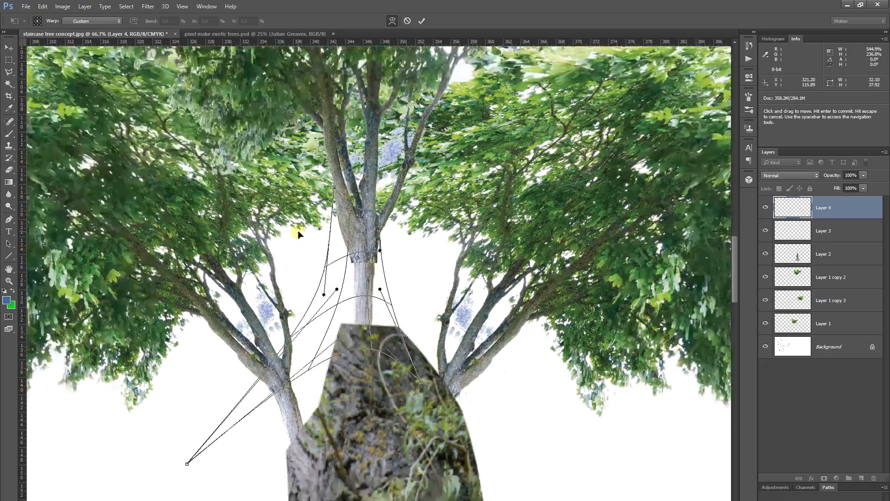
key("ctrl+minus")
key("ctrl+minus")
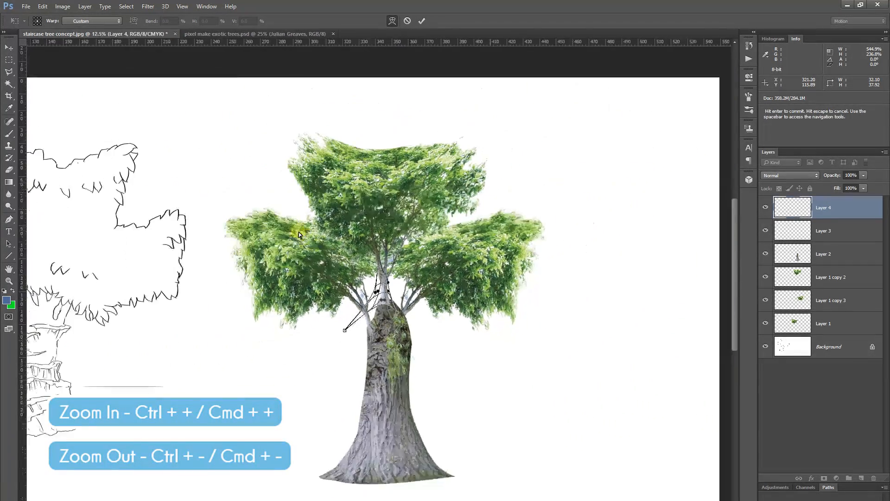
Step: Refine the stem's warp so its flared base overlaps the top of the trunk, and apply it
left_click_drag(410, 304, 417, 323)
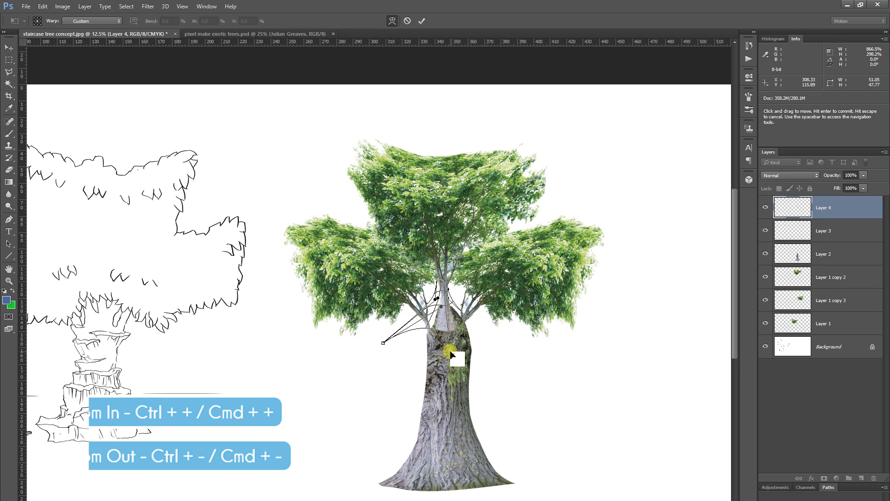
key("ctrl+plus")
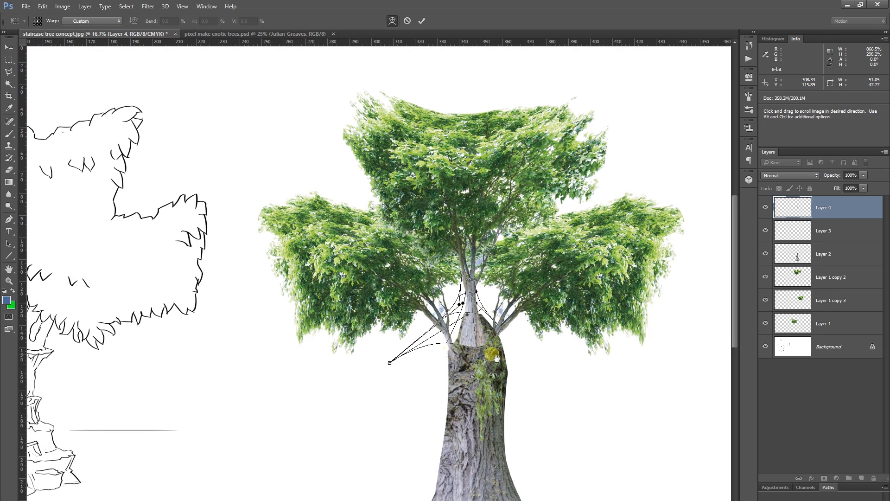
mouse_move(462, 297)
left_mouse_down()
mouse_move(453, 293)
mouse_move(461, 292)
left_mouse_up()
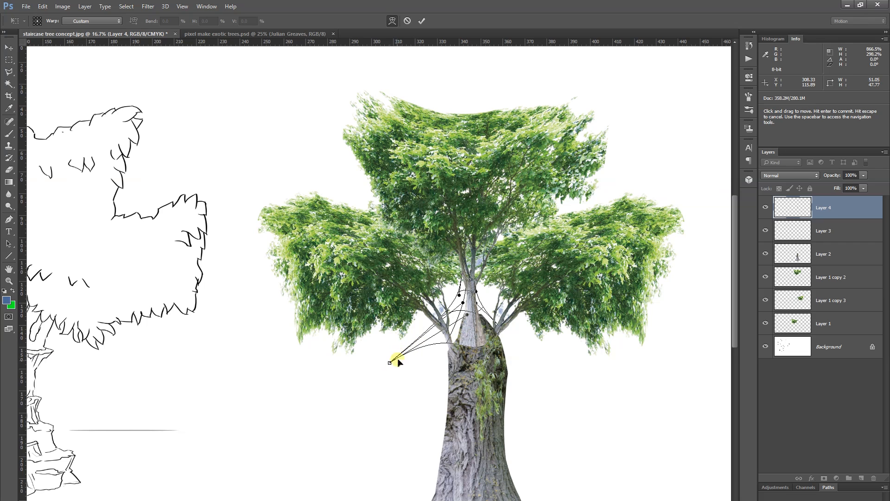
left_click_drag(389, 363, 409, 339)
left_click_drag(480, 338, 400, 317)
key("Return")
Step: Paste a copied stem piece on Layer 5 and warp it so its base flares over the left part of the trunk's top edge
key("ctrl+plus")
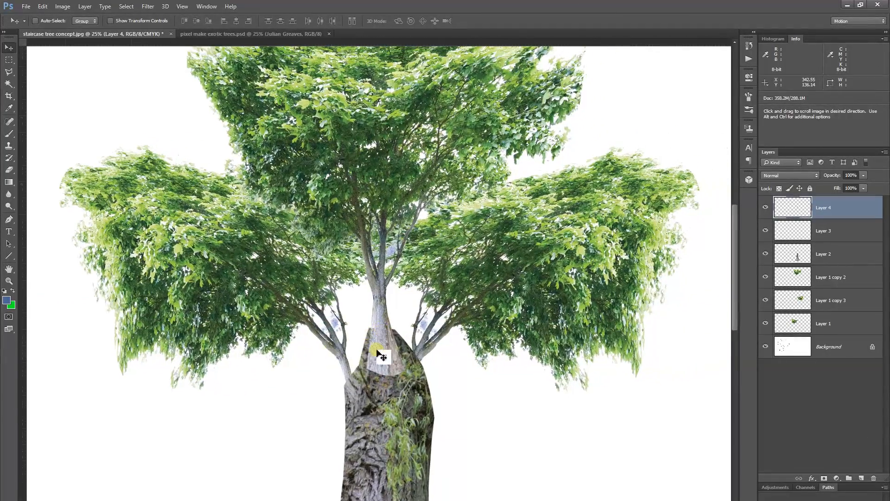
key("ctrl+plus")
key("ctrl+plus")
mouse_move(422, 366)
left_mouse_down()
mouse_move(447, 276)
mouse_move(473, 277)
left_mouse_up()
key("l")
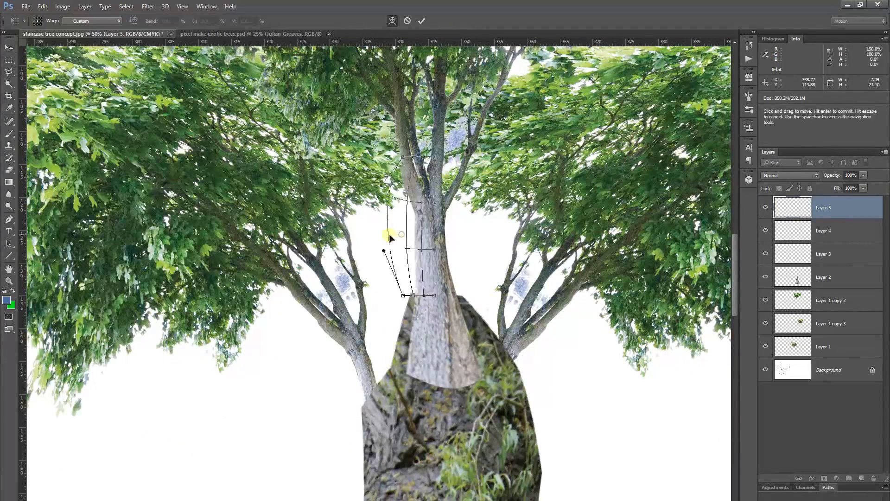
key("Return")
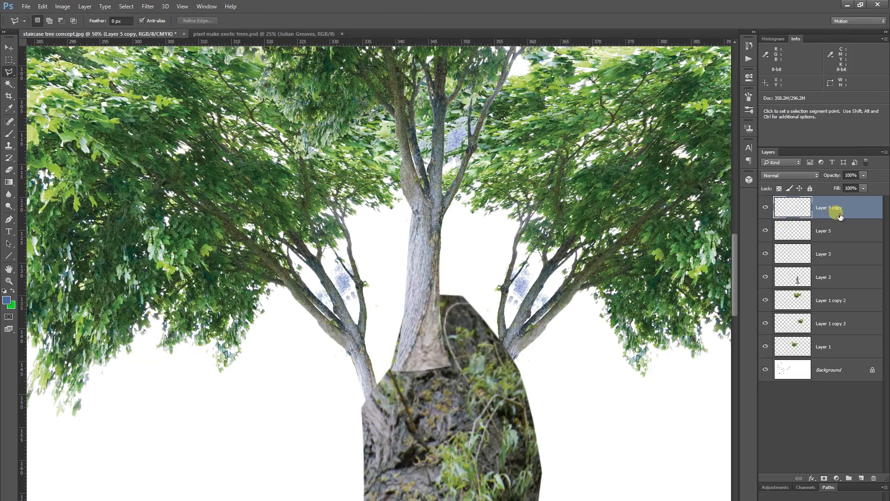
Step: Place a duplicate of the Layer 5 stem piece beside the central stem, leaning outward towards the right-hand crown
key("v")
left_click_drag(421, 296, 468, 298)
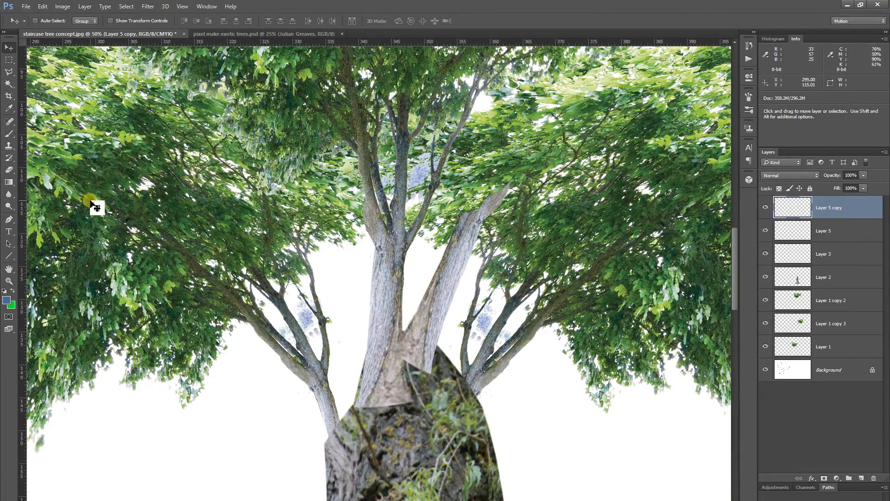
Step: Try erasing the leaning stem piece with a soft 20 px Eraser at 100% opacity, and undo the strokes
key("e")
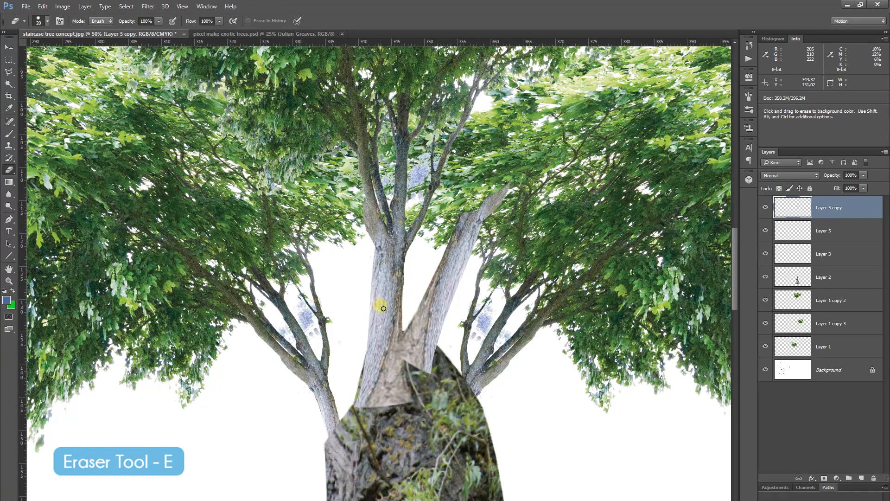
left_click(47, 21)
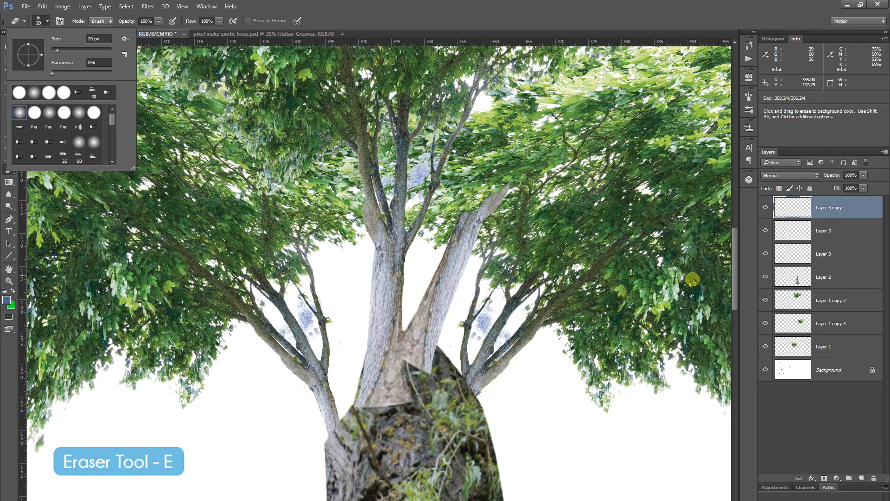
left_click(791, 213)
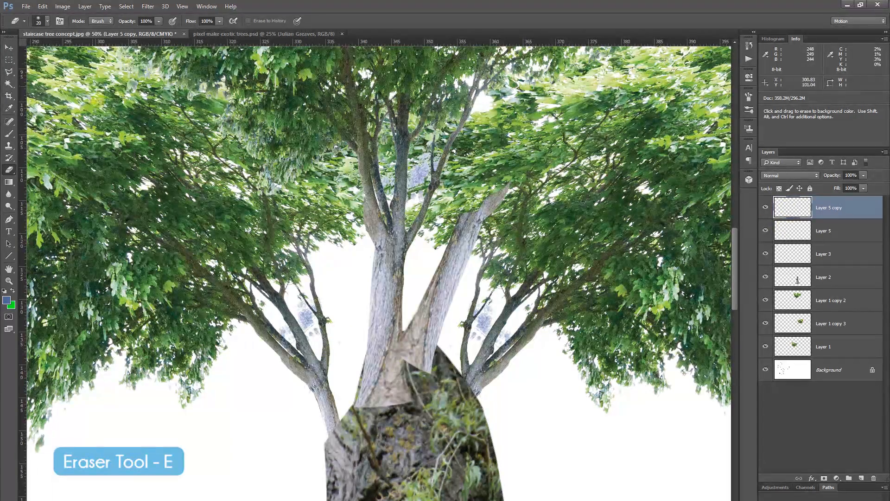
left_click(47, 21)
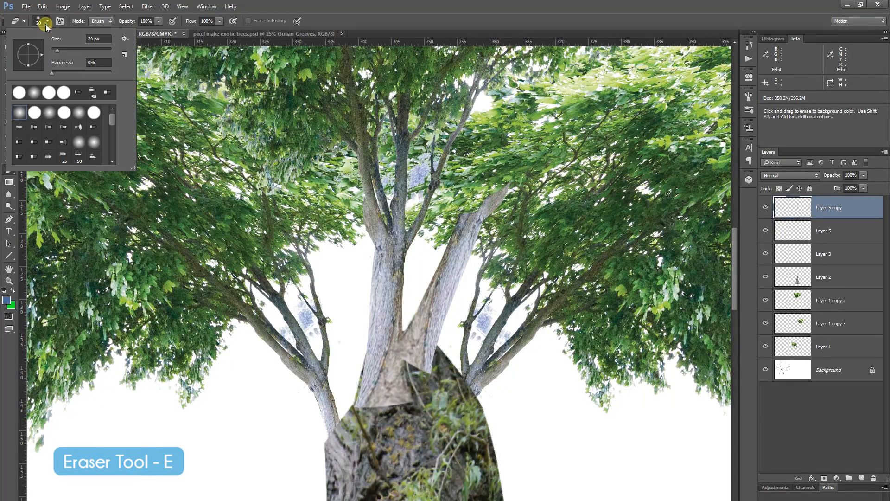
left_click(793, 220)
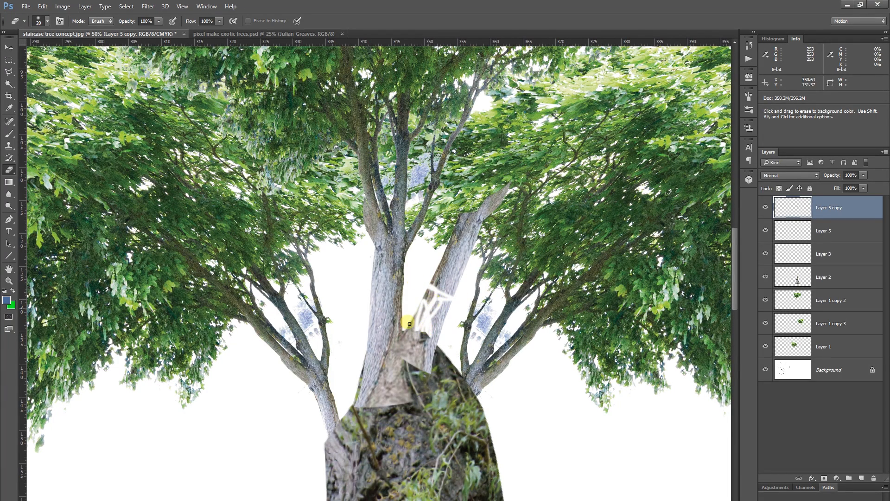
key("ctrl+z")
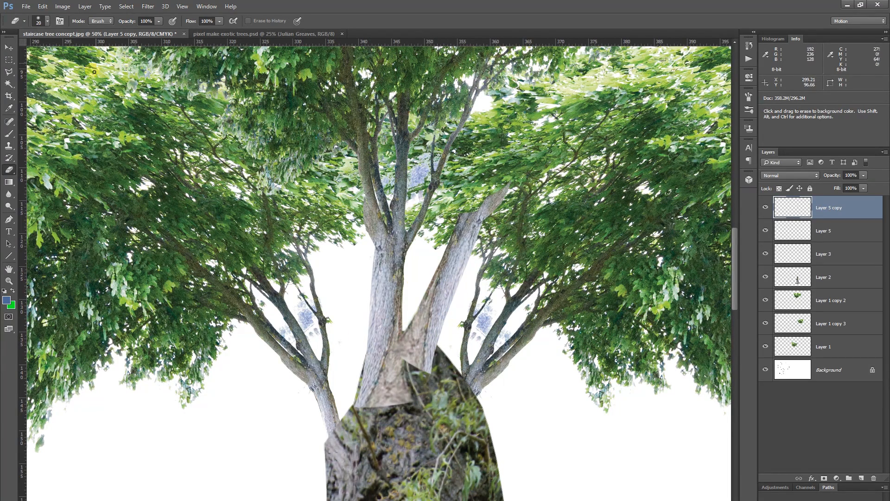
Step: Set the Eraser's opacity to 44% and enlarge its soft brush to about 188 px
left_click(158, 21)
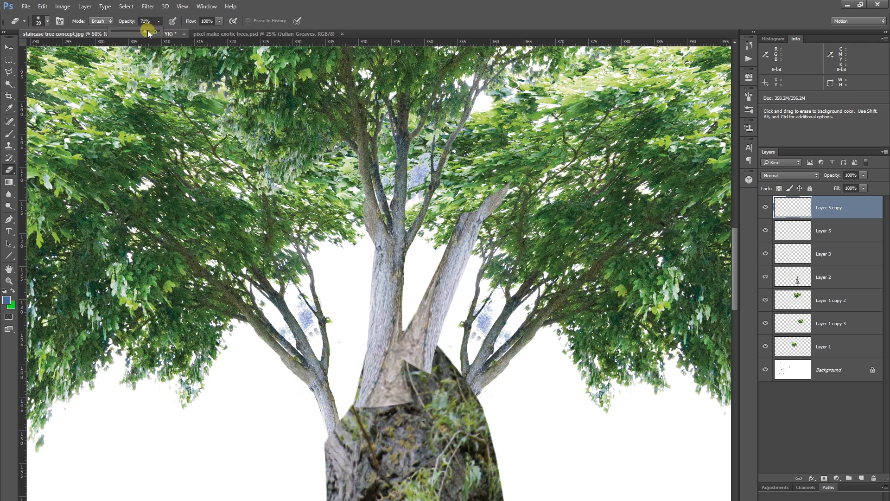
left_click_drag(137, 32, 132, 31)
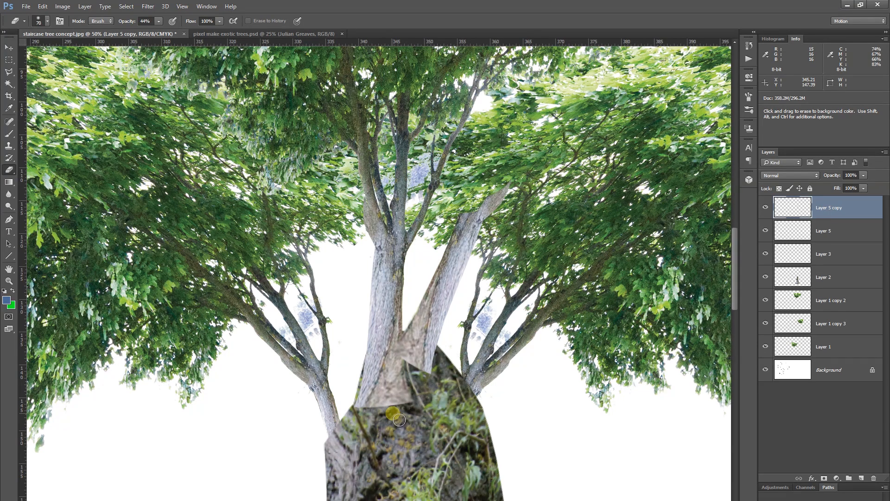
key("bracketright")
key("bracketright")
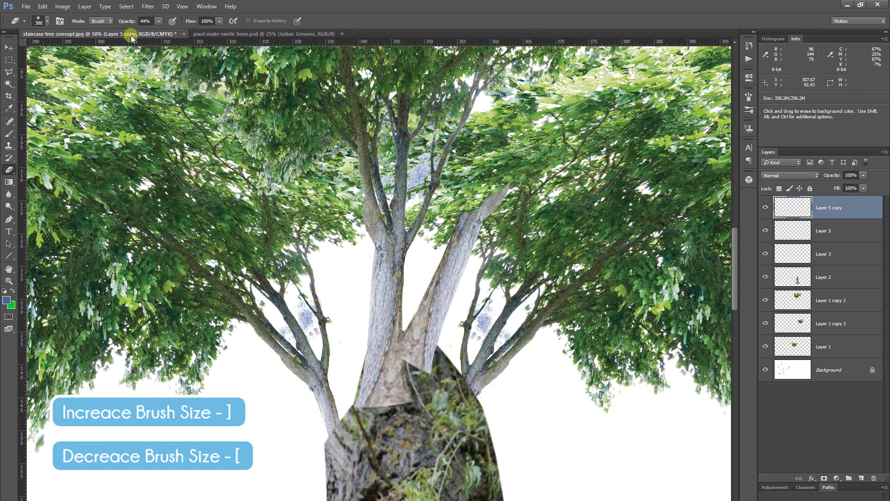
left_click(47, 22)
left_click_drag(77, 50, 96, 53)
Step: Soften the leaning stem piece on Layer 5 copy by erasing its base at the trunk and its upper end at the foliage
mouse_move(448, 367)
left_mouse_down()
mouse_move(418, 392)
mouse_move(432, 379)
mouse_move(436, 404)
mouse_move(399, 365)
mouse_move(442, 402)
mouse_move(425, 371)
mouse_move(420, 384)
mouse_move(444, 414)
left_mouse_up()
key("ctrl+alt+z")
mouse_move(548, 191)
left_mouse_down()
mouse_move(471, 234)
mouse_move(530, 189)
mouse_move(498, 222)
left_mouse_up()
left_click_drag(554, 106, 544, 168)
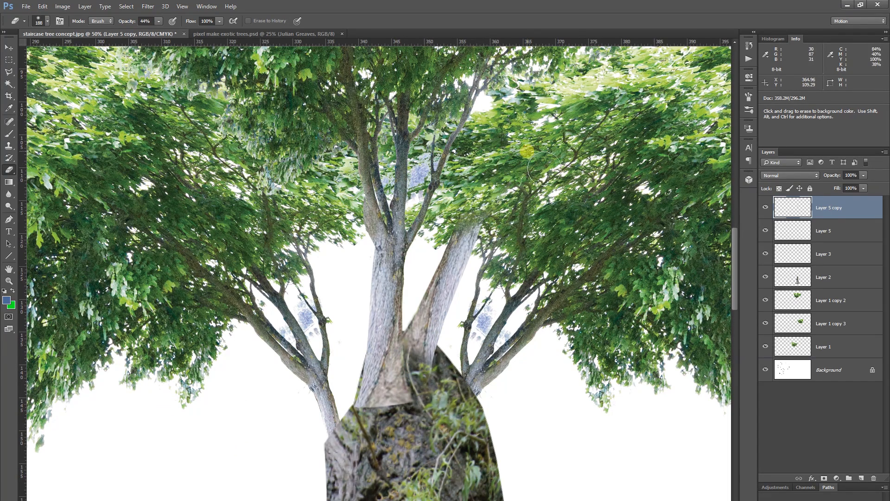
Step: Erase the hard lower edge of the Layer 5 stem piece so it blends into the trunk's bark
key("ctrl+minus")
key("ctrl+minus")
key("ctrl+minus")
key("ctrl+minus")
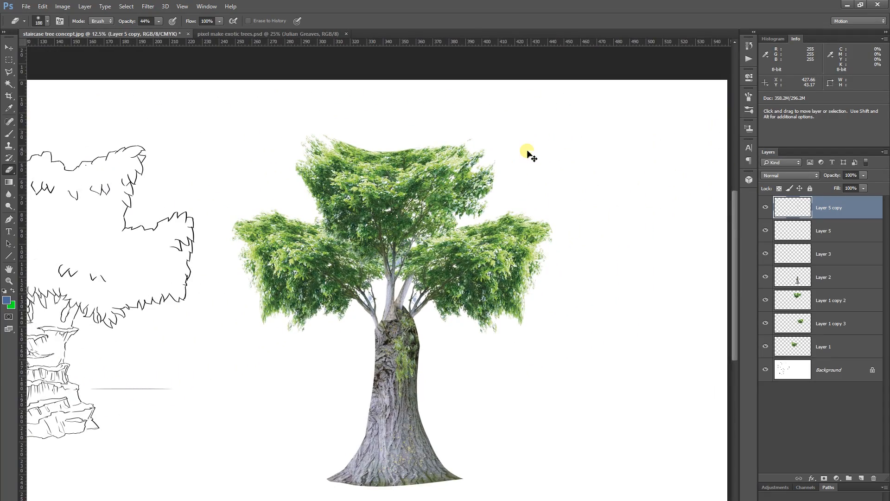
scroll(526, 150, "down", 1)
scroll(532, 149, "up", 4)
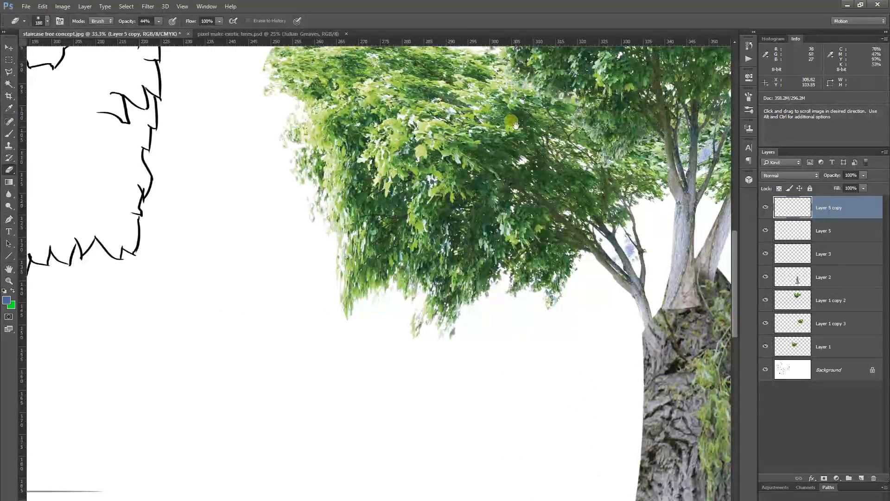
left_click_drag(516, 125, 330, 149)
left_click(773, 230)
left_click(787, 232)
mouse_move(555, 424)
left_mouse_down()
mouse_move(536, 393)
mouse_move(490, 398)
mouse_move(519, 385)
mouse_move(492, 413)
left_mouse_up()
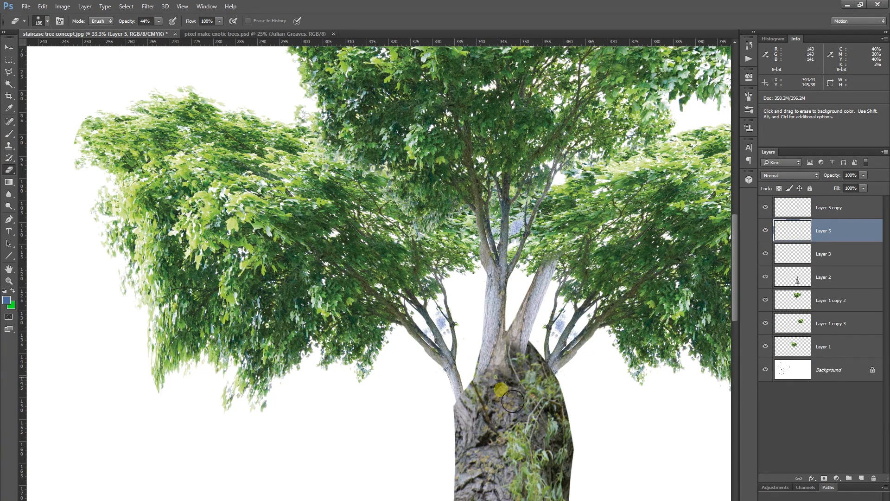
left_click_drag(478, 420, 439, 438)
Step: Compare the overall shape of the photo tree with the concept sketch at several magnifications
scroll(440, 440, "down", 3)
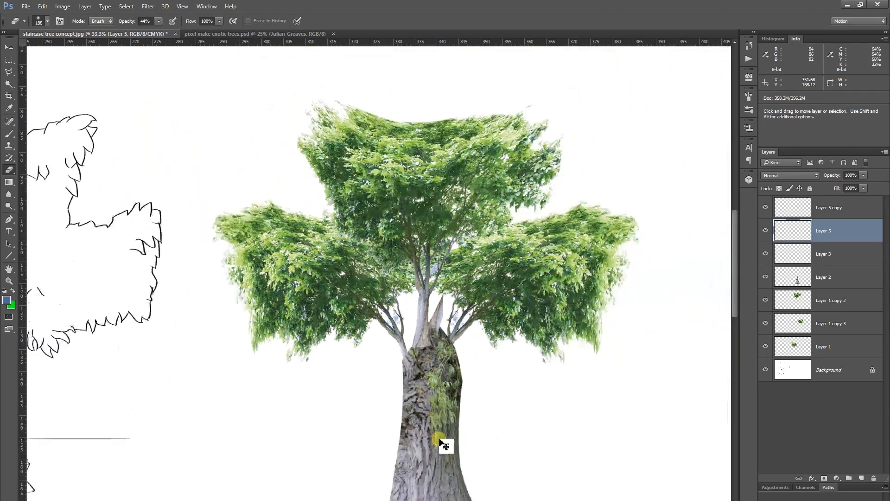
scroll(440, 440, "down", 3)
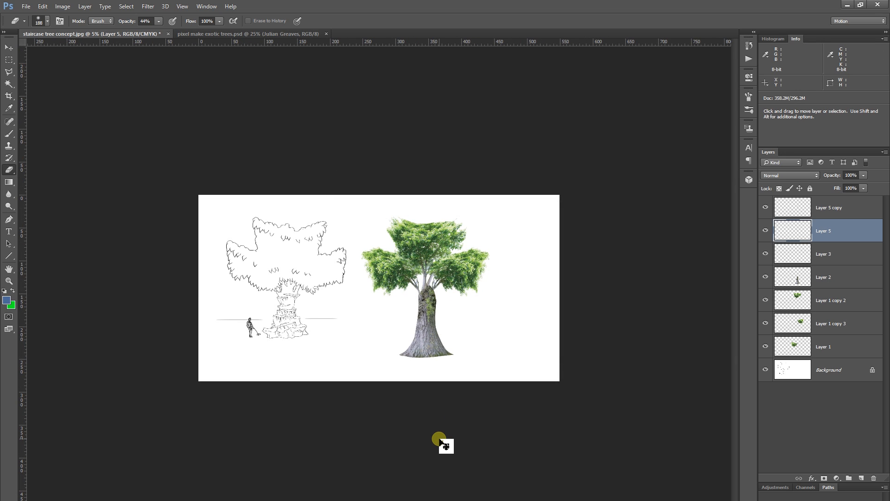
scroll(440, 440, "up", 4)
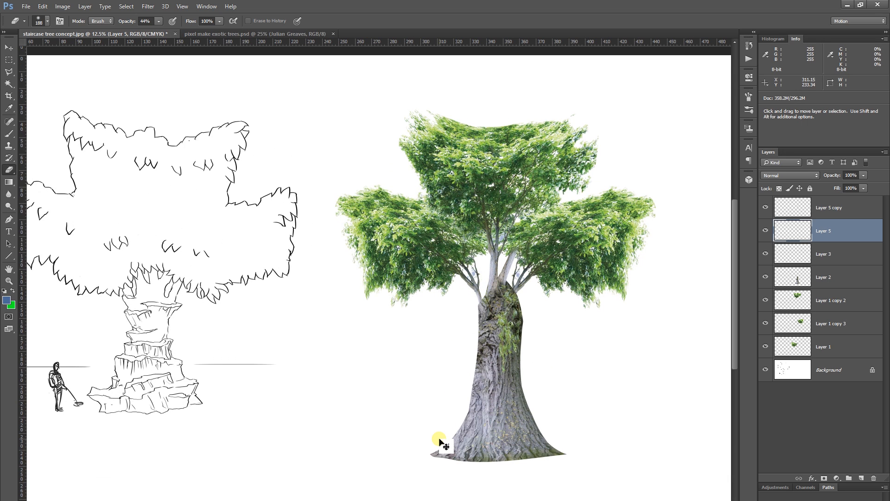
scroll(440, 440, "down", 2)
scroll(440, 440, "down", 6)
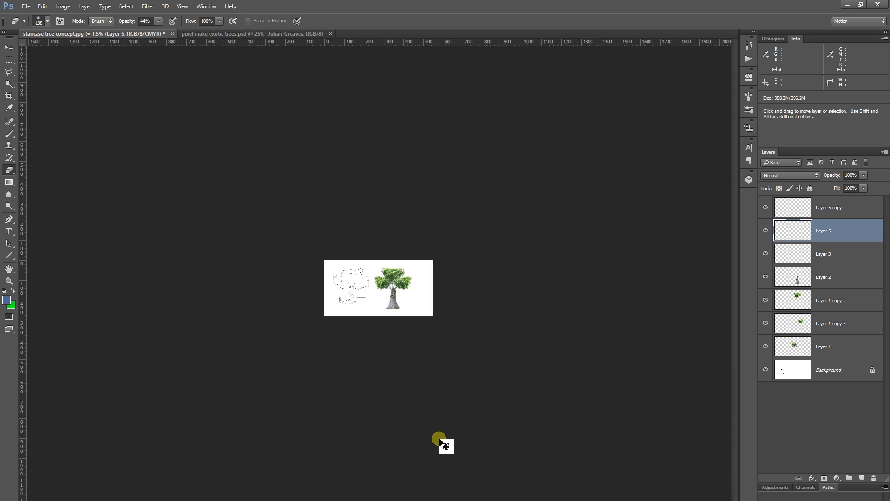
scroll(440, 440, "up", 6)
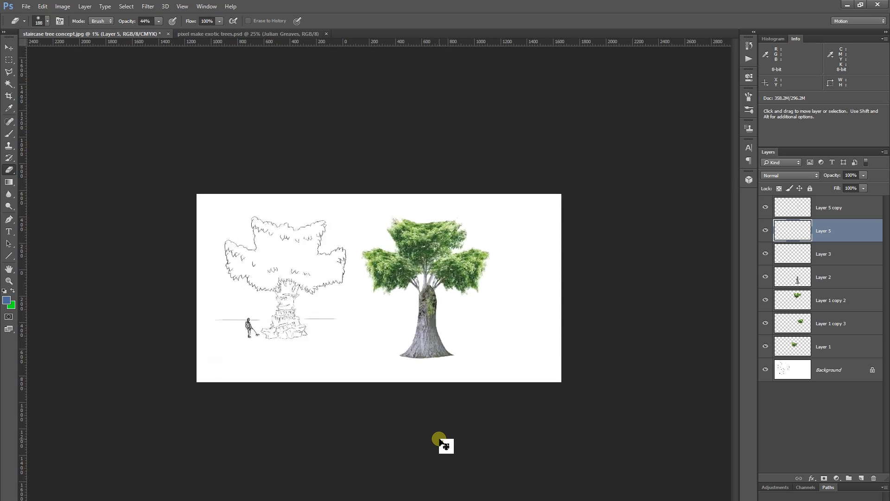
scroll(439, 440, "up", 4)
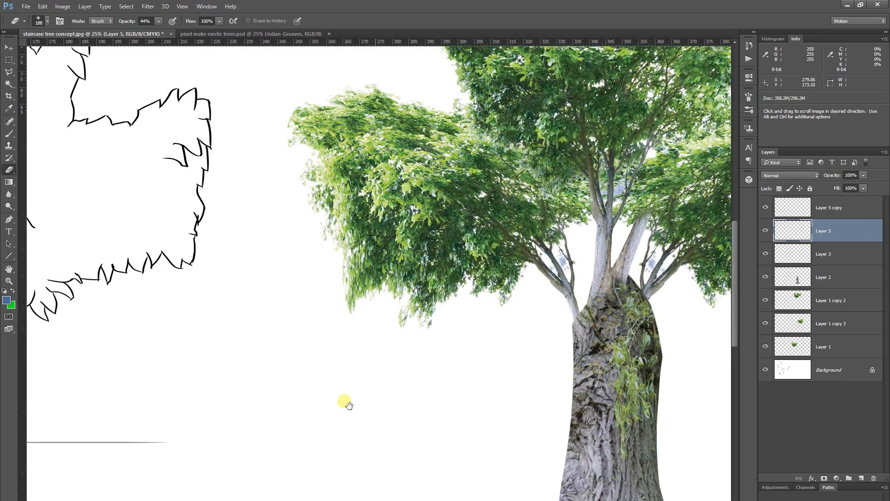
Step: Copy the lower part of the left branch onto Layer 6 and start warping it to widen its base
left_click_drag(343, 399, 142, 408)
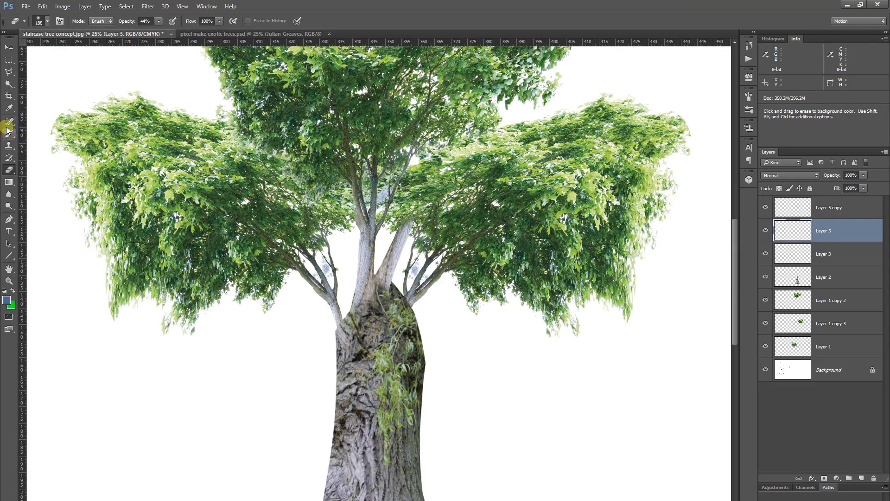
left_click(10, 71)
scroll(341, 294, "up", 3)
left_click(362, 343)
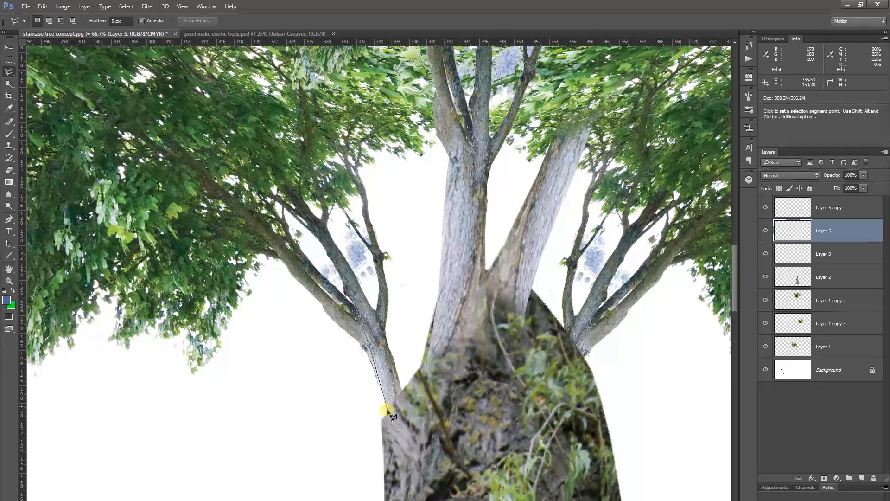
left_click(42, 6)
left_click(43, 6)
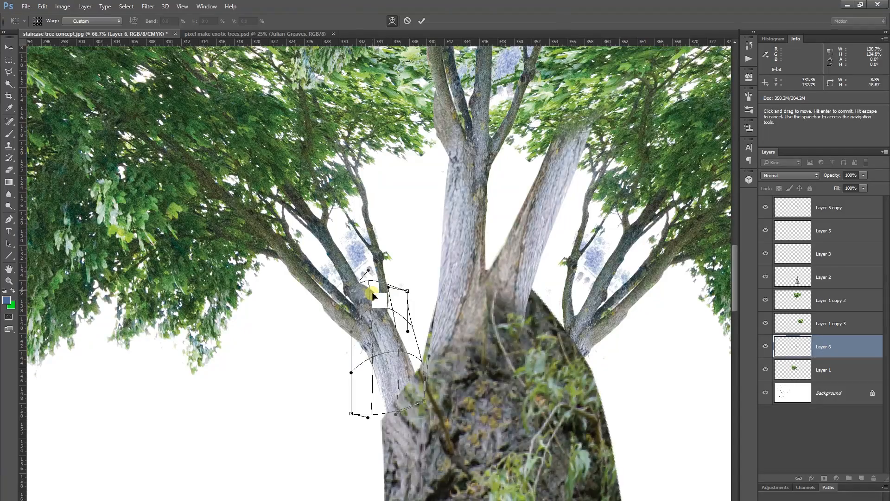
Step: Copy the left branch area again onto Layer 7 and warp the piece to thicken the branch where it meets the trunk
left_click(43, 6)
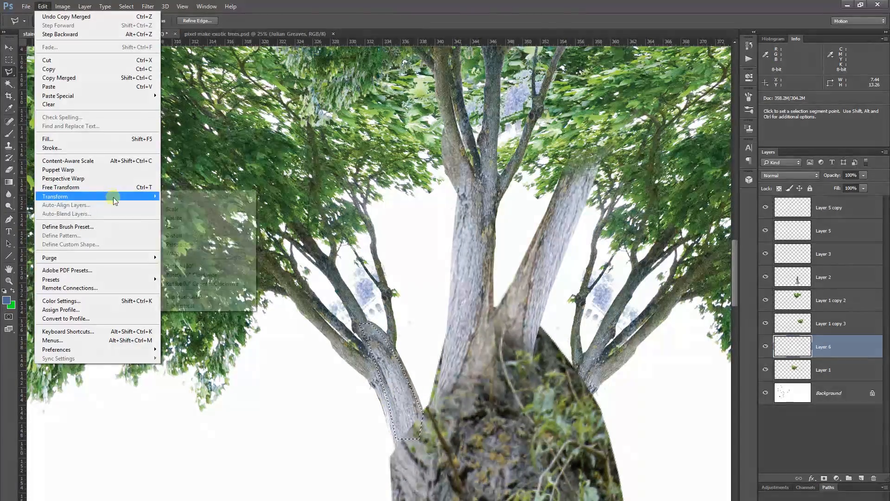
left_click(190, 215)
left_click_drag(649, 374, 486, 355)
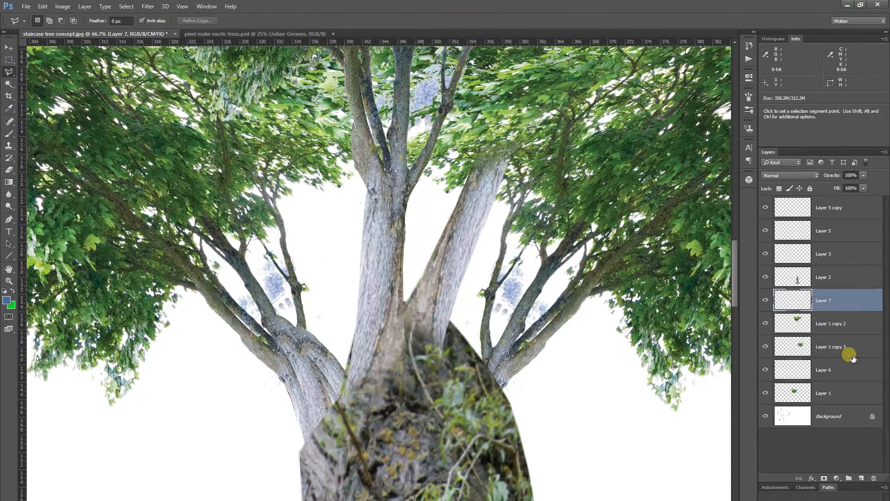
Step: Rename Layer 2 as Trunk and Layers 6 and 7 as branch, and stack both branch layers above the trunk
left_click(802, 278)
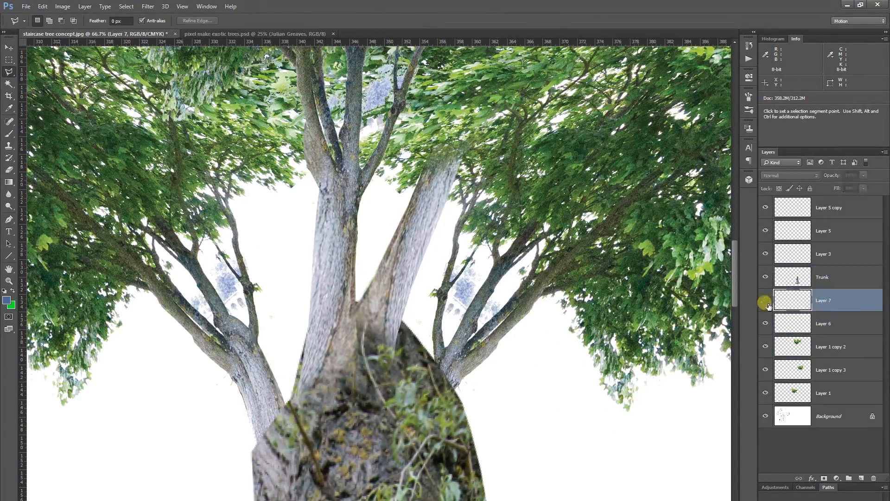
right_click(830, 324)
key("Escape")
left_click(816, 299, "ctrl")
left_click_drag(836, 325, 825, 269)
left_click(767, 300)
left_click(767, 299)
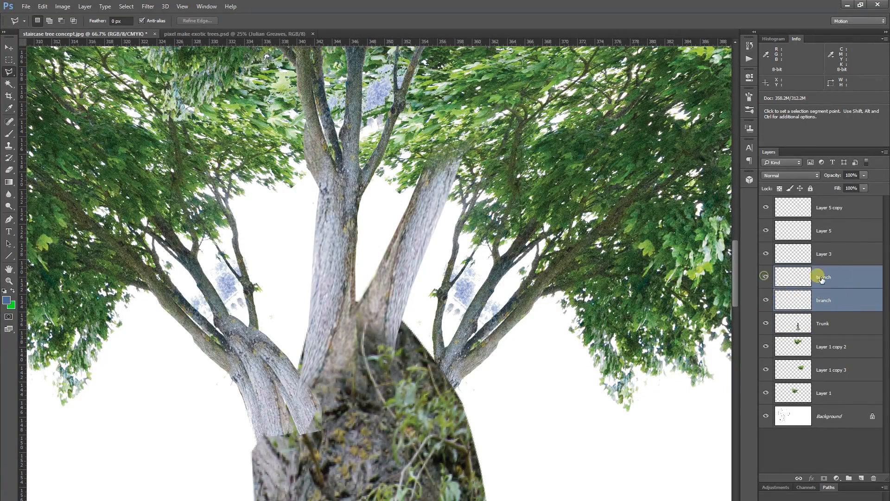
Step: Merge the two branch layers into one and erase its lower edge to blend it into the trunk
right_click(835, 277)
left_click(779, 375)
left_click(766, 277)
left_click(766, 277)
key("e")
left_click_drag(327, 460, 304, 417)
Step: Examine the blended branches and the whole tree against the concept sketch, and glance at pixel make exotic trees.psd
key("ctrl+minus")
key("ctrl+minus")
key("ctrl+minus")
key("ctrl+minus")
key("ctrl+minus")
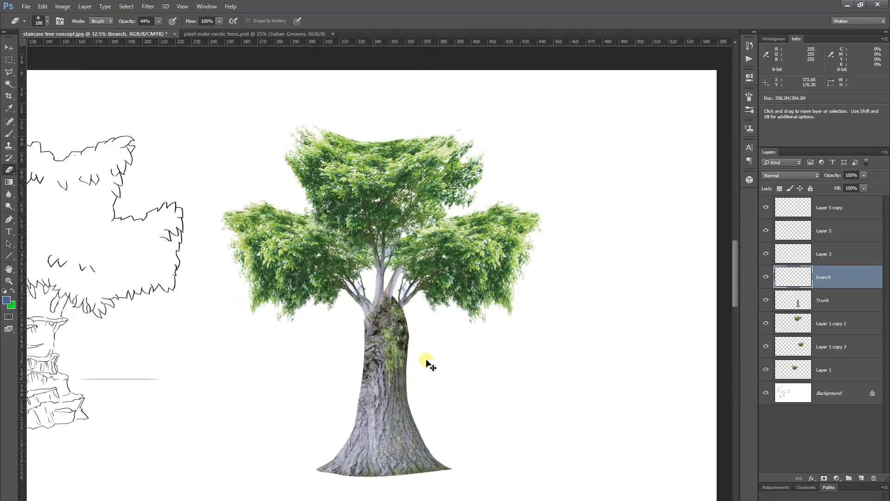
key("ctrl+plus")
key("ctrl+plus")
key("ctrl+plus")
key("ctrl+plus")
left_click_drag(514, 131, 483, 227)
scroll(482, 227, "down", 5)
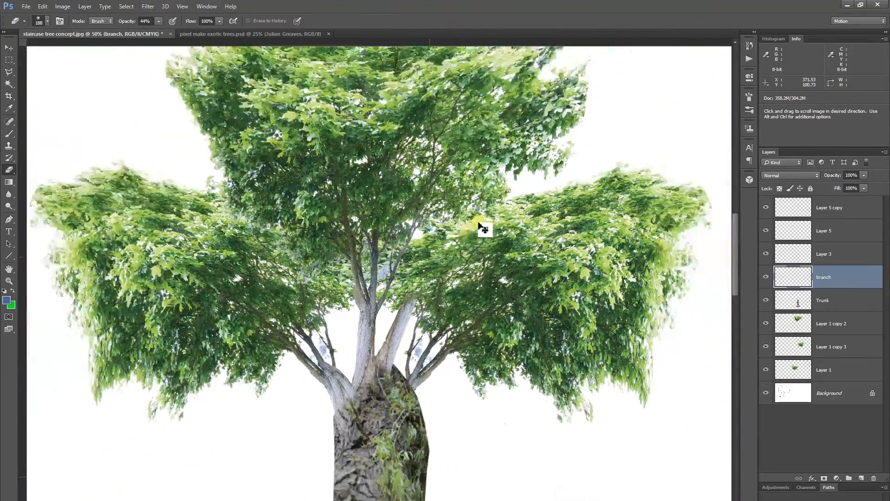
key("ctrl+plus")
key("ctrl+plus")
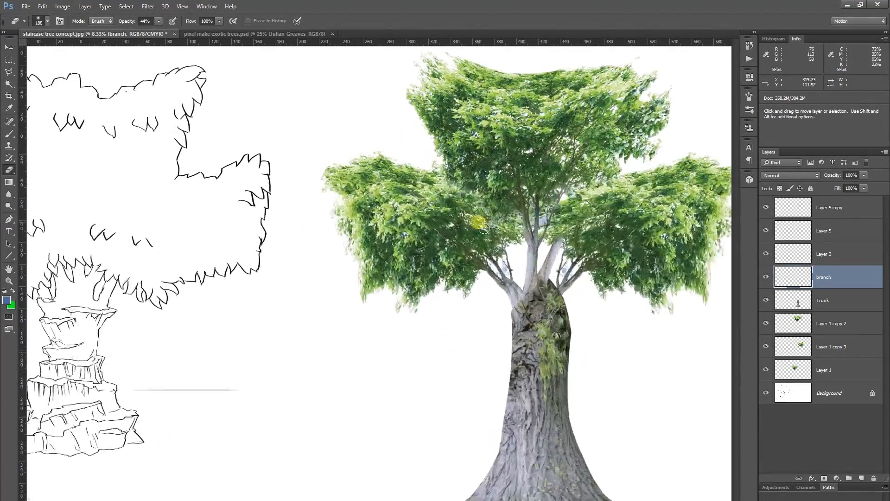
mouse_move(254, 252)
left_mouse_down()
mouse_move(463, 288)
mouse_move(324, 336)
mouse_move(260, 273)
left_mouse_up()
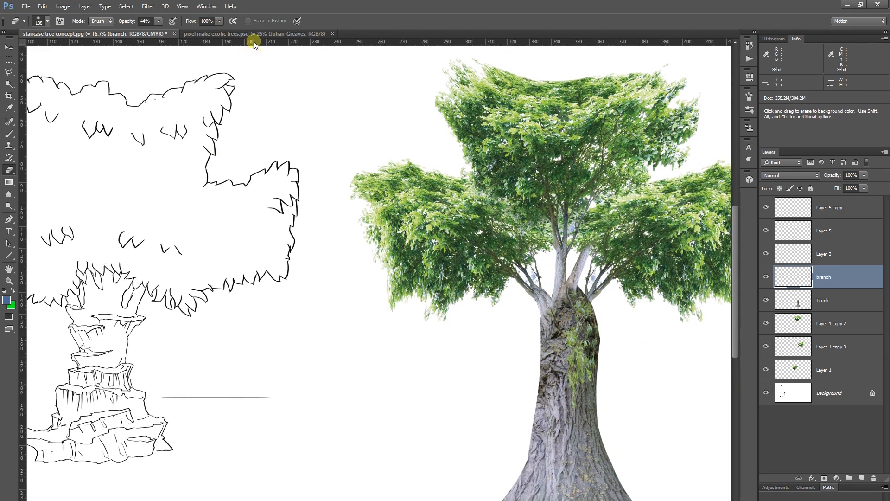
left_click(222, 35)
left_click(135, 34)
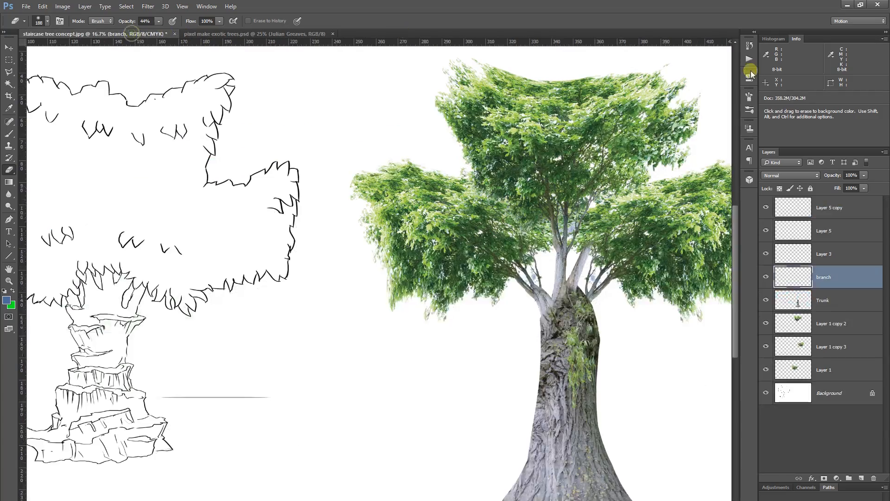
Step: Bring IMG_0323.CR2 over the concept document, clear its selection and erase a soft ring through the foliage, raising the eraser opacity to 100%
left_click_drag(889, 139, 488, 81)
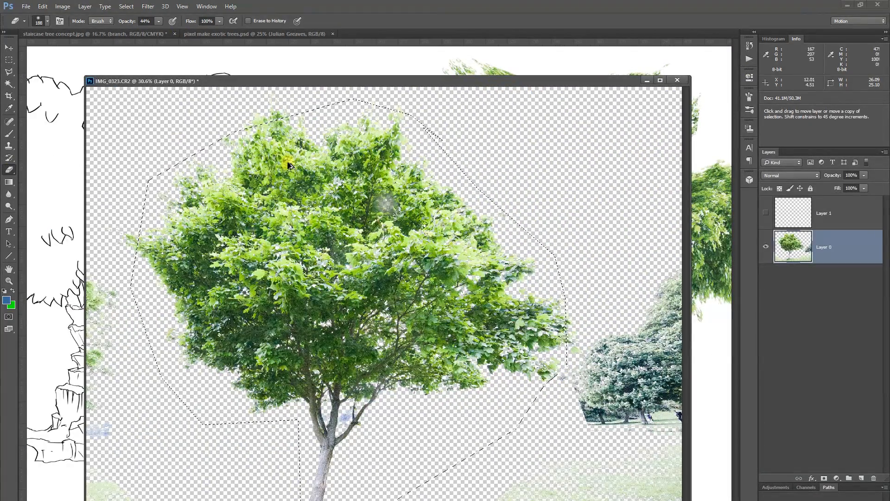
key("ctrl+d")
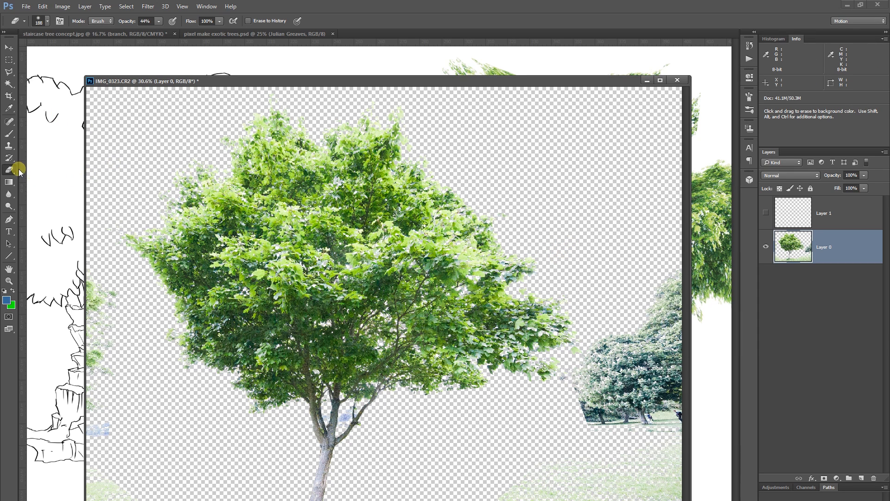
mouse_move(295, 208)
left_mouse_down()
mouse_move(257, 222)
mouse_move(274, 208)
mouse_move(211, 257)
mouse_move(213, 278)
mouse_move(267, 322)
mouse_move(345, 343)
mouse_move(396, 334)
mouse_move(423, 266)
mouse_move(366, 199)
mouse_move(303, 183)
mouse_move(334, 190)
mouse_move(315, 196)
mouse_move(391, 215)
mouse_move(420, 241)
left_mouse_up()
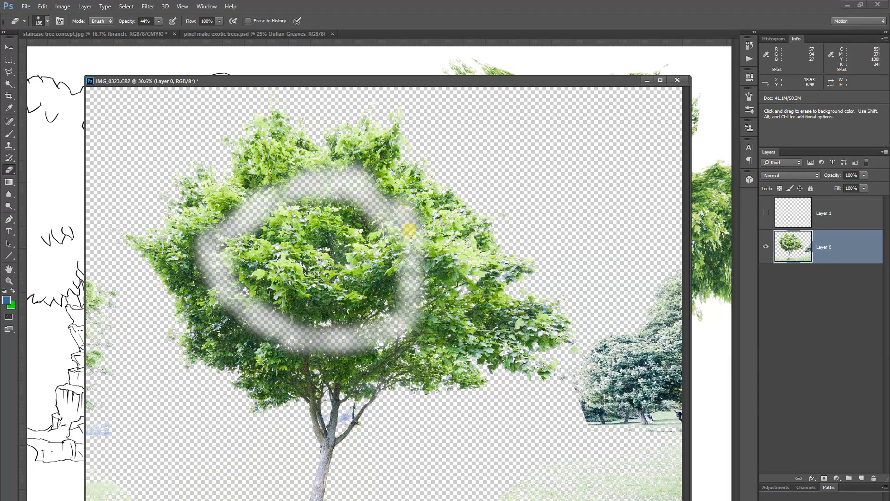
mouse_move(347, 177)
left_mouse_down()
mouse_move(417, 253)
mouse_move(387, 320)
mouse_move(302, 334)
mouse_move(229, 298)
mouse_move(278, 204)
mouse_move(395, 221)
mouse_move(407, 348)
mouse_move(353, 364)
left_mouse_up()
left_click(159, 21)
mouse_move(263, 219)
left_mouse_down()
mouse_move(214, 243)
mouse_move(224, 303)
mouse_move(268, 336)
mouse_move(321, 349)
mouse_move(395, 356)
mouse_move(439, 300)
mouse_move(415, 238)
mouse_move(382, 188)
mouse_move(300, 181)
mouse_move(235, 206)
mouse_move(215, 255)
mouse_move(242, 321)
mouse_move(335, 360)
left_mouse_up()
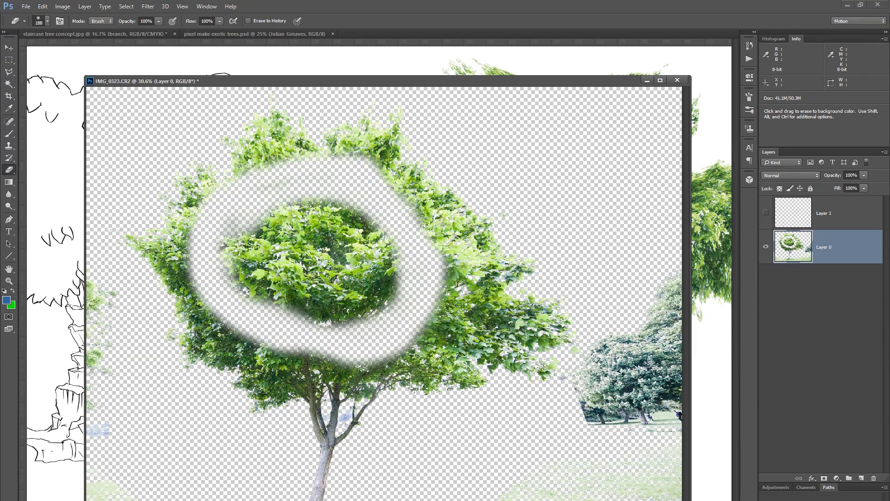
Step: Outline the isolated foliage patch inside the erased ring with the Polygonal Lasso and cut it out of Layer 0
left_click(9, 84)
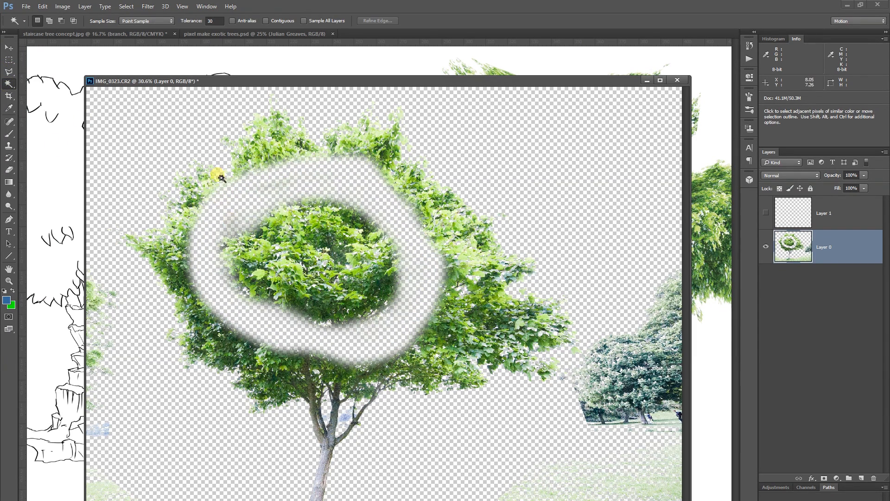
left_click(8, 71)
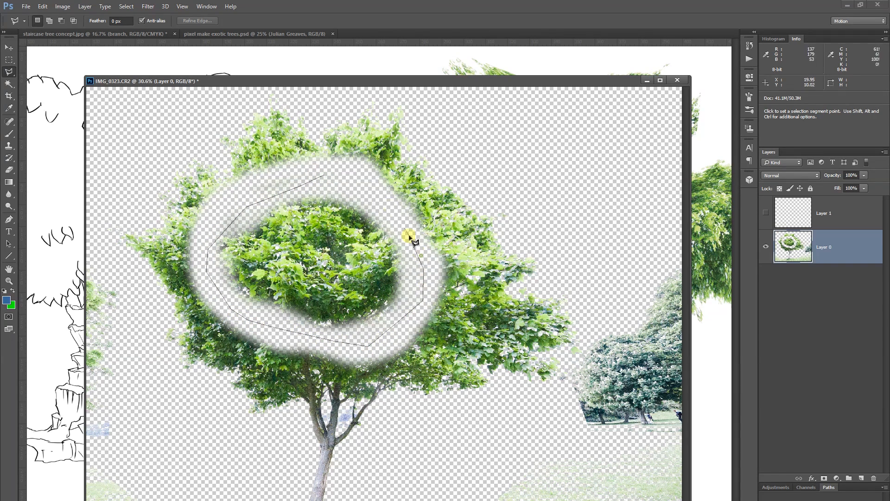
left_click(320, 177)
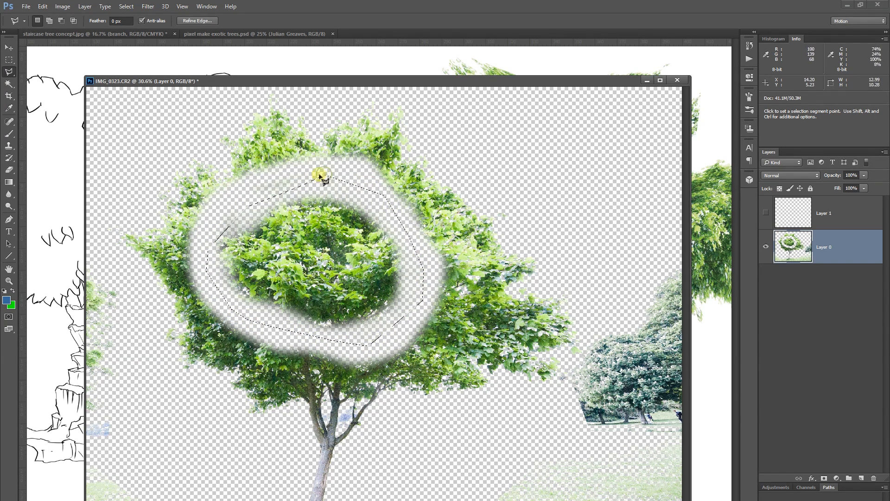
left_click(42, 6)
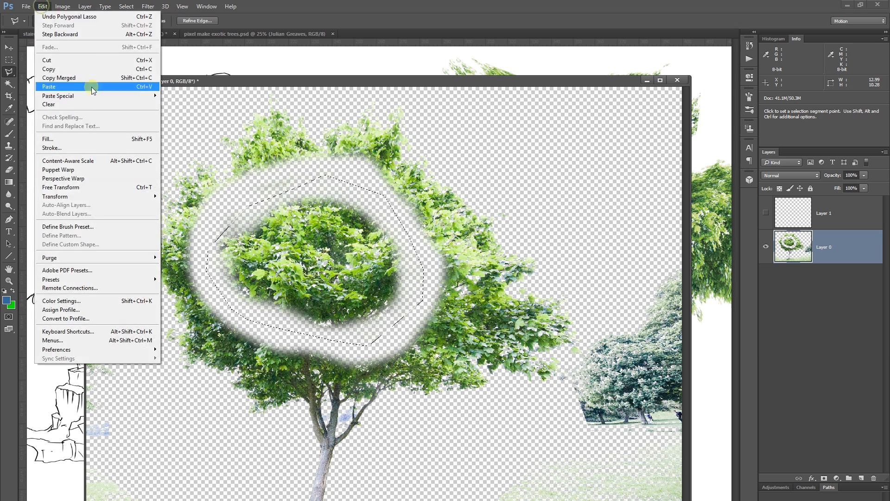
left_click(86, 60)
left_click(420, 63)
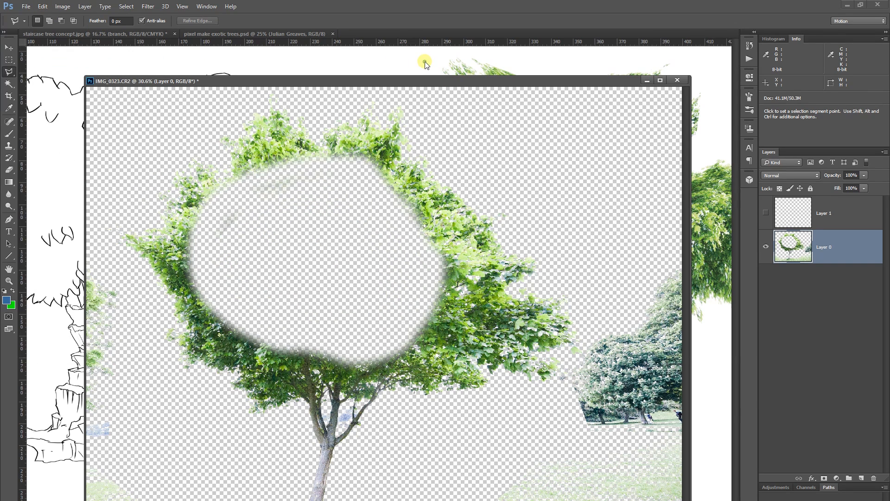
Step: Move the IMG_0323.CR2 window aside and paste the cut foliage patch into staircase tree concept.jpg
left_click(705, 135)
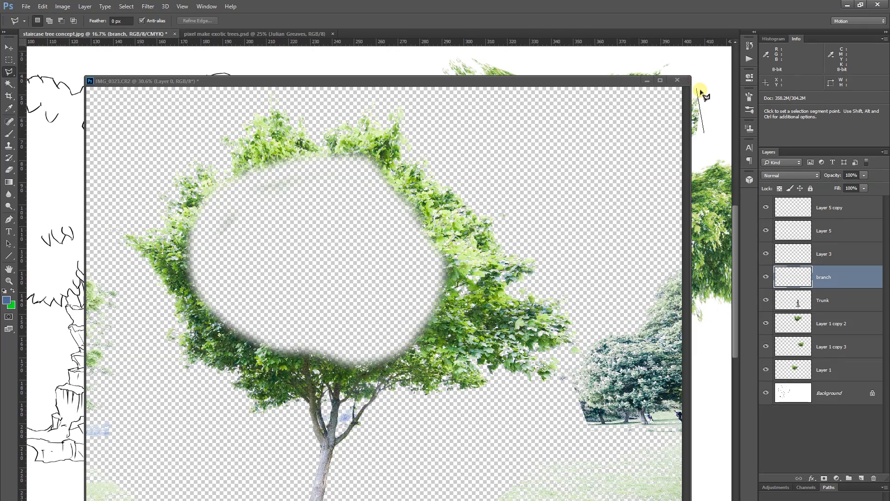
left_click(6, 49)
left_click_drag(266, 90, 889, 114)
left_click(482, 195)
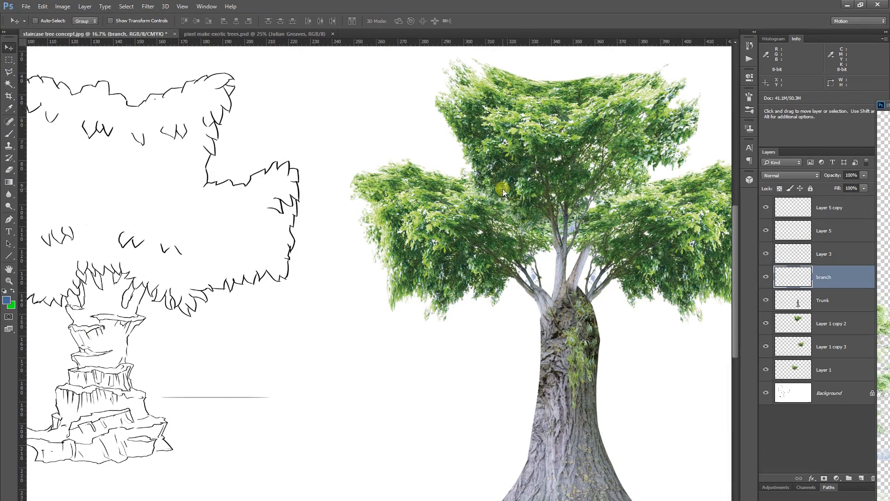
left_click(41, 8)
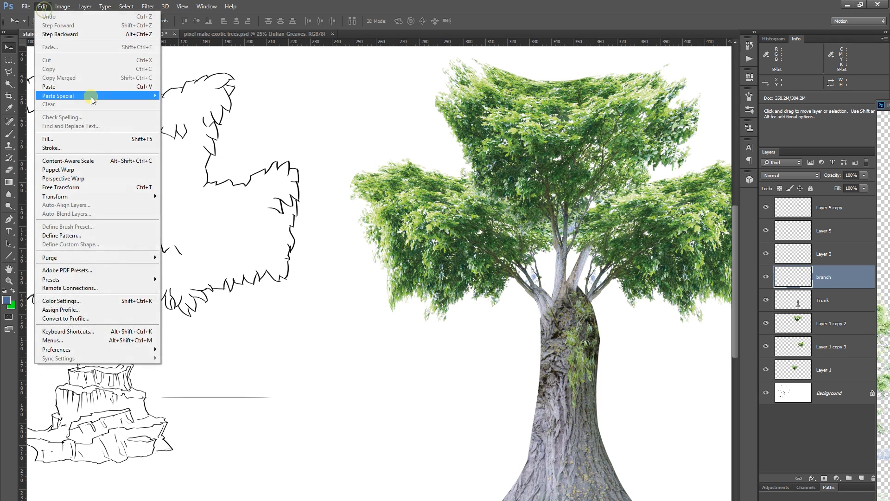
left_click(96, 87)
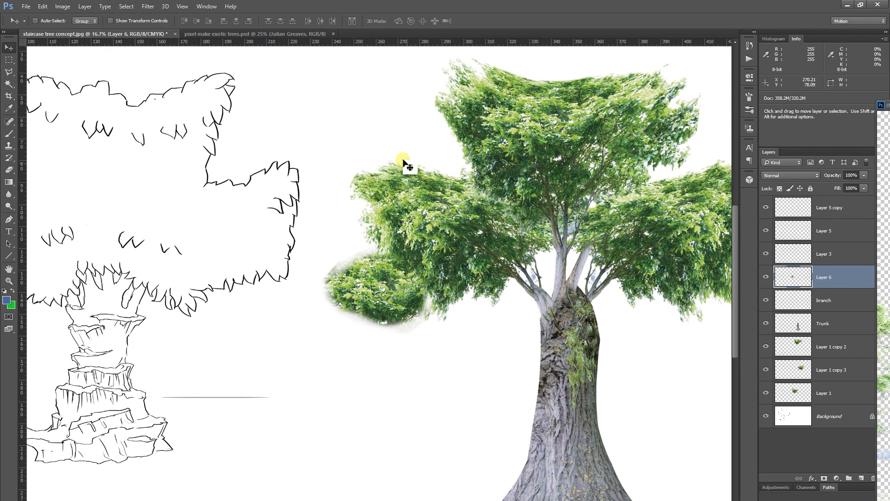
Step: Stack the pasted foliage layer above all others and place it with two duplicates over the crown's centre
left_click_drag(836, 279, 841, 195)
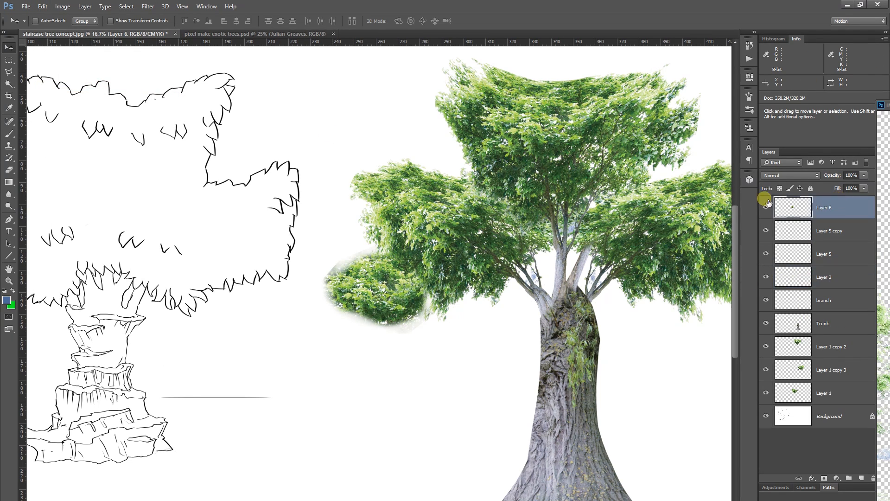
mouse_move(355, 310)
left_mouse_down()
mouse_move(514, 246)
mouse_move(325, 315)
mouse_move(552, 227)
mouse_move(539, 234)
mouse_move(563, 246)
mouse_move(620, 246)
mouse_move(498, 237)
mouse_move(558, 309)
mouse_move(651, 258)
mouse_move(632, 242)
mouse_move(669, 291)
mouse_move(667, 336)
mouse_move(631, 250)
mouse_move(625, 268)
mouse_move(634, 255)
mouse_move(606, 246)
mouse_move(614, 227)
mouse_move(636, 215)
mouse_move(651, 232)
mouse_move(541, 234)
mouse_move(616, 231)
mouse_move(539, 232)
mouse_move(597, 197)
mouse_move(586, 204)
left_mouse_up()
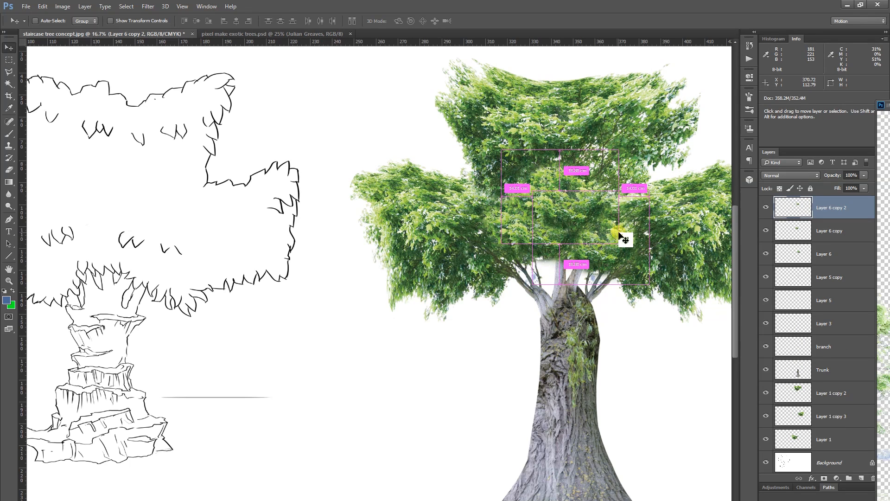
Step: Scale Layer 6 copy 2 to about 140.6% and position it over the middle of the crown above the branches
key("ctrl+t")
left_click_drag(618, 151, 644, 135)
left_click_drag(597, 209, 597, 222)
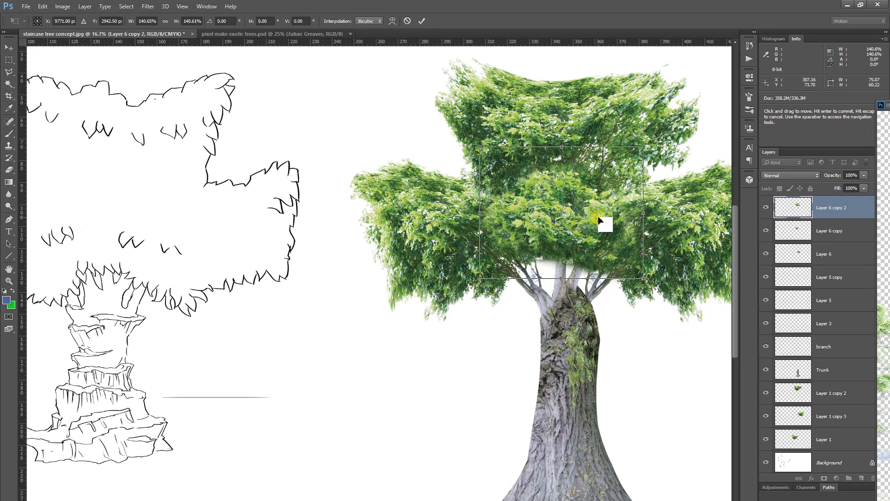
left_click_drag(577, 230, 581, 221)
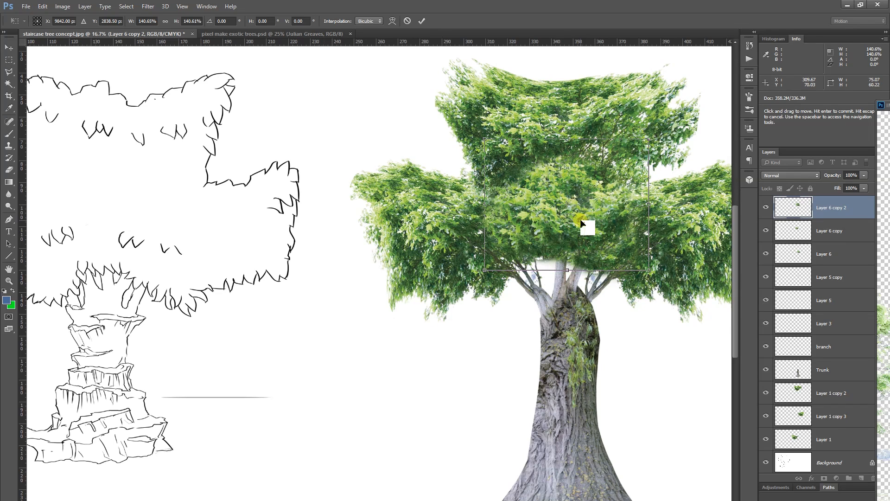
key("Return")
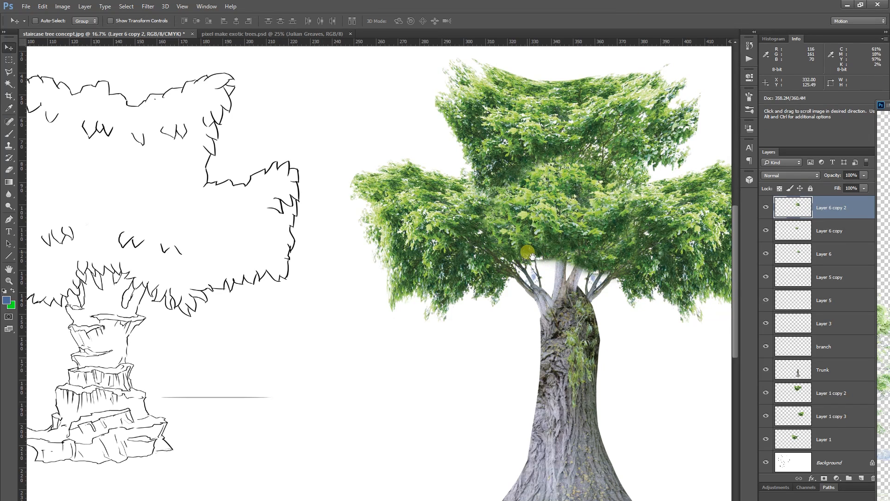
Step: Flip Layer 6 copy 2 horizontally and shift it left across the centre of the crown
left_click_drag(532, 256, 462, 282)
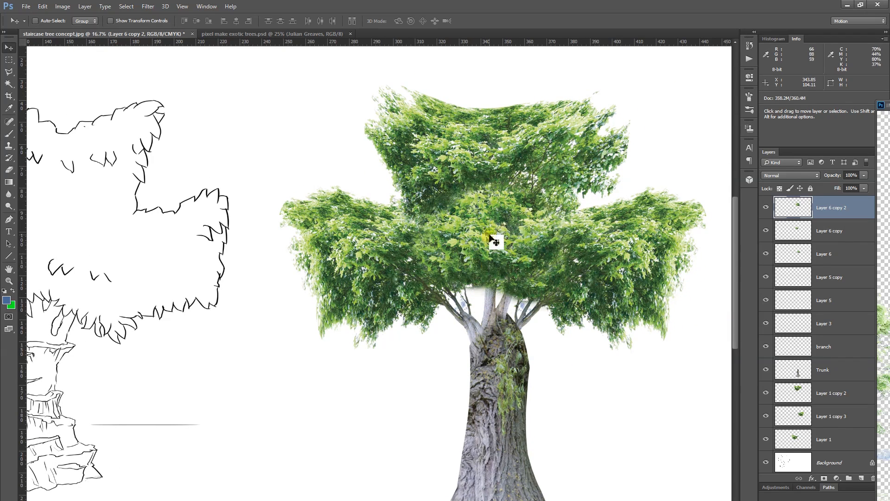
left_click(42, 6)
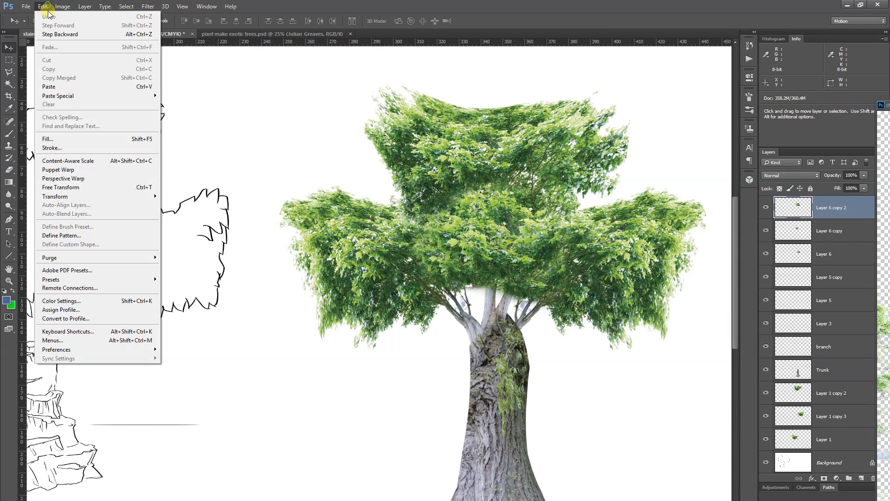
mouse_move(101, 198)
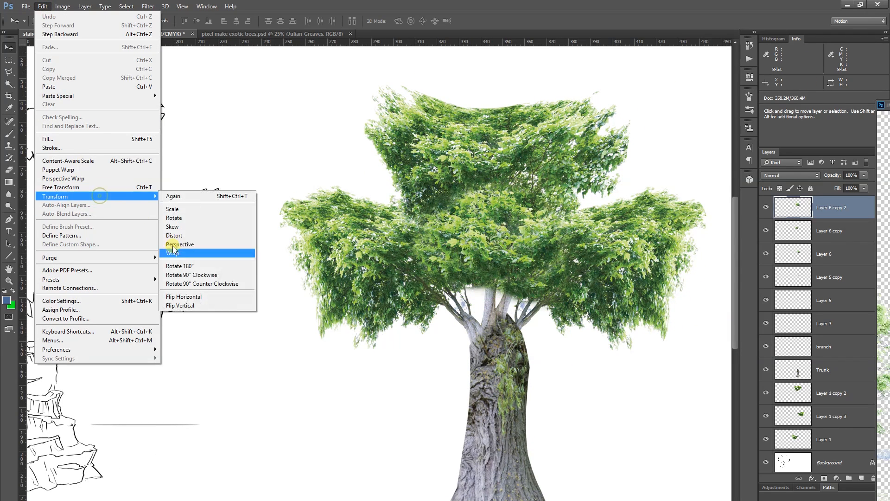
left_click(198, 299)
left_click_drag(513, 249, 457, 244)
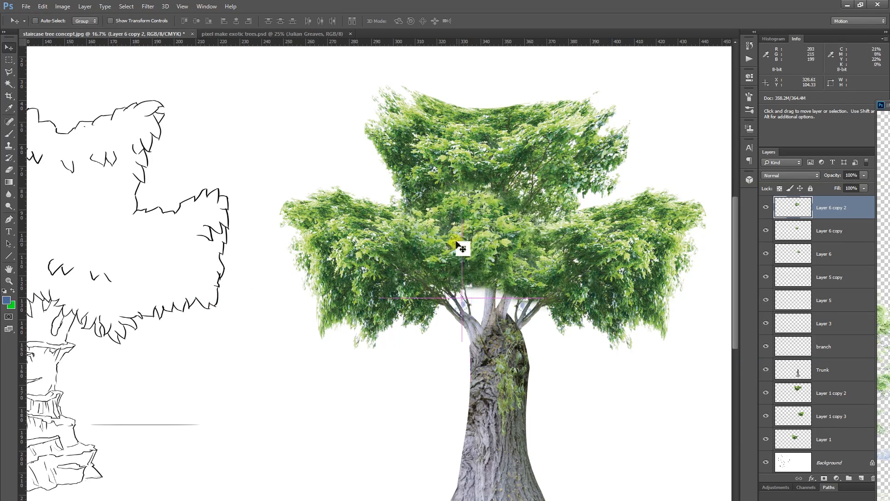
Step: Compare the crown with Layer 6 copy 2, Layer 6 copy and Layer 6 hidden and shown in turn
left_click_drag(521, 324, 453, 229)
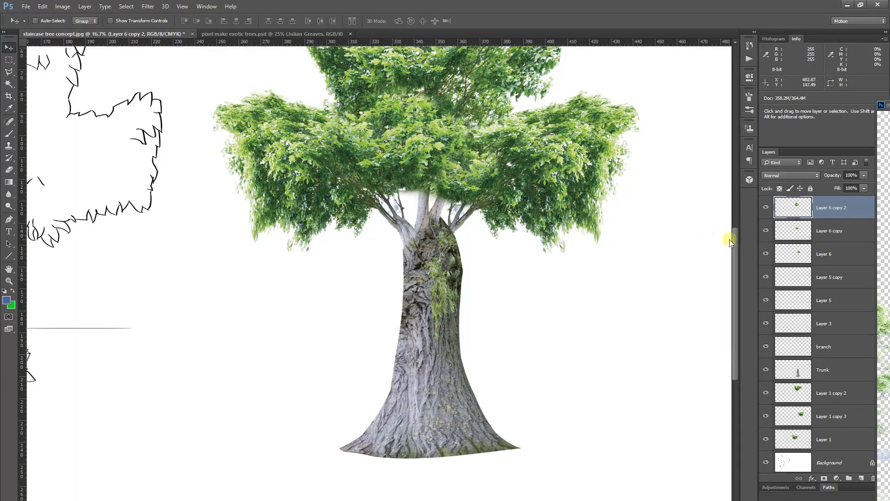
left_click(767, 206)
left_click(768, 206)
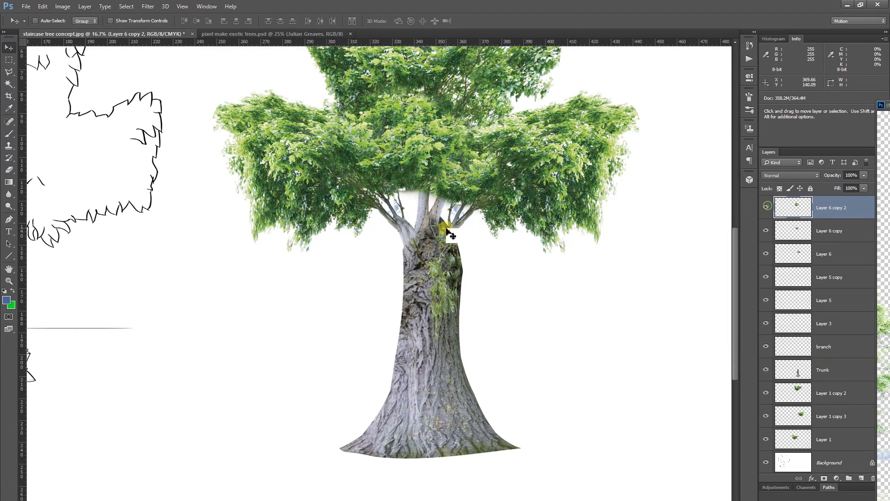
left_click(768, 229)
left_click(768, 255)
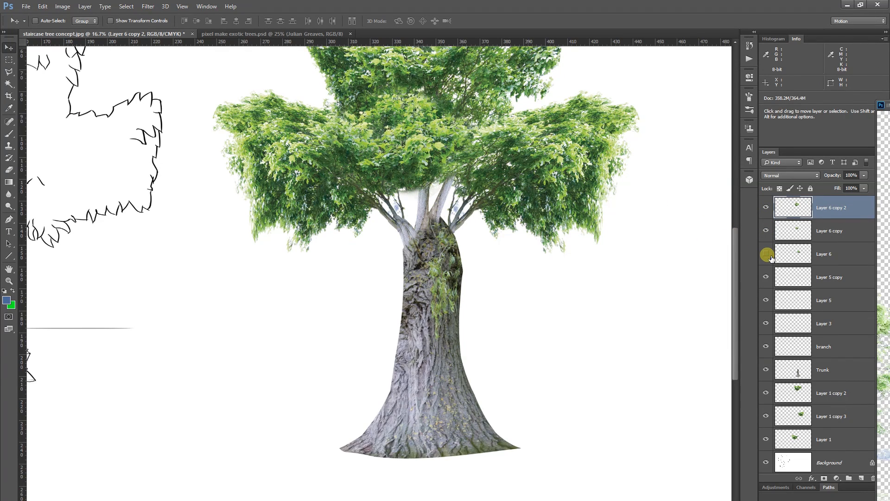
left_click(767, 255)
left_click(766, 254)
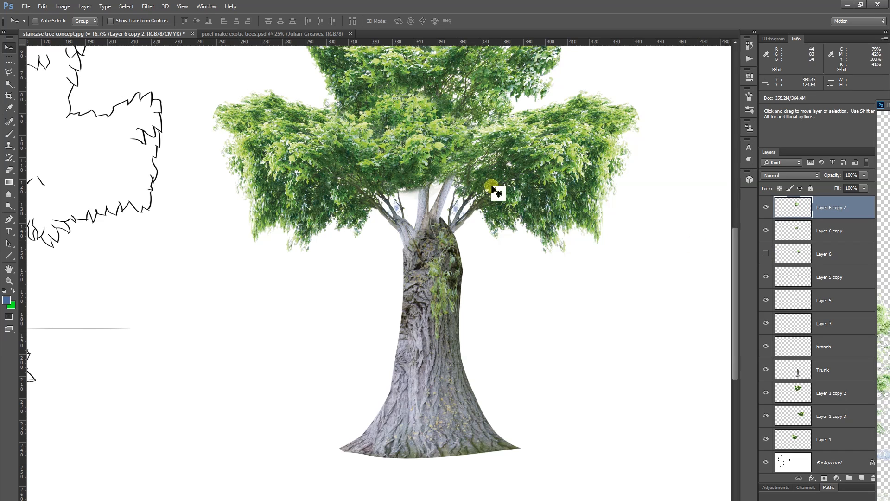
Step: Nudge Layer 6 copy 2 to the right, then show Layer 6 and reposition it over the gap above the branches
key("ctrl+minus")
key("ctrl+minus")
key("ctrl+minus")
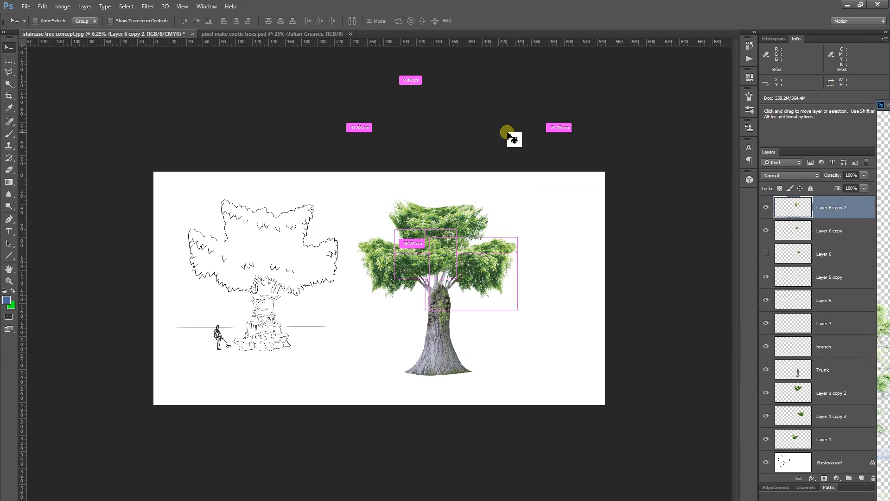
left_click_drag(428, 261, 437, 262)
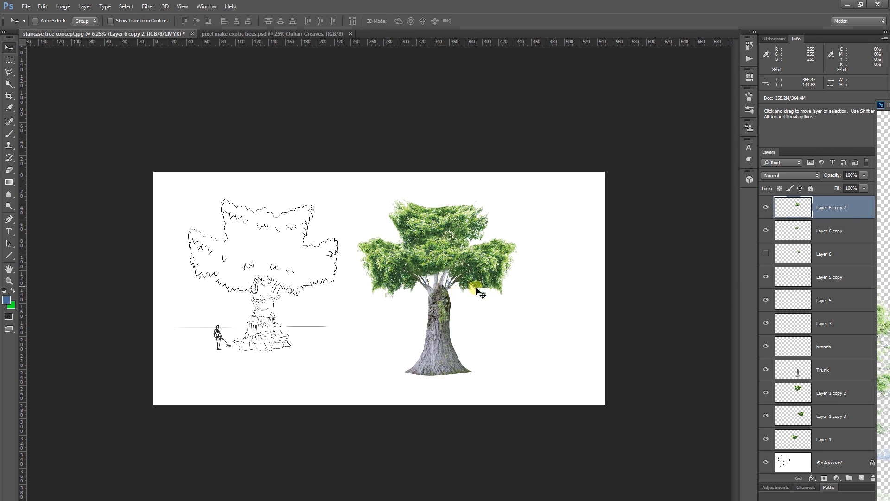
left_click_drag(755, 261, 448, 281)
left_click_drag(453, 281, 436, 286)
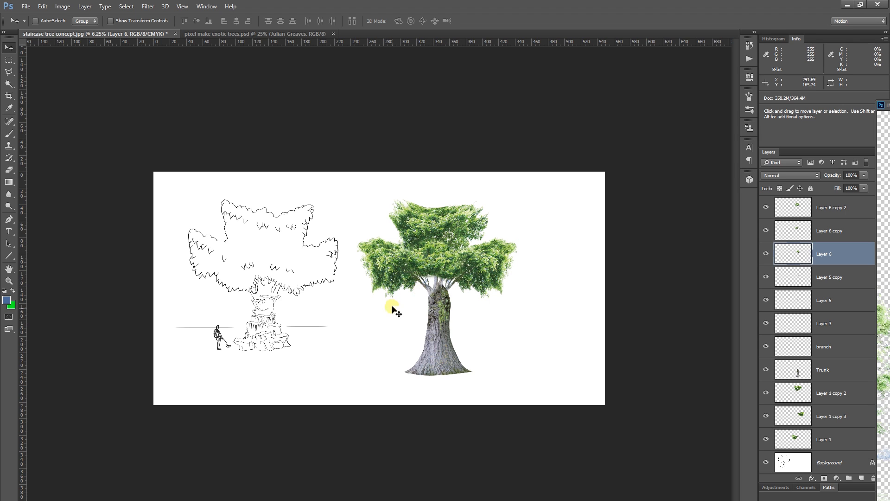
Step: Identify Layer 1 as the left foliage cluster by hiding and showing it, then warp its lower edge downward near the trunk
left_click(398, 272, "ctrl")
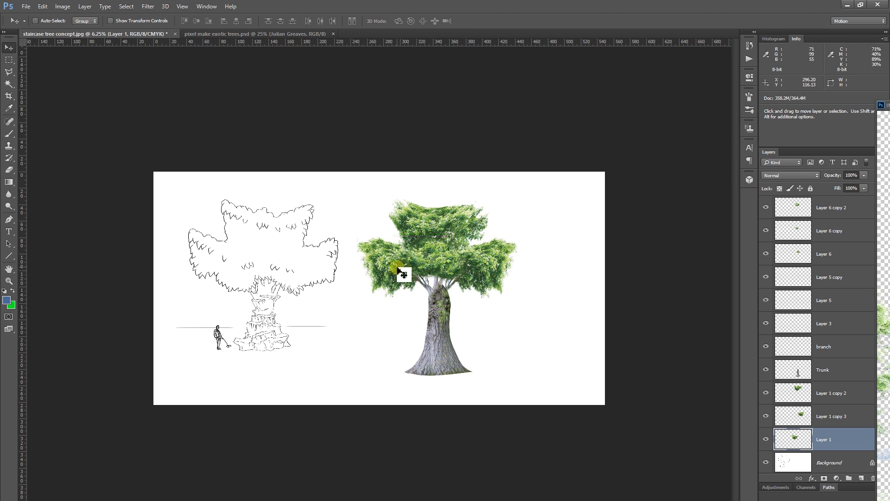
left_click(767, 438)
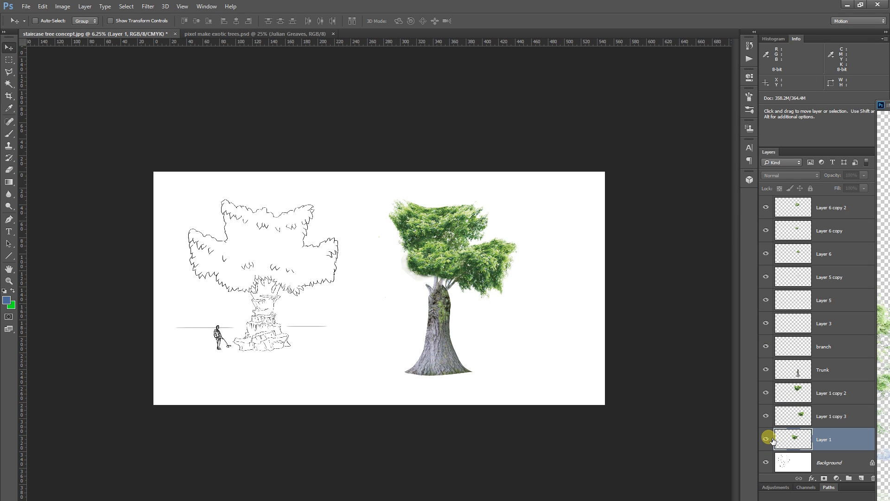
left_click(43, 7)
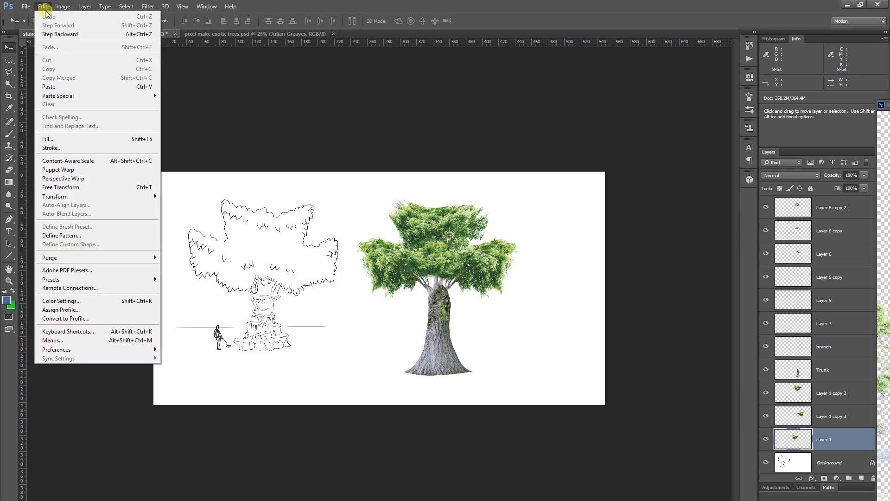
mouse_move(98, 197)
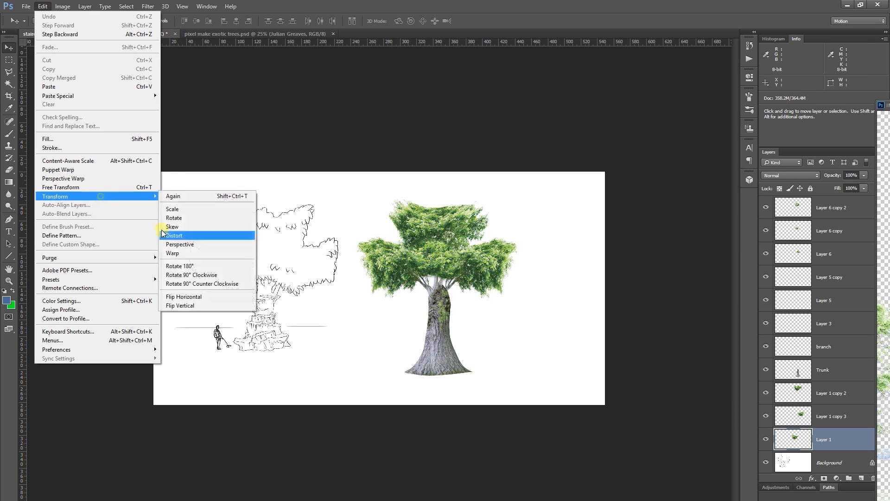
left_click(194, 253)
left_click_drag(416, 312, 421, 334)
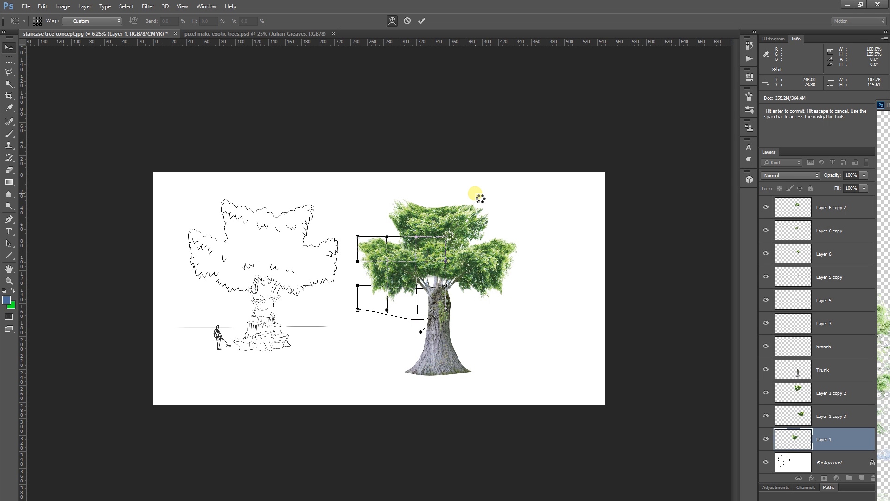
key("ctrl+plus")
key("ctrl+plus")
key("ctrl+plus")
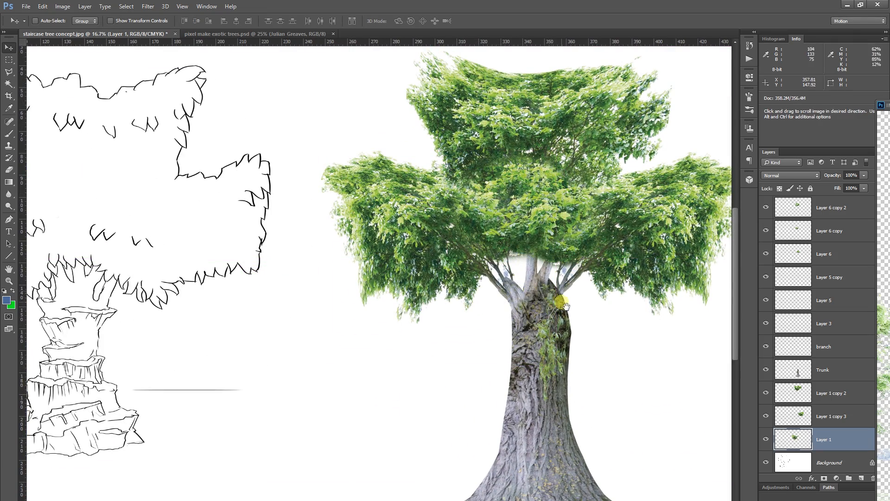
Step: Outline the forked branch right of the trunk with the Polygonal Lasso and copy it to a new layer at the top of the stack
scroll(514, 289, "right", 2)
key("ctrl+plus")
key("ctrl+plus")
left_click(534, 261, "ctrl")
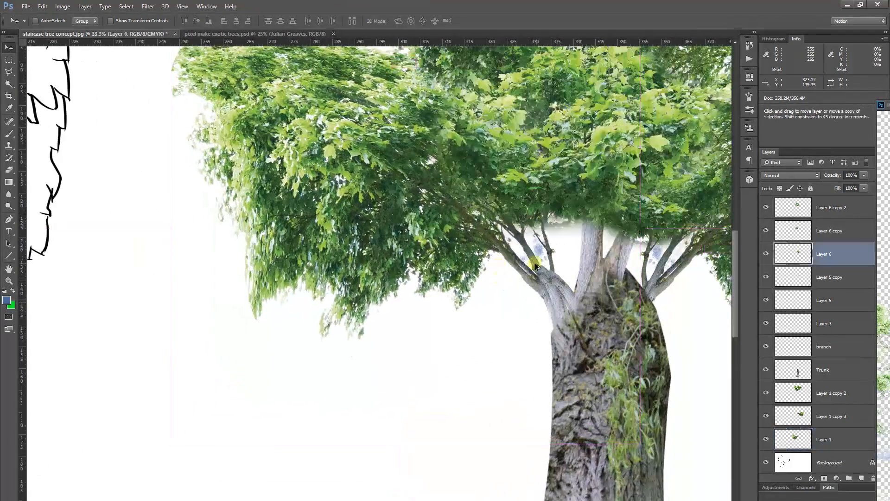
left_click_drag(681, 294, 423, 312)
key("ctrl+r")
left_click(11, 73)
left_click(505, 363)
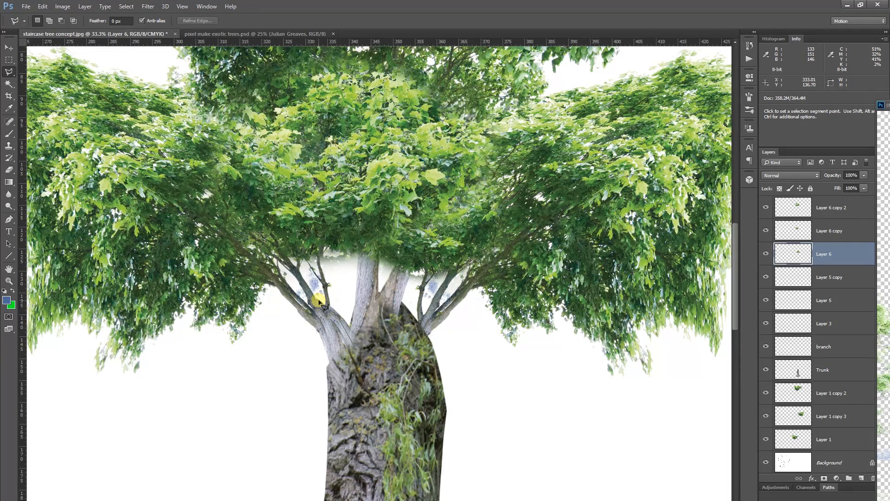
scroll(367, 304, "up", 3)
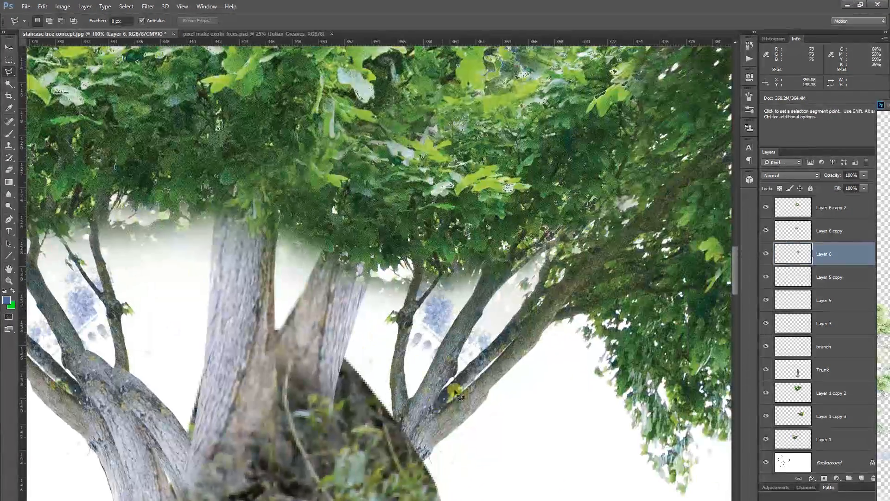
left_click(415, 436)
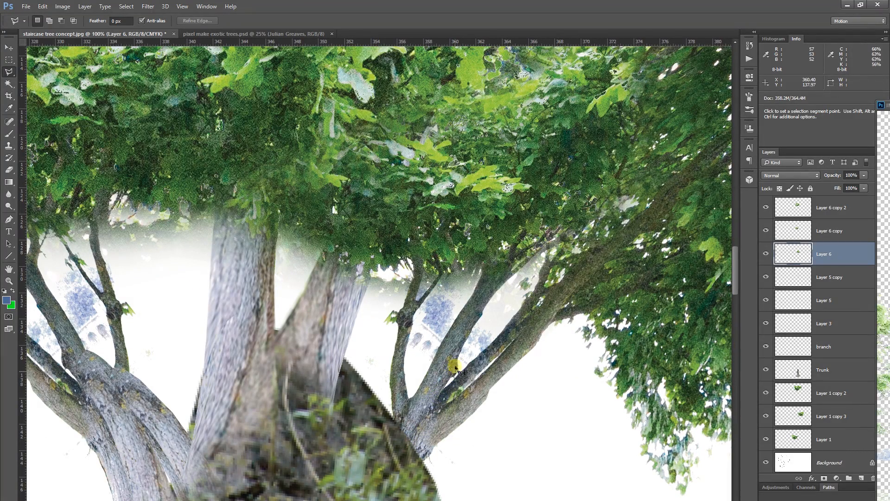
left_click(477, 317)
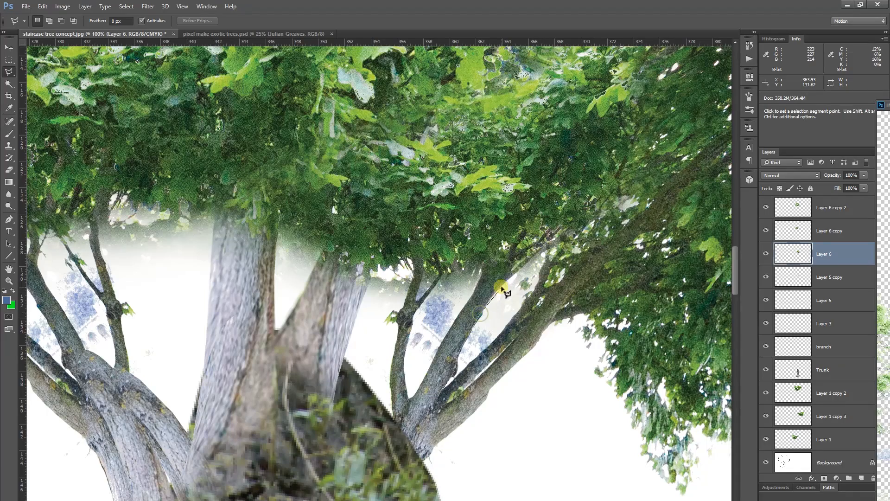
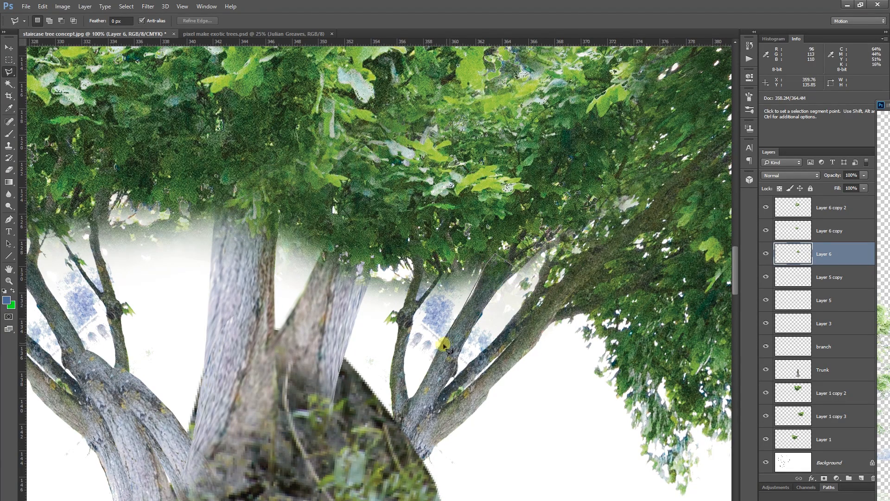
double_click(433, 401)
key("ctrl+d")
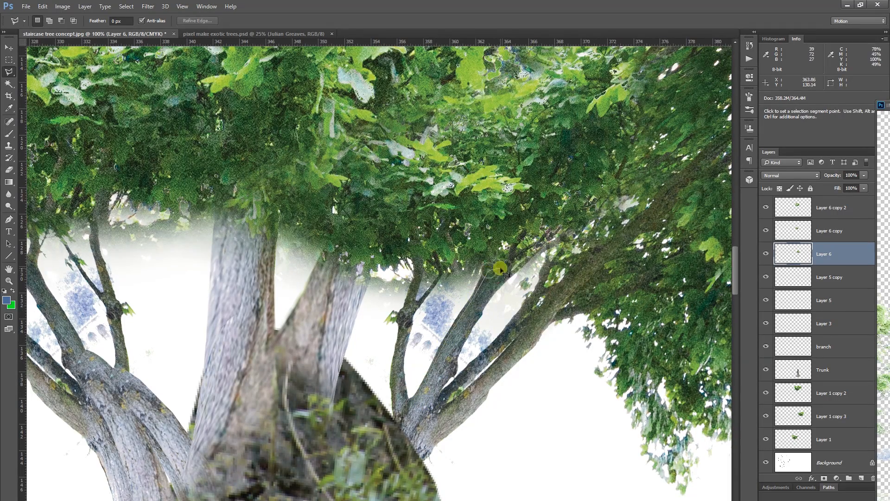
double_click(433, 398)
key("ctrl+j")
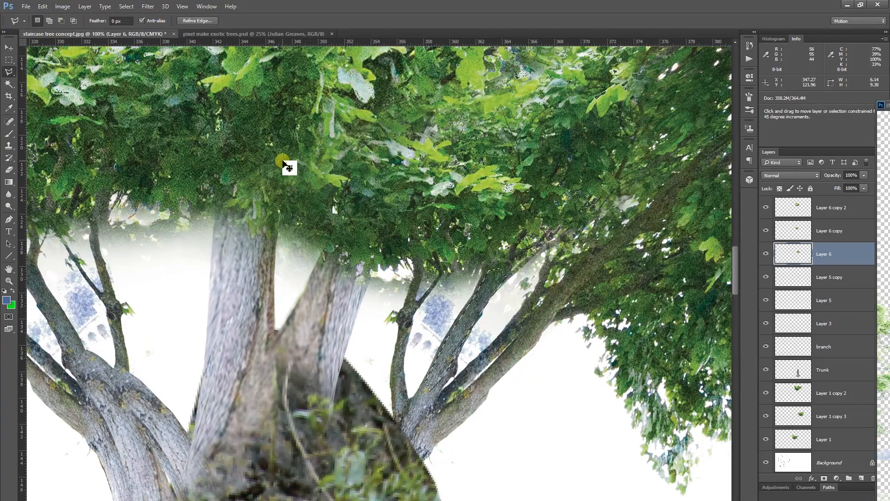
key("ctrl+shift+bracketright")
Step: Copy a second lassoed branch section to its own layer and transform it into place above the trunk
key("ctrl+minus")
key("ctrl+minus")
left_click(292, 295)
double_click(305, 274)
key("ctrl+j")
key("ctrl+t")
left_click_drag(305, 308, 344, 353)
key("Return")
Step: Lasso a third branch section, duplicate it as its own layer, and reshape it to fit the fork of the tree
key("e")
key("l")
left_click_drag(241, 298, 172, 298)
left_click(413, 378)
left_click(449, 303)
double_click(456, 306)
key("ctrl+j")
key("v")
key("ctrl+t")
left_click_drag(457, 301, 467, 264)
left_click(43, 7)
mouse_move(93, 191)
left_click(185, 248)
left_click_drag(401, 381, 377, 387)
key("Return")
Step: Outline another branch beside the trunk, copy it merged, paste it as a new layer and reposition it among the branches
left_click_drag(490, 363, 387, 375)
key("l")
left_click(361, 352)
left_click(406, 299)
double_click(407, 306)
left_click(42, 7)
left_click(74, 76)
left_click(42, 6)
left_click(71, 77)
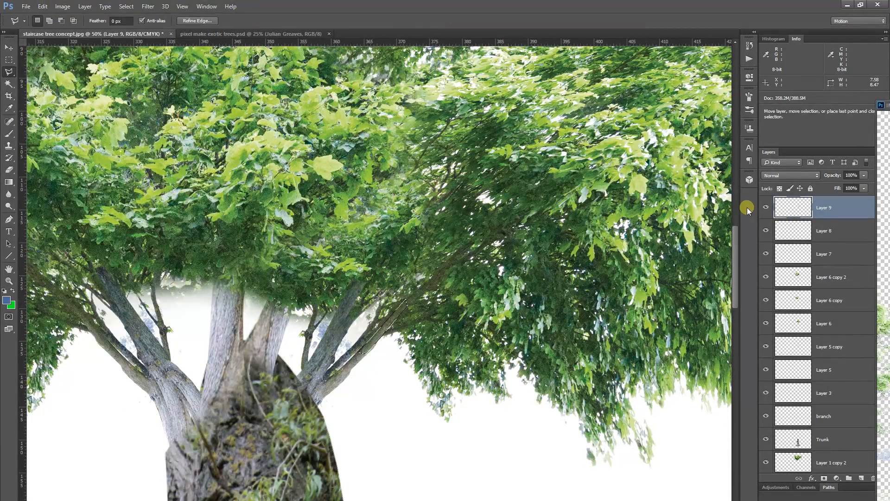
key("ctrl+v")
key("ctrl+t")
left_click_drag(341, 352, 389, 384)
left_click(9, 47)
left_click(525, 201)
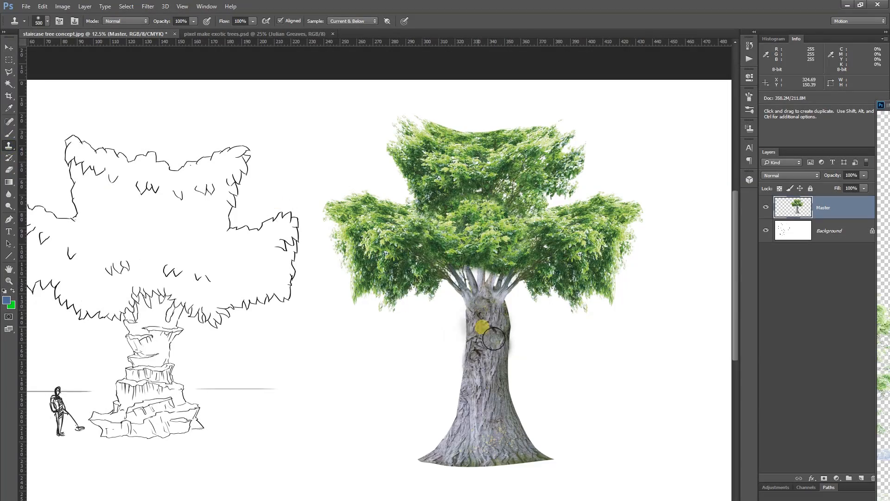
Step: Retouch the upper trunk's right side on the Master layer with a 250 px Clone Stamp brush, undoing the last dab
left_click_drag(494, 338, 524, 337)
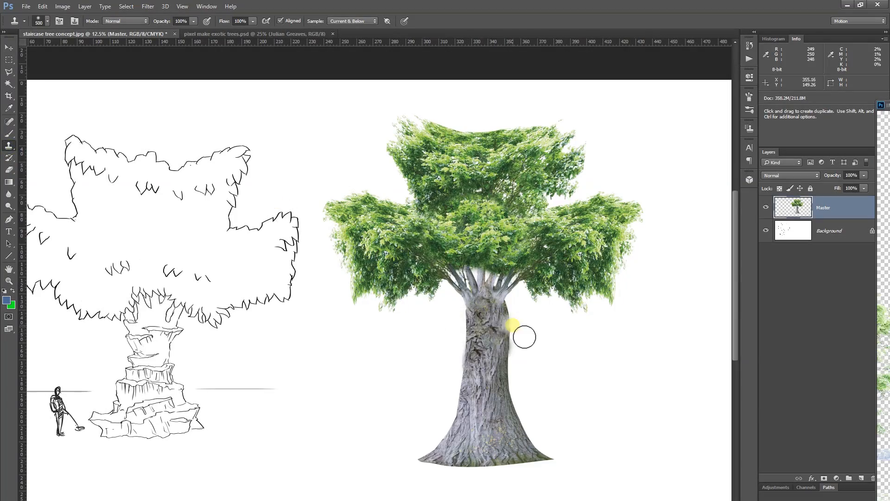
scroll(514, 327, "up", 4)
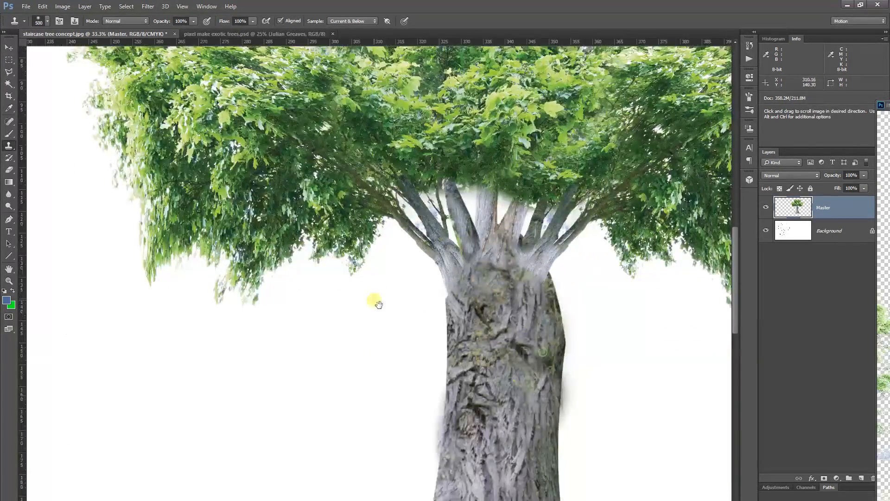
key("bracketleft")
key("bracketleft")
key("bracketleft")
key("bracketleft")
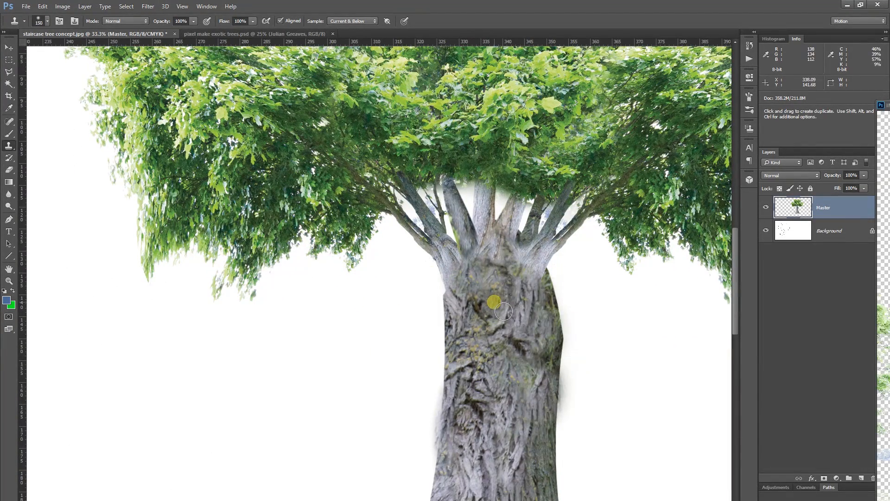
key("bracketright")
left_click(553, 370)
key("ctrl+alt+z")
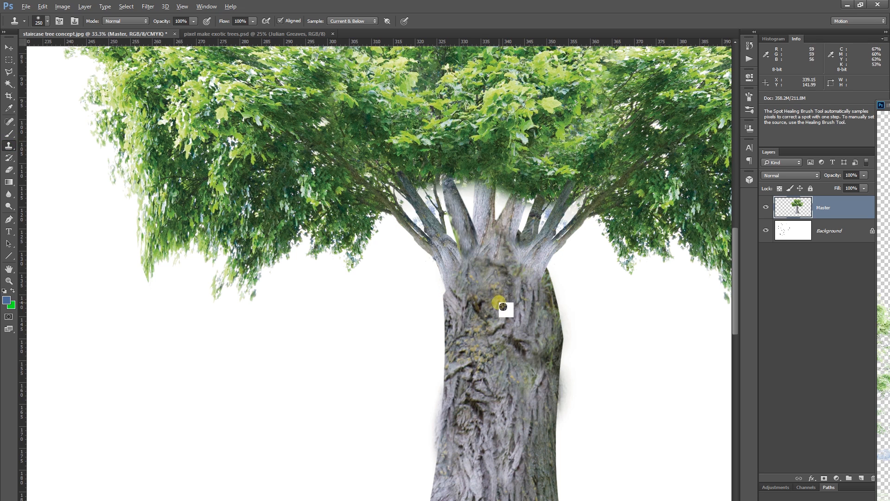
Step: Try cloning foliage with the Clone Stamp onto the blank area beside the trunk, and undo the painted leaves
left_click(391, 301, "alt")
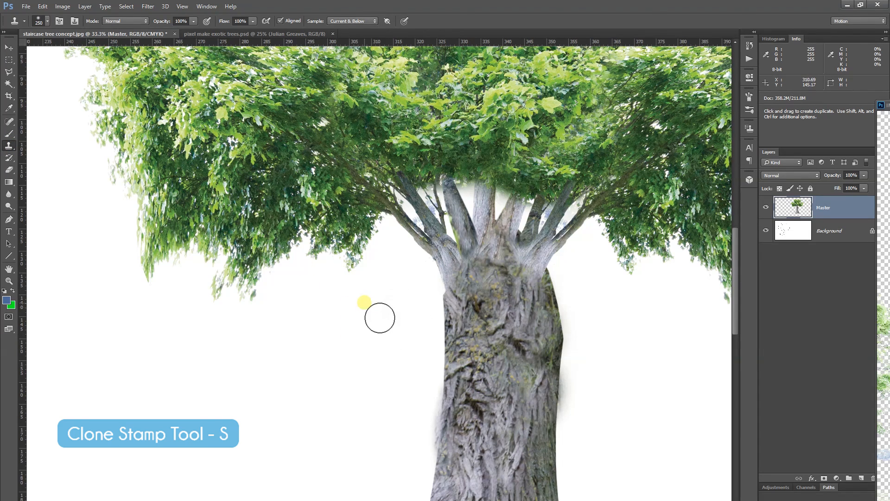
left_click_drag(389, 296, 393, 332)
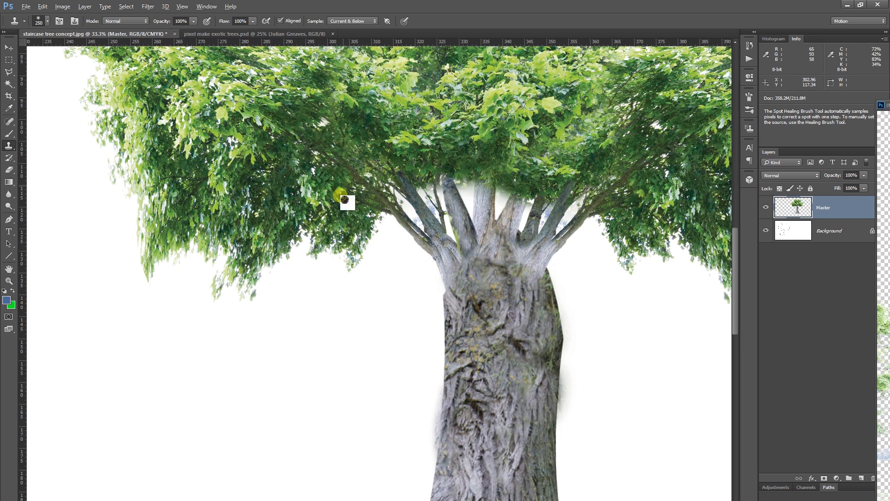
left_click(498, 148, "alt")
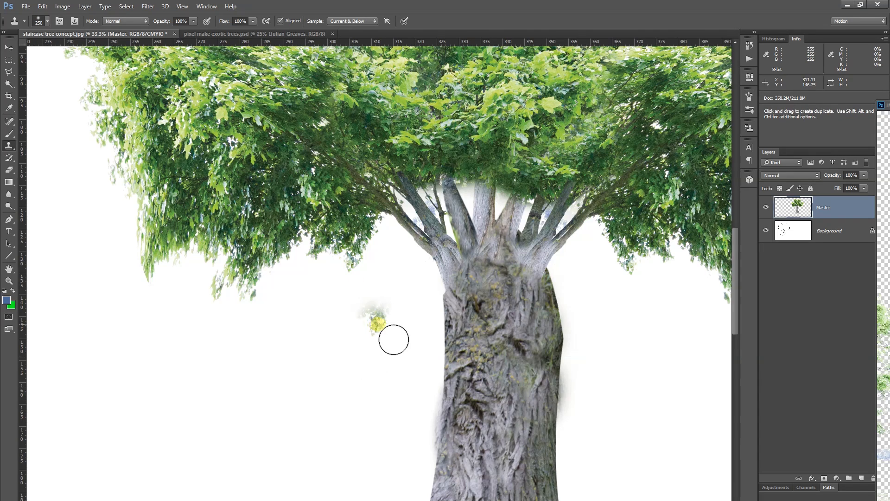
mouse_move(425, 332)
left_mouse_down()
mouse_move(353, 331)
mouse_move(416, 334)
mouse_move(343, 299)
left_mouse_up()
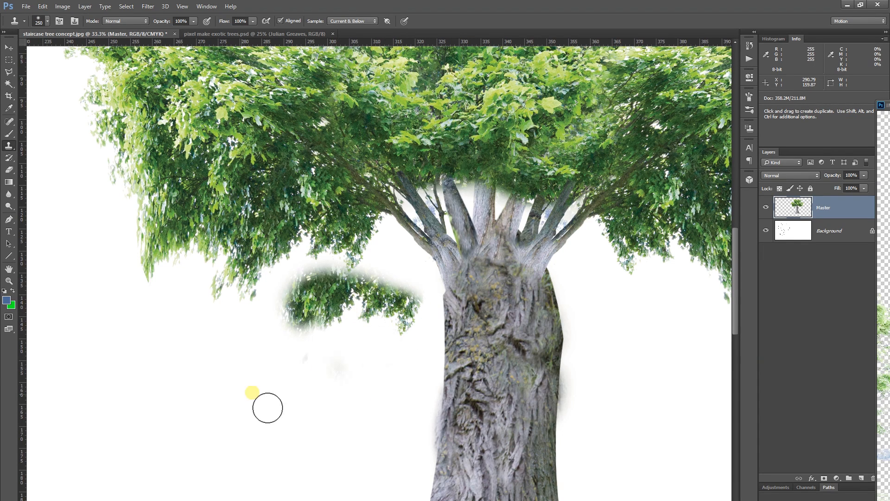
key("ctrl+z")
key("j")
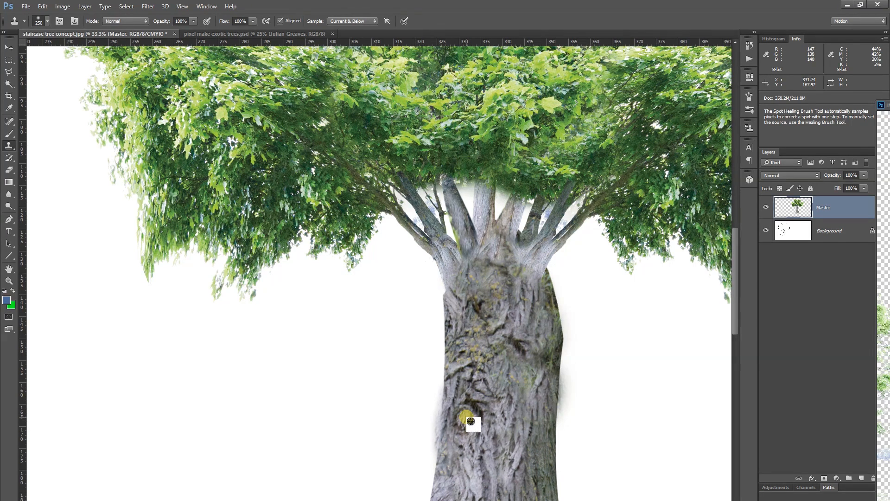
Step: Try cloning a patch of trunk bark onto the blank canvas beside the tree, and undo it
left_click(466, 416, "alt")
left_click(455, 416, "alt")
mouse_move(240, 402)
left_mouse_down()
mouse_move(213, 393)
mouse_move(262, 442)
mouse_move(328, 431)
mouse_move(297, 401)
mouse_move(192, 429)
mouse_move(259, 469)
mouse_move(278, 461)
mouse_move(278, 411)
left_mouse_up()
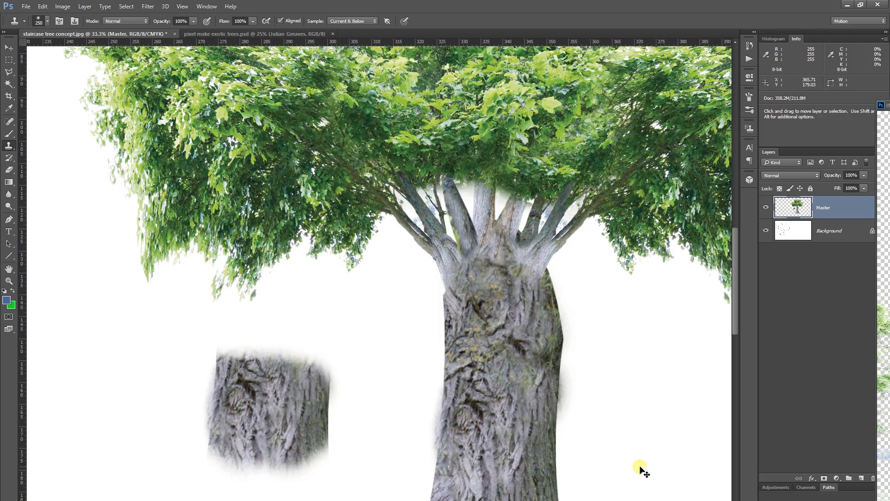
key("ctrl+z")
Step: Try cloning clean bark from the lower trunk over the upper trunk directly on the Master layer, and undo it
key("space")
left_click_drag(376, 245, 287, 260)
mouse_move(410, 403)
left_mouse_down()
mouse_move(431, 255)
mouse_move(399, 364)
mouse_move(447, 315)
left_mouse_up()
left_click(436, 415)
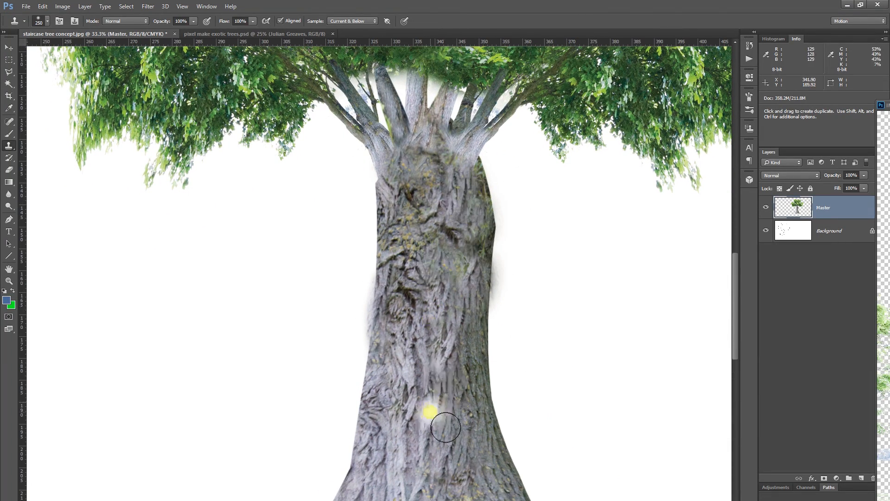
key("j")
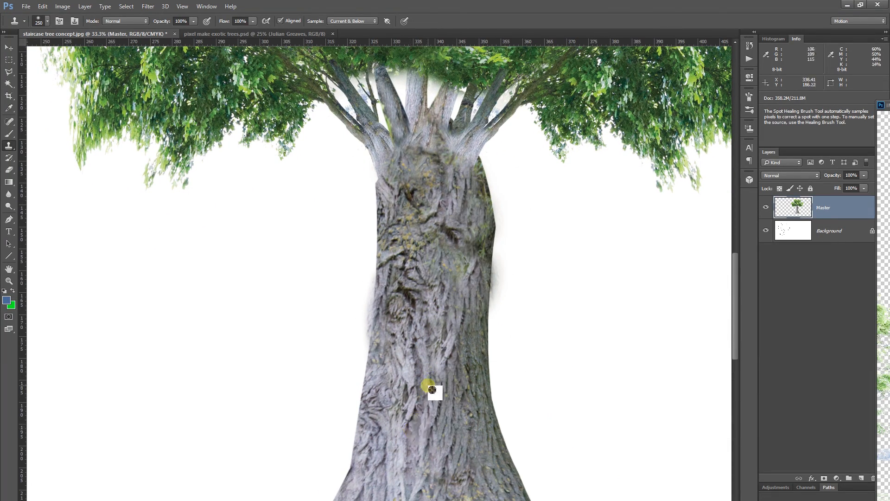
left_click(426, 364, "alt")
mouse_move(457, 251)
left_mouse_down()
mouse_move(465, 237)
mouse_move(434, 249)
left_mouse_up()
key("ctrl+z")
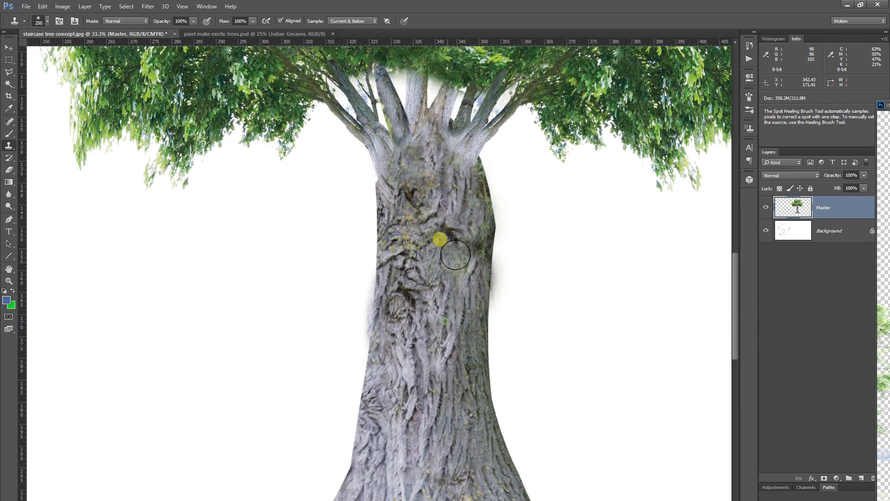
left_click_drag(413, 160, 427, 171)
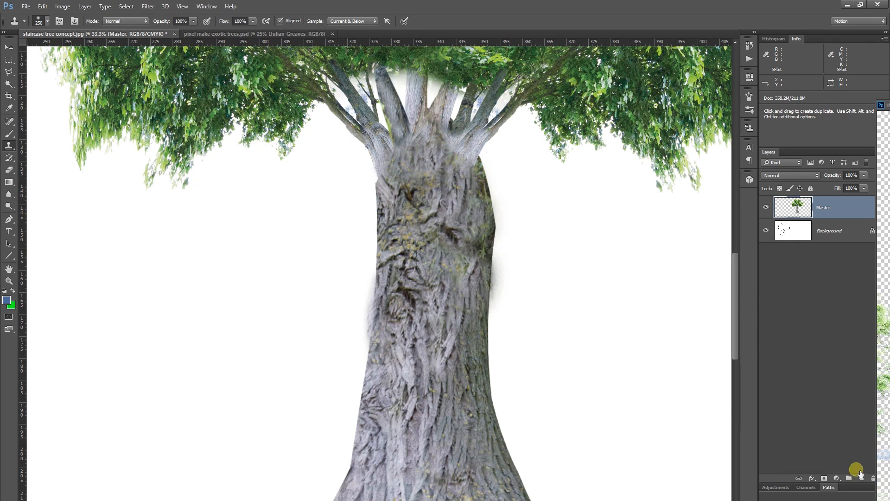
Step: Add a new layer above Master and clone bark onto it over the mossy upper and lower parts of the trunk
left_click(861, 476)
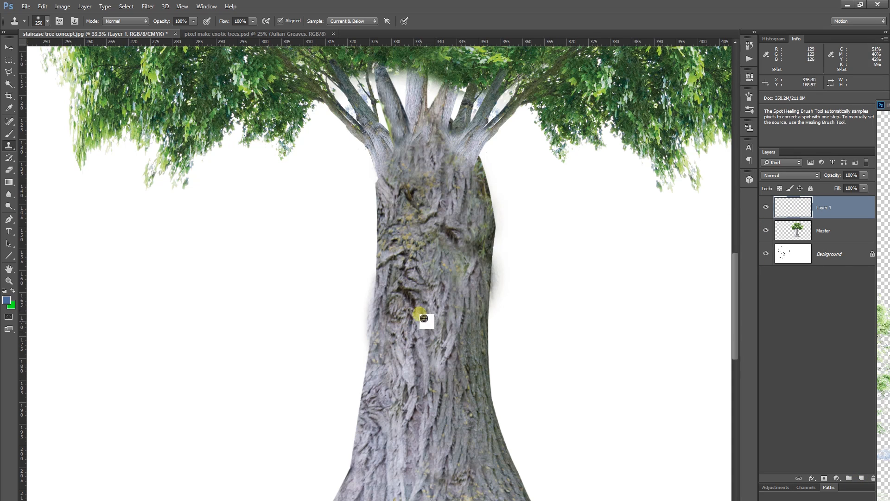
left_click(409, 412, "alt")
mouse_move(471, 246)
left_mouse_down()
mouse_move(471, 228)
mouse_move(471, 246)
mouse_move(455, 236)
mouse_move(463, 227)
left_mouse_up()
left_click(404, 421, "alt")
mouse_move(378, 400)
left_mouse_down()
mouse_move(388, 387)
mouse_move(442, 429)
mouse_move(437, 484)
mouse_move(488, 434)
mouse_move(453, 418)
mouse_move(453, 391)
mouse_move(466, 466)
left_mouse_up()
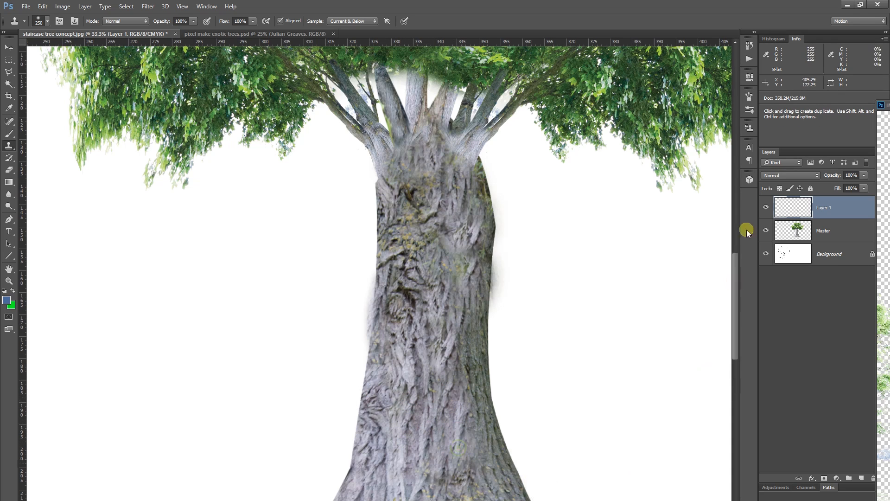
Step: Compare the trunk with and without the cloned bark on Layer 1, and set that layer's opacity to 58%
left_click(766, 208)
left_click(766, 207)
left_click(766, 207)
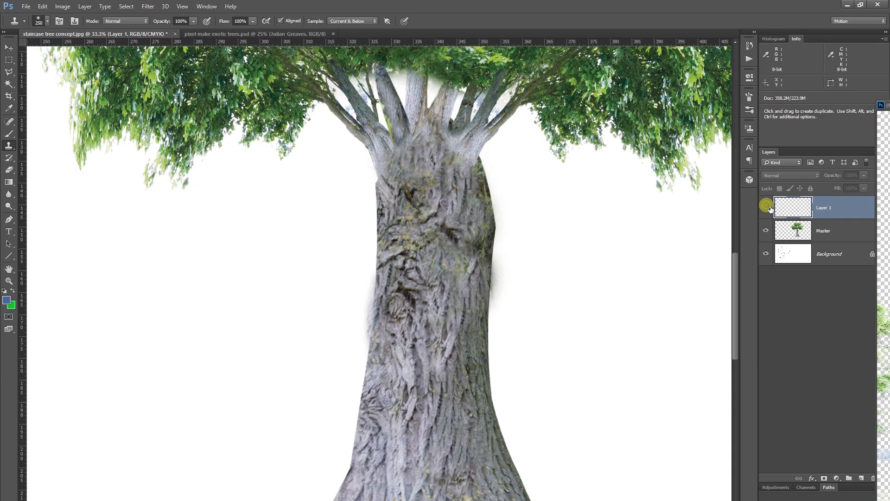
left_click(768, 208)
left_click(767, 206)
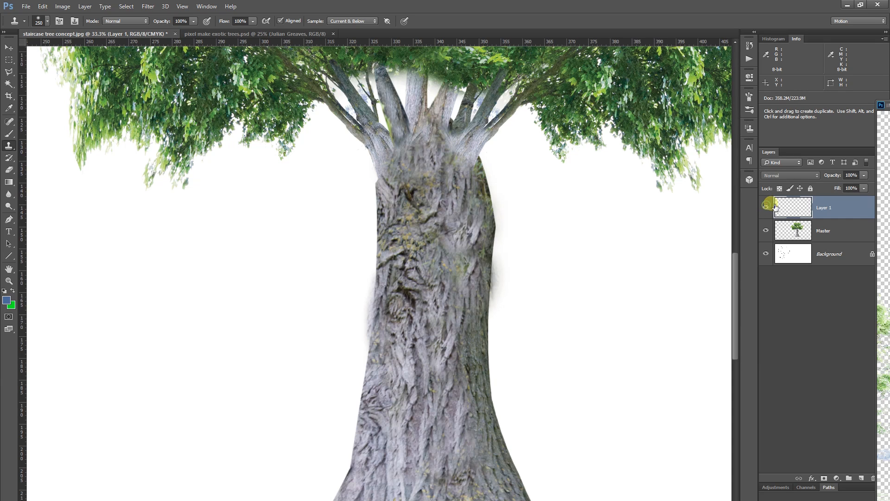
left_click_drag(860, 188, 844, 187)
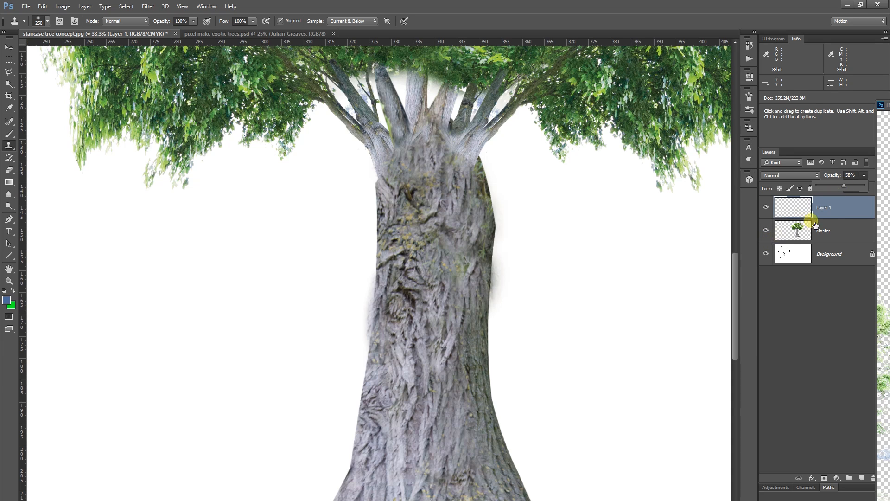
Step: Try merging the Master layer with Layer 1, undo the merge, and check Layer 1's effect by toggling its visibility
left_click(830, 231)
left_click(837, 210, "shift")
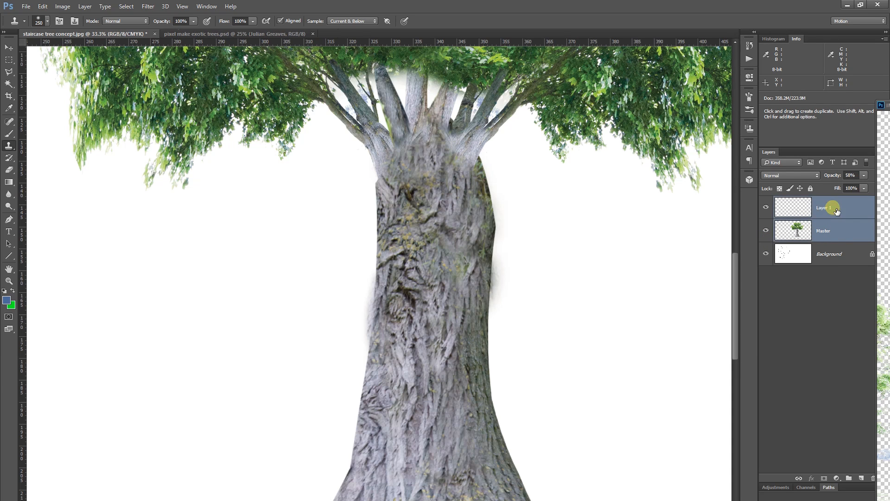
right_click(836, 209)
left_click(781, 416)
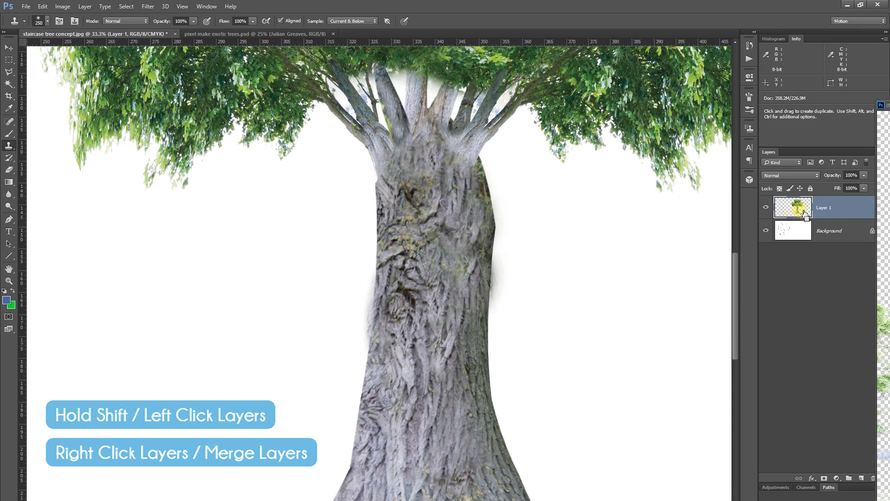
key("ctrl+z")
left_click(766, 208)
left_click(765, 208)
left_click(765, 208)
left_click(765, 208)
Step: Merge Layer 1 and the Master layer into a single layer
left_click(841, 266)
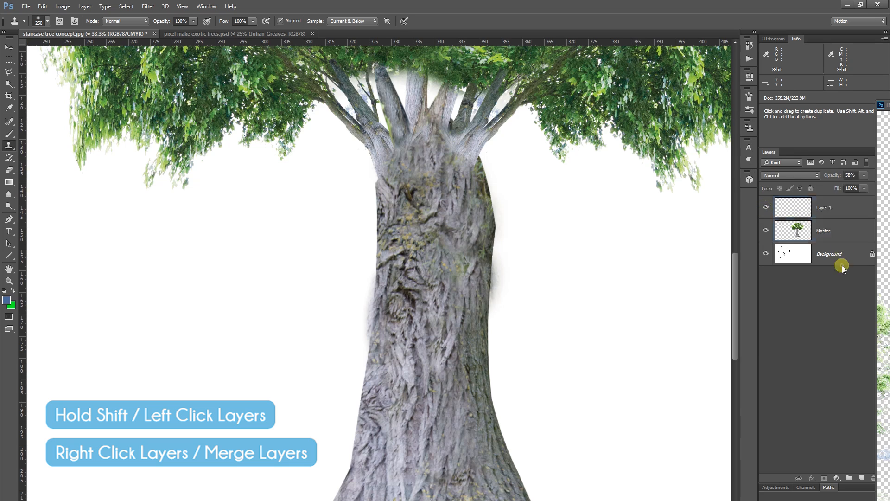
left_click(838, 216)
key("shift")
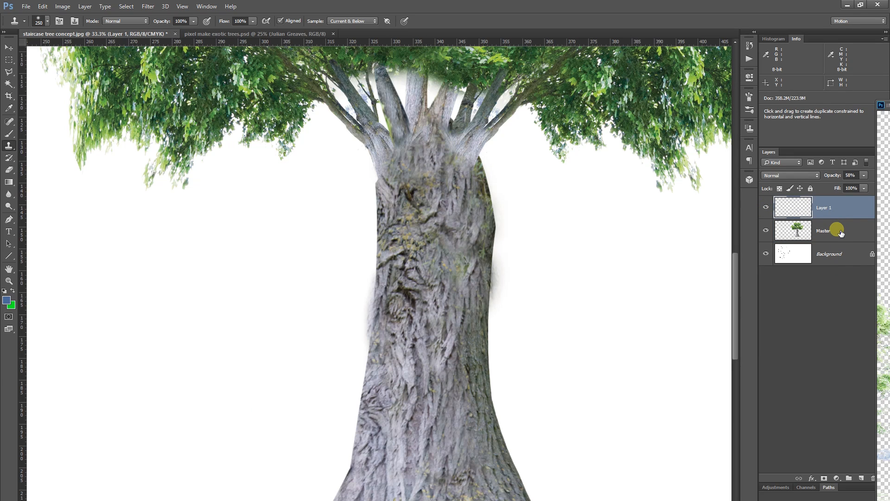
left_click(842, 234, "shift")
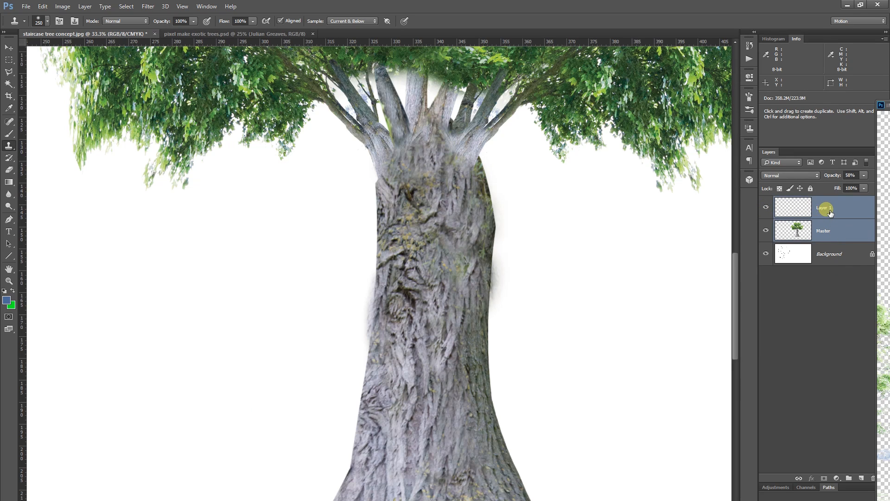
right_click(830, 212)
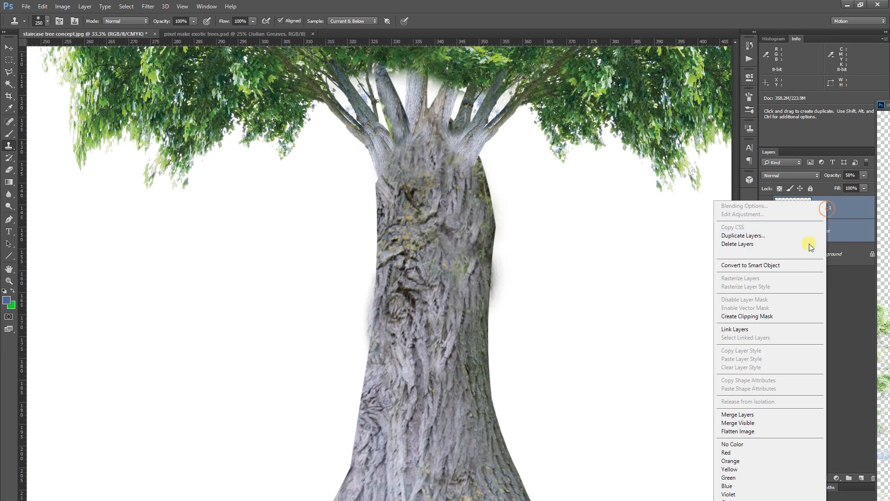
left_click(780, 414)
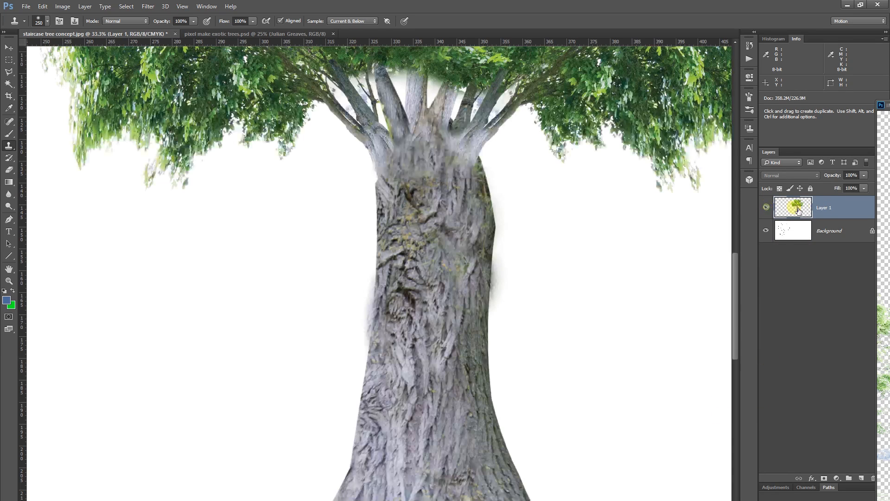
right_click(830, 204)
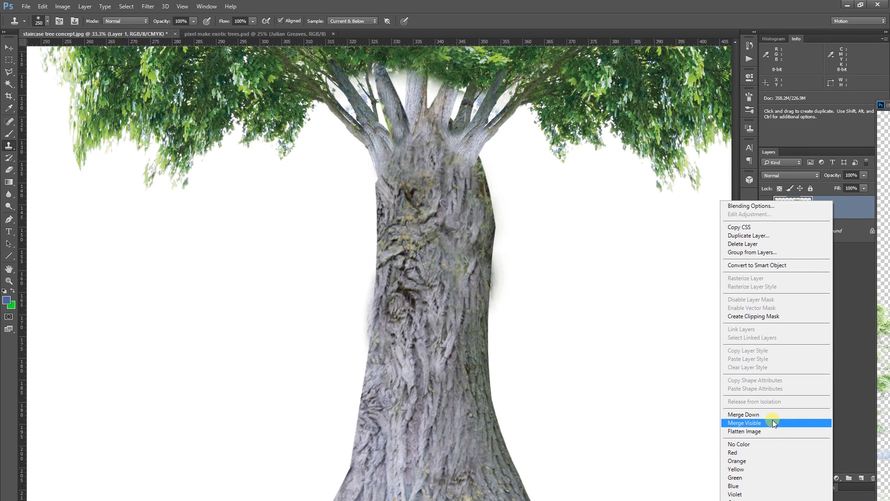
left_click(863, 237)
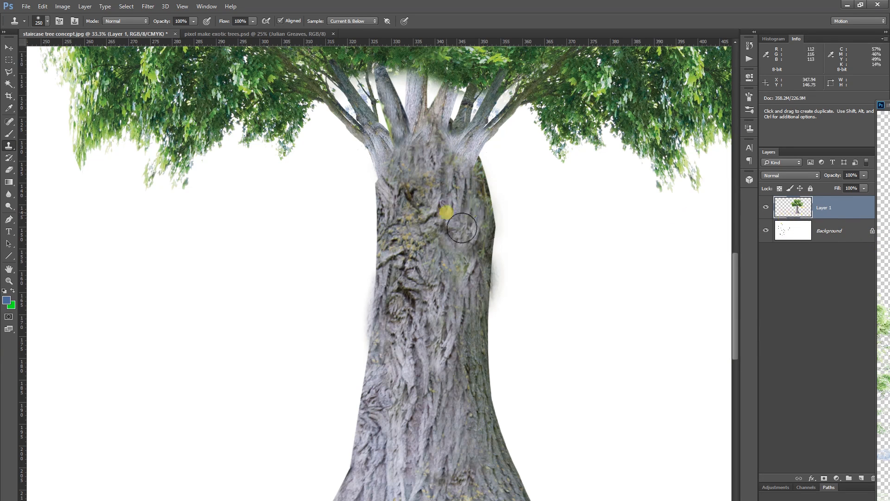
Step: Examine the whole merged tree against the line sketch beside it, toggling the tree layer's visibility
key("ctrl+minus")
key("ctrl+minus")
key("ctrl+minus")
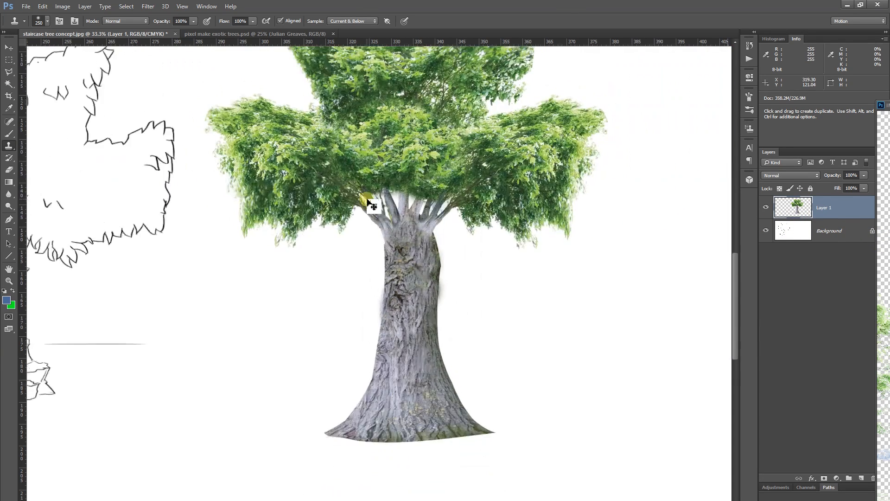
left_click_drag(422, 343, 565, 321)
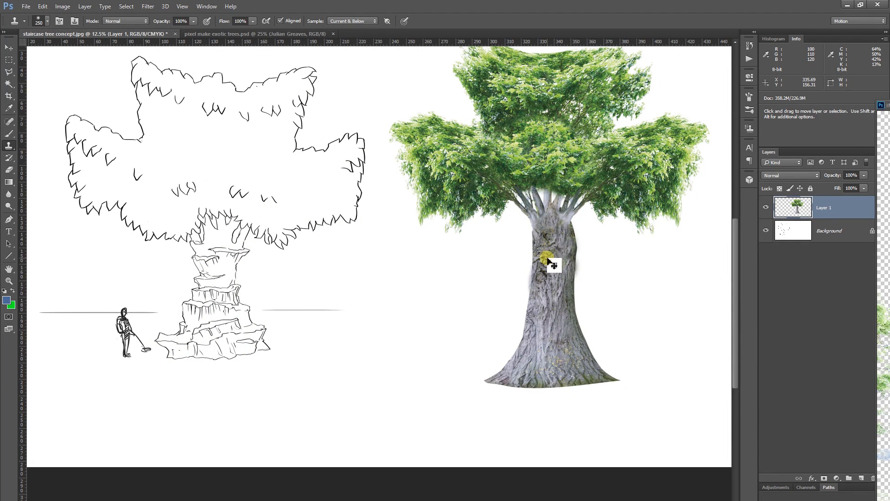
key("ctrl+plus")
left_click_drag(478, 264, 291, 293)
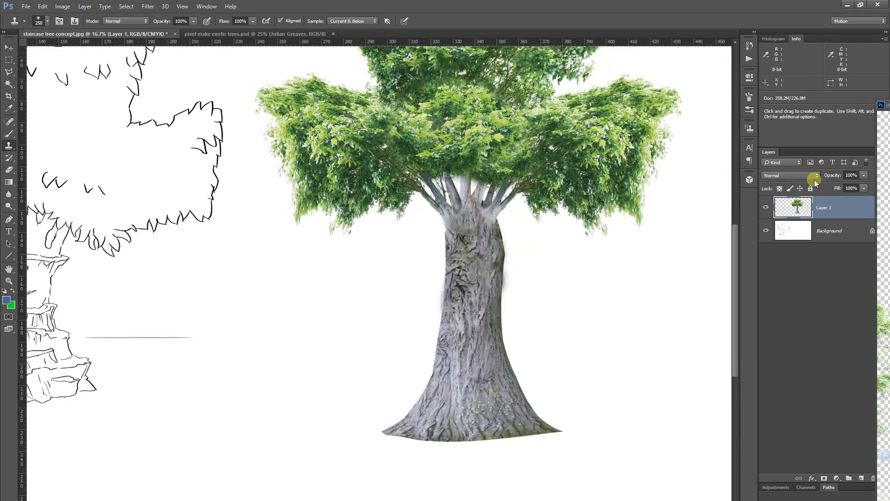
left_click(767, 208)
left_click(767, 208)
left_click_drag(172, 299, 337, 320)
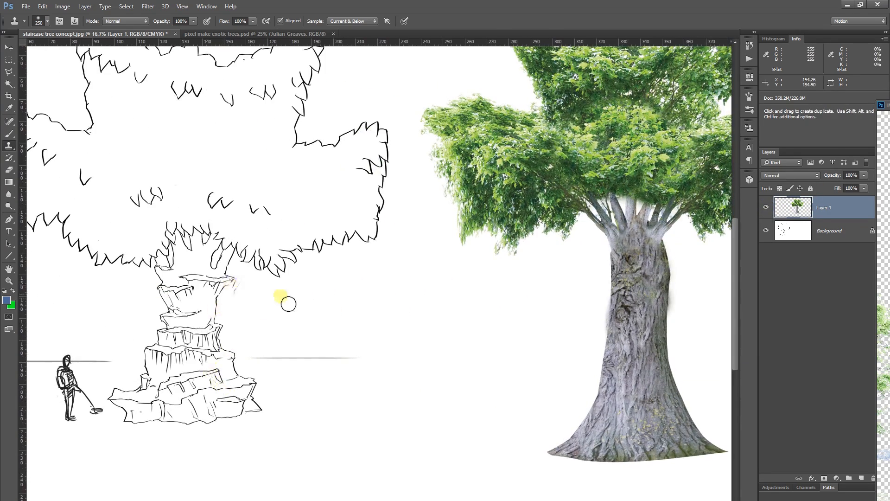
left_click_drag(489, 321, 199, 361)
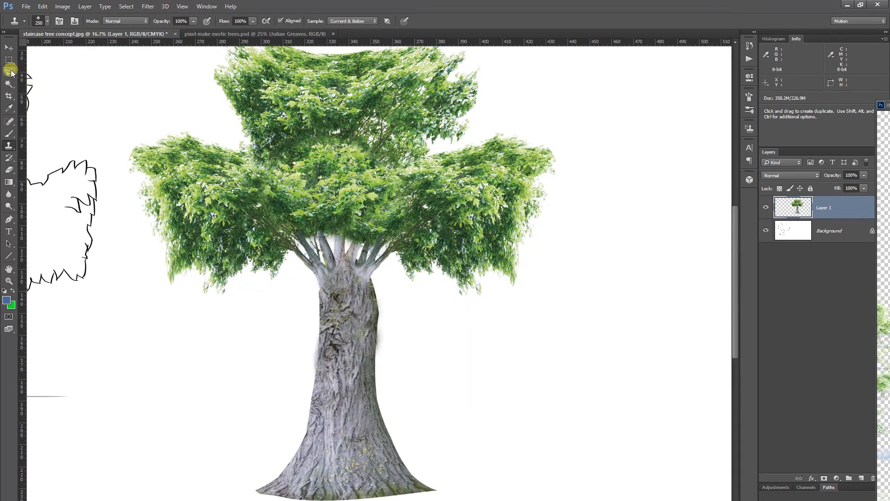
Step: Activate the Polygonal Lasso tool and inspect the trunk closely, comparing its shape with the sketch's stepped trunk
left_click(8, 73)
left_click(766, 208)
left_click(766, 208)
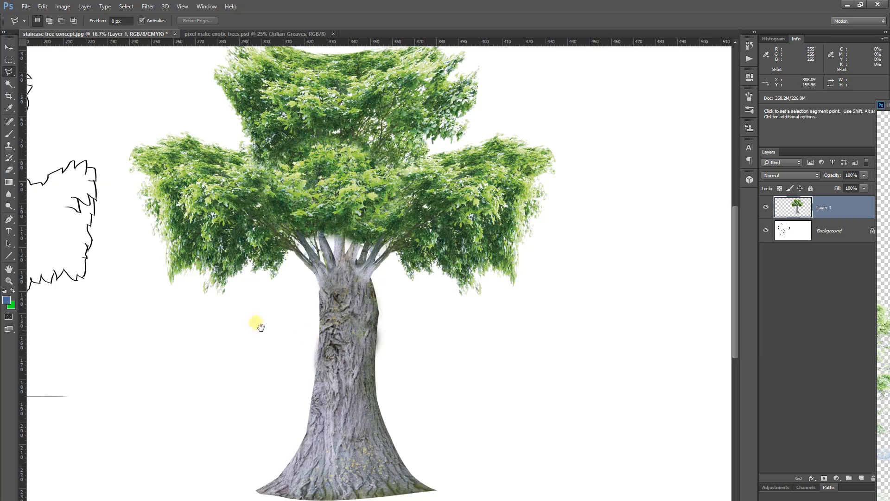
left_click_drag(260, 327, 433, 298)
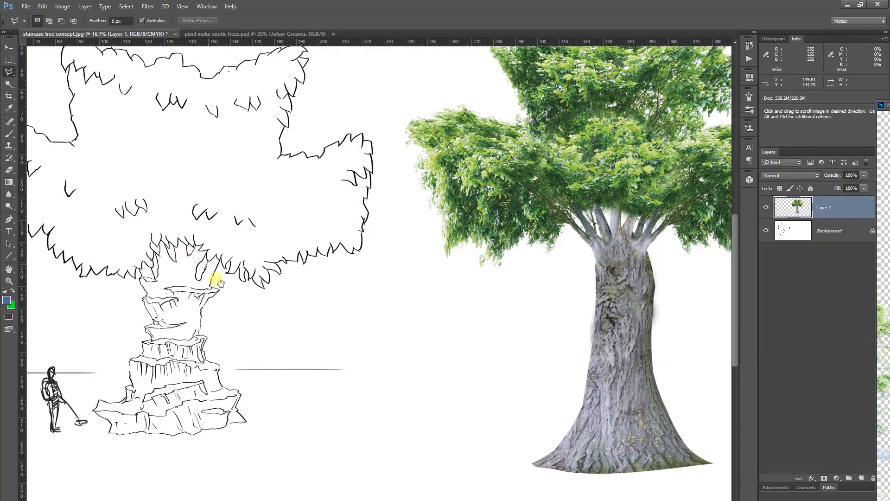
left_click_drag(431, 244, 223, 256)
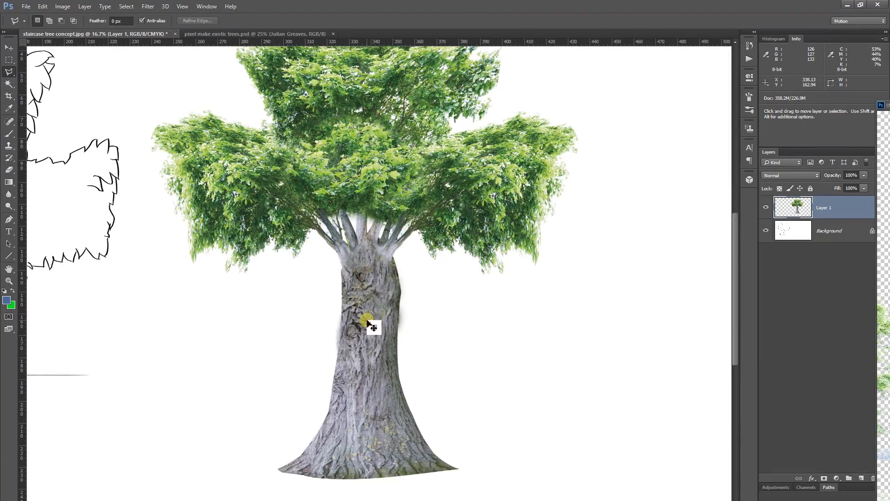
key("ctrl+plus")
scroll(369, 324, "up", 2)
left_click_drag(388, 255, 334, 188)
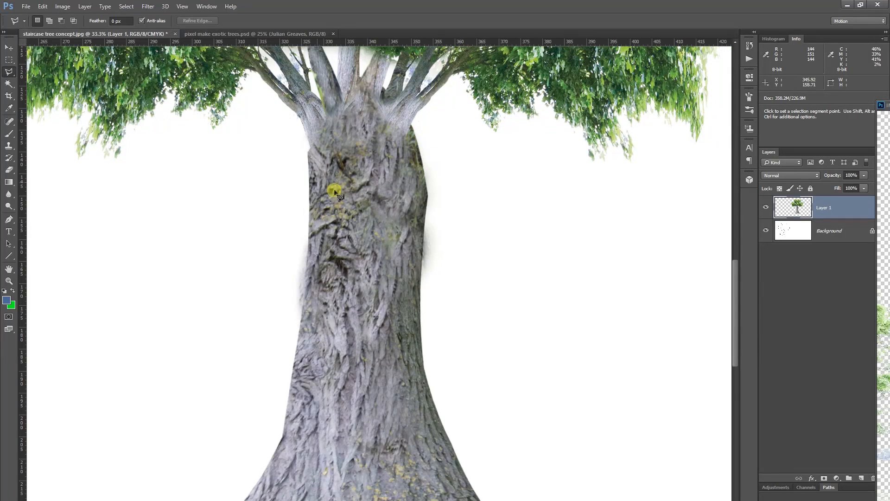
left_click(765, 207)
left_click(766, 207)
left_click_drag(316, 351, 368, 269)
key("ctrl+minus")
key("ctrl+minus")
key("ctrl+minus")
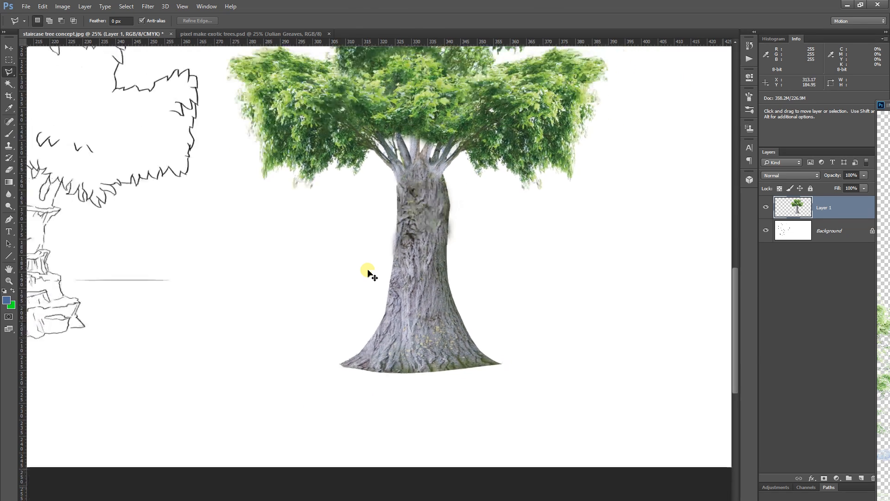
left_click_drag(368, 270, 462, 320)
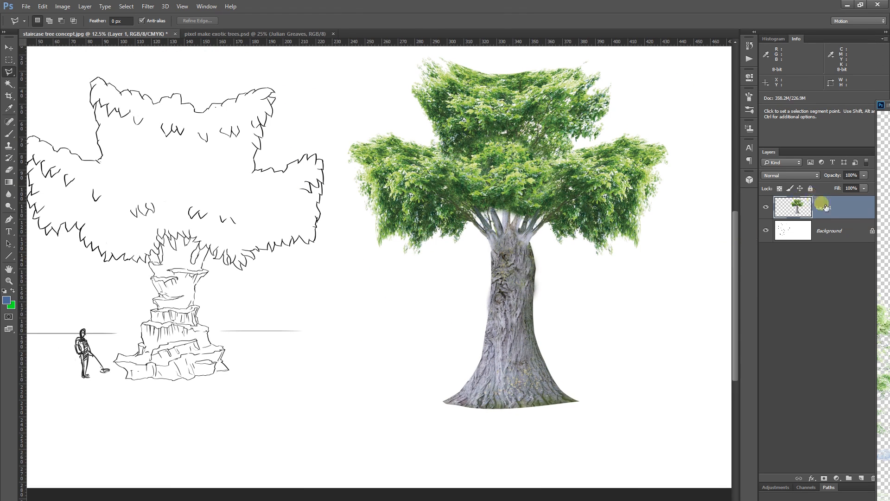
Step: Rename the merged tree layer Master and duplicate it as a new layer named chopped
type("Master")
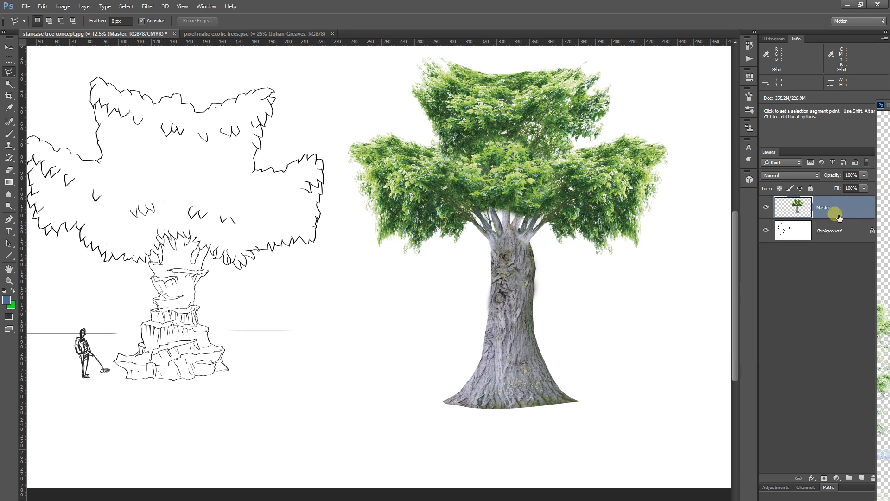
right_click(834, 208)
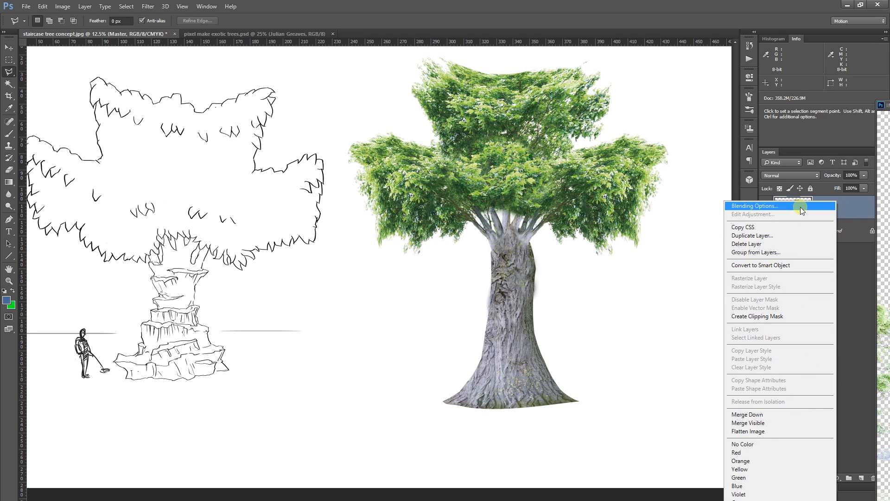
left_click(775, 235)
left_click(516, 172)
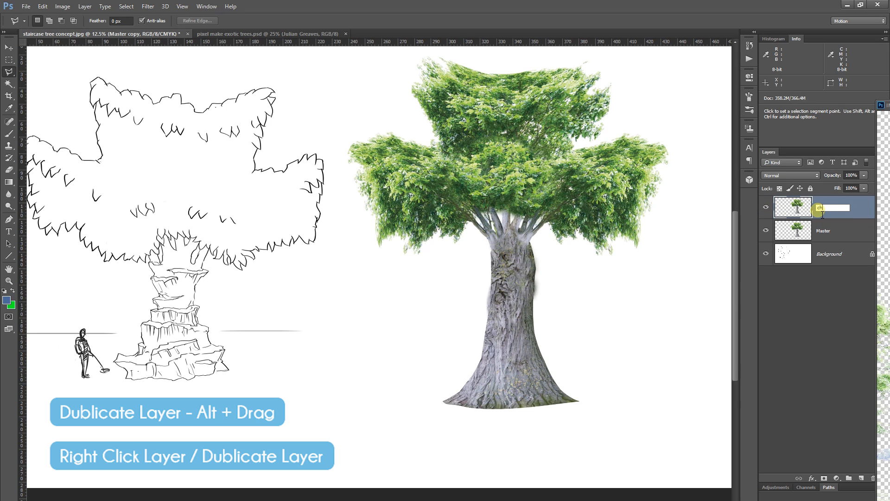
type("chopped")
key("Return")
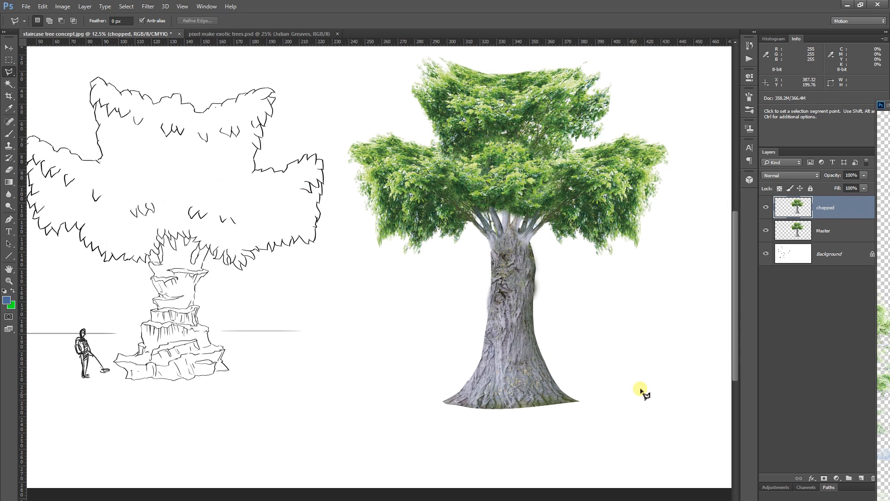
Step: Select a thin jagged strip across the flared lower trunk with the Polygonal Lasso, about 59 wide and 6 high
key("ctrl+plus")
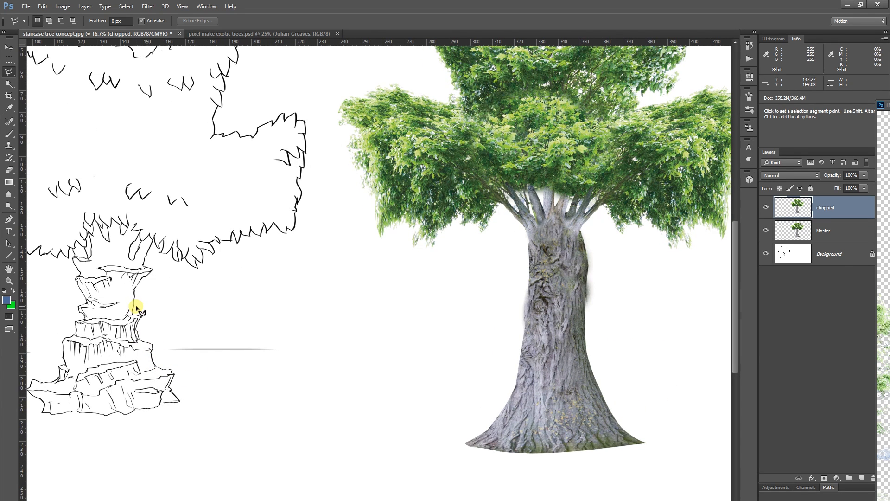
left_click(596, 414)
left_click(584, 412)
left_click(534, 414)
left_click(498, 412)
double_click(493, 421)
left_click(505, 427)
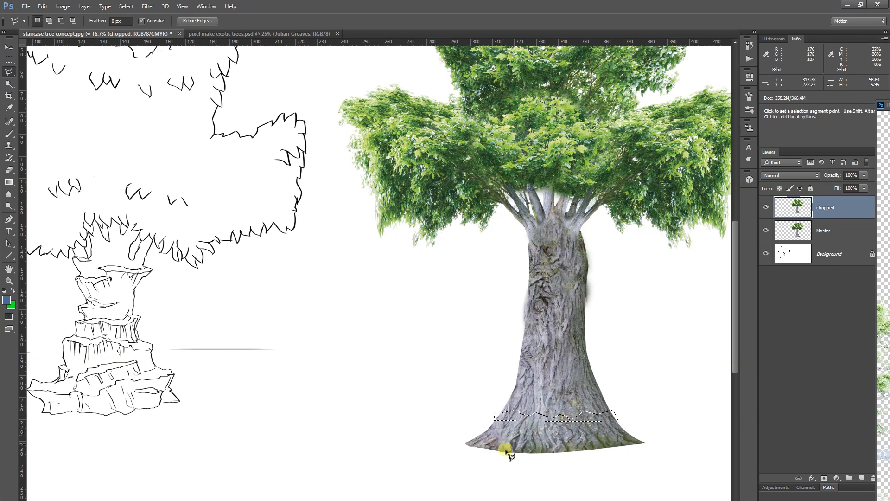
key("ctrl+j")
key("ctrl+plus")
left_click_drag(502, 391, 384, 265)
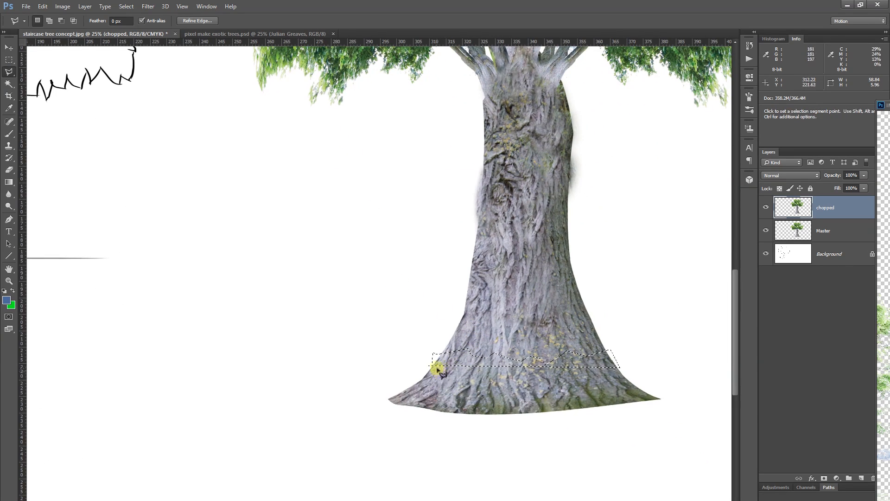
left_click(434, 361)
key("ctrl+z")
mouse_move(266, 354)
left_mouse_down()
mouse_move(592, 367)
mouse_move(169, 339)
left_mouse_up()
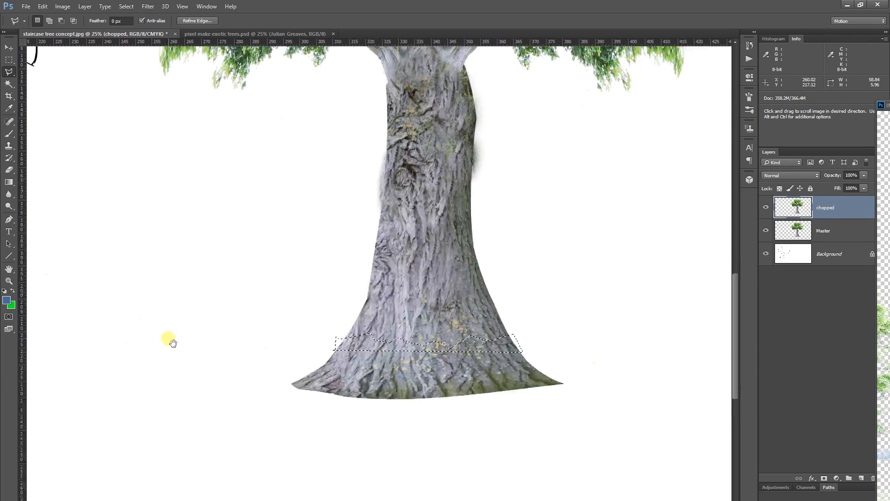
key("shift")
left_click(323, 359)
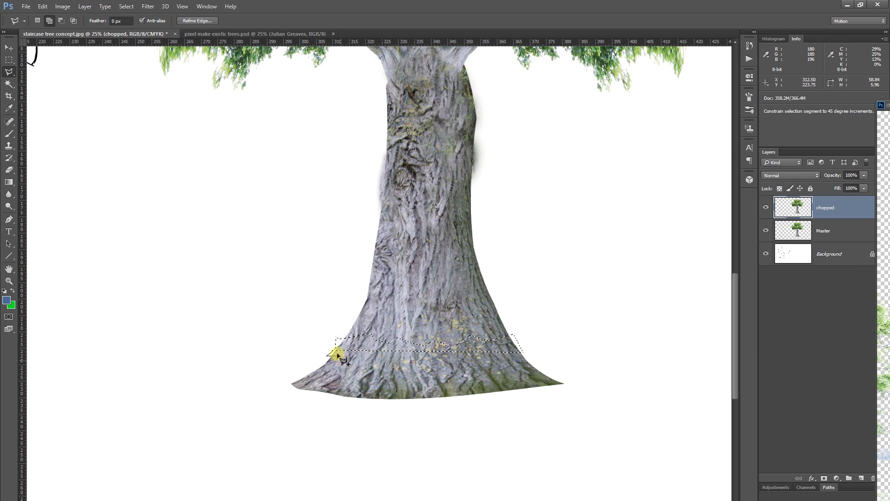
left_click(338, 347)
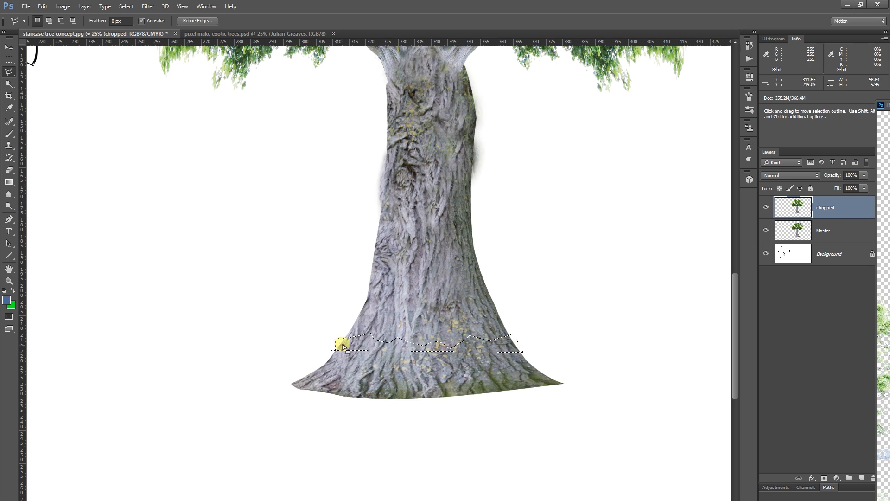
Step: Add a jagged area beneath the strip to the selection, extending it past both trunk edges to about 65 by 11
left_click(342, 346, "shift")
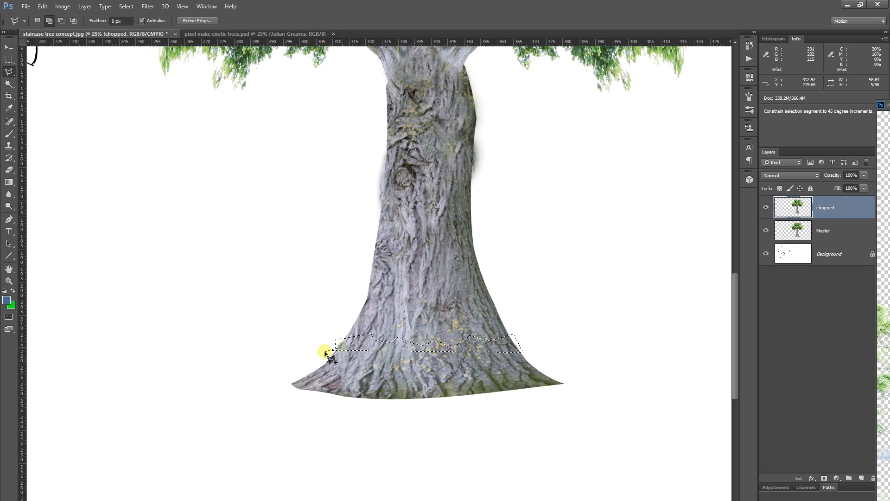
left_click(344, 358)
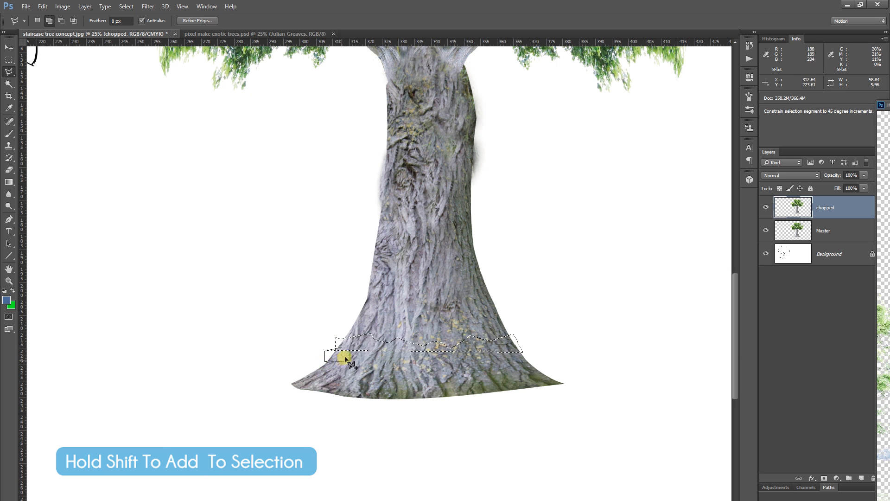
left_click(335, 358)
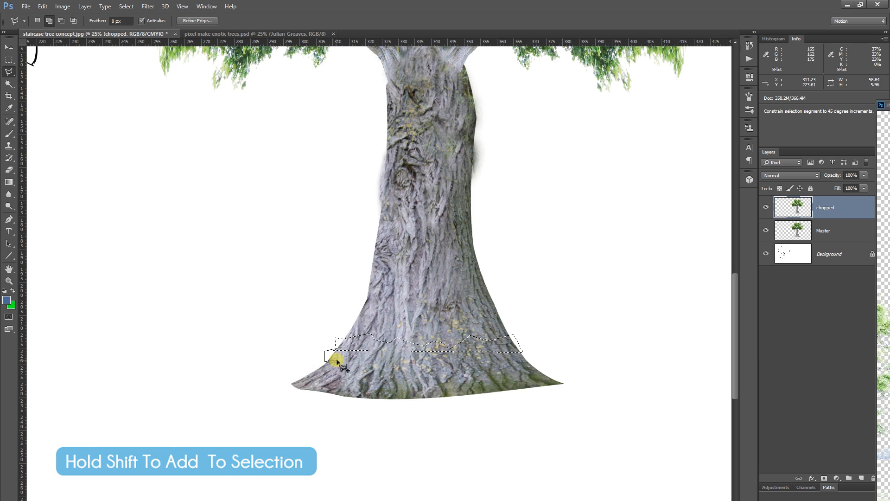
left_click(356, 369)
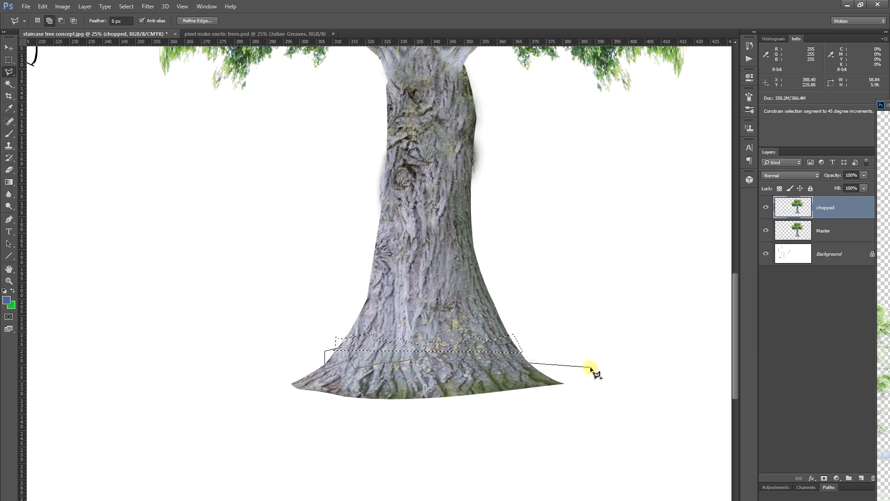
double_click(533, 358)
key("shift")
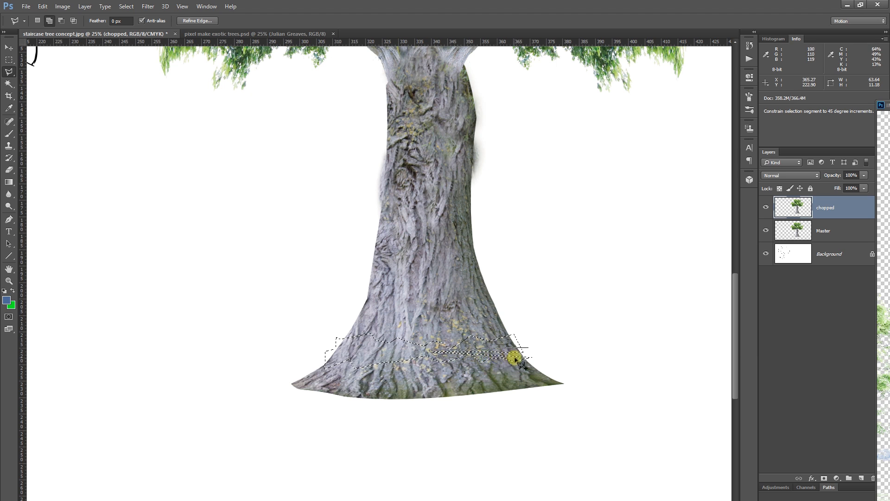
Step: Move the selected bark strip slightly up the trunk on the chopped layer
left_click(11, 46)
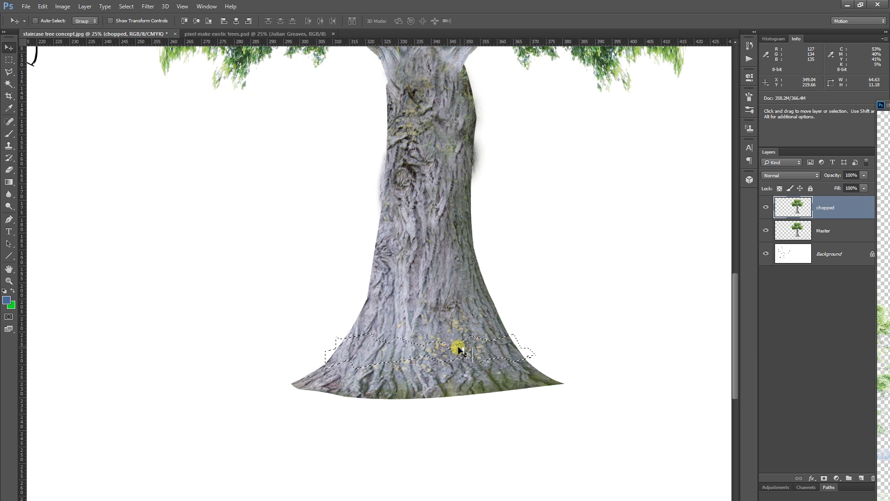
mouse_move(489, 353)
left_mouse_down()
mouse_move(312, 268)
mouse_move(246, 284)
mouse_move(201, 312)
mouse_move(386, 390)
mouse_move(238, 288)
mouse_move(495, 374)
mouse_move(386, 344)
mouse_move(495, 353)
mouse_move(453, 348)
mouse_move(474, 349)
left_mouse_up()
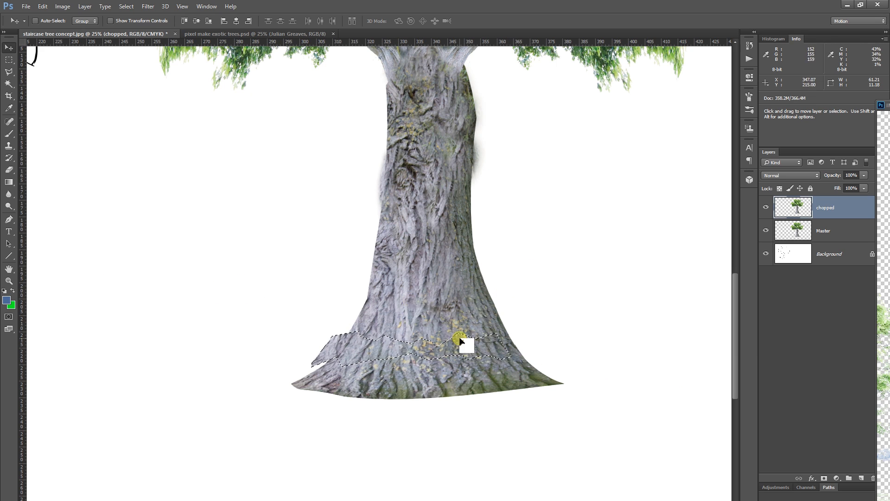
left_click_drag(403, 351, 415, 341)
Step: Enlarge the bark strip with Free Transform to about 71 by 13 so its ends jut beyond both trunk sides
left_click(43, 6)
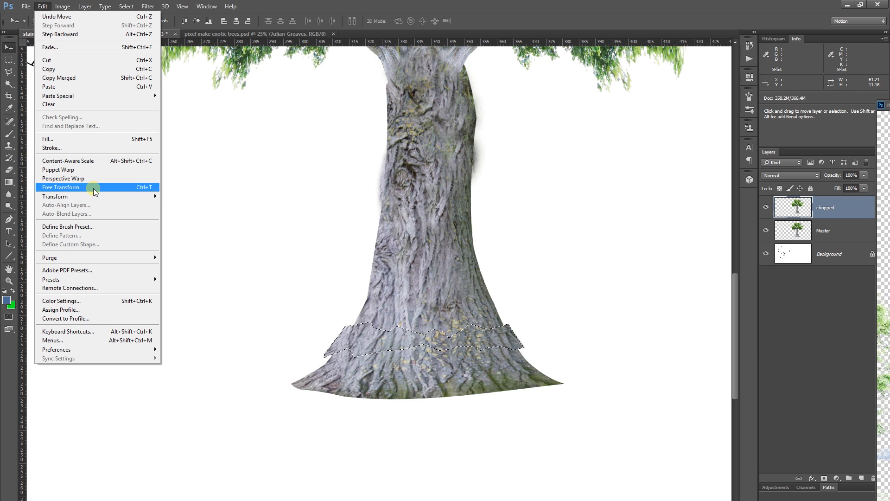
mouse_move(94, 196)
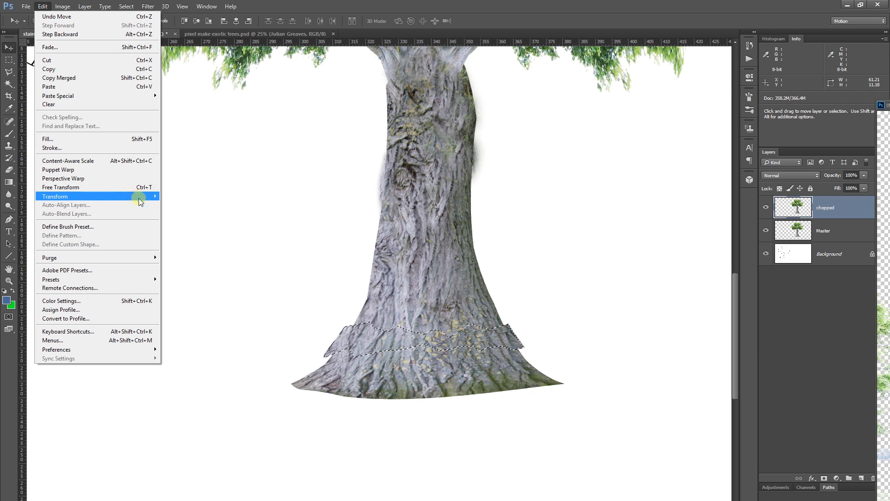
left_click(477, 339)
key("ctrl+t")
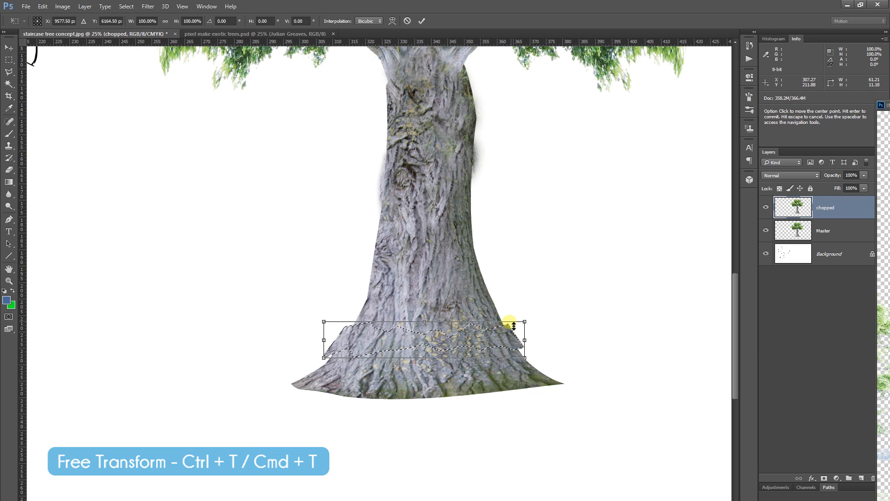
left_click_drag(525, 322, 537, 307)
key("Return")
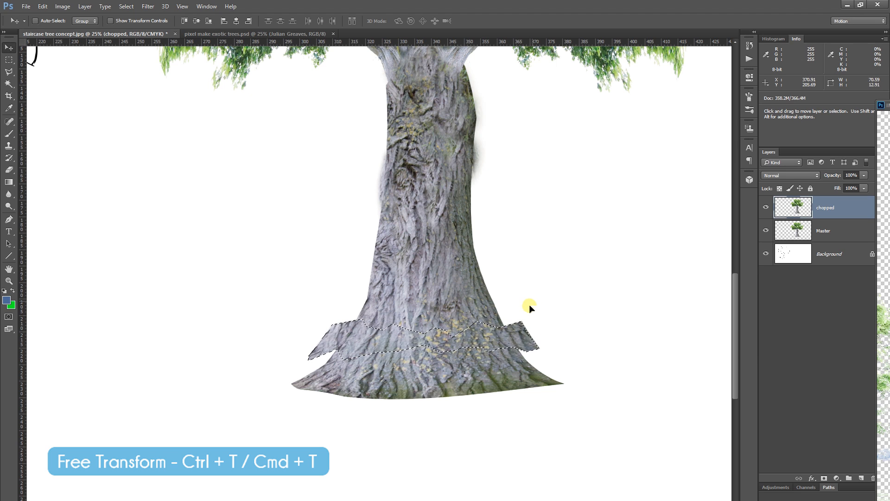
left_click_drag(512, 339, 507, 333)
Step: Deselect the strip, check the chopped layer by toggling its and Master's visibility, and step back to the active selection
key("ctrl+d")
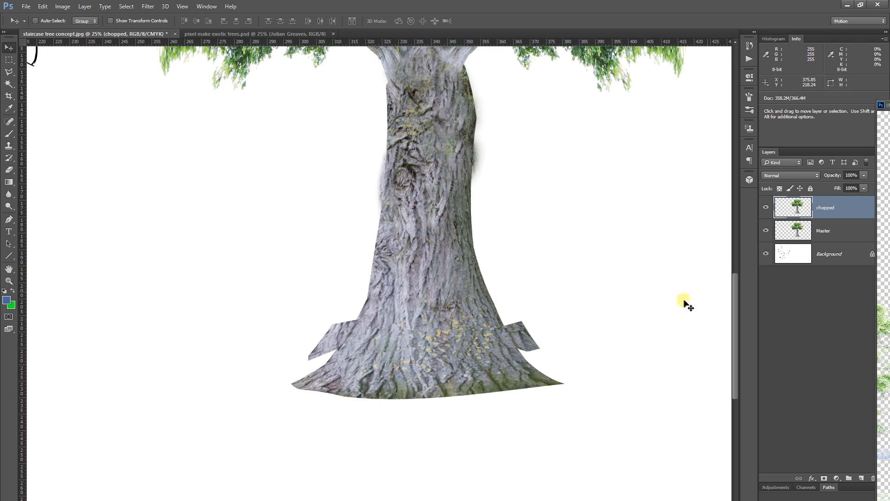
left_click(768, 229)
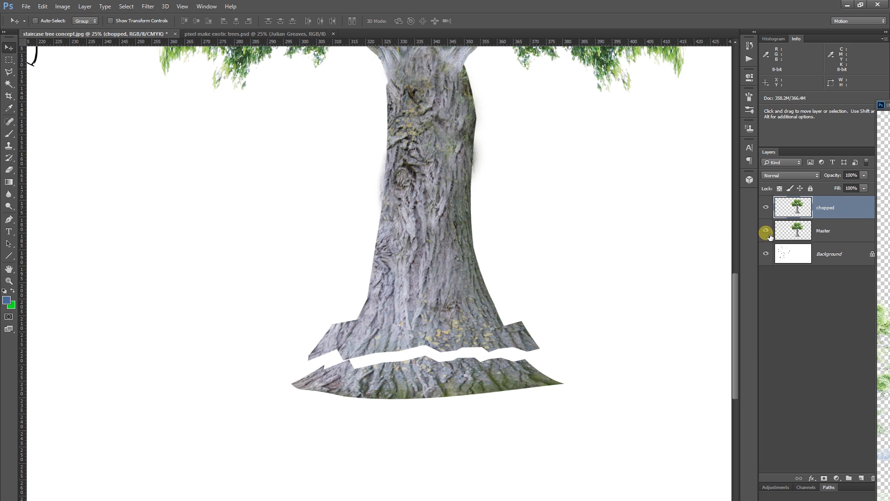
left_click(767, 230)
left_click(767, 230)
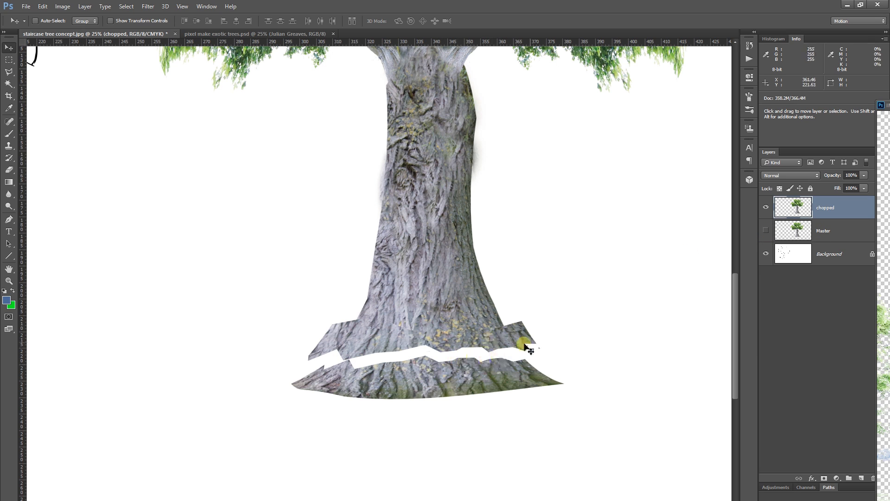
left_click(767, 207)
left_click(767, 208)
left_click(770, 208)
left_click(771, 208)
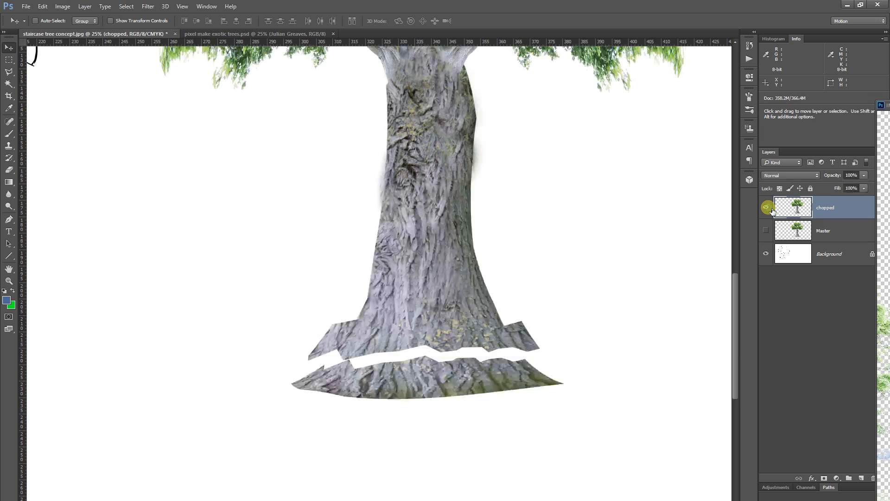
key("ctrl+alt+z")
key("ctrl+alt+z")
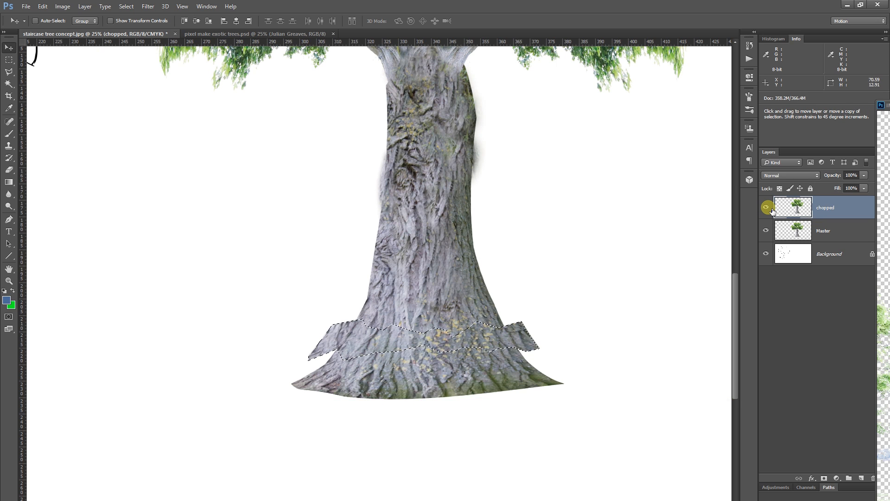
Step: Cut the selected bark strip out of the chopped layer and paste it in place on a new layer
left_click(42, 6)
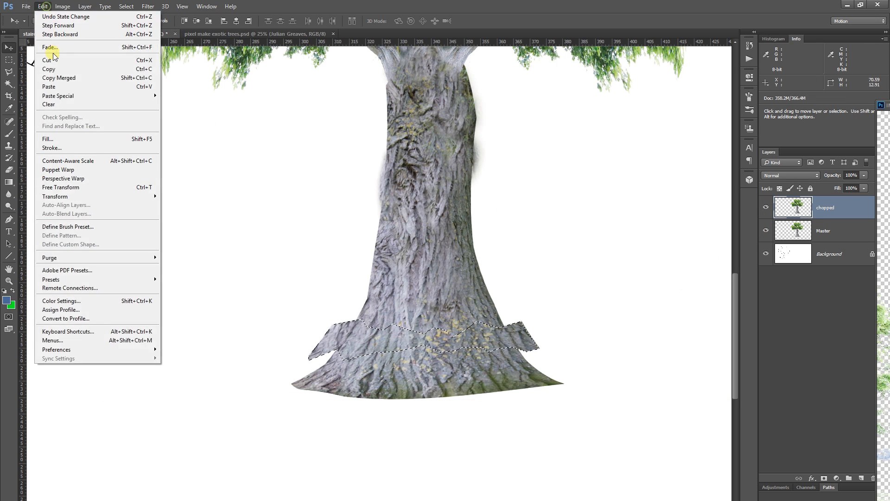
left_click(58, 59)
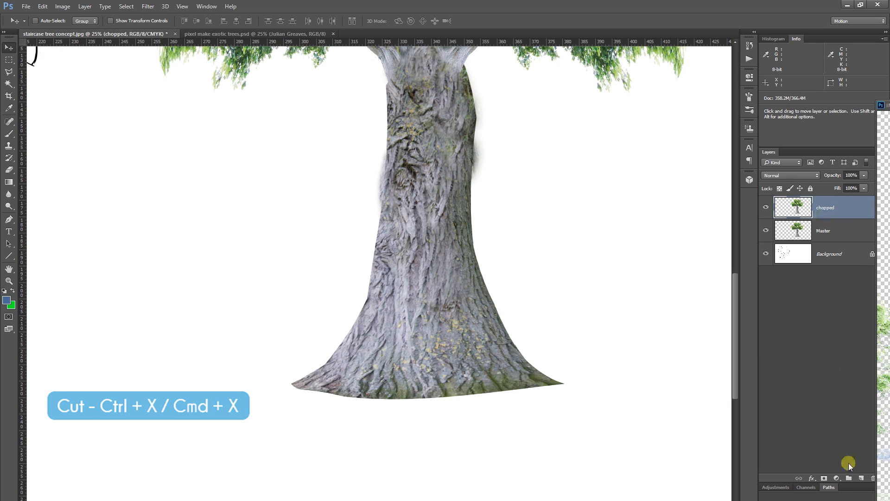
left_click_drag(861, 485, 863, 484)
left_click(861, 478)
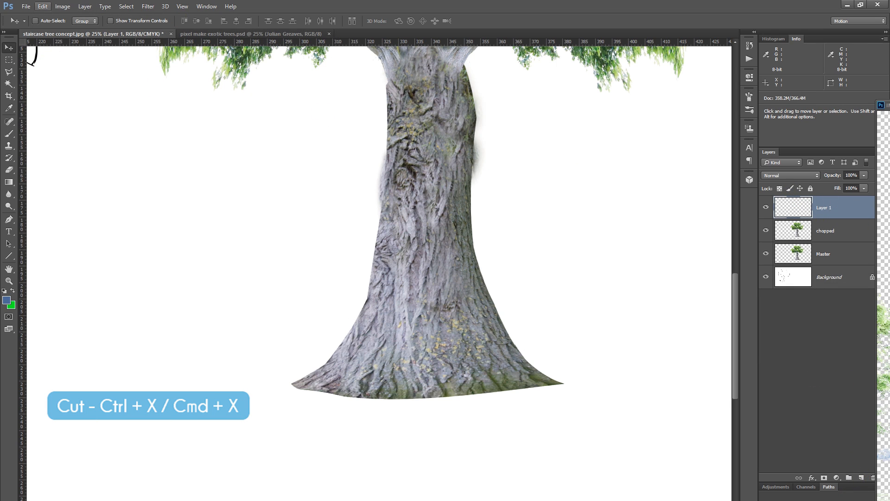
left_click(42, 6)
mouse_move(76, 96)
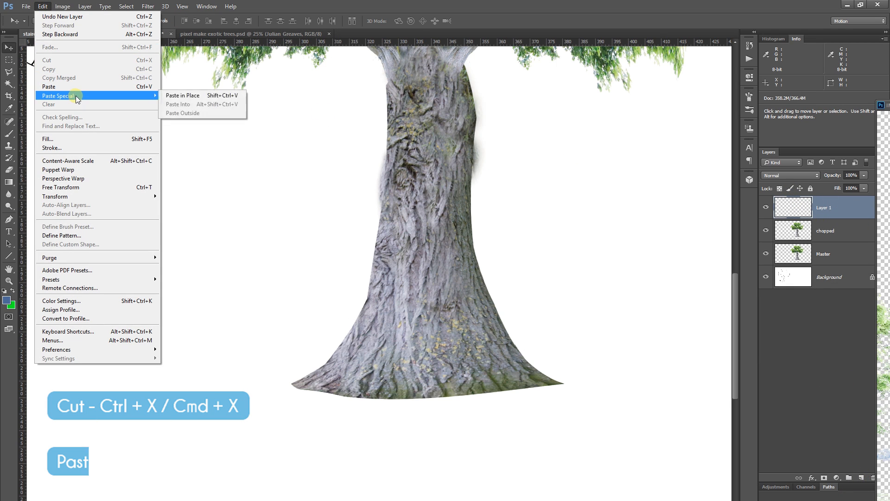
left_click(207, 95)
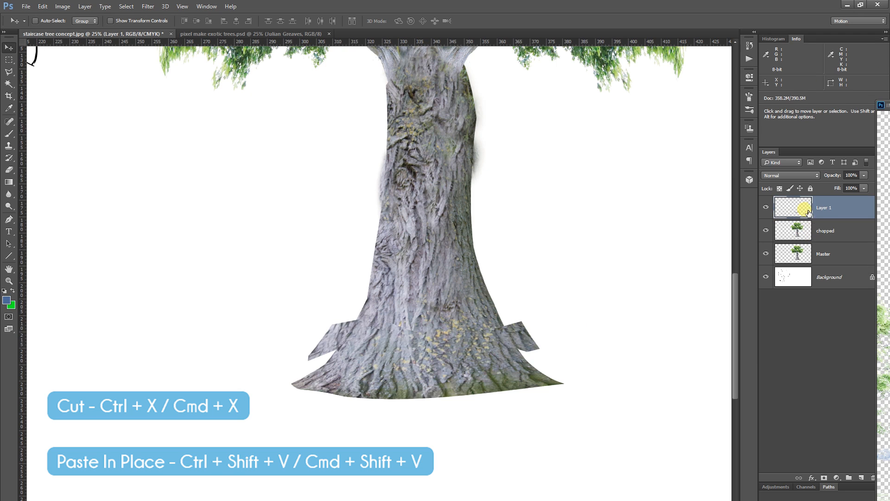
Step: Hide the chopped layer and toggle the Master layer's visibility to inspect the separated bark strip on its own
left_click(766, 230)
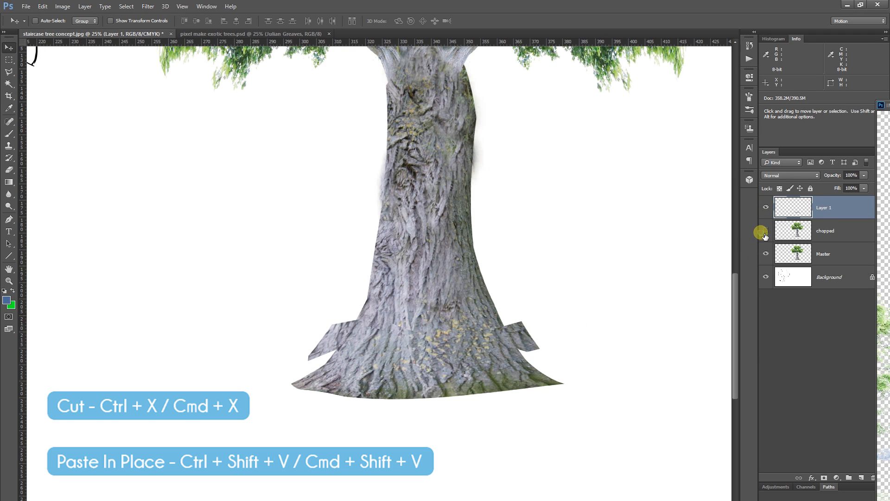
left_click(766, 254)
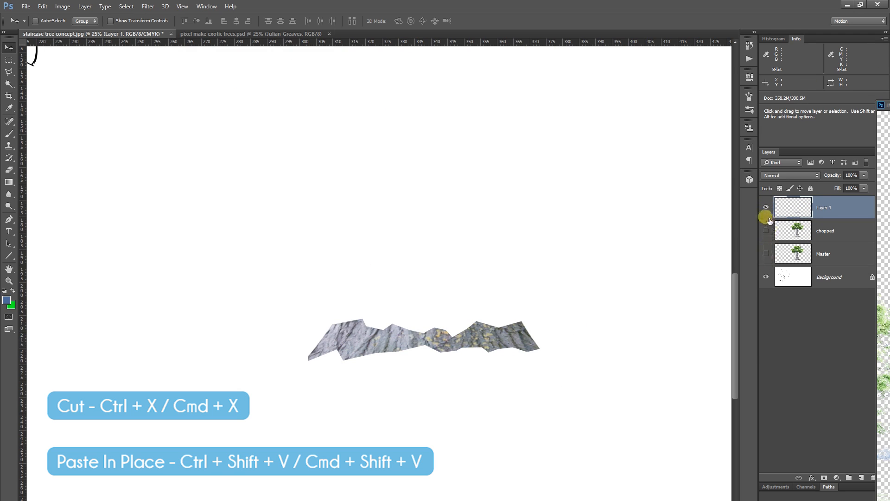
left_click(766, 254)
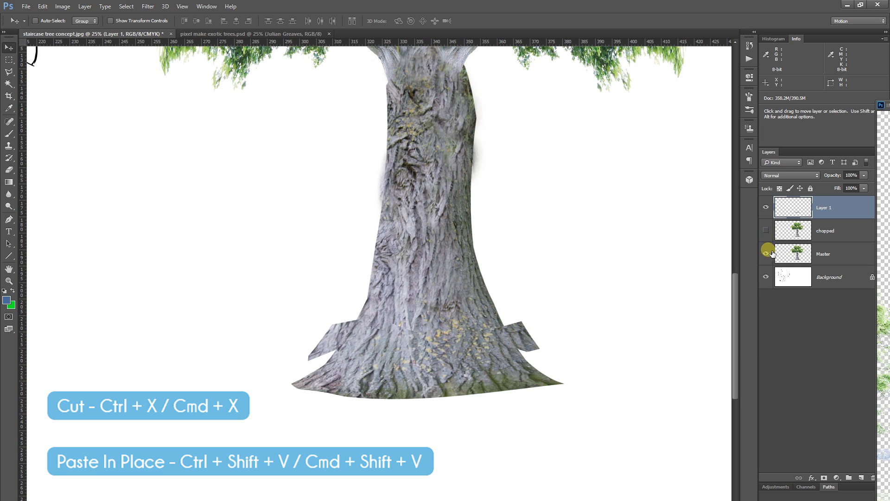
left_click(766, 254)
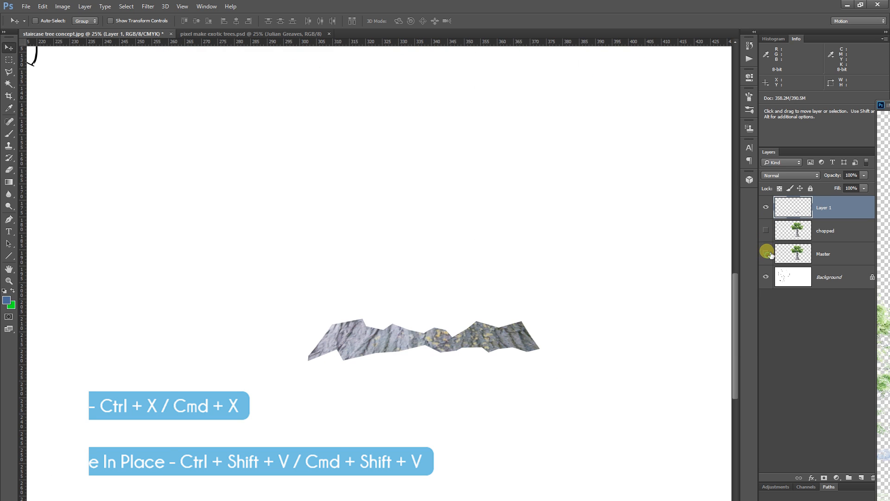
Step: Show the chopped and Master layers again and toggle the bark strip's layer to compare it with the gap in the trunk
left_click(766, 209)
left_click(766, 231)
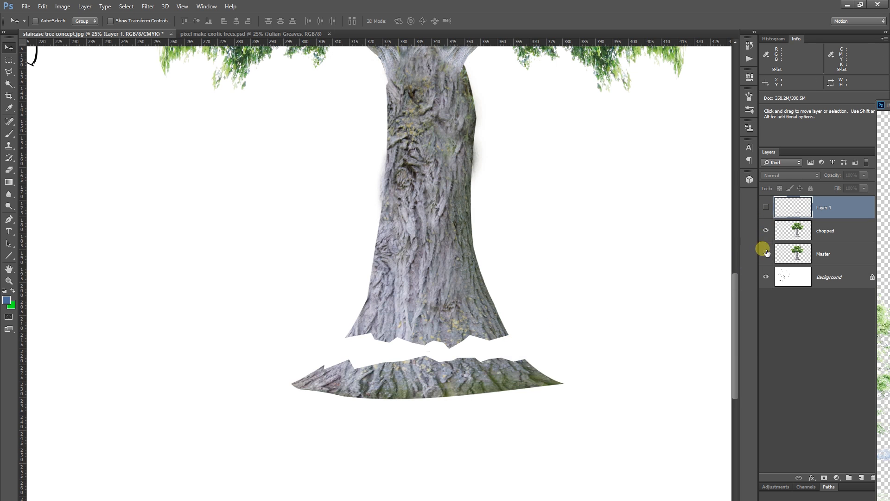
left_click(766, 253)
left_click(766, 208)
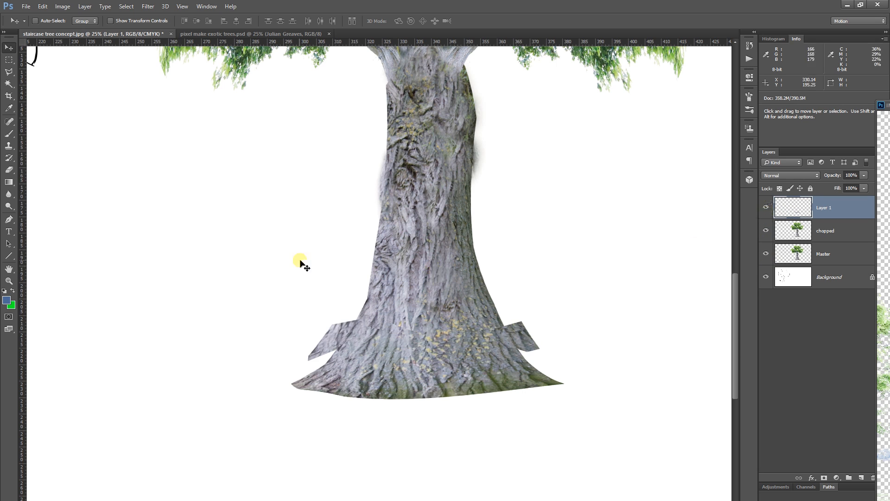
Step: Duplicate the bark strip higher up the trunk and narrow the copy to about 71% of its width
left_click_drag(439, 354, 454, 292)
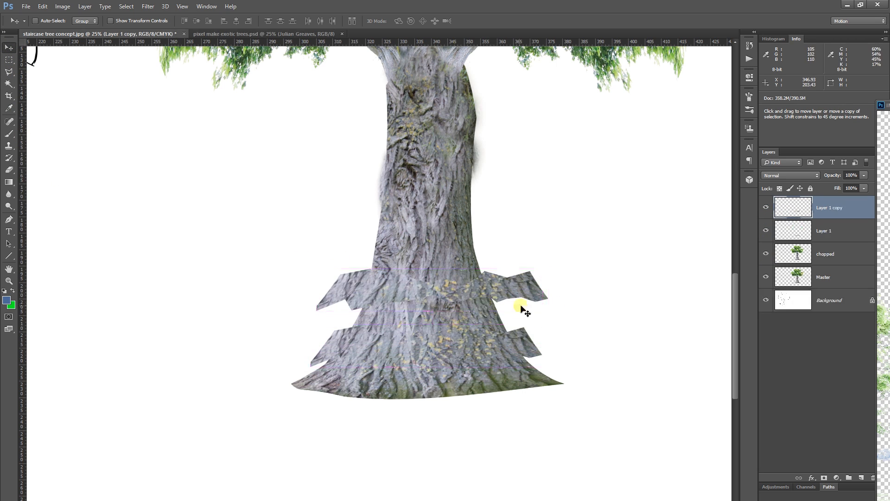
key("ctrl+t")
left_click_drag(548, 290, 500, 288)
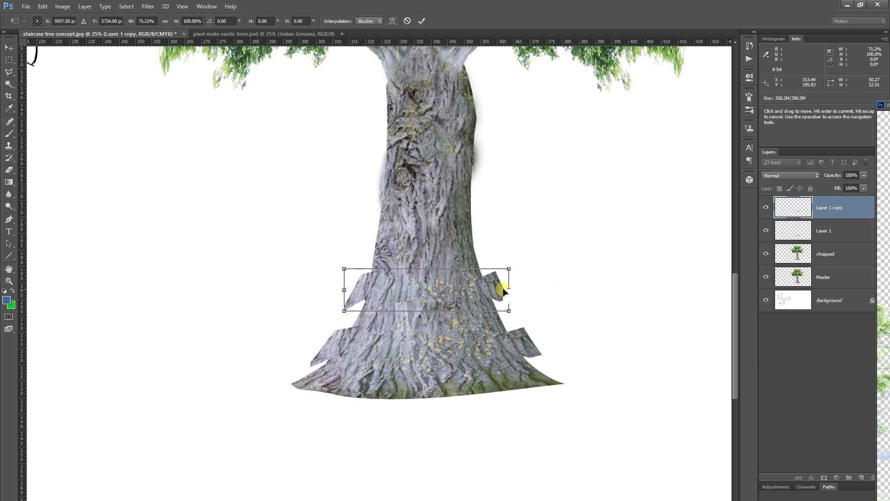
key("Return")
Step: Shrink the copied strip to about 92% and rotate it about -178° and a further 179° to fit the trunk
left_click_drag(438, 292, 487, 471)
key("ctrl+t")
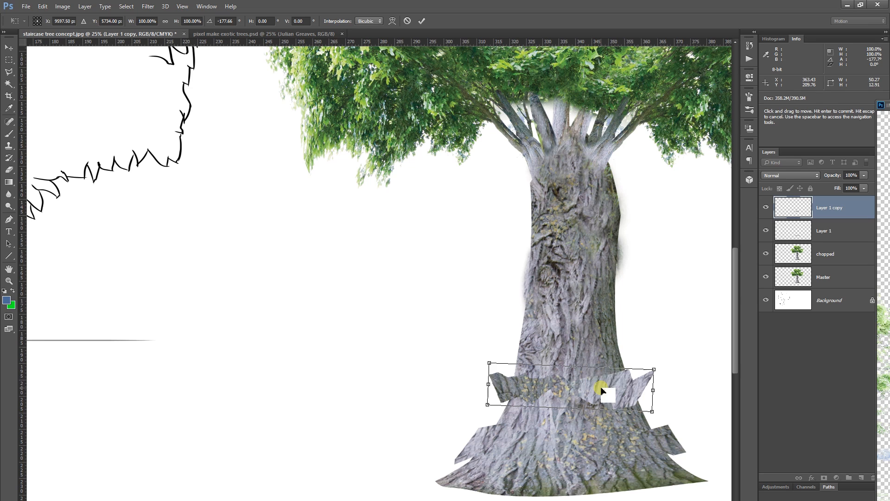
left_click_drag(489, 364, 496, 365)
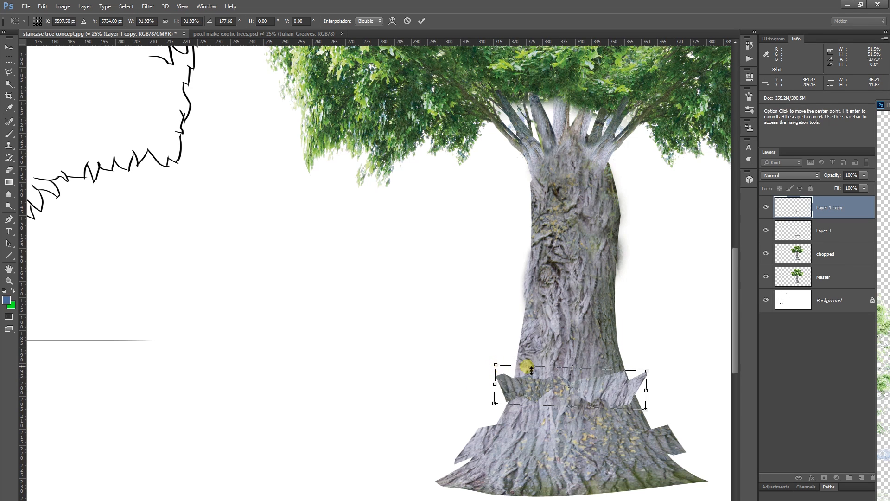
key("Return")
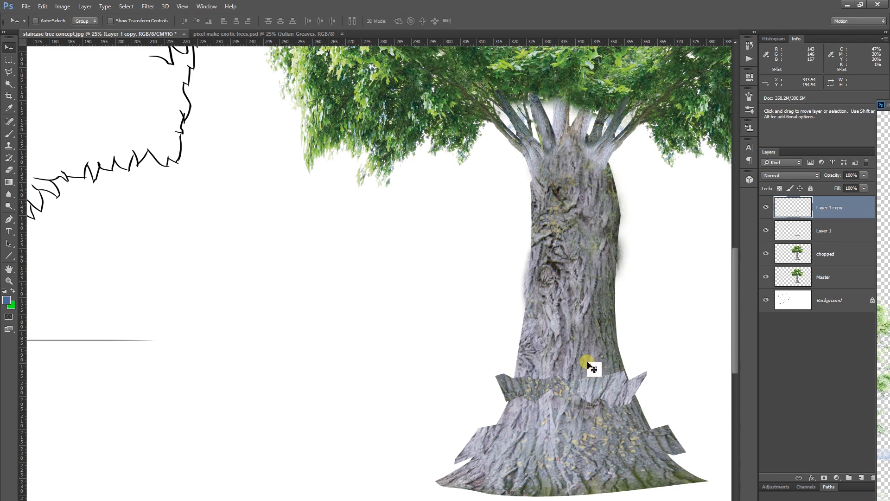
key("ctrl+t")
left_click_drag(725, 334, 487, 453)
key("Return")
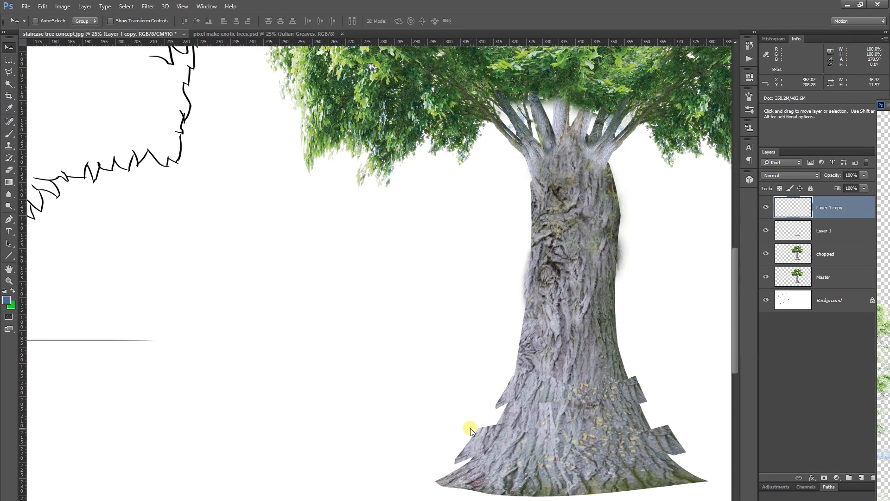
Step: Distort the upper strip by pulling its top corners outward to about 60 cm wide and lowering its bottom corners
left_click_drag(662, 393, 574, 342)
key("ctrl+t")
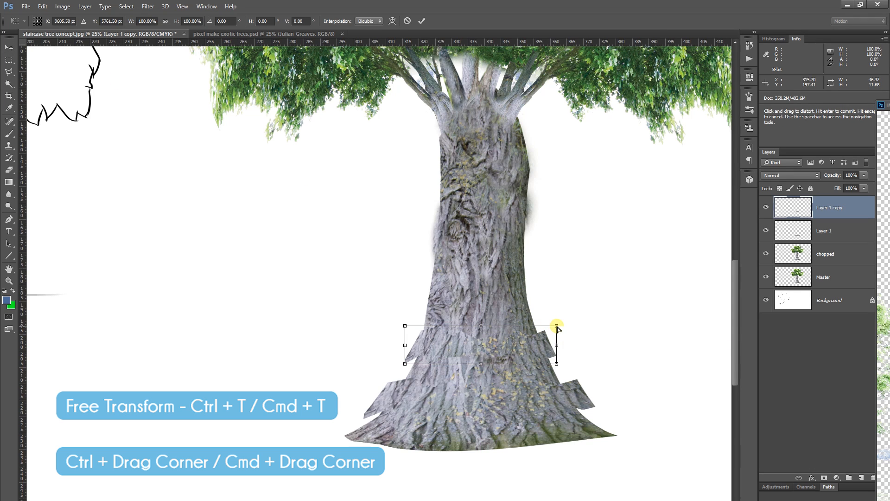
left_click_drag(557, 327, 576, 328)
left_click_drag(405, 326, 380, 333)
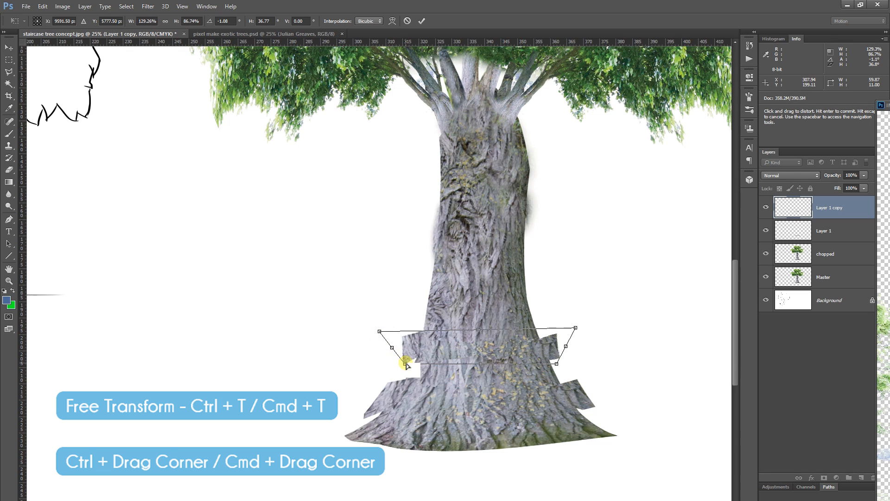
left_click_drag(406, 366, 412, 367)
left_click_drag(556, 366, 552, 371)
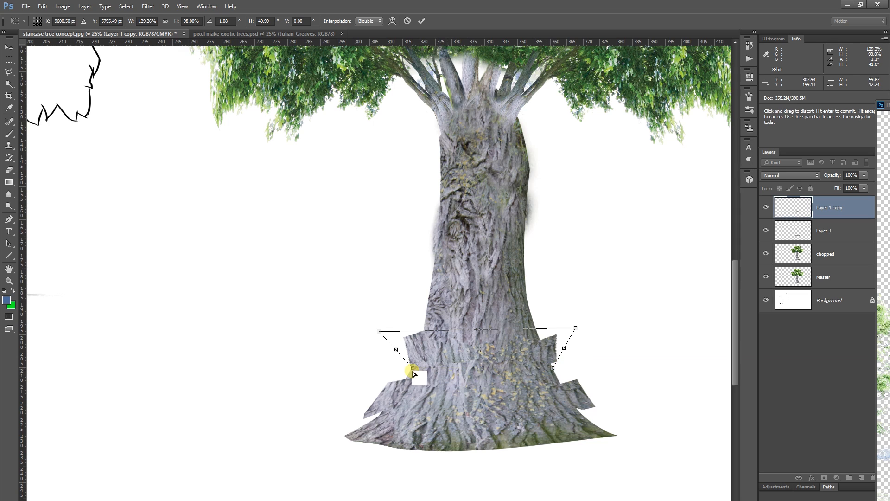
left_click_drag(412, 367, 408, 368)
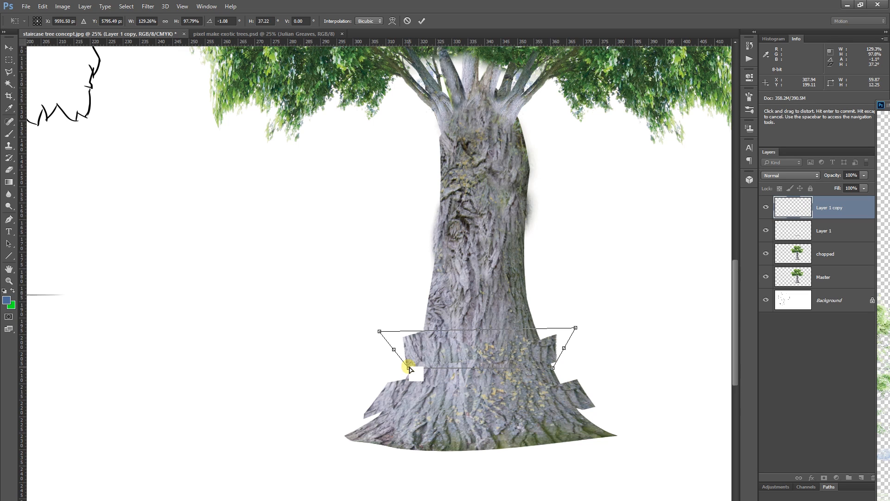
key("Return")
Step: Distort the lower bark strip by pulling its bottom corners inward and its top-left corner slightly outward, and shift it slightly
key("ctrl")
key("ctrl")
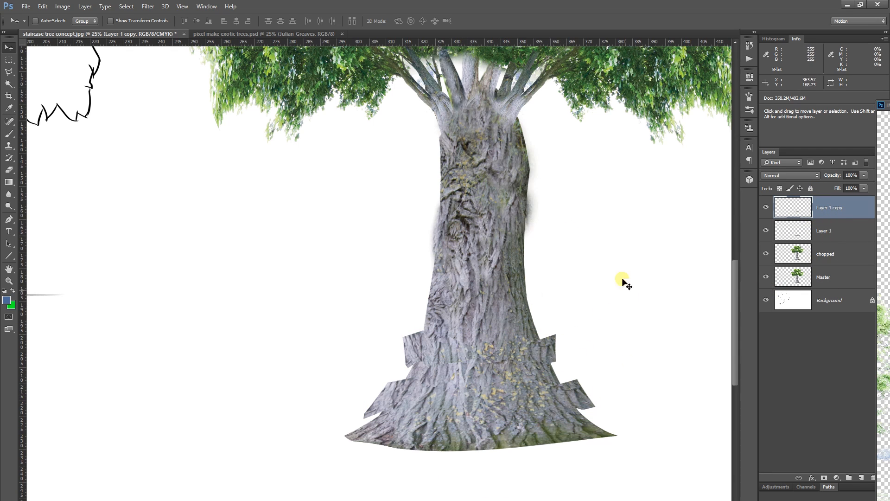
key("ctrl")
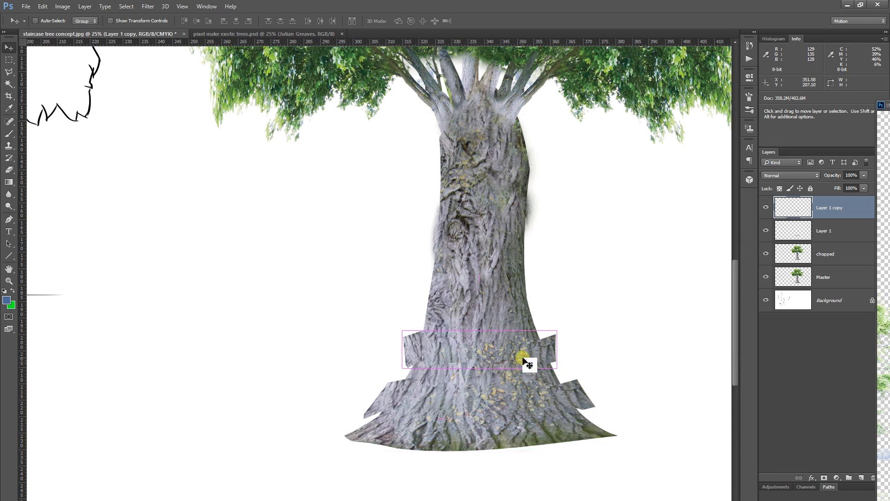
left_click(434, 408, "ctrl")
left_click_drag(500, 401, 485, 397)
key("ctrl+t")
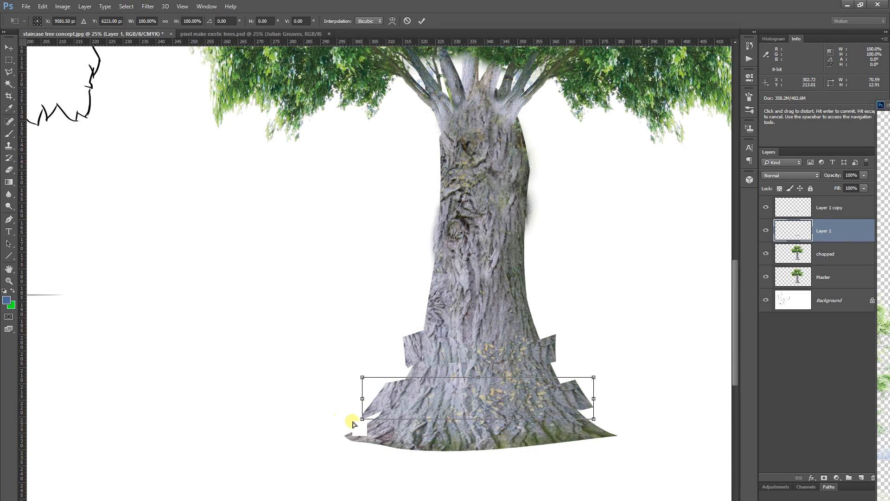
left_click_drag(363, 418, 381, 414)
left_click_drag(362, 376, 360, 375)
left_click_drag(593, 419, 580, 421)
left_click_drag(571, 389, 566, 388)
key("Return")
Step: Cut a notch out of the lower strip's right end with the Polygonal Lasso and deselect
mouse_move(391, 338)
left_mouse_down()
mouse_move(623, 332)
mouse_move(290, 332)
mouse_move(577, 354)
mouse_move(269, 328)
left_mouse_up()
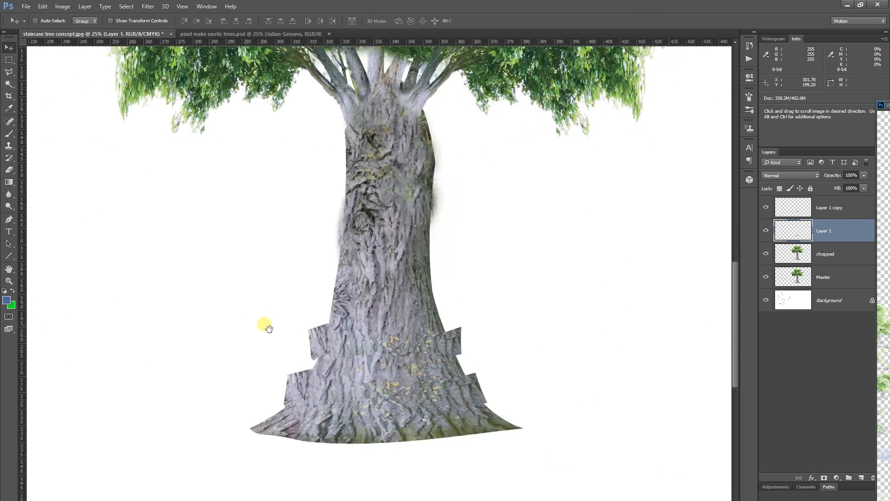
key("l")
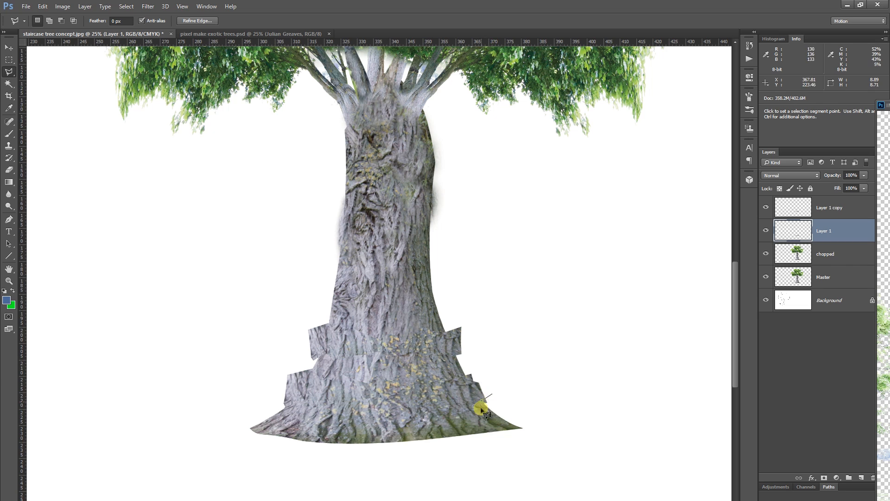
left_click(491, 416)
left_click(508, 403)
left_click(492, 394)
key("ctrl+d")
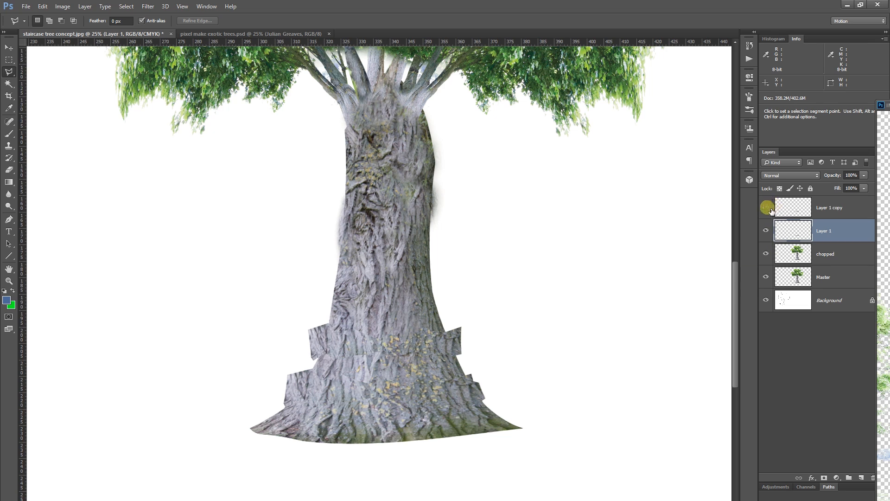
Step: Notch the upper strip's right end with a lasso cut and check the strips by toggling their visibility
left_click(825, 207)
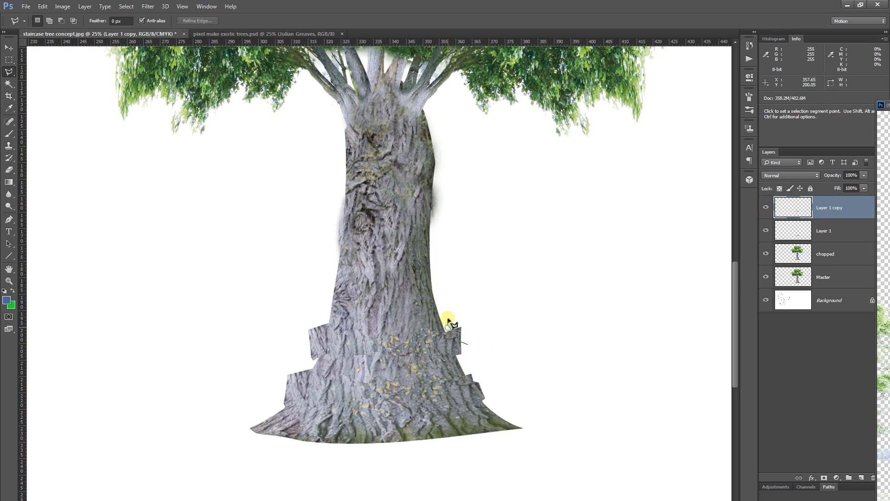
double_click(490, 328)
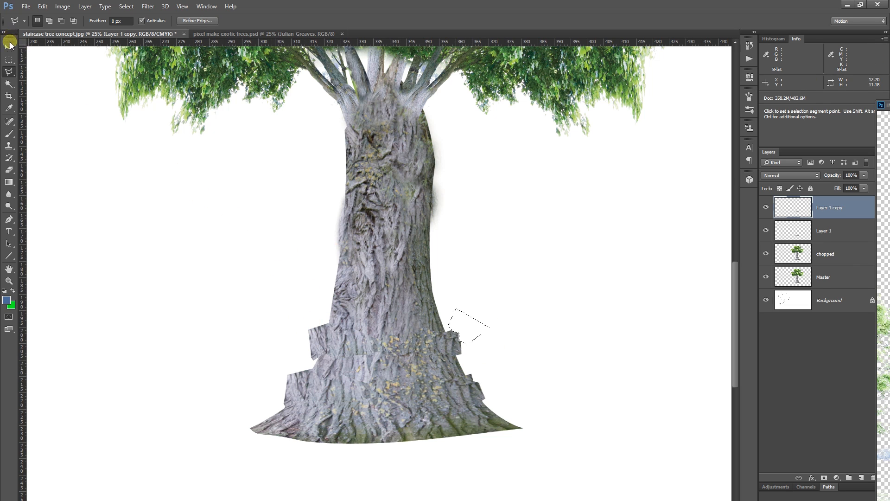
left_click(360, 242)
left_click(766, 231)
left_click(766, 230)
left_click(805, 236)
left_click(794, 212)
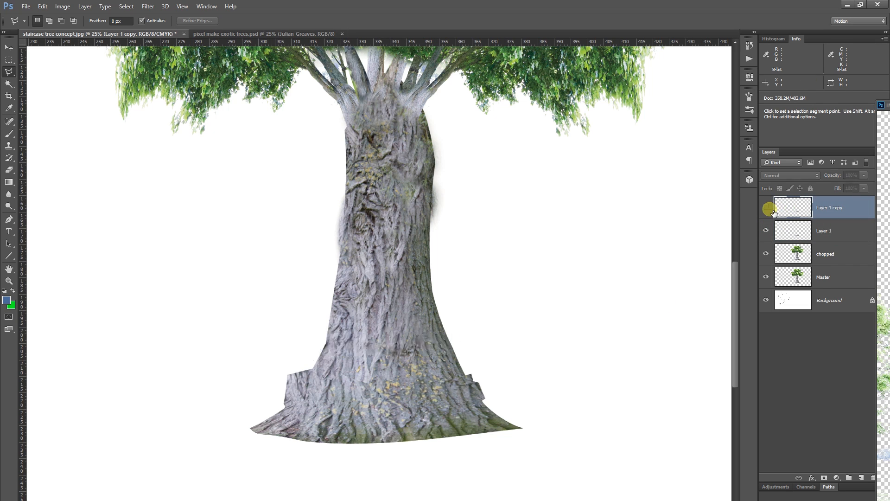
Step: Cut the upper-left corner off the upper strip, deselect, and toggle its layer to compare it with the trunk
left_click(304, 348)
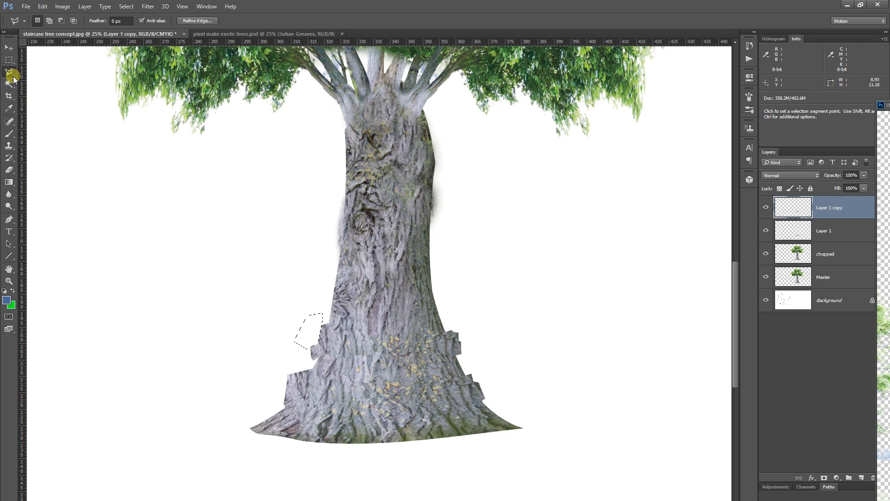
key("ctrl+d")
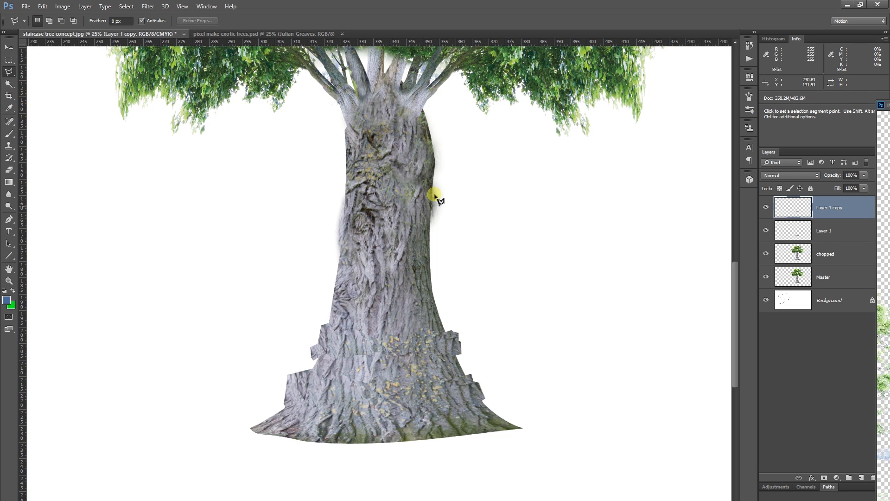
left_click(766, 207)
left_click(766, 206)
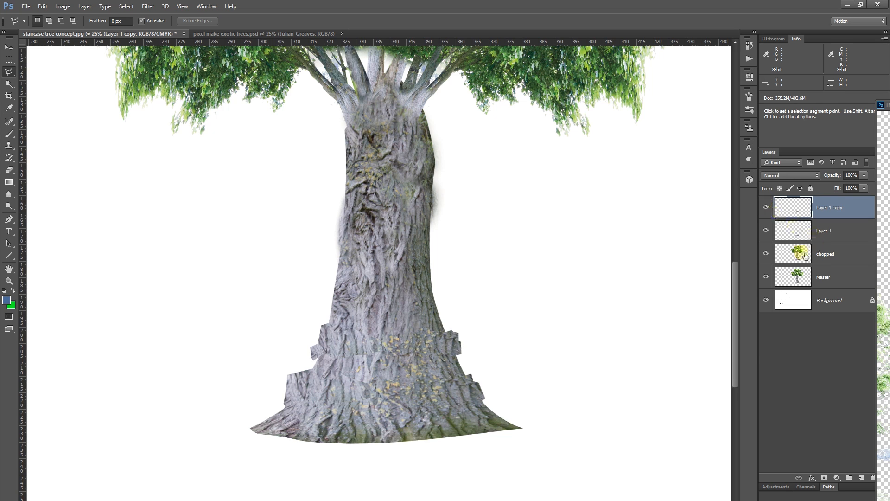
Step: Outline a jagged strip across the trunk on the chopped layer, just above the upper strip, with the Polygonal Lasso
left_click(807, 259)
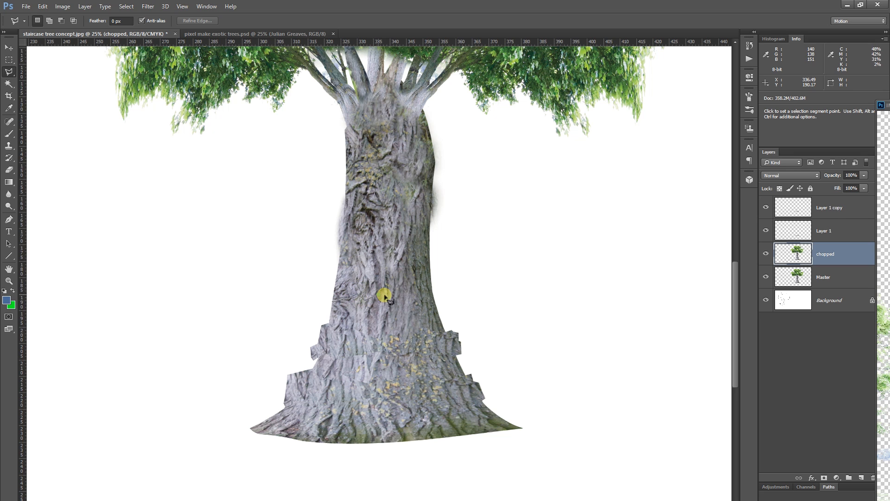
left_click(413, 303)
left_click(443, 297)
left_click(434, 274)
left_click(407, 284)
left_click(395, 271)
left_click(373, 270)
left_click(345, 272)
left_click(332, 300)
Step: Cut the outlined strip from the chopped layer and paste it in place on a new layer
left_click(43, 6)
left_click(61, 69)
left_click(42, 6)
mouse_move(63, 95)
left_click(185, 95)
Step: Nudge the newly pasted strip slightly and repeat the previous transformation on it
key("v")
left_click_drag(404, 278, 409, 274)
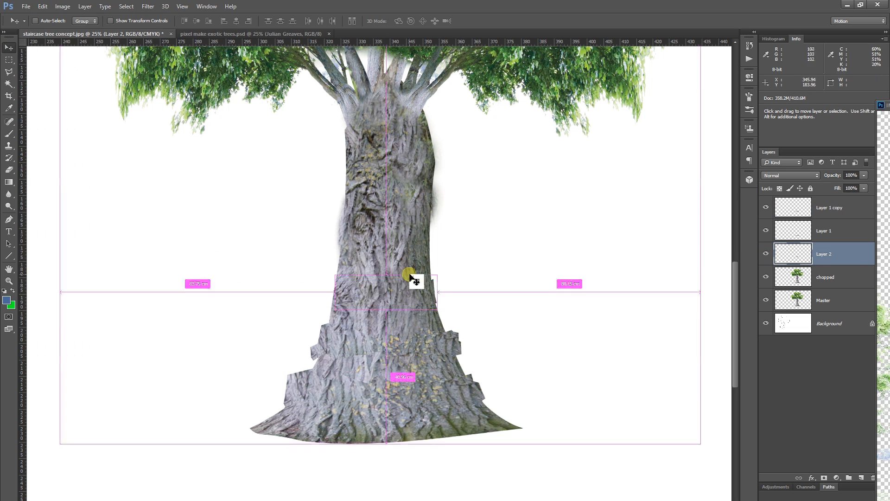
key("ctrl+shift+t")
Step: Lasso the upper-right corner of the new strip, delete that piece and deselect
key("l")
left_click(437, 280)
left_click(483, 274)
left_click(481, 321)
left_click(445, 285)
key("Delete")
key("ctrl+d")
Step: Free-transform the new strip to about 122% wide and 112% high with a flared upper edge, and raise it up the trunk
key("ctrl+t")
key("Return")
left_click_drag(445, 313, 530, 385)
key("ctrl+t")
left_click_drag(398, 386, 405, 388)
left_click_drag(505, 377, 502, 358)
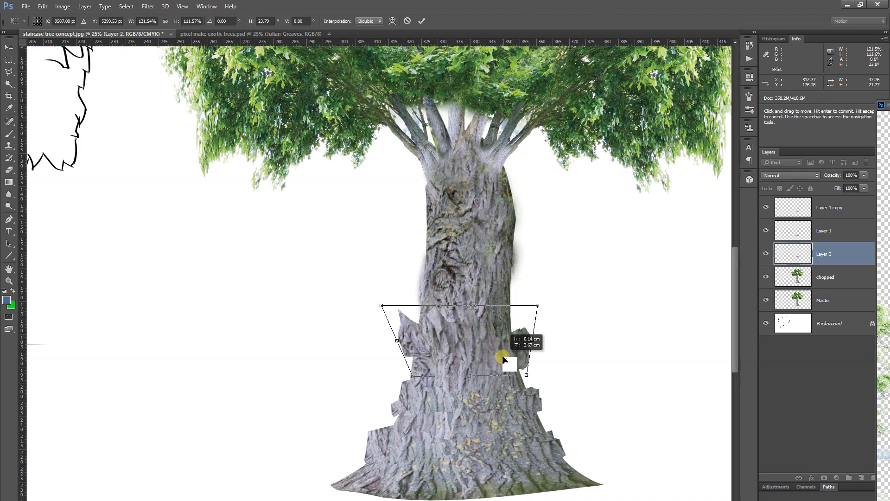
key("Return")
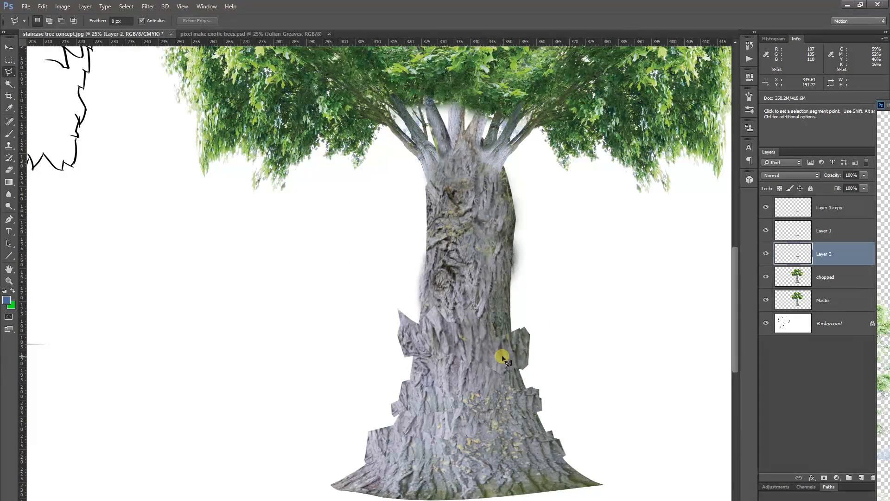
Step: Lasso and delete the sharp tip on the new strip's left end, clearing the selection
left_click(413, 314)
left_click(413, 303)
left_click(384, 294)
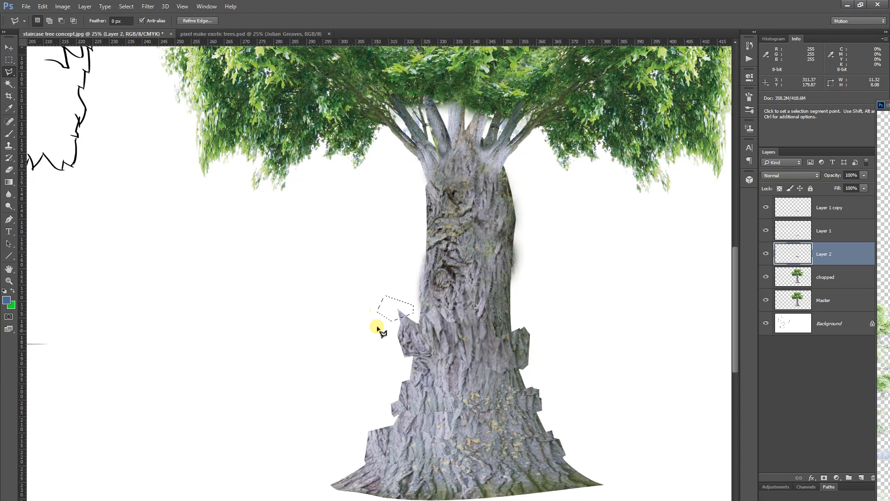
key("ctrl+d")
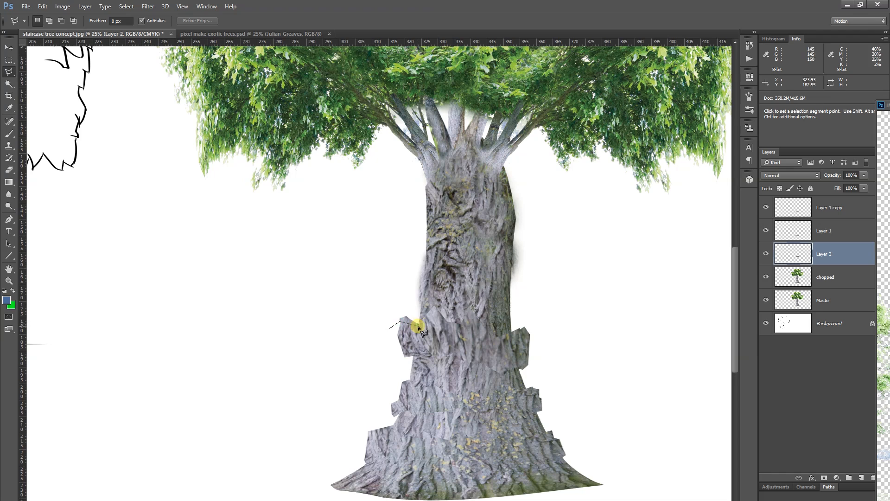
Step: Trim the upper edge of the new strip's left half with a jagged lasso cut and dismiss the value error
left_click(477, 314)
left_click(461, 280)
left_click(431, 273)
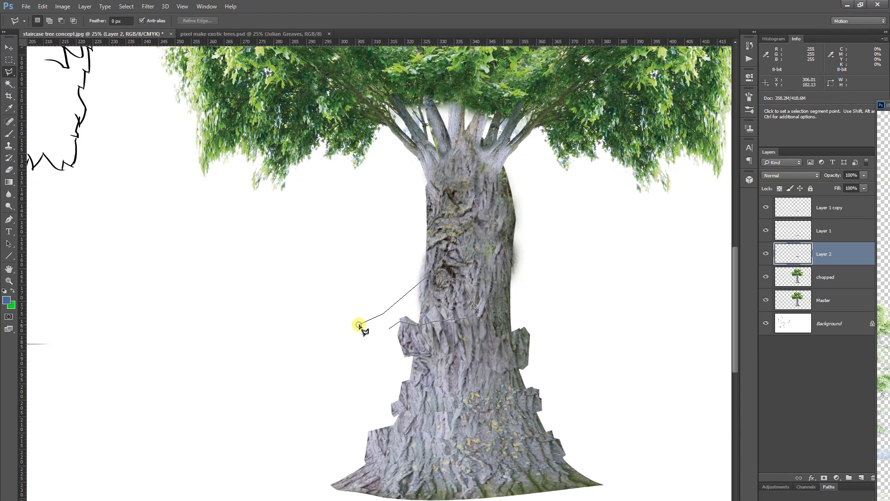
key("Escape")
key("Return")
left_click_drag(345, 329, 505, 308)
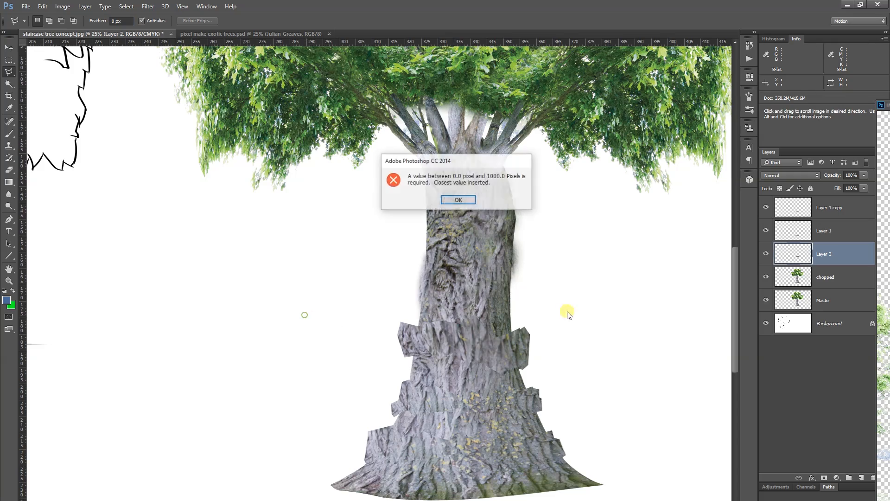
key("Return")
Step: Outline another jagged strip, about 36 by 10 cm, across the trunk above the third strip with the Polygonal Lasso
key("space")
mouse_move(229, 248)
left_mouse_down()
mouse_move(503, 320)
mouse_move(566, 322)
mouse_move(264, 298)
left_mouse_up()
key("space")
left_click_drag(392, 316, 334, 270)
left_click(514, 315)
left_click(492, 309)
left_click(465, 305)
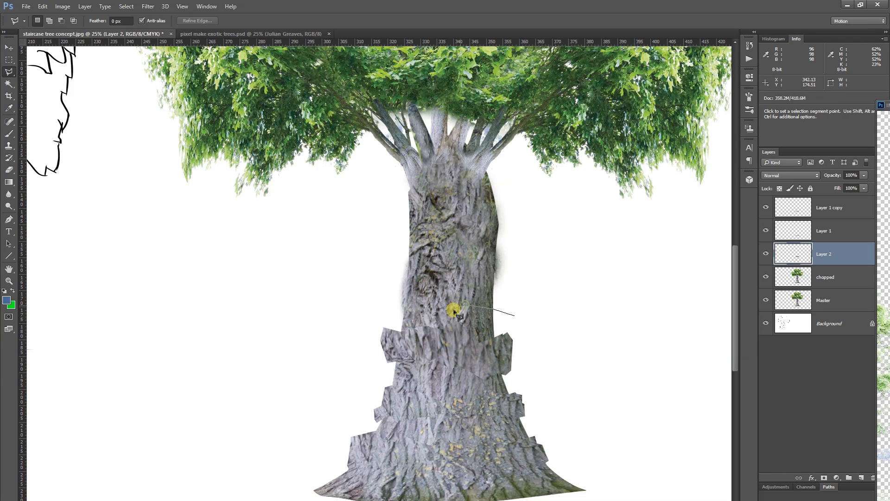
left_click(452, 308)
left_click(442, 298)
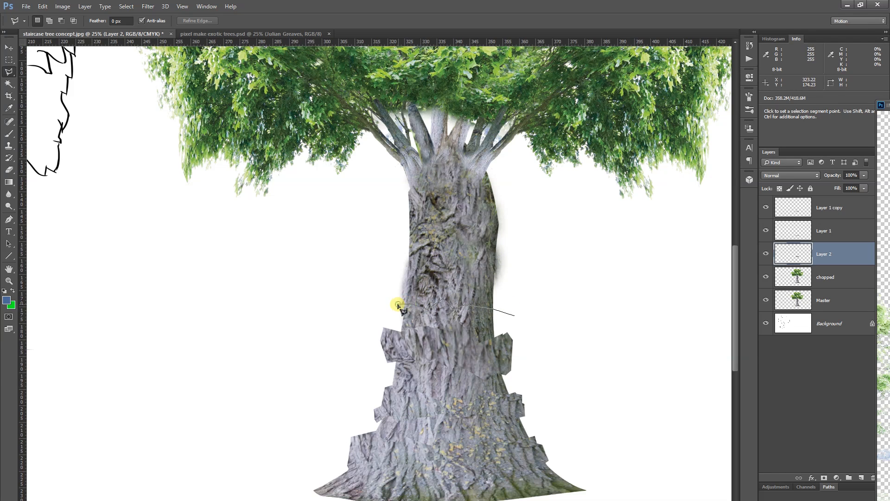
left_click(417, 286)
left_click(442, 281)
left_click(470, 289)
left_click(489, 289)
double_click(513, 304)
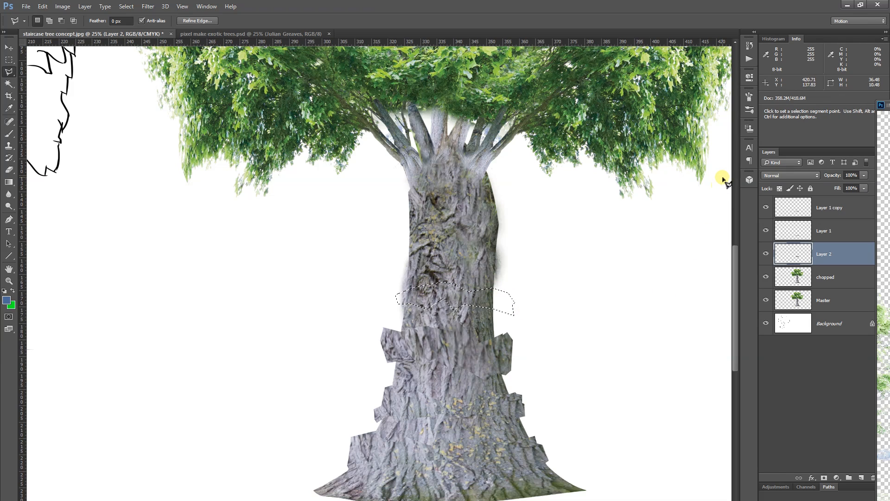
Step: Cut the outlined jagged strip from the chopped layer and paste it onto a new layer
left_click(808, 284)
left_click(42, 6)
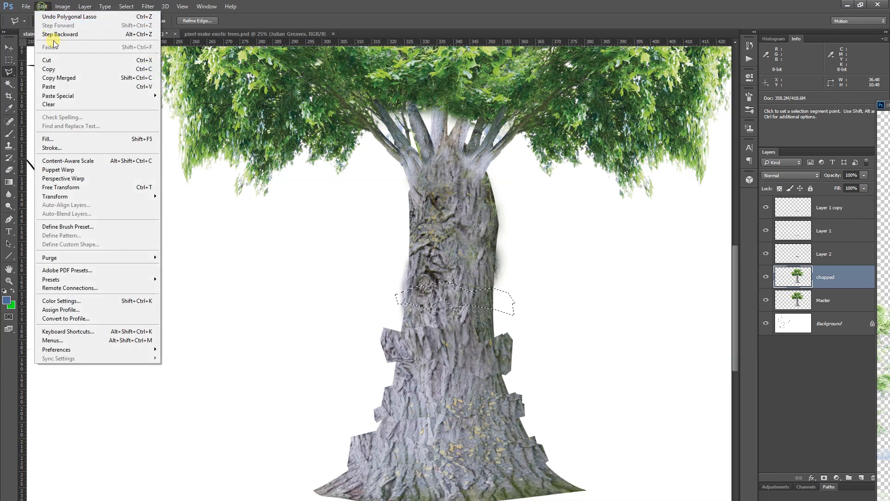
left_click(51, 60)
key("ctrl+v")
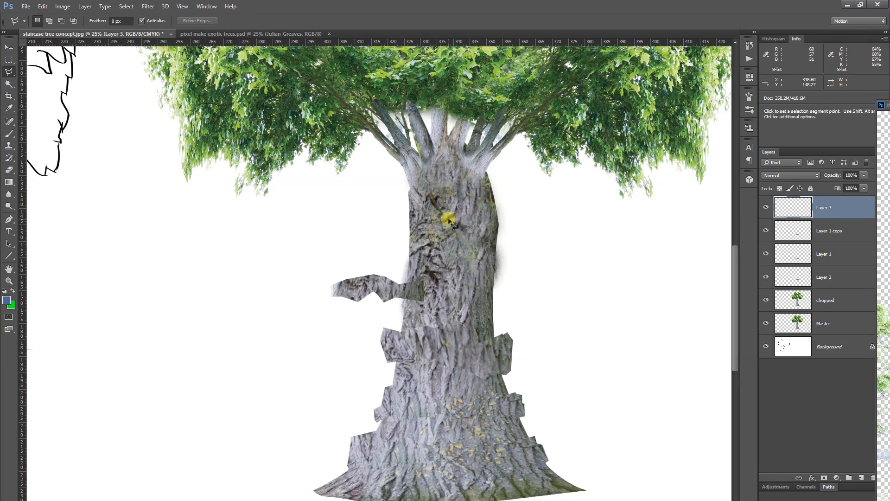
Step: Free-transform the pasted strip to about 138% wide and 125% high with a flared upper edge, positioned across the trunk above the third strip
key("ctrl+t")
left_click_drag(381, 294, 452, 299)
left_click_drag(495, 293, 507, 294)
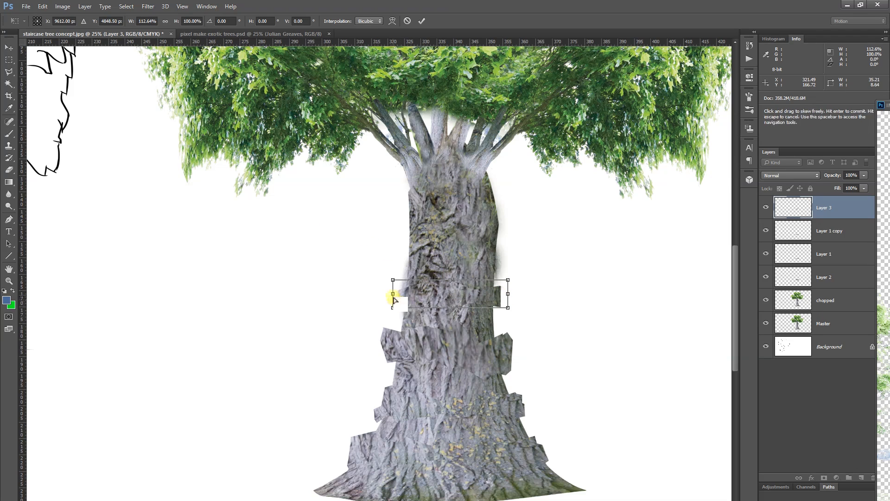
left_click_drag(393, 293, 400, 318)
left_click_drag(388, 282, 388, 300)
left_click_drag(496, 307, 511, 294)
left_click_drag(460, 304, 456, 302)
left_click_drag(511, 295, 463, 301)
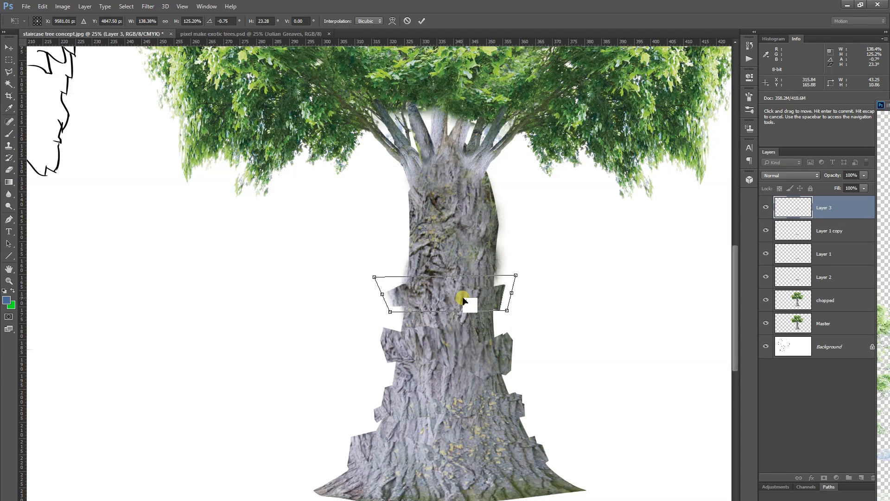
key("Return")
Step: Trim the new strip's left end with two lasso cuts and nudge the strip slightly down the trunk
key("l")
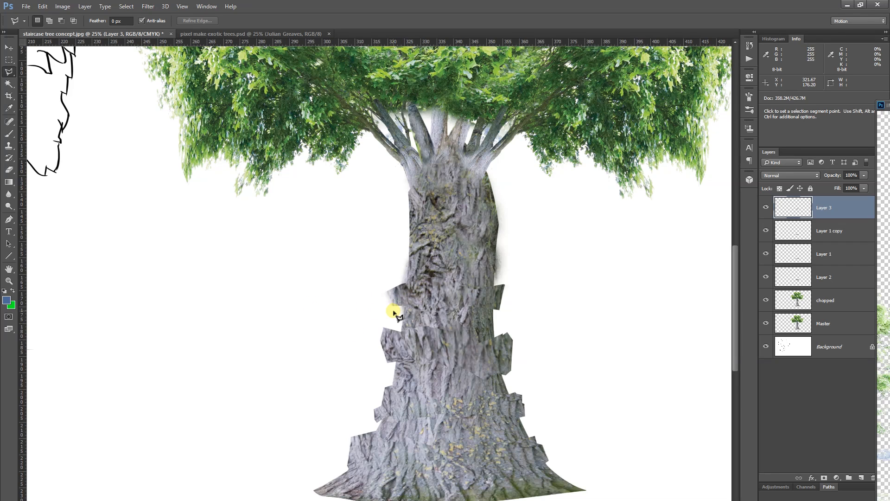
left_click(395, 280)
left_click(381, 270)
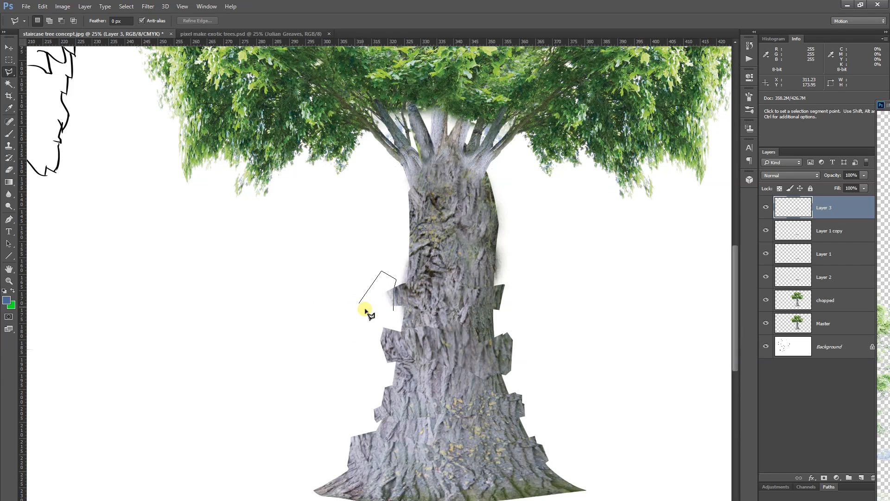
double_click(371, 315)
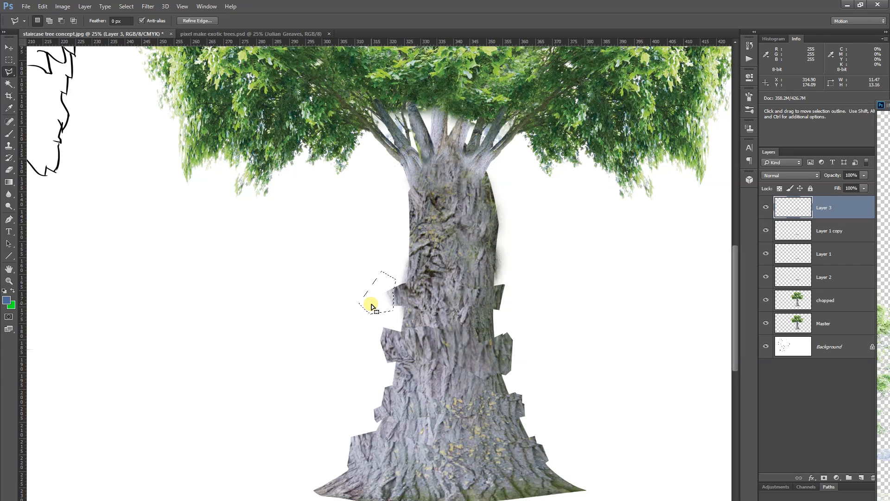
key("ctrl+d")
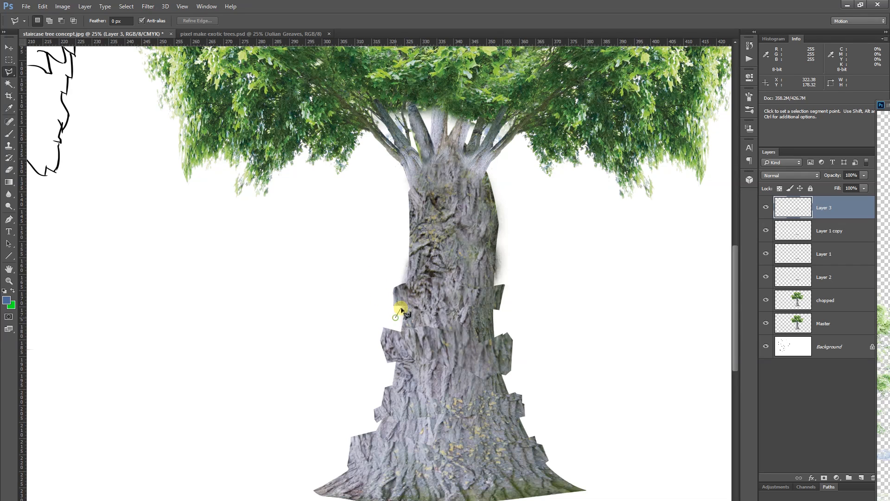
double_click(378, 308)
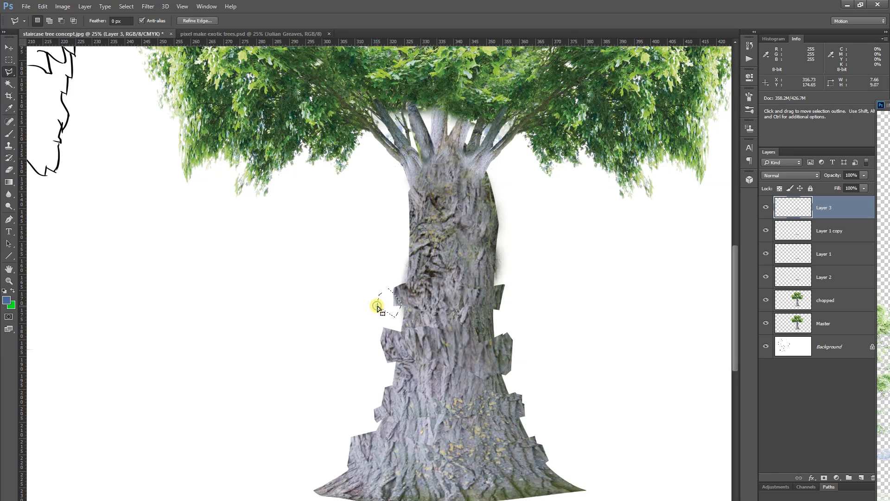
key("ctrl+d")
left_click(9, 47)
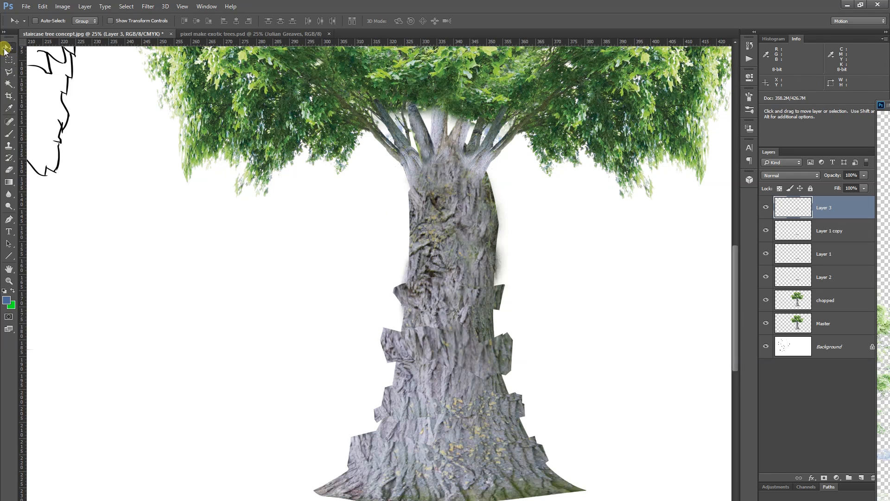
left_click_drag(452, 303, 449, 307)
Step: Make the chopped layer active for working on the upper trunk
left_click_drag(408, 238, 464, 261)
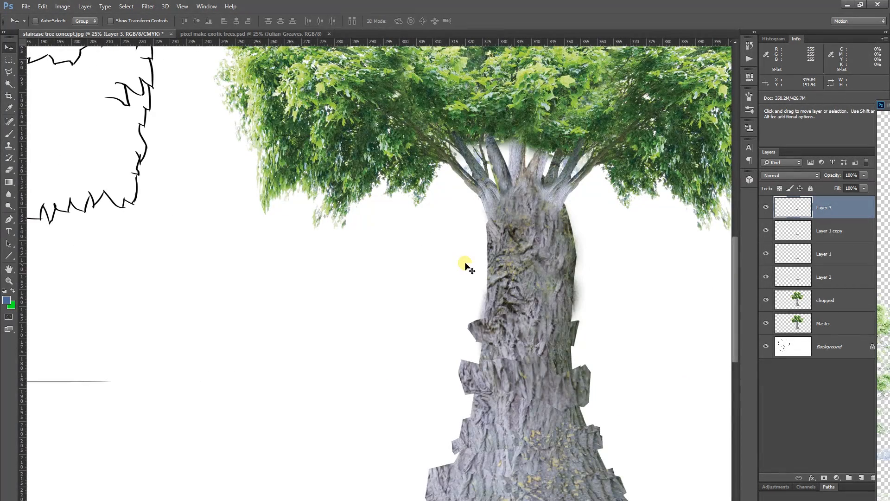
left_click_drag(428, 267, 409, 262)
left_click_drag(330, 286, 384, 290)
mouse_move(597, 285)
left_mouse_down()
mouse_move(474, 202)
mouse_move(852, 269)
mouse_move(728, 250)
mouse_move(400, 261)
mouse_move(616, 270)
mouse_move(347, 353)
left_mouse_up()
key("ctrl+minus")
key("ctrl+minus")
key("ctrl+minus")
key("ctrl+plus")
key("ctrl+plus")
key("ctrl+plus")
left_click(798, 300)
key("l")
left_click(592, 293)
left_click(584, 337)
left_click(549, 338)
left_click(536, 330)
key("ctrl+t")
key("Escape")
key("ctrl+d")
Step: Outline a jagged strip across the upper trunk with the Polygonal Lasso, cut it and paste it onto a new layer
left_click(565, 306)
left_click(556, 332)
left_click(544, 316)
left_click(495, 321)
left_click(451, 317)
key("ctrl+x")
key("ctrl+v")
Step: Free-transform the pasted strip so it sits across the upper trunk and flares past both trunk sides
key("ctrl+t")
left_click_drag(381, 292, 514, 309)
left_click_drag(564, 281, 580, 278)
left_click_drag(466, 281, 438, 284)
mouse_move(493, 307)
left_mouse_down()
mouse_move(525, 305)
mouse_move(533, 318)
left_mouse_up()
key("Return")
Step: Lasso and delete a piece of the new strip's right end, clearing the selection
mouse_move(522, 287)
left_mouse_down()
mouse_move(530, 182)
mouse_move(524, 292)
left_mouse_up()
left_click(556, 299)
left_click(576, 307)
double_click(559, 317)
key("Delete")
left_click(562, 283, "ctrl")
key("ctrl+d")
Step: Cut one more jagged strip from the chopped layer below the branches, paste it on a new layer and move it back onto the trunk
left_click(537, 282)
left_click(511, 284)
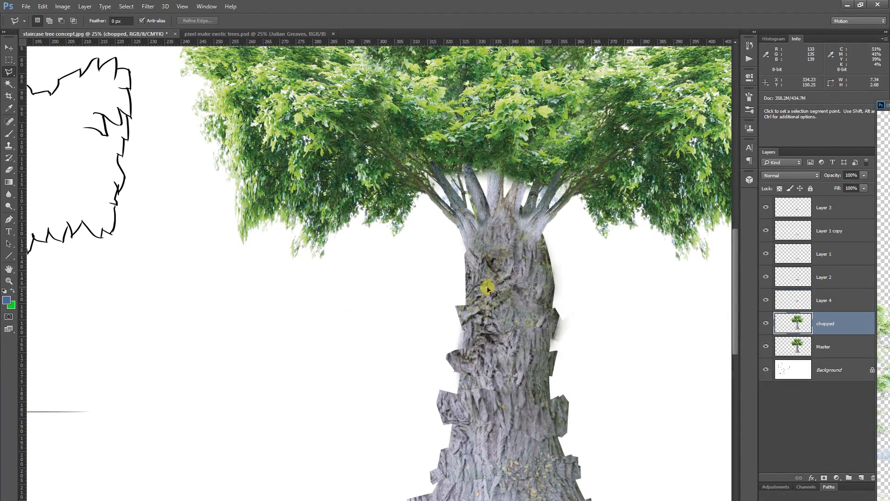
double_click(556, 289)
key("ctrl+x")
left_click(42, 6)
left_click(51, 87)
key("v")
left_click_drag(380, 287, 509, 276)
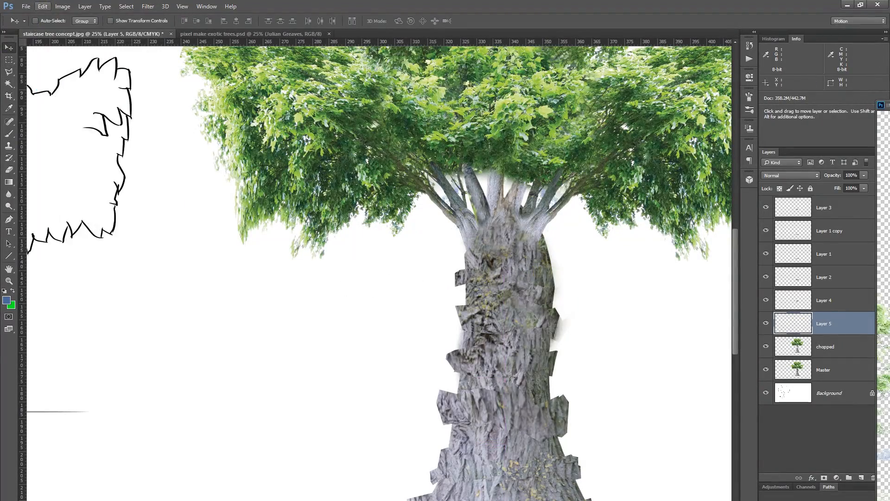
Step: Warp the topmost strip so its ends bulge outward past both sides of the trunk
left_click(42, 6)
left_click(177, 248)
left_click_drag(455, 288, 457, 278)
left_click_drag(554, 263, 581, 241)
mouse_move(554, 287)
left_mouse_down()
mouse_move(564, 307)
mouse_move(552, 300)
left_mouse_up()
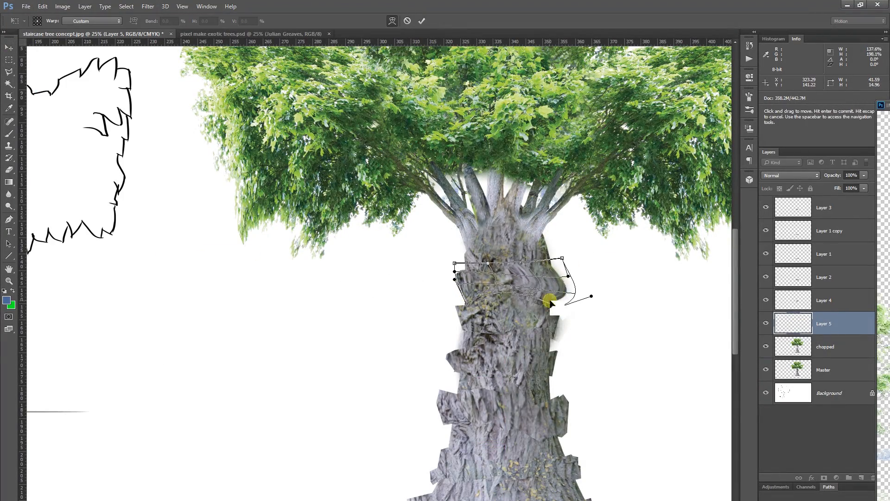
key("Return")
Step: Trim the warped strip's right end with a lasso cut and clear the selection
key("l")
left_click(564, 280)
double_click(554, 304)
key("Delete")
key("ctrl+d")
Step: Add a new layer above Layer 3 and clone bark over the dark knots and strip seams on the middle and lower trunk
mouse_move(468, 339)
left_mouse_down()
mouse_move(421, 231)
mouse_move(421, 285)
left_mouse_up()
left_click(835, 207)
left_click(861, 478)
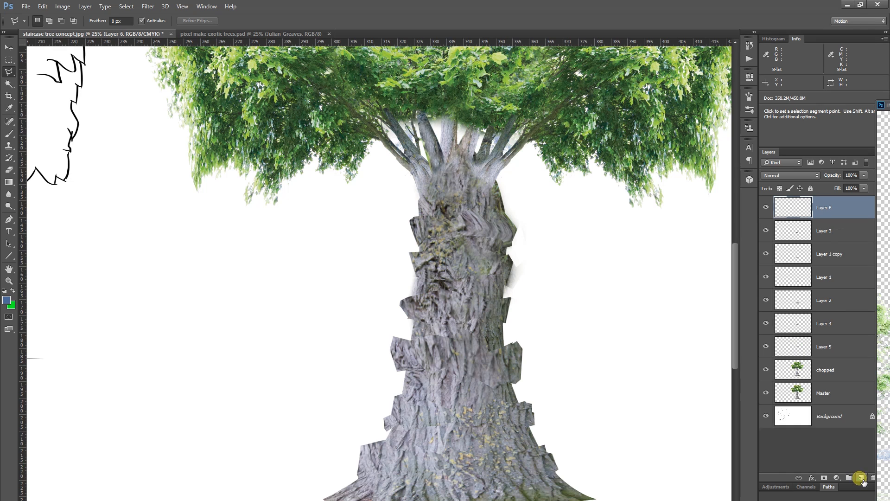
left_click(13, 146)
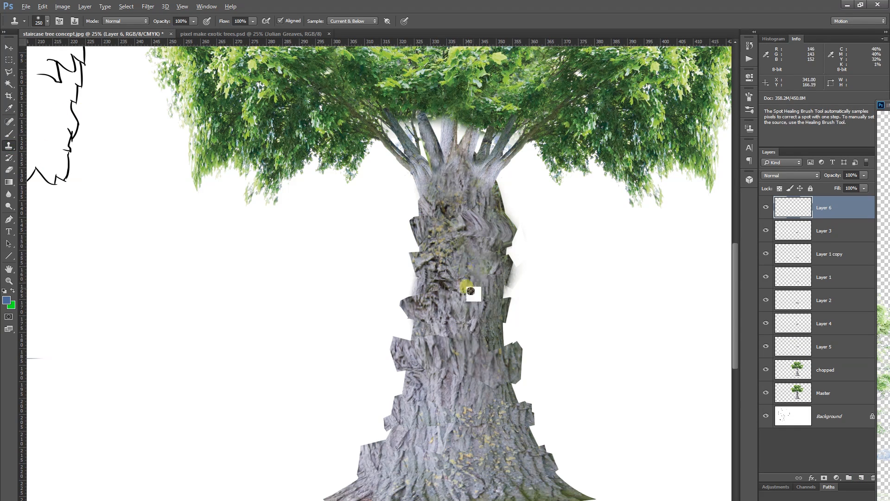
left_click_drag(440, 292, 445, 278)
left_click(457, 420)
left_click(436, 362, "alt")
left_click_drag(429, 338, 442, 340)
left_click(467, 406, "alt")
left_click_drag(468, 380, 485, 385)
left_click(440, 404, "alt")
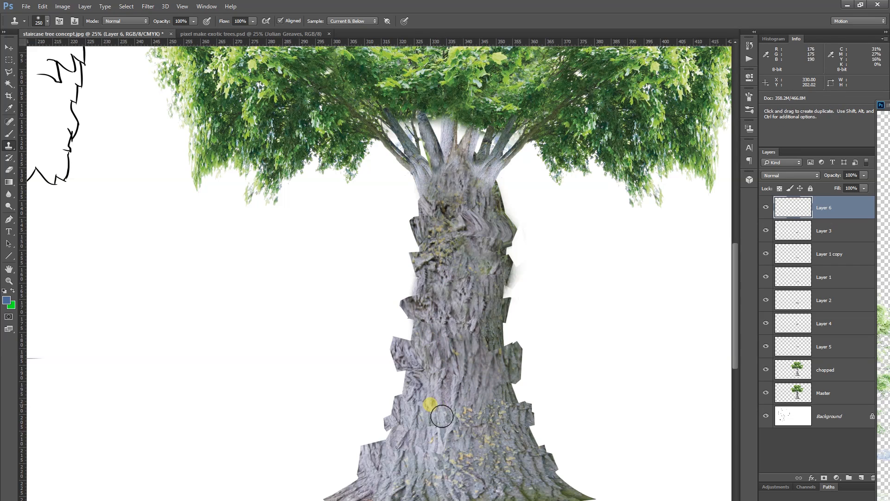
Step: Clone bark over the dark knot and mossy patches on the upper trunk
left_click(508, 451, "alt")
left_click(465, 246)
left_click(470, 230, "alt")
left_click(460, 223)
left_click(481, 226, "alt")
left_click_drag(447, 215, 452, 206)
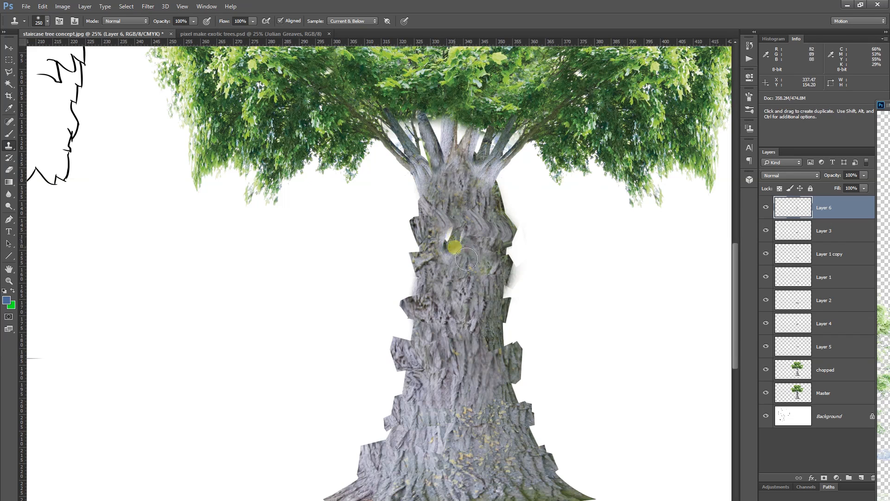
Step: View the whole canvas and compare the tree with and without the cloned bark layer
key("ctrl+0")
key("ctrl+minus")
key("ctrl+minus")
key("ctrl+minus")
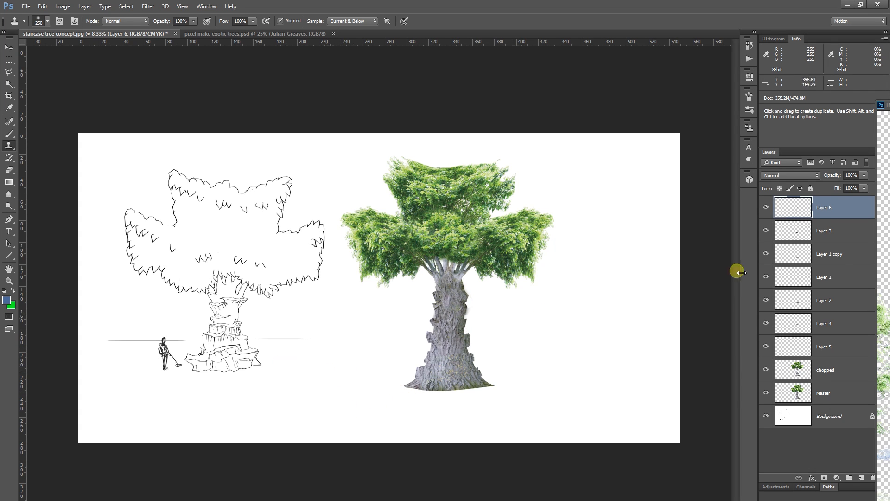
left_click(766, 207)
left_click(765, 207)
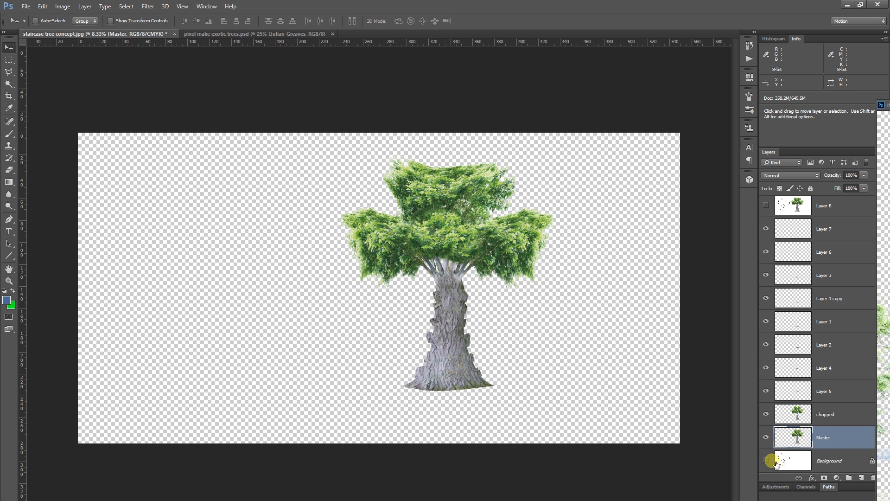
Step: Leave the Background layer hidden and delete Layer 8, the merged copy that includes the sketch
left_click(766, 460)
left_click(765, 460)
left_click(834, 209)
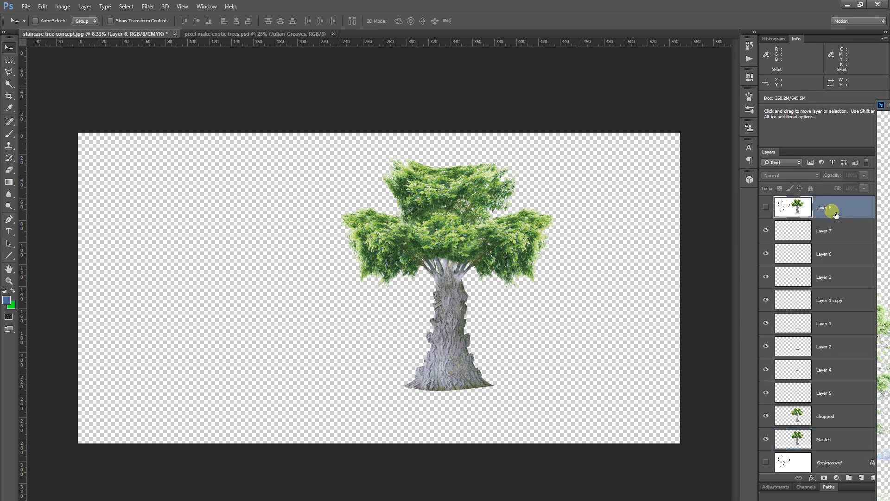
Step: Select all layers from Master to Layer 7, select the entire canvas and copy it merged
left_click(836, 414)
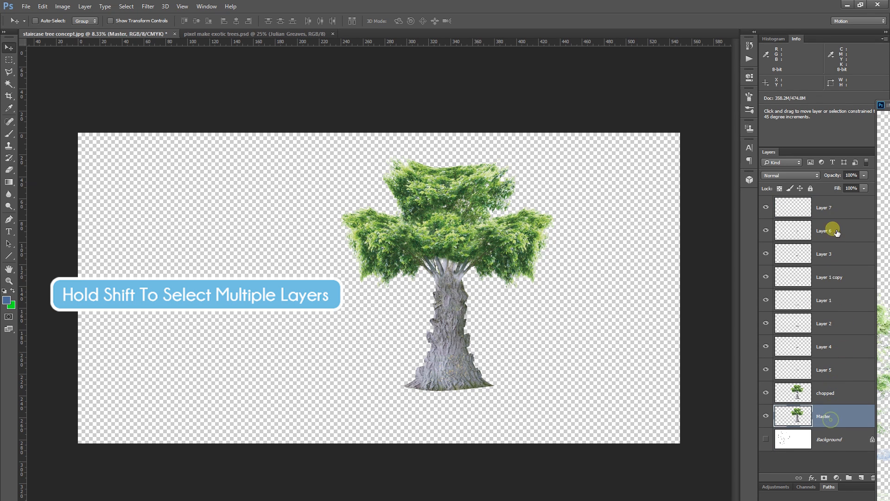
left_click(830, 207, "shift")
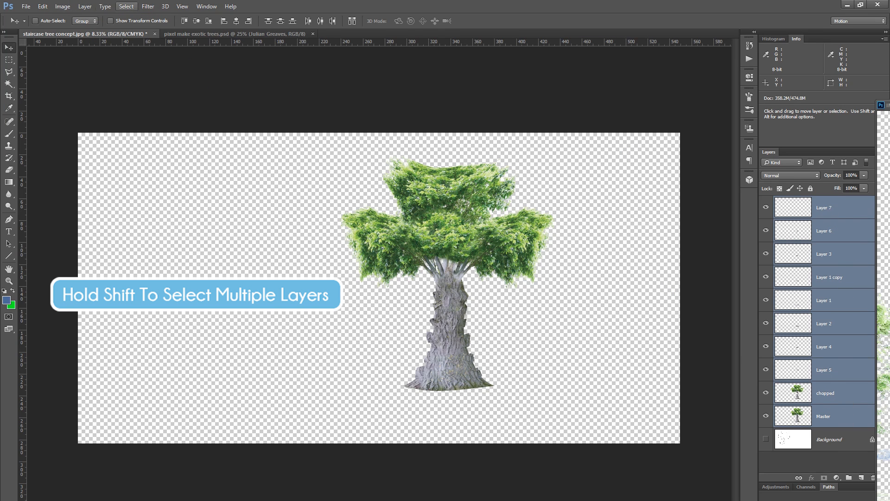
left_click(43, 7)
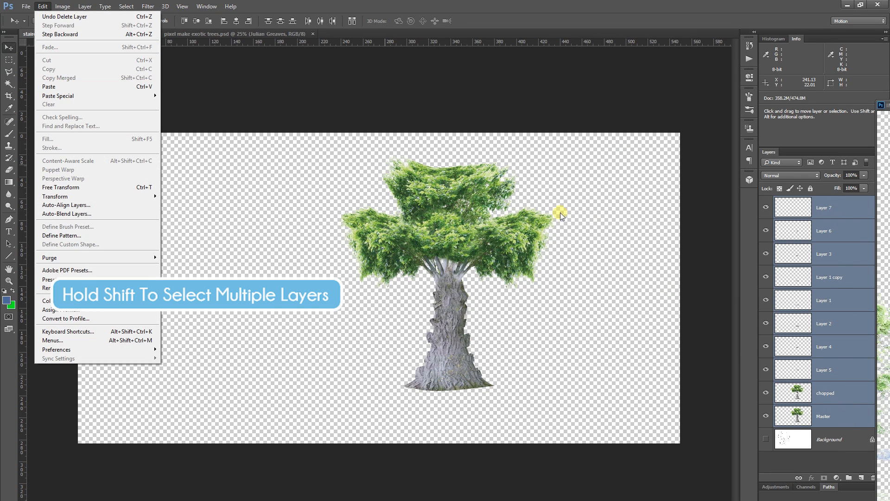
left_click(130, 16)
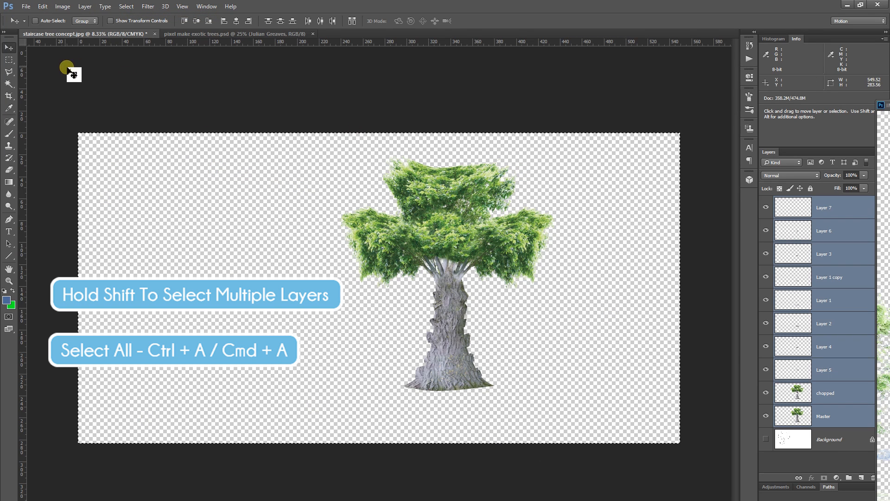
left_click(43, 6)
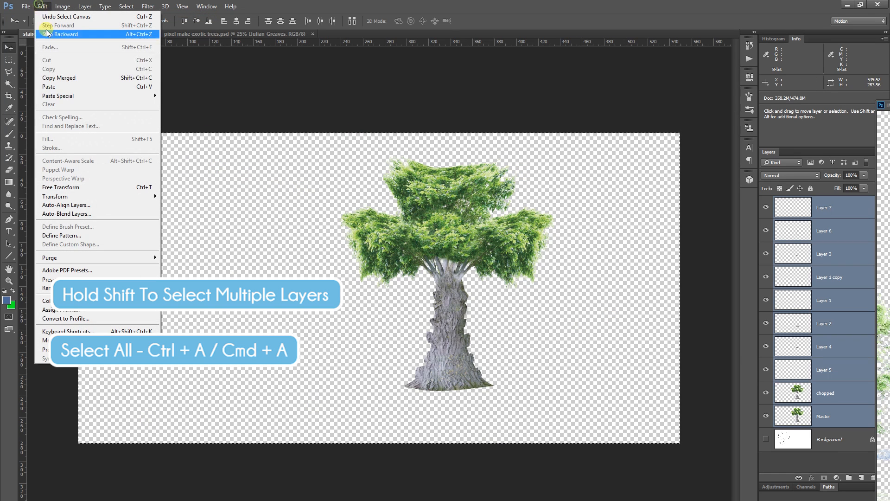
left_click(68, 78)
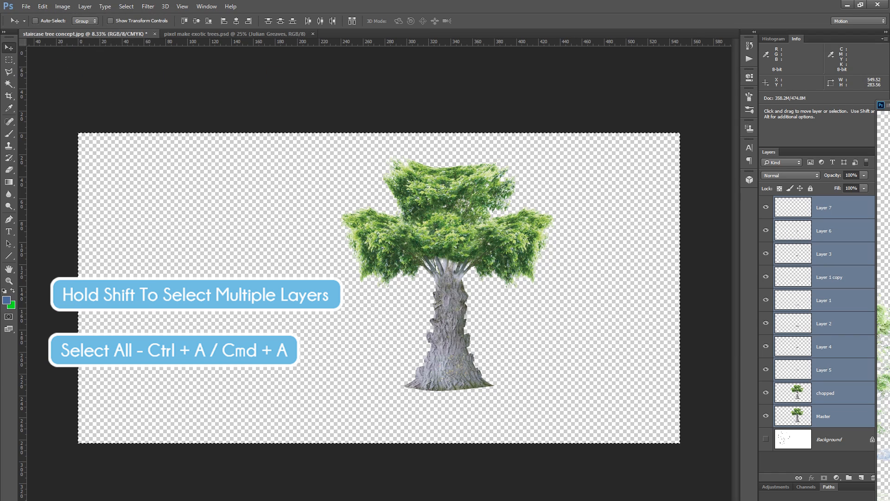
Step: Add a new layer on top, paste the merged tree into it and move it to the canvas's left half
key("ctrl+v")
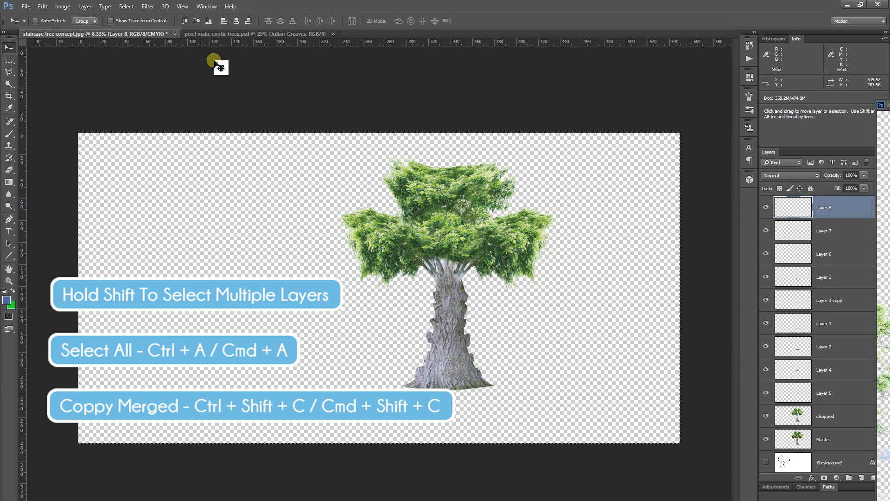
left_click(43, 6)
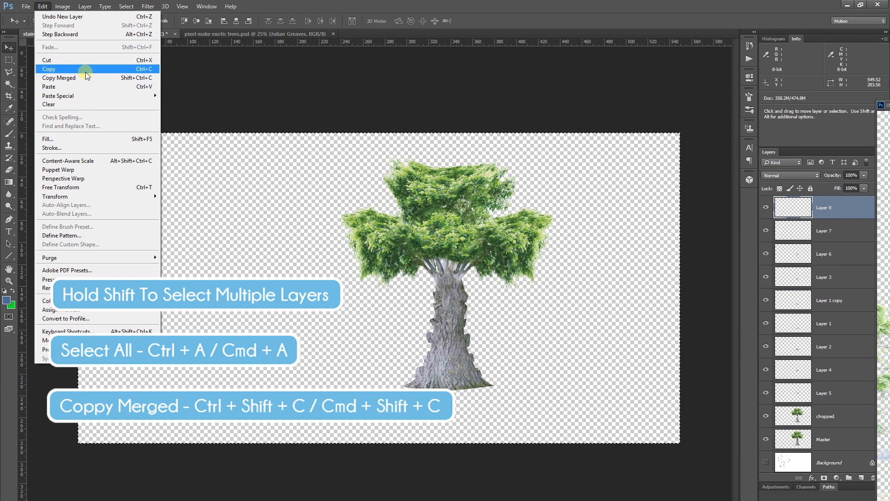
left_click(83, 87)
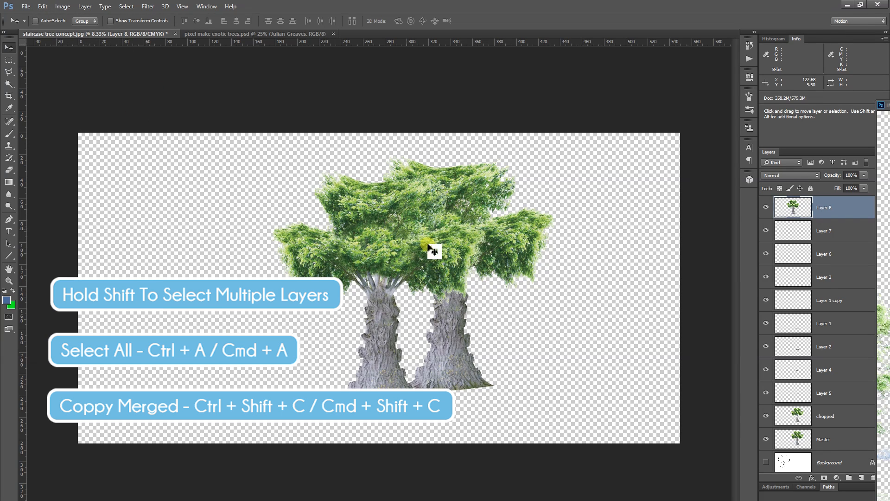
left_click_drag(373, 350, 273, 320)
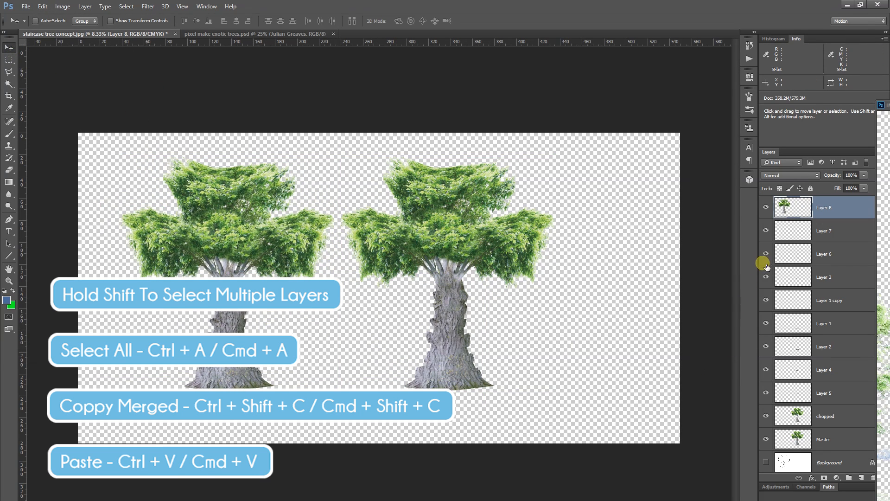
Step: Hide the layers from Layer 7 down to Master, show the Background and move the merged tree to the right of the sketch
left_click_drag(768, 238, 769, 441)
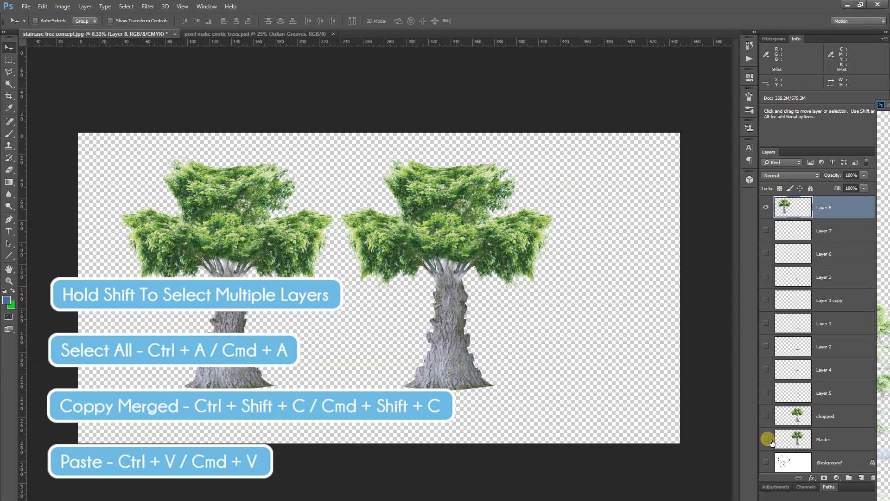
left_click(766, 462)
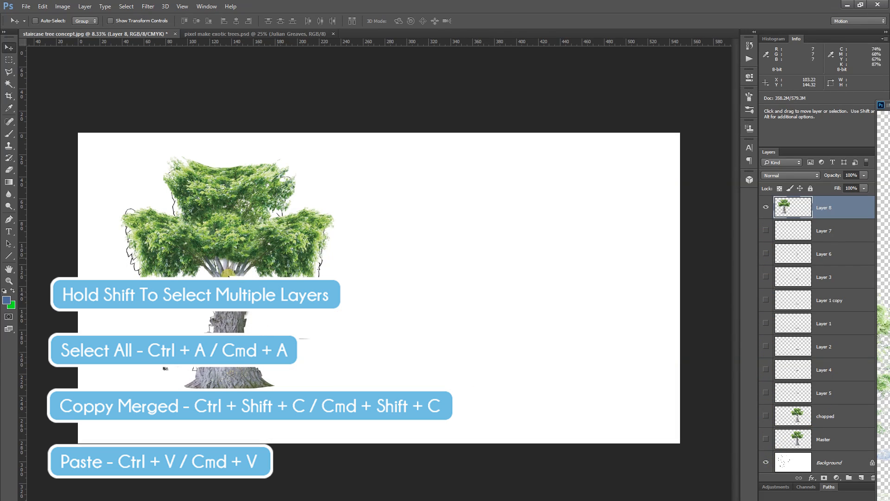
left_click_drag(290, 292, 585, 292)
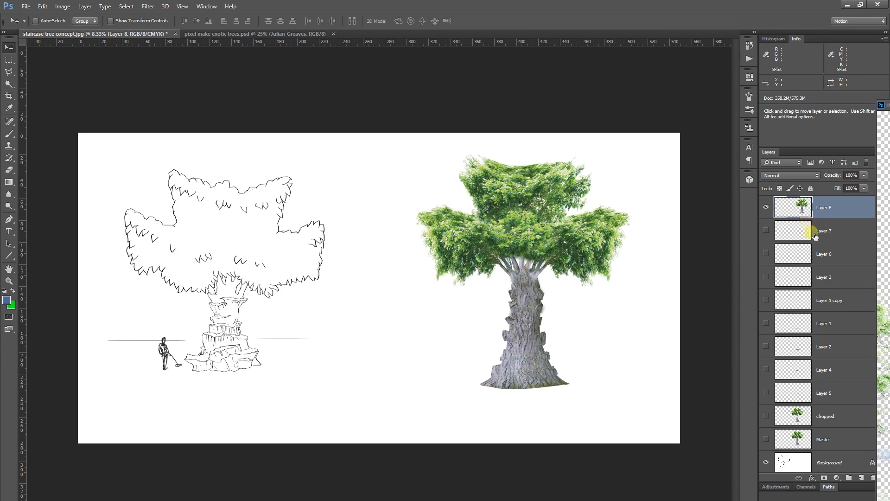
Step: Create a new group below Layer 8, put all layers from Layer 7 down to Master in it and collapse it
left_click(855, 439)
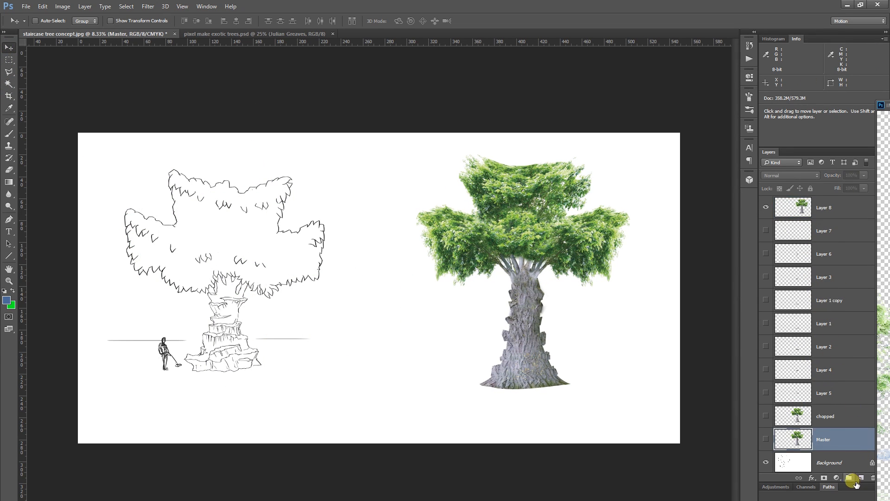
left_click(851, 480)
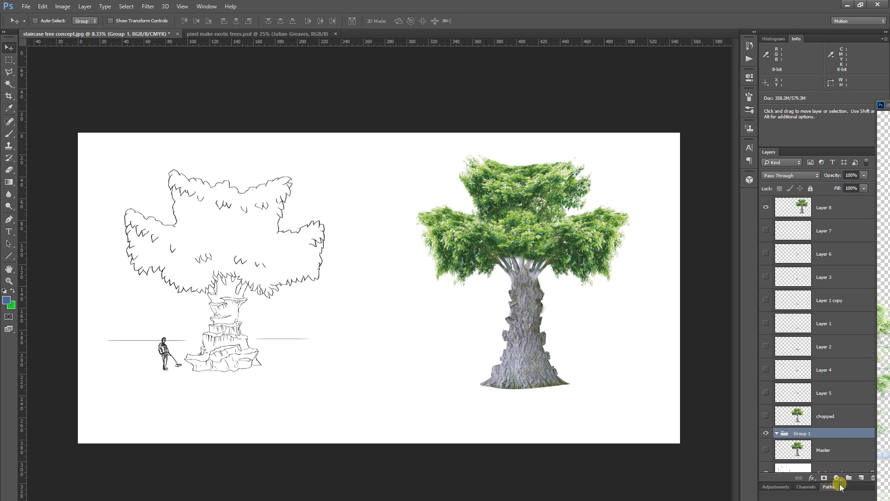
left_click_drag(849, 444, 844, 226)
left_click(833, 244)
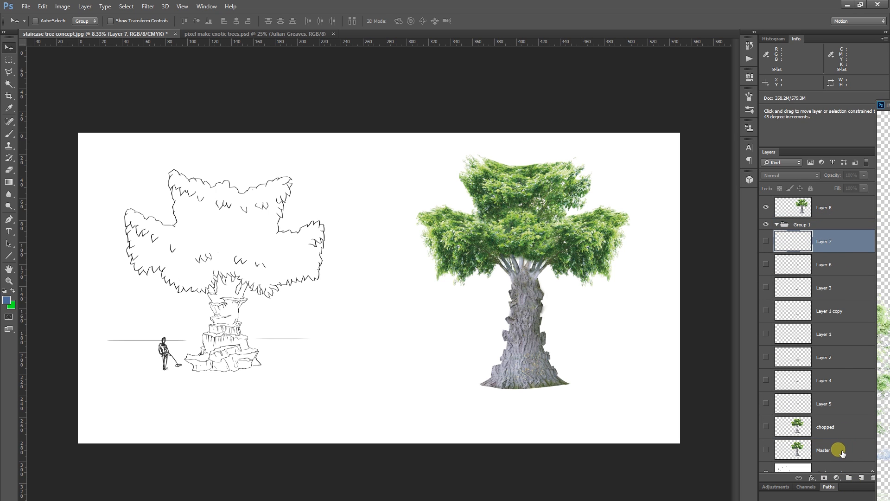
left_click(842, 453, "shift")
left_click_drag(823, 240, 816, 226)
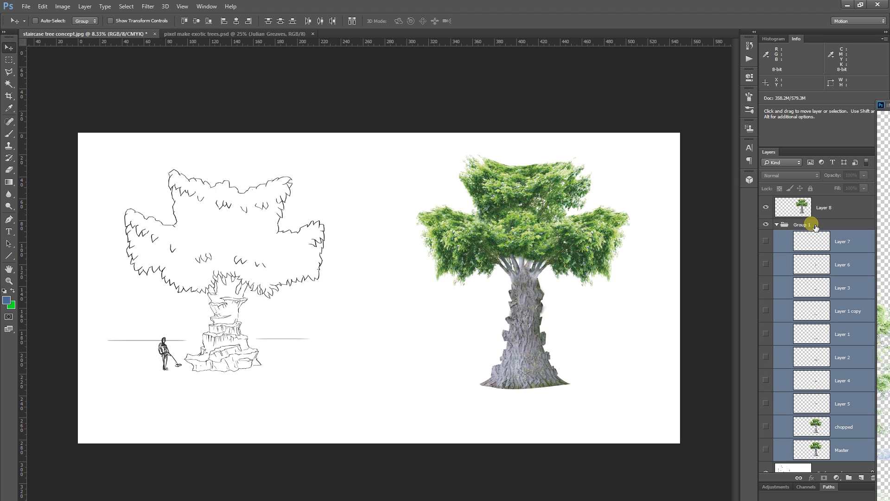
left_click(777, 225)
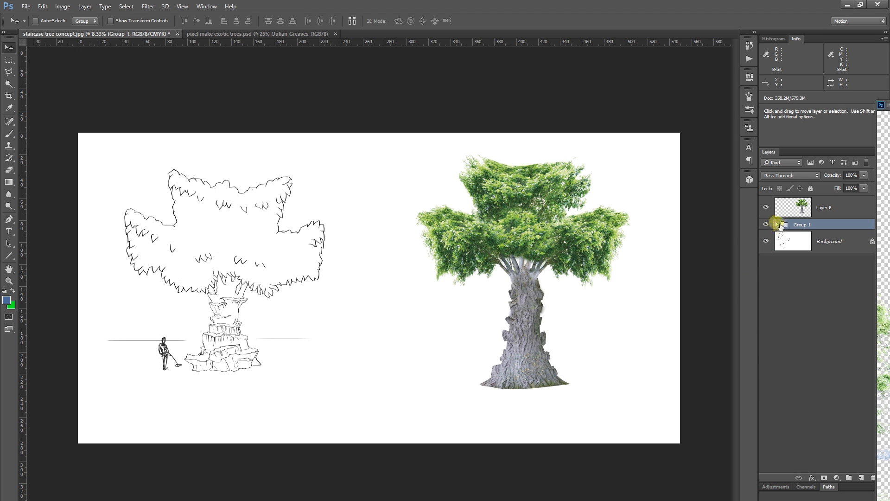
left_click(777, 225)
left_click(777, 224)
Step: Reposition the merged tree on Layer 8 slightly closer to the sketch
left_click(846, 203)
left_click_drag(533, 255, 513, 228)
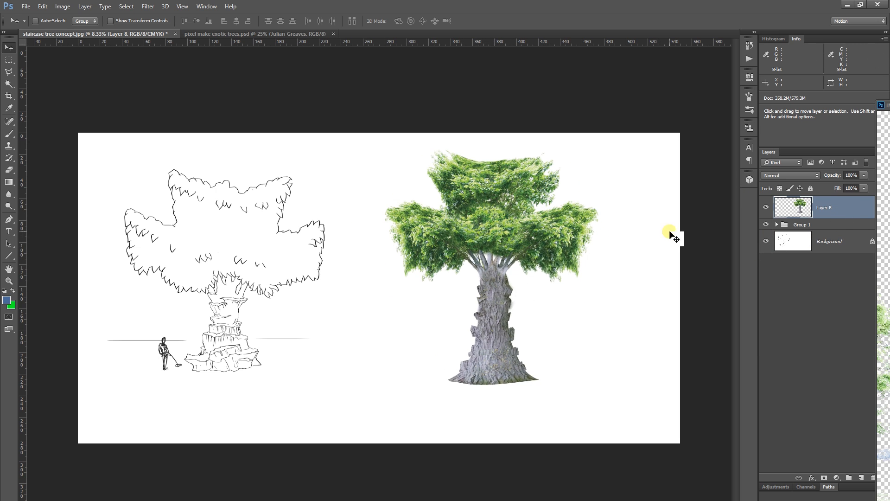
mouse_move(521, 259)
left_mouse_down()
mouse_move(511, 258)
mouse_move(523, 237)
mouse_move(536, 253)
left_mouse_up()
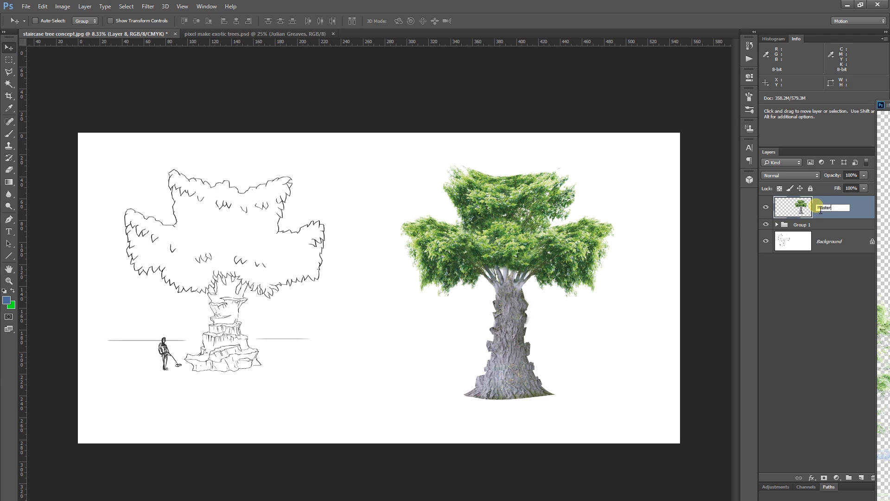
Step: Rename Layer 8 to Master and duplicate it
key("Return")
left_click_drag(836, 222, 831, 201)
left_click_drag(771, 207, 698, 218)
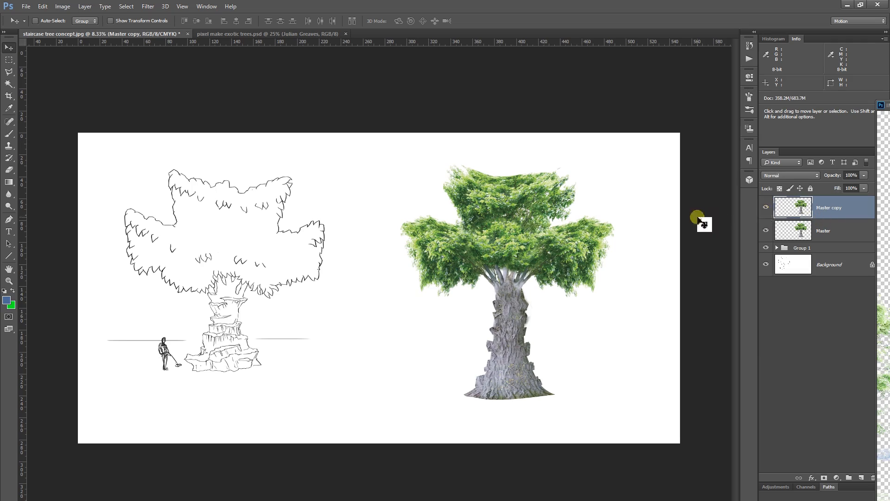
Step: Compare the stepped trunk in the sketch with the bark trunk of the merged tree
key("ctrl+plus")
key("ctrl+plus")
key("ctrl+plus")
left_click_drag(491, 284, 309, 237)
mouse_move(510, 348)
left_mouse_down()
mouse_move(464, 326)
mouse_move(469, 225)
left_mouse_up()
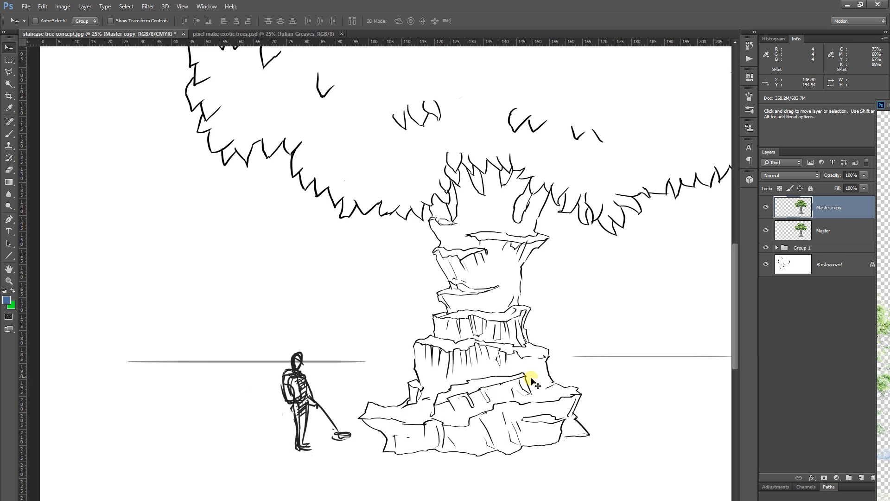
left_click_drag(614, 276, 359, 280)
left_click_drag(669, 348, 542, 330)
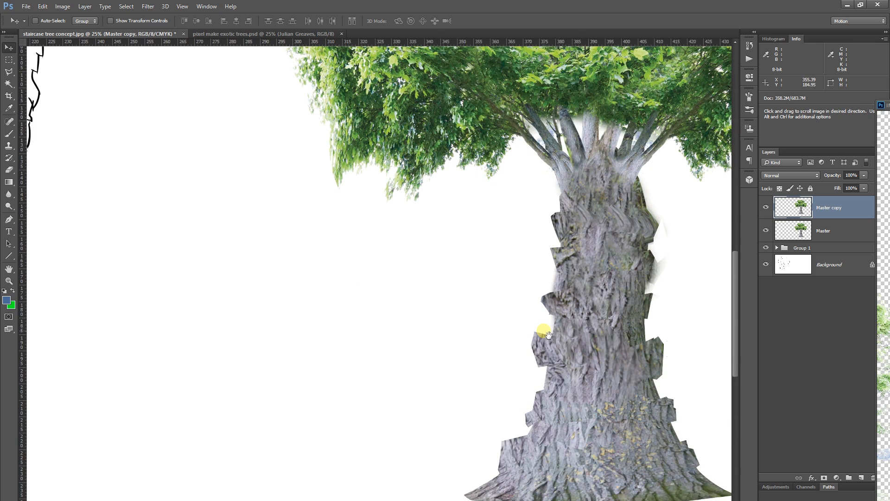
key("ctrl+minus")
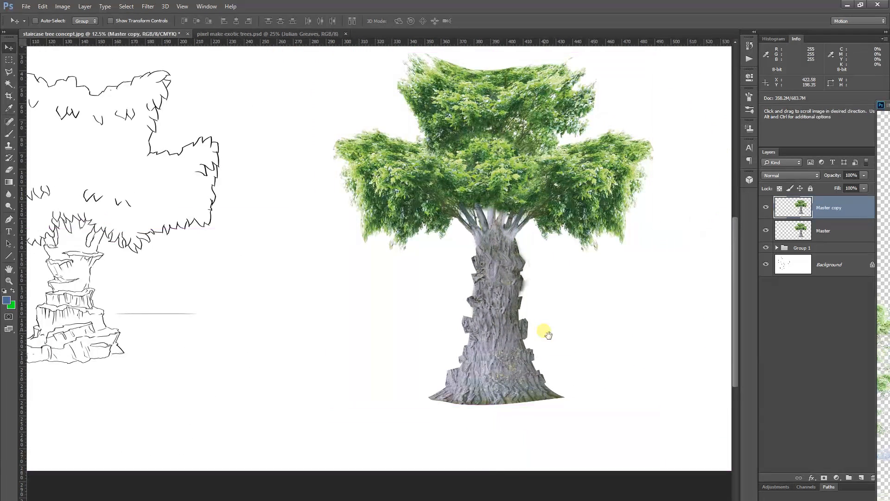
left_click_drag(199, 399, 398, 395)
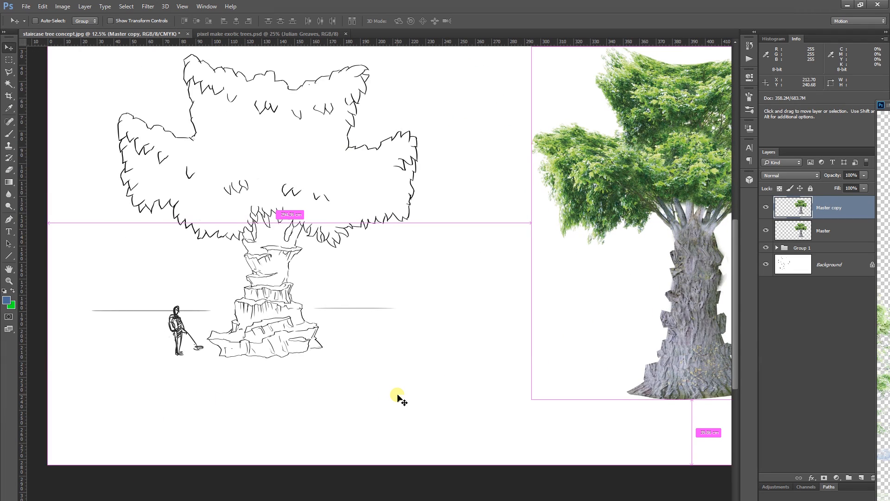
Step: Trace the top ledge of the sketched trunk's second-lowest step with the Polygonal Lasso, about 27.7 by 9.5 cm
key("ctrl+plus")
key("ctrl+plus")
left_click_drag(398, 394, 782, 407)
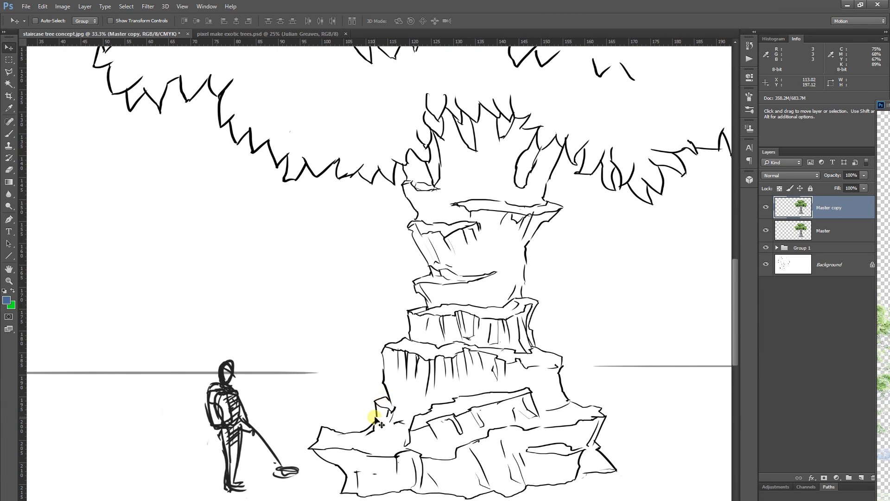
key("l")
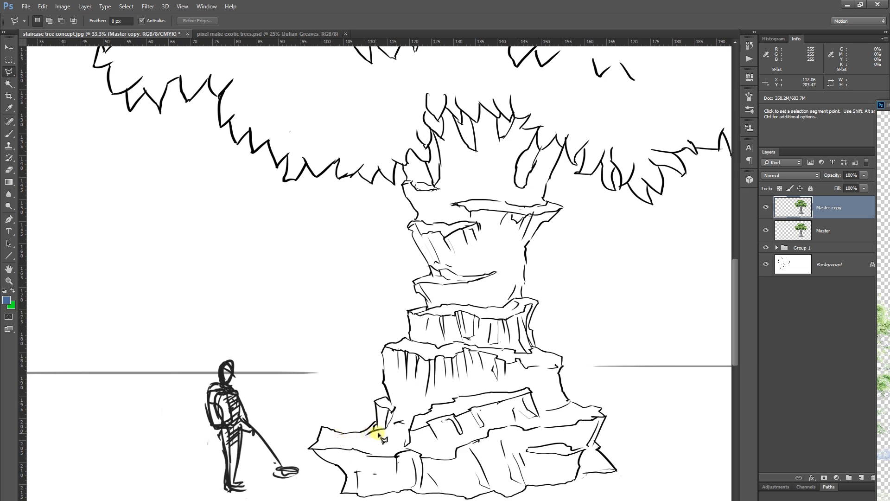
left_click(410, 430)
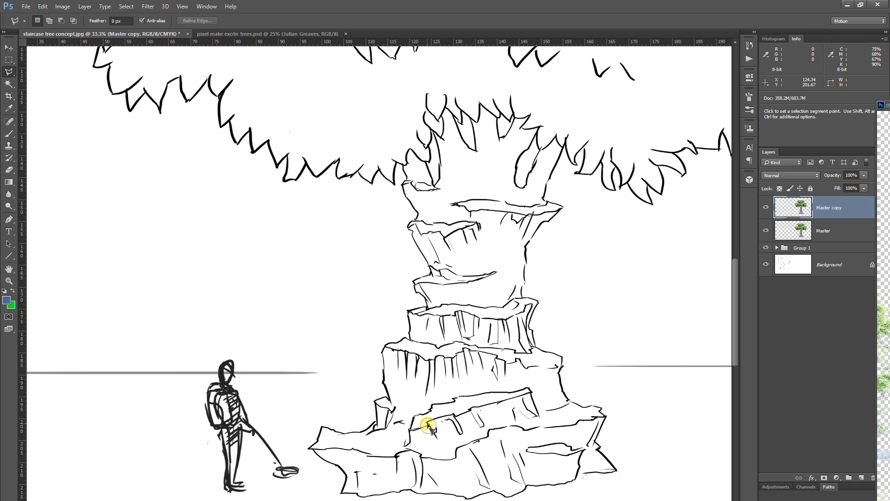
left_click(456, 415)
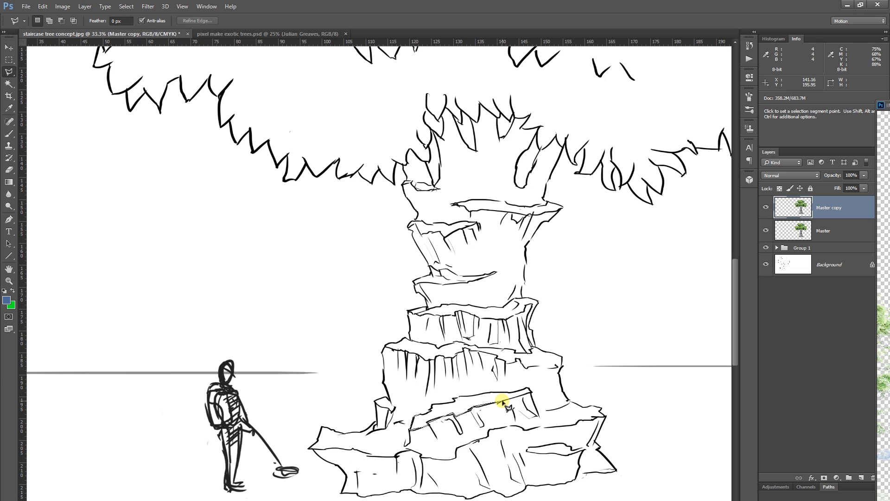
left_click(530, 390)
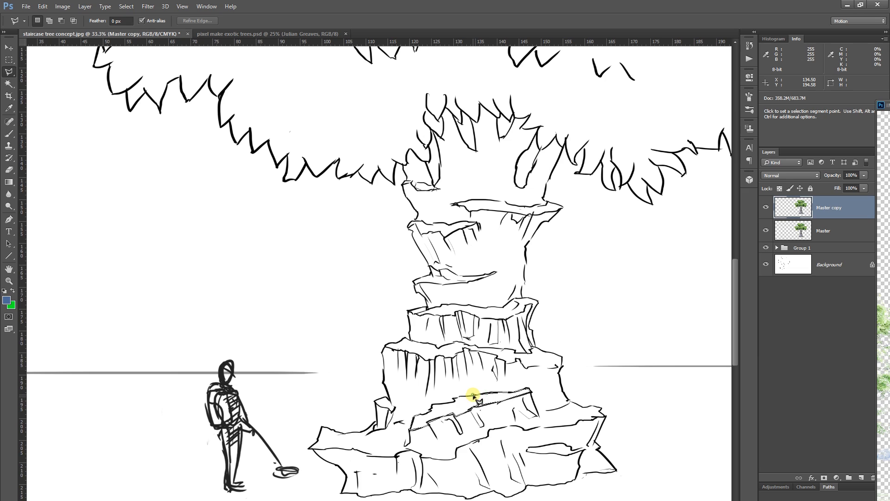
left_click(454, 399)
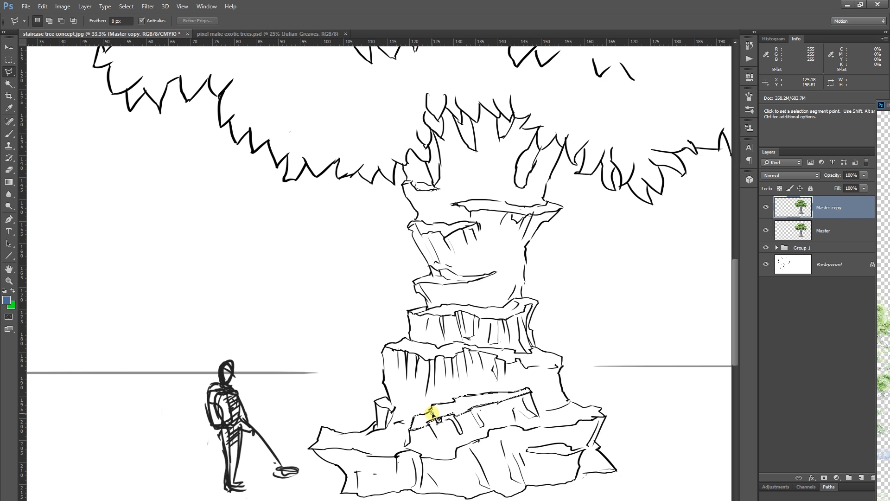
left_click(420, 415)
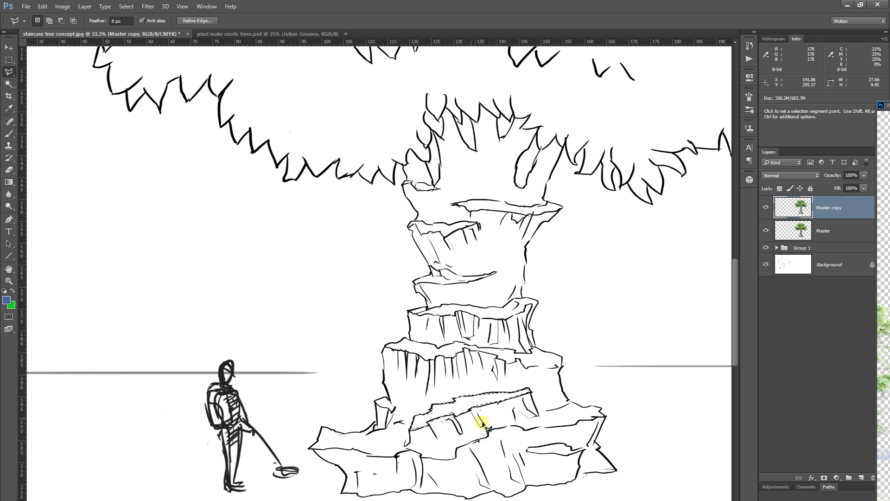
Step: Add a new empty layer above Master copy and move the ledge selection from the sketch towards the merged tree's trunk
key("ctrl+minus")
key("ctrl+minus")
key("ctrl+minus")
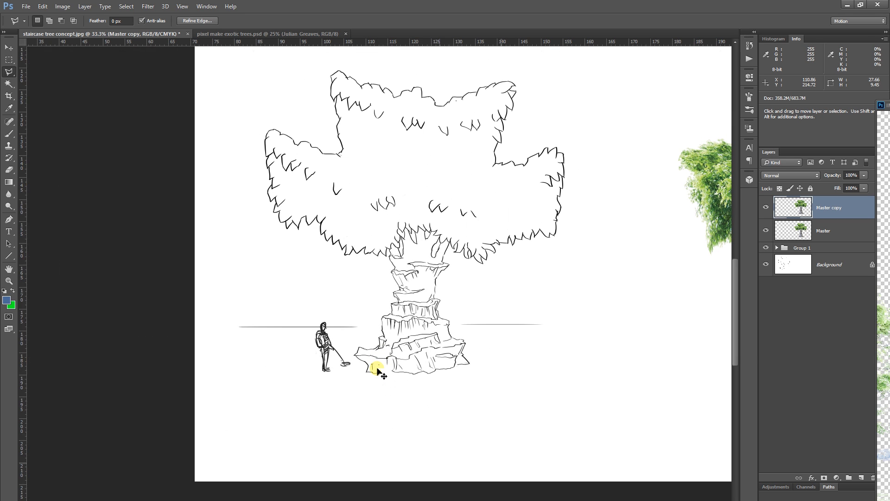
left_click_drag(379, 371, 298, 378)
left_click_drag(348, 364, 318, 364)
mouse_move(458, 303)
left_mouse_down()
mouse_move(308, 322)
mouse_move(297, 341)
left_mouse_up()
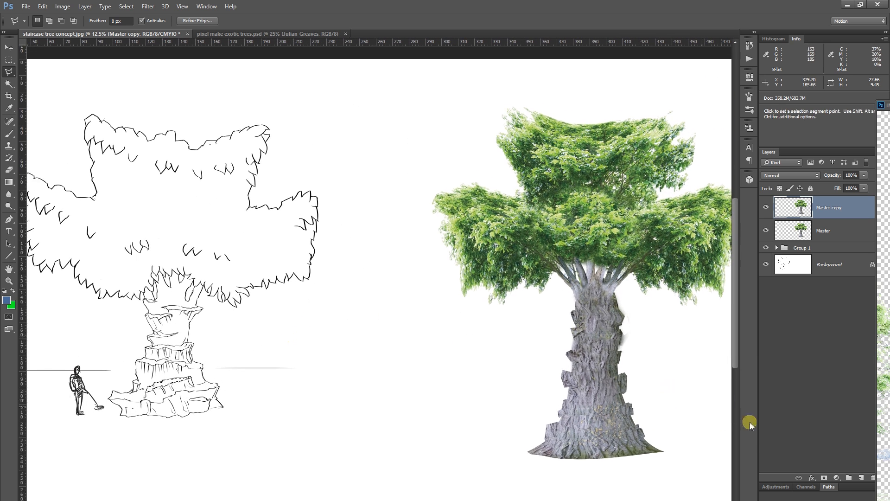
left_click(861, 478)
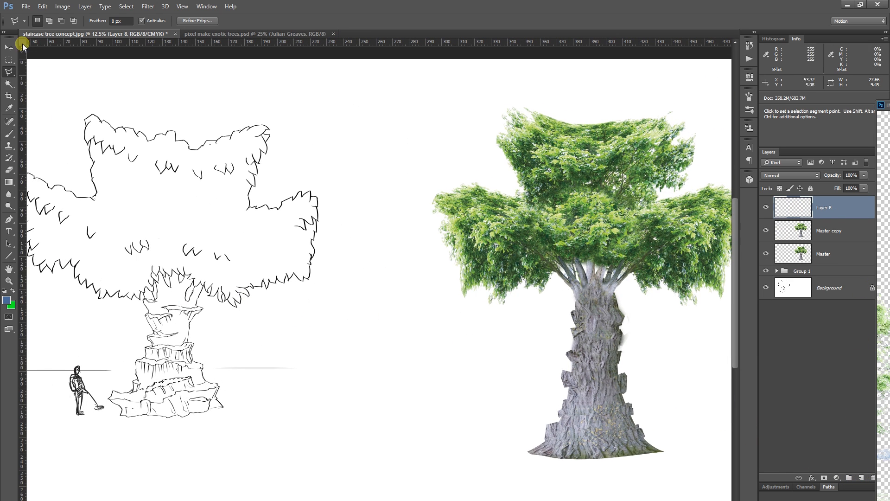
left_click(8, 47)
left_click_drag(176, 378, 503, 366)
Step: Try to move the ledge selection with the Move tool while the empty Layer 8 is active
left_click(814, 230)
key("ctrl+z")
left_click(806, 210)
left_click(504, 367)
left_click(462, 199)
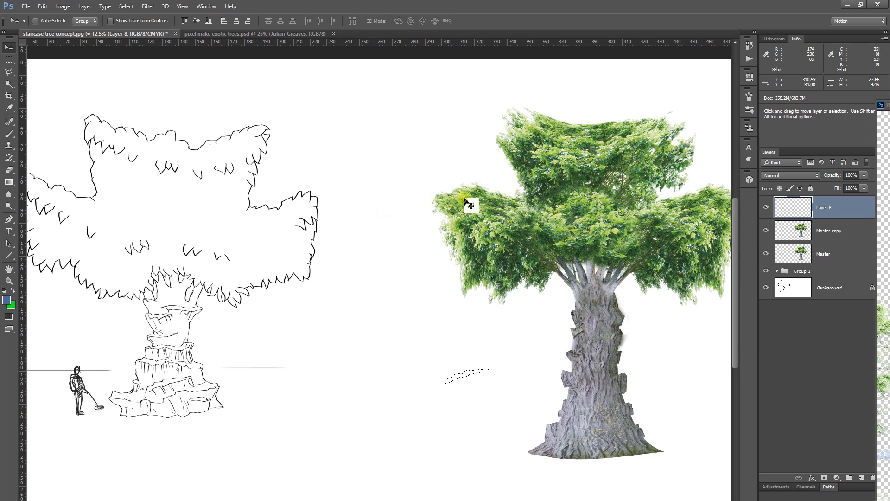
left_click(469, 373)
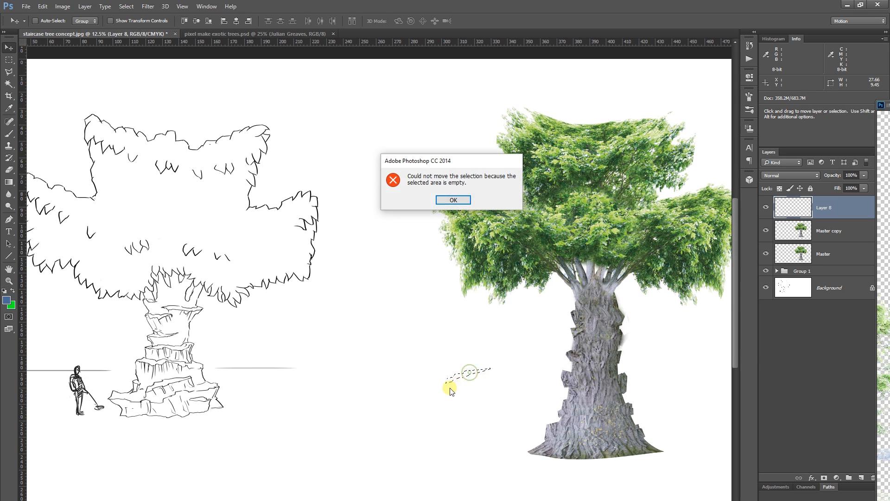
key("Return")
Step: Place the ledge-shaped selection across the right half of the merged tree's trunk base
left_click_drag(487, 410, 649, 442)
key("ctrl")
key("ctrl+plus")
key("ctrl+plus")
key("ctrl+plus")
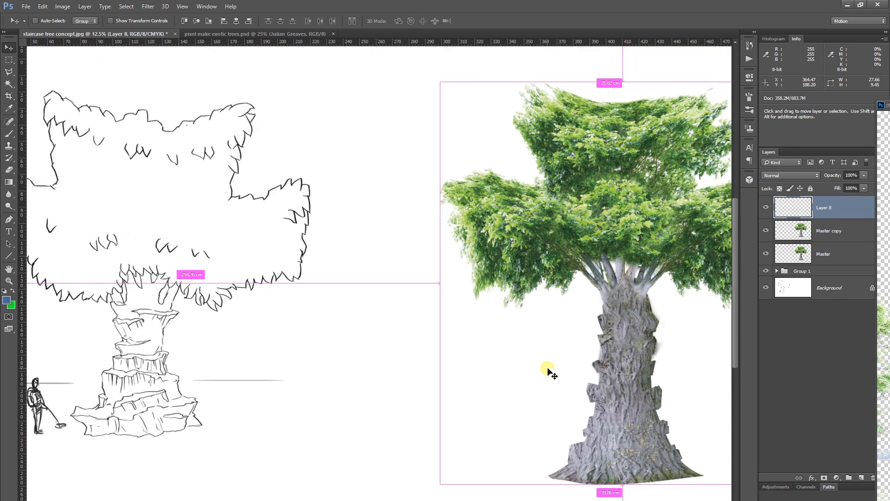
left_click_drag(548, 369, 304, 205)
key("ctrl+r")
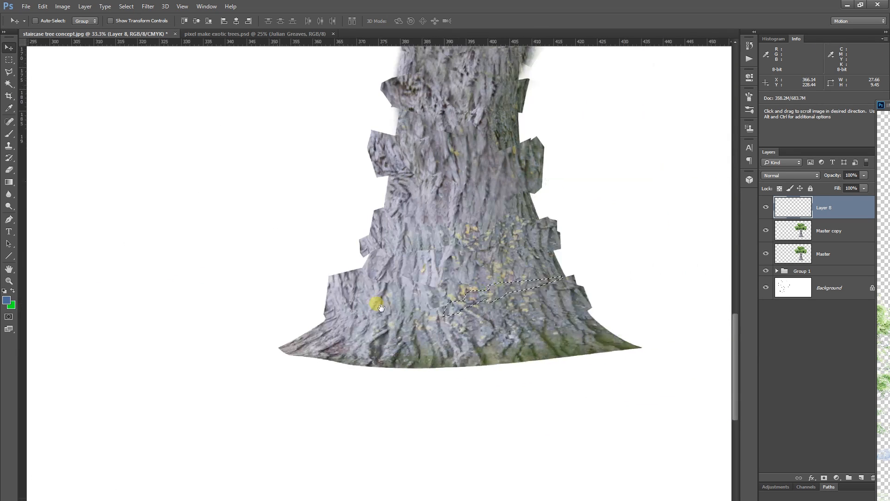
Step: Rename the Master copy layer to chopped
left_click(794, 232)
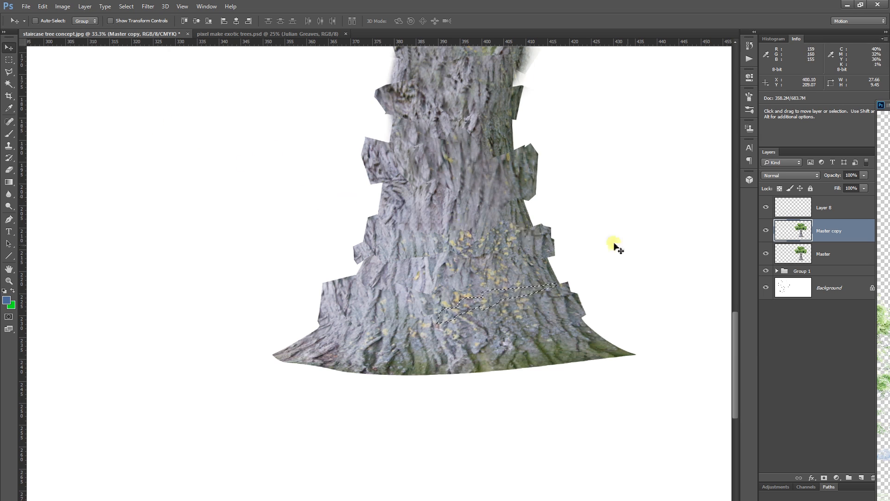
key("ctrl")
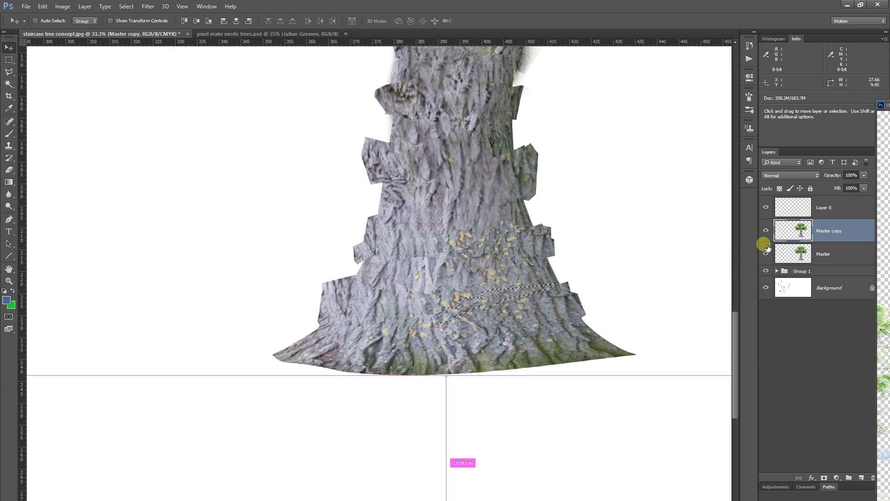
double_click(843, 234)
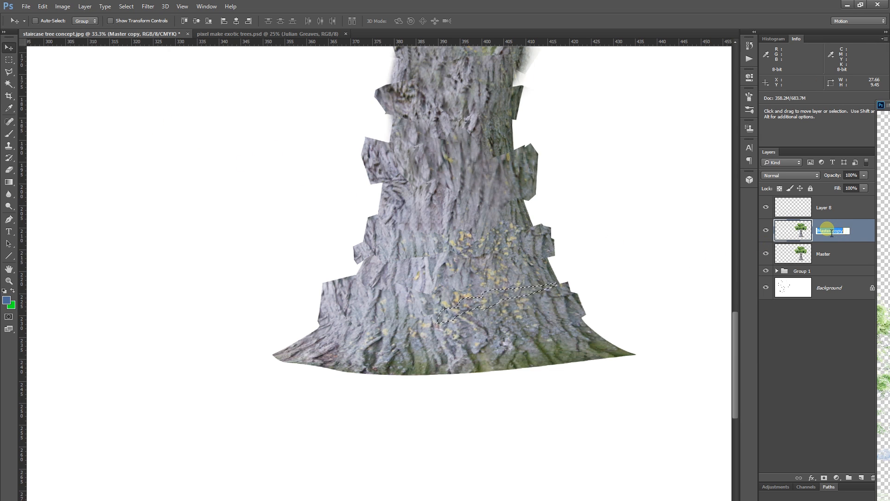
type("chopped")
key("Return")
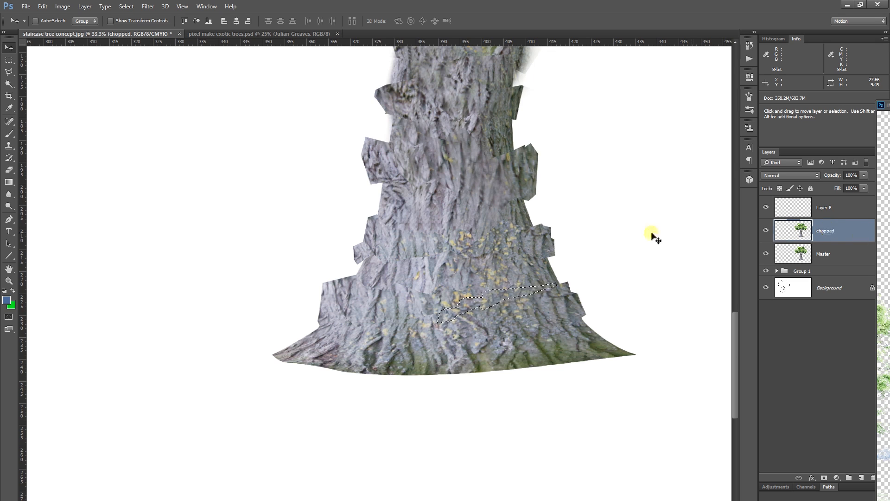
Step: Cut the selected bark strip from the chopped layer and paste it into Layer 8
left_click(42, 7)
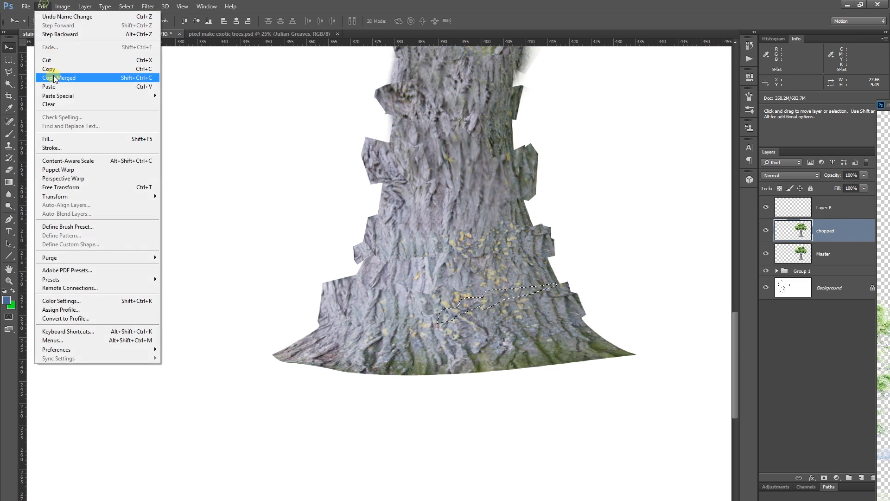
left_click(58, 60)
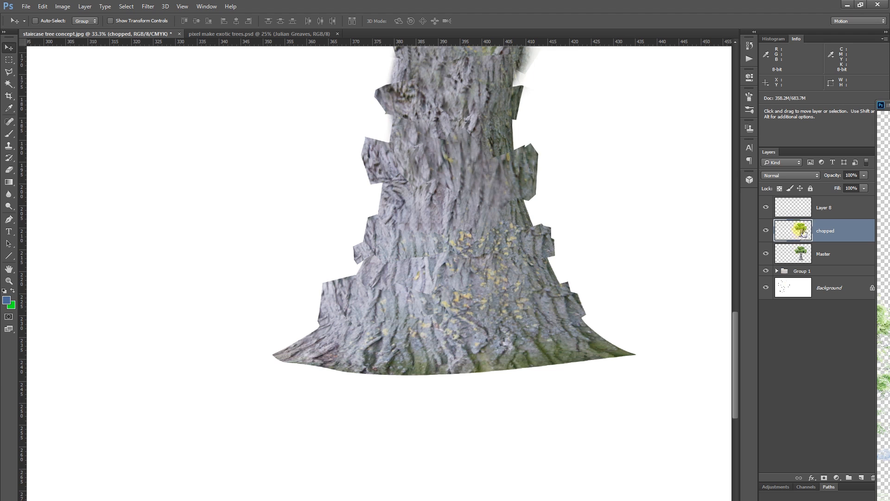
left_click(829, 212)
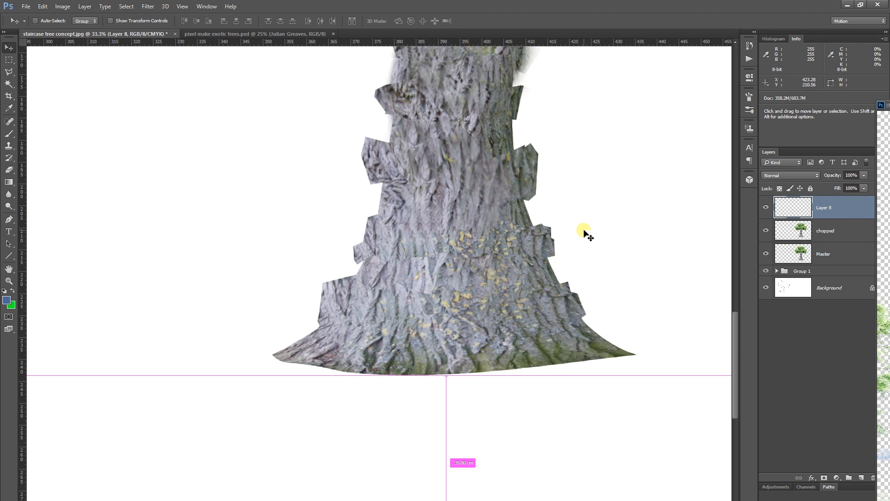
key("ctrl+v")
Step: Invert the colours of the pasted bark strip and move it onto the blank canvas left of the trunk
left_click_drag(387, 271, 522, 313)
mouse_move(508, 295)
left_mouse_down()
mouse_move(491, 301)
mouse_move(497, 288)
mouse_move(507, 290)
left_mouse_up()
key("ctrl+i")
left_click_drag(450, 354, 492, 441)
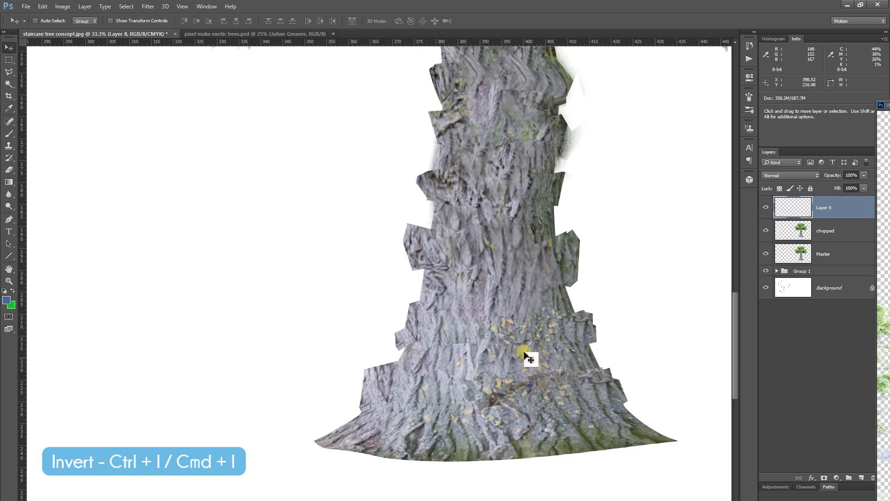
left_click_drag(529, 365, 265, 307)
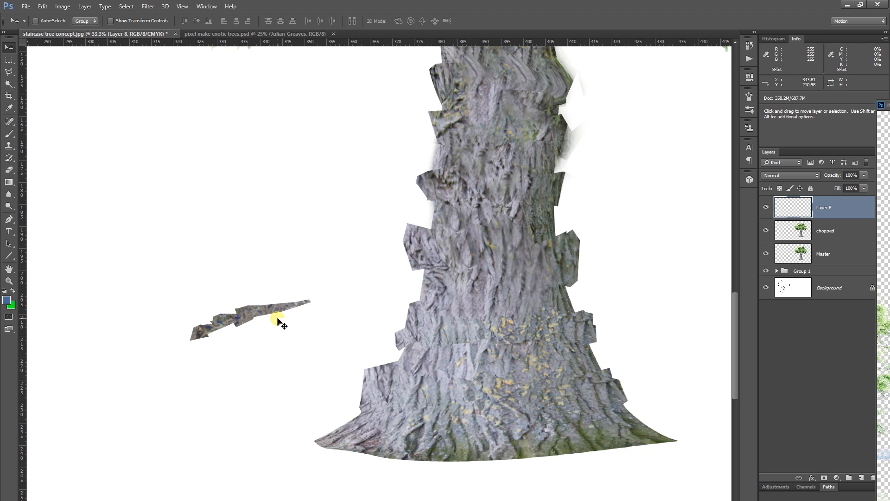
Step: Move the bark strip back onto the right half of the trunk base
left_click_drag(249, 317, 577, 395)
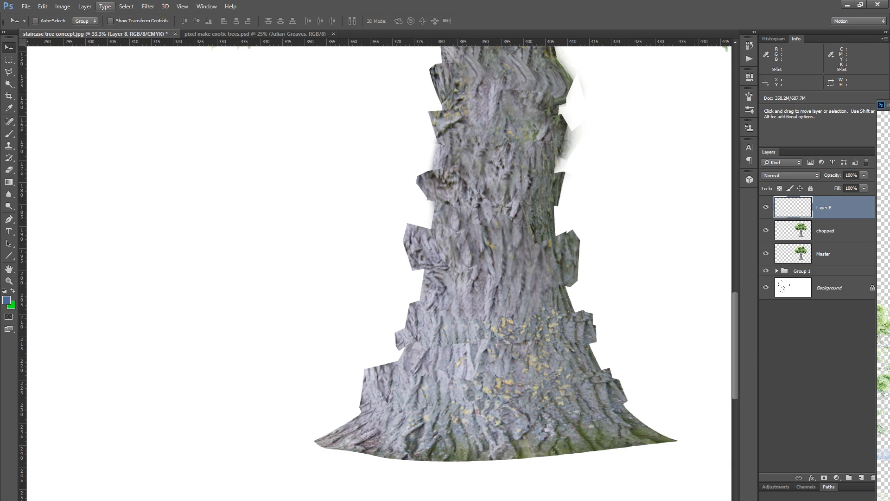
left_click(63, 7)
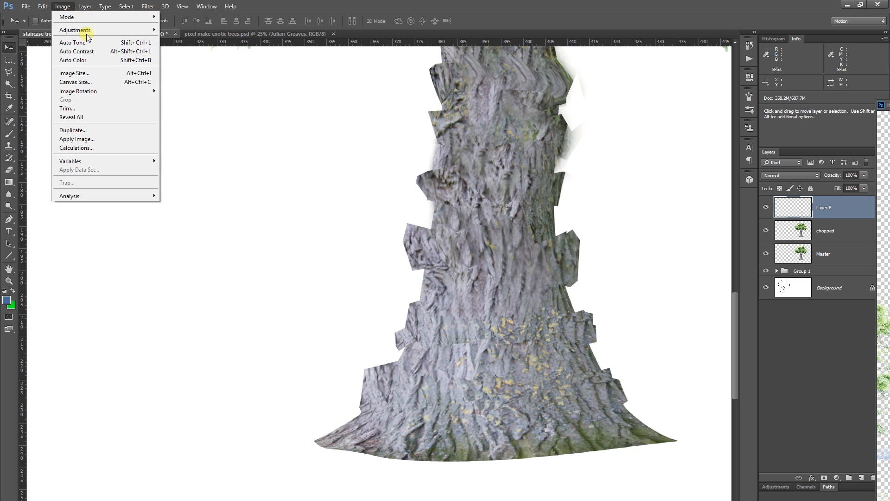
mouse_move(85, 30)
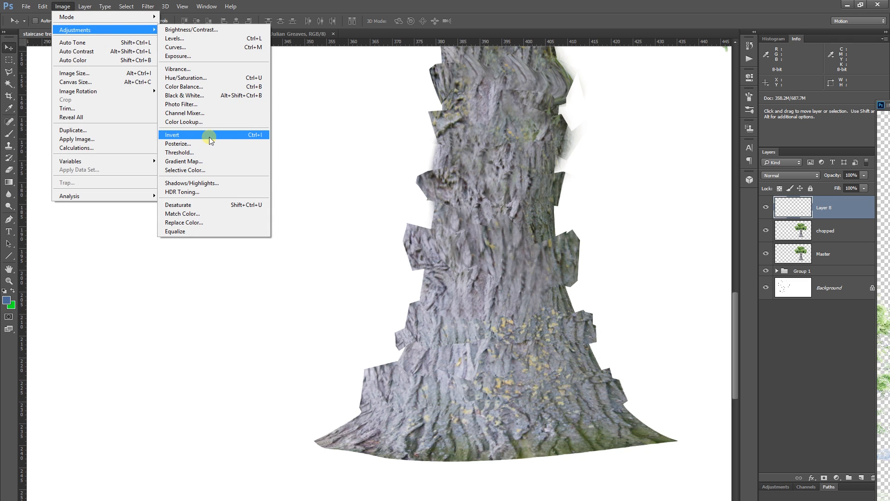
left_click(535, 399)
left_click_drag(537, 391, 495, 373)
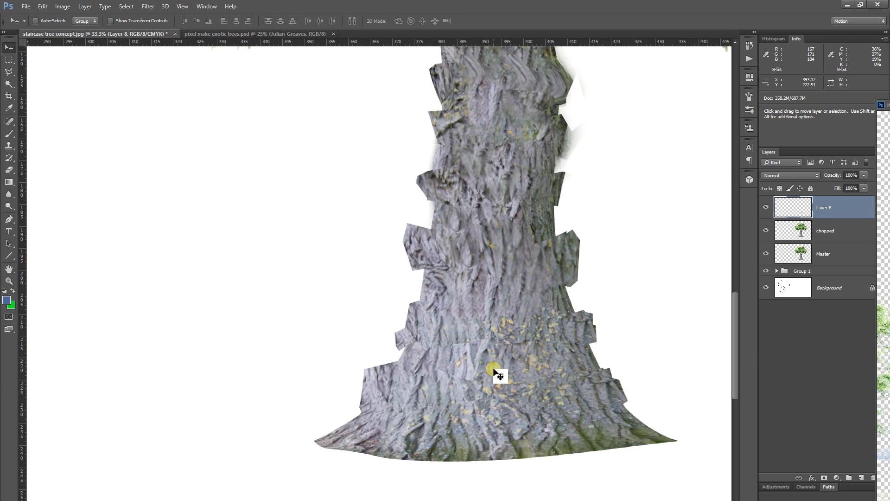
Step: Brighten the bark strip on Layer 8 with Levels, using a midtone input of 2.28
left_click(62, 6)
mouse_move(89, 33)
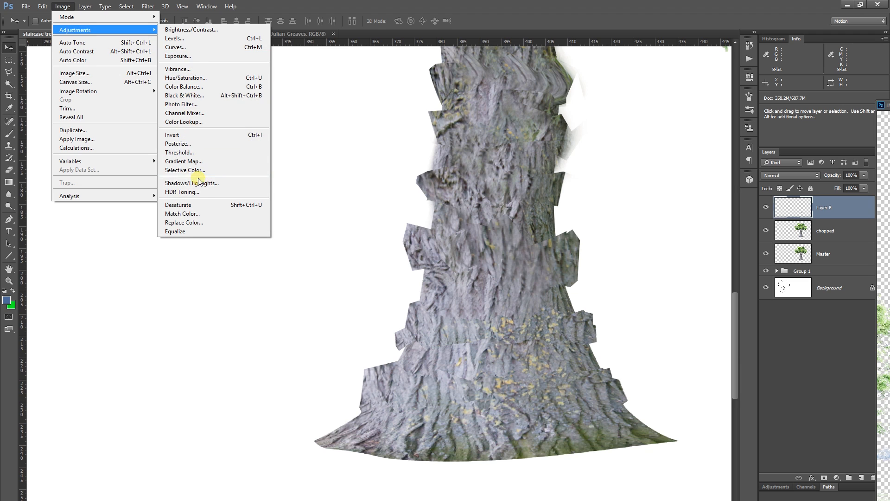
left_click(175, 38)
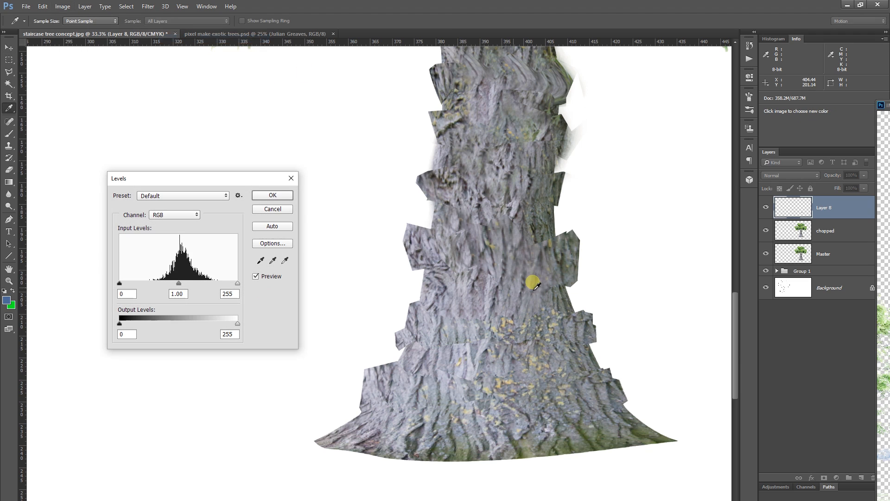
left_click_drag(178, 283, 144, 280)
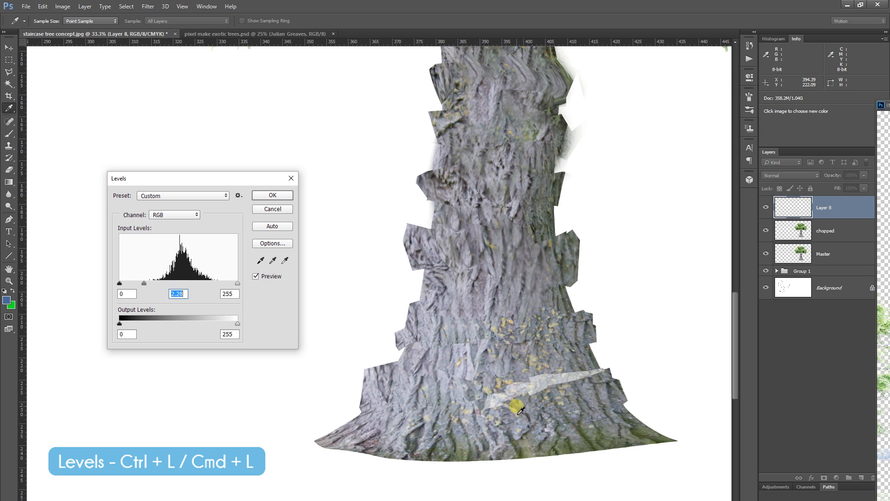
left_click(265, 195)
Step: Examine the lightened strip on the whole tree and compare the trunk with the stepped ledges in the sketch
left_click_drag(378, 303, 374, 287)
key("ctrl+minus")
key("ctrl+minus")
key("ctrl+minus")
key("ctrl+minus")
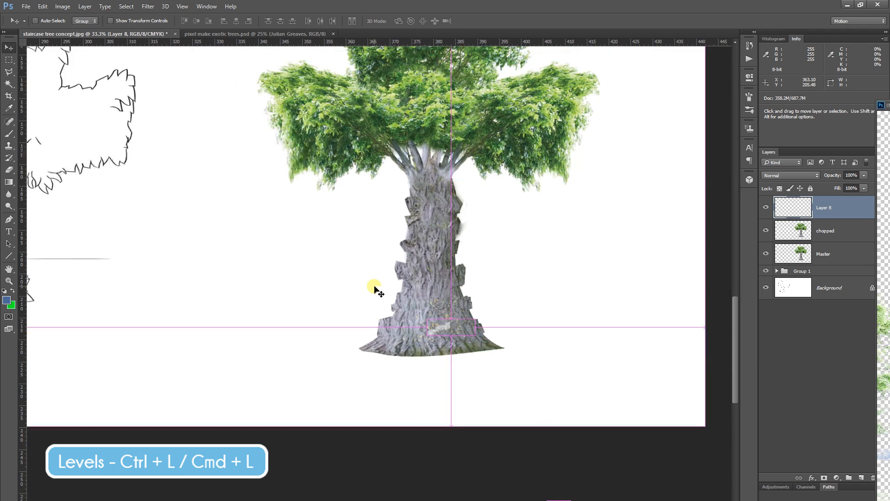
left_click_drag(487, 271, 523, 314)
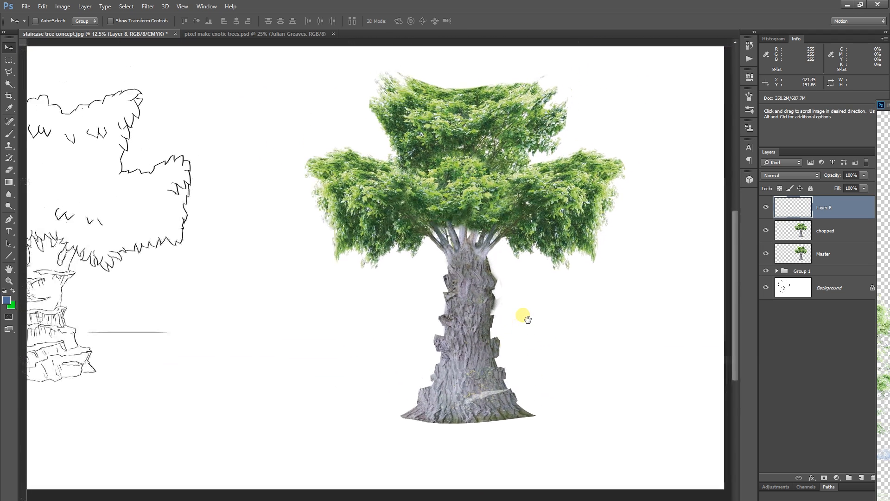
key("ctrl+minus")
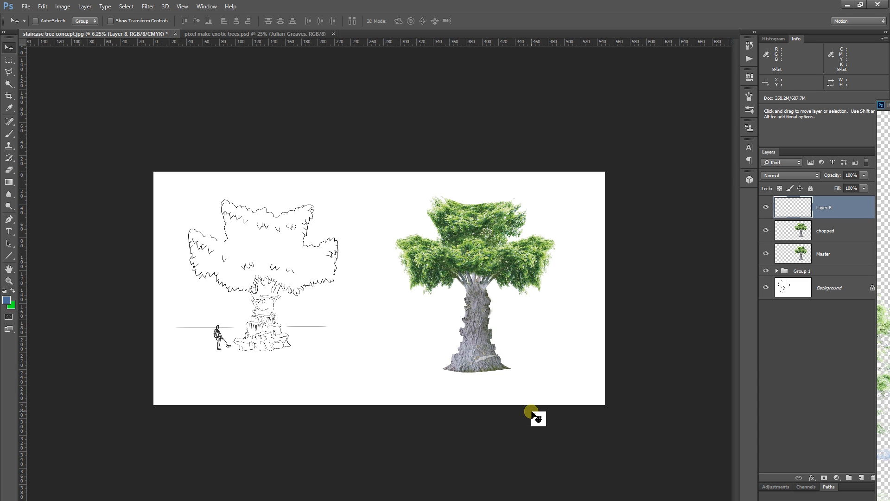
key("ctrl+plus")
key("ctrl+plus")
left_click_drag(360, 286, 246, 192)
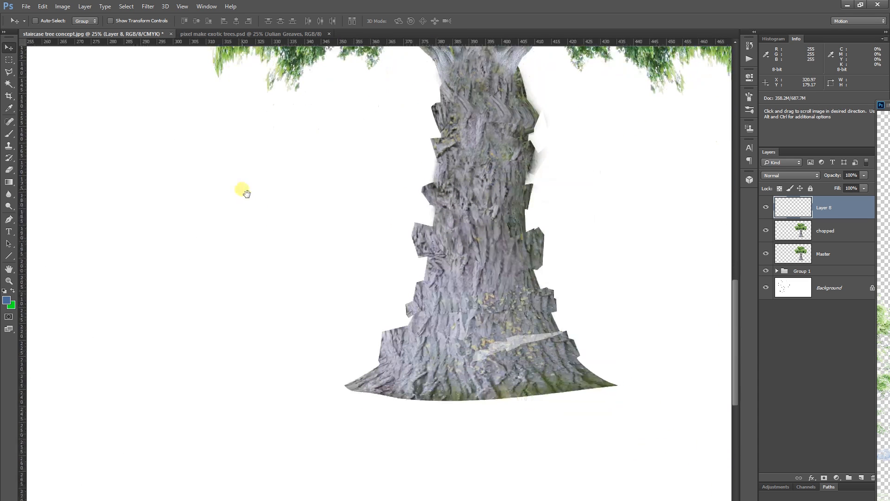
left_click(800, 232)
left_click_drag(139, 227, 489, 355)
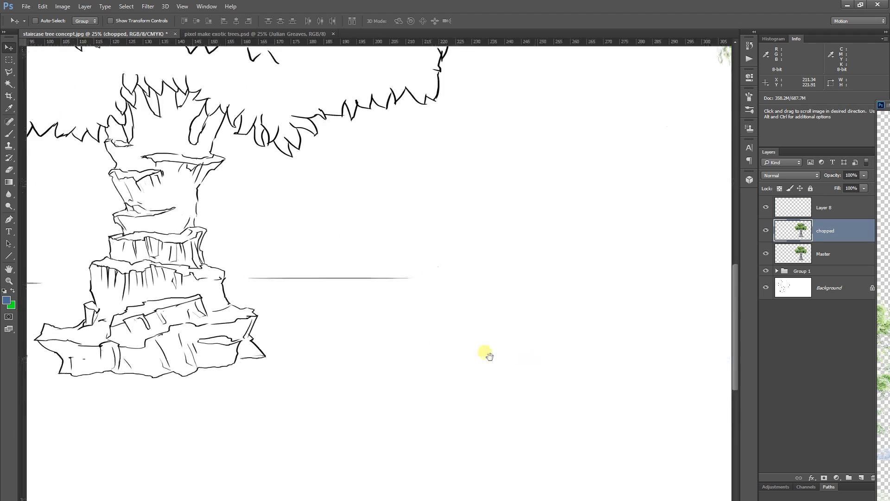
left_click_drag(347, 355, 179, 341)
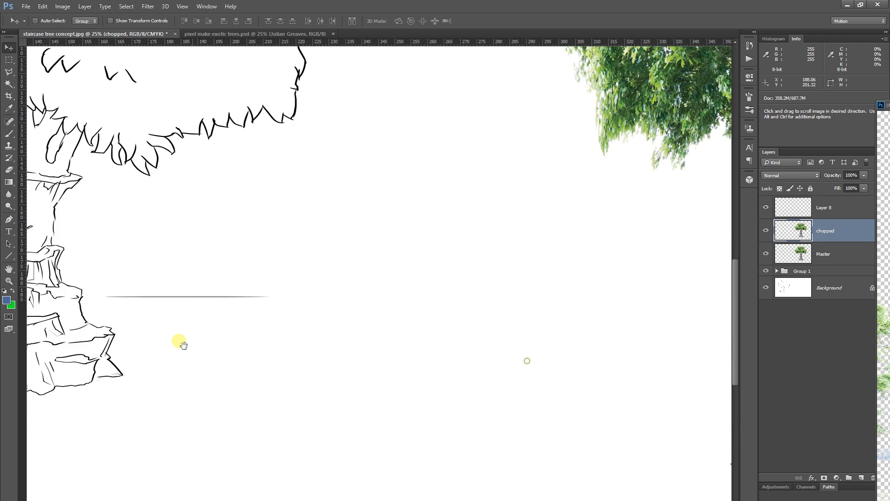
Step: Duplicate the light bark strip twice, placing one copy on the trunk's left ledge and a rotated copy on the right ledge above it
left_click(816, 208)
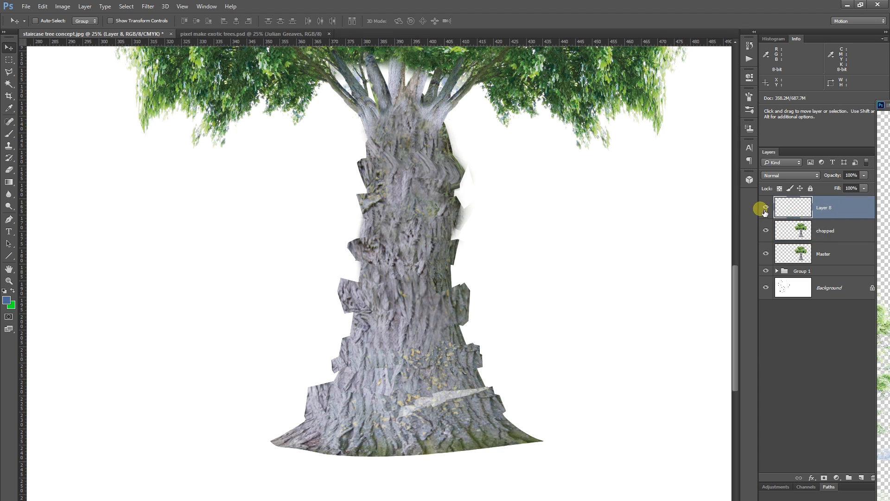
left_click_drag(435, 398, 355, 389)
key("ctrl+t")
left_click_drag(462, 354, 486, 374)
left_click_drag(383, 393, 419, 369)
key("Return")
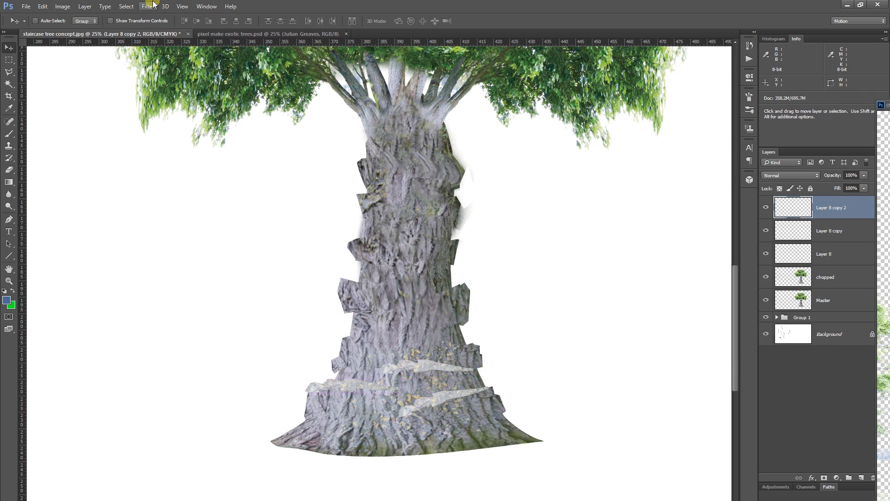
Step: Warp the Layer 8 copy 2 strip so it follows the trunk's curve up to the right-hand ledge
left_click(42, 6)
mouse_move(92, 198)
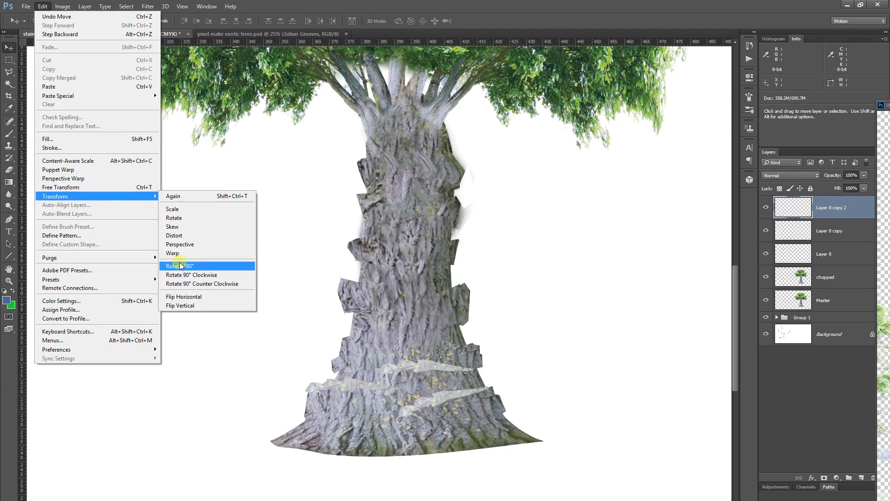
left_click(174, 252)
left_click_drag(426, 376, 467, 363)
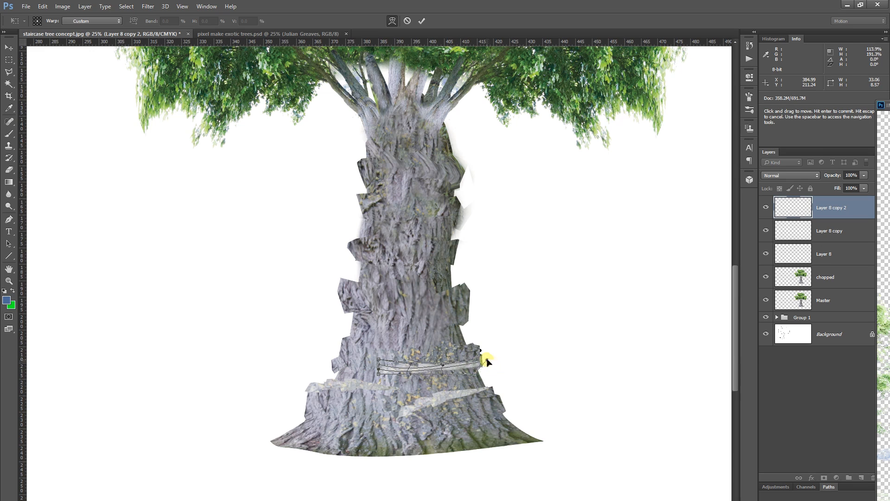
double_click(390, 369)
Step: Erase the ends of the warped strip with a 90 px eraser at 100% hardness and check it by toggling the layer's visibility
key("e")
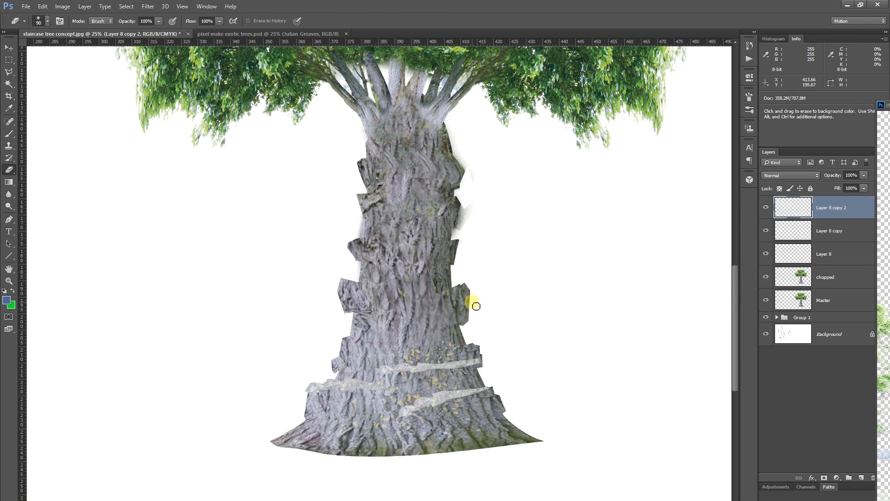
left_click(48, 21)
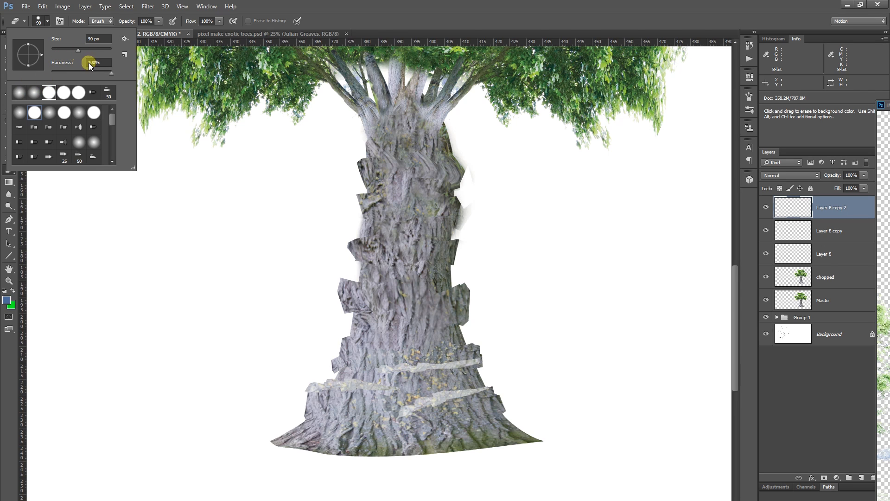
left_click(497, 350)
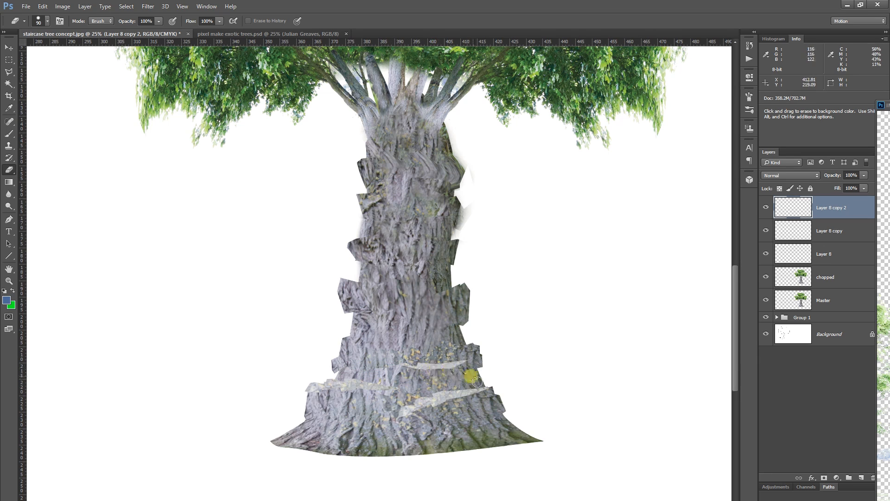
left_click(769, 207)
left_click(769, 209)
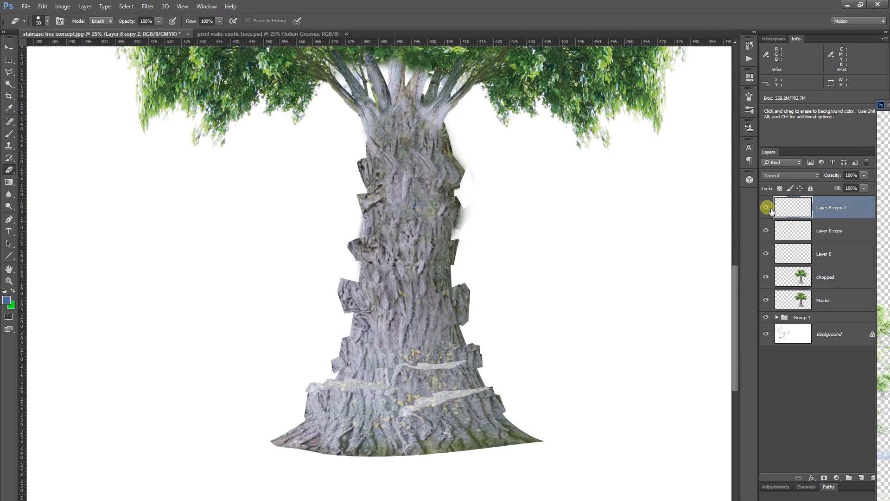
Step: Duplicate the Layer 8 copy strip onto the next left-hand ledge up the trunk and rotate the duplicate to fit
left_click(791, 228)
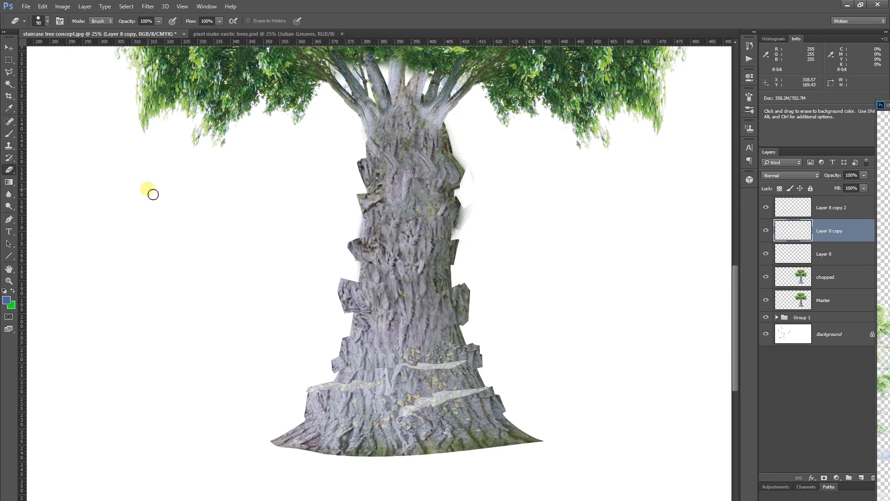
left_click(8, 48)
mouse_move(434, 371)
left_mouse_down()
mouse_move(408, 356)
mouse_move(470, 323)
mouse_move(459, 327)
mouse_move(463, 318)
mouse_move(482, 329)
left_mouse_up()
key("ctrl+t")
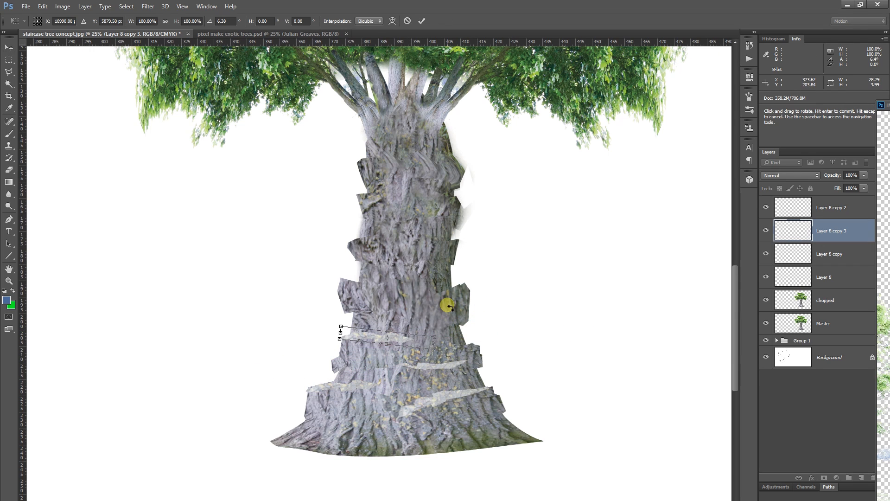
key("Return")
Step: Copy the light strip onto the ledges higher up the trunk and transform the copies to fit
left_click_drag(392, 338, 368, 285)
key("ctrl+t")
key("Return")
mouse_move(407, 263)
left_mouse_down()
mouse_move(387, 244)
mouse_move(417, 264)
left_mouse_up()
Step: Trim the strip's edge with the Eraser and fit another transformed copy near the top of the trunk
key("e")
mouse_move(357, 389)
left_mouse_down()
mouse_move(342, 419)
mouse_move(380, 406)
left_mouse_up()
mouse_move(380, 406)
left_mouse_down()
mouse_move(412, 206)
mouse_move(404, 158)
left_mouse_up()
key("ctrl+t")
left_click_drag(481, 146, 482, 165)
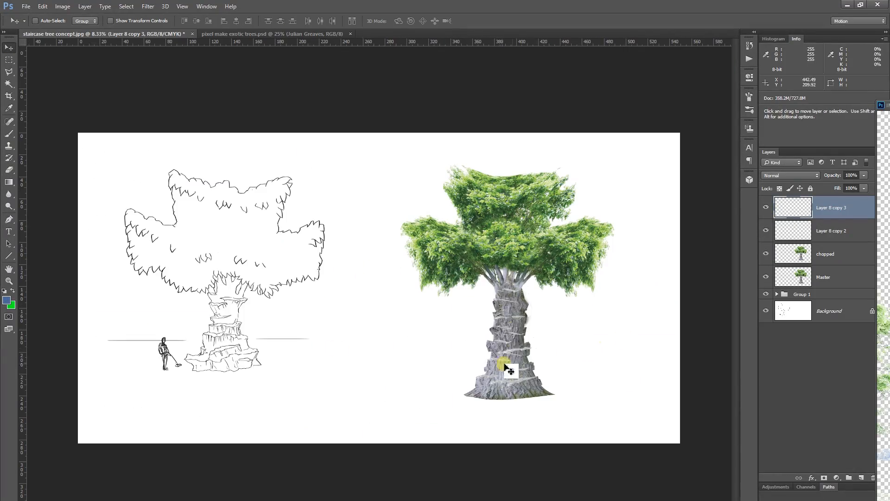
Step: Merge the strip layers with the chopped and Master layers, and move the merged tree closer to the sketch
left_click(843, 274, "shift")
right_click(844, 274)
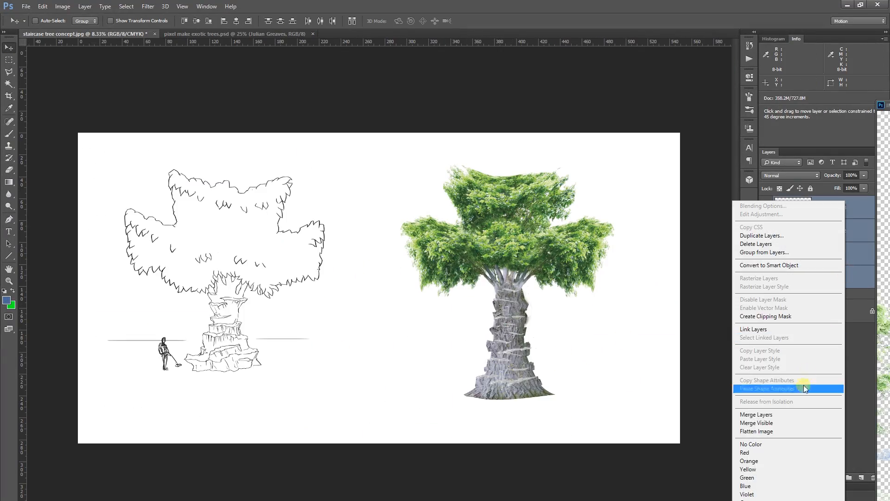
left_click(802, 415)
left_click(766, 207)
left_click(766, 207)
left_click_drag(523, 265, 458, 250)
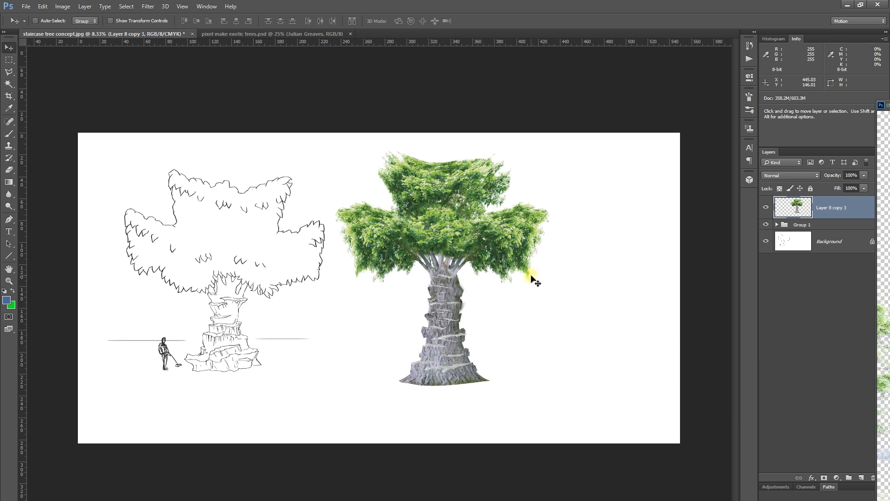
mouse_move(459, 239)
left_mouse_down()
mouse_move(522, 234)
mouse_move(471, 251)
left_mouse_up()
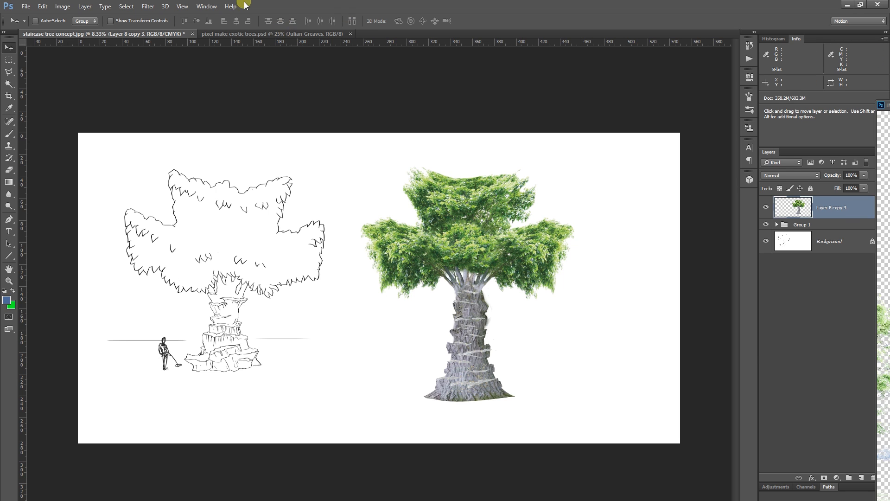
Step: Open the Mosaic filter for the merged tree and zoom its preview out to 5%, centred on the tree
left_click(148, 7)
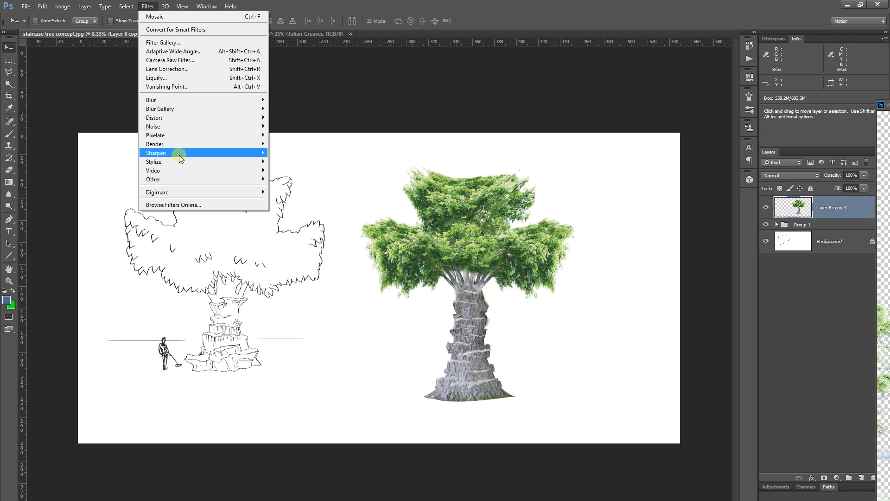
mouse_move(181, 135)
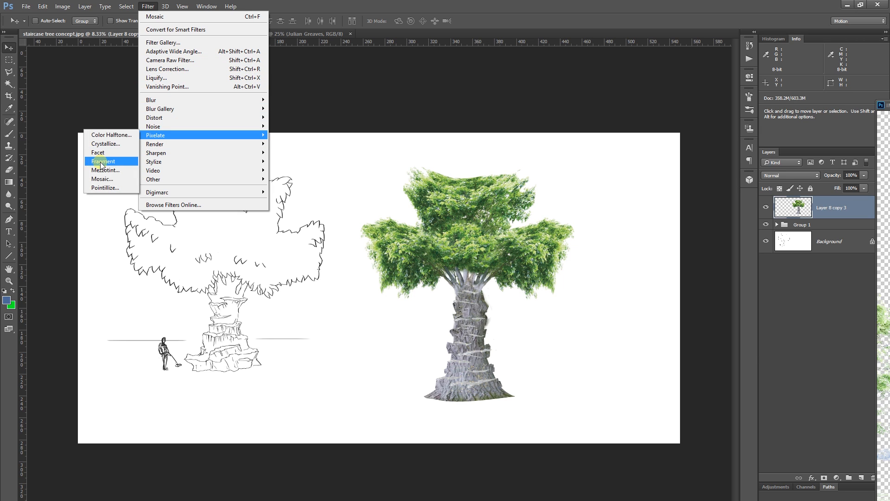
left_click(107, 179)
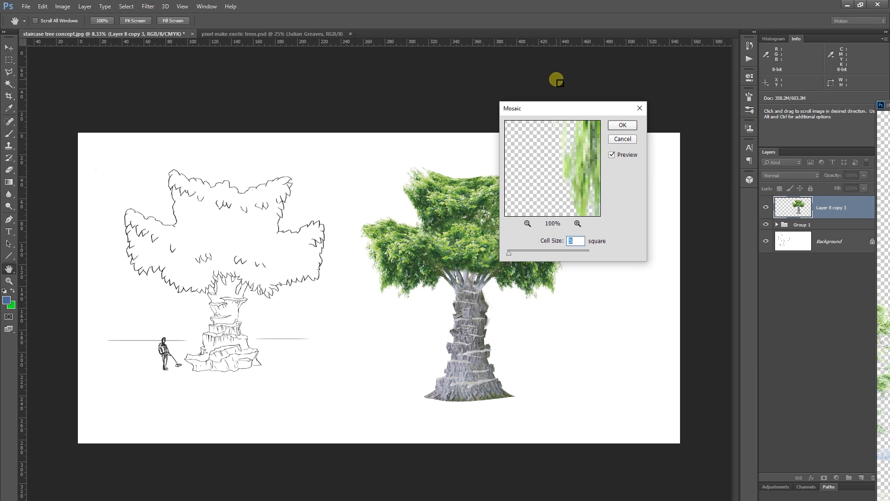
mouse_move(571, 114)
left_mouse_down()
mouse_move(254, 159)
mouse_move(252, 195)
left_mouse_up()
left_click(208, 304)
left_click(207, 304)
left_click(207, 305)
left_click(207, 304)
left_click(208, 305)
left_click(208, 304)
left_click(208, 304)
left_click_drag(253, 251, 234, 280)
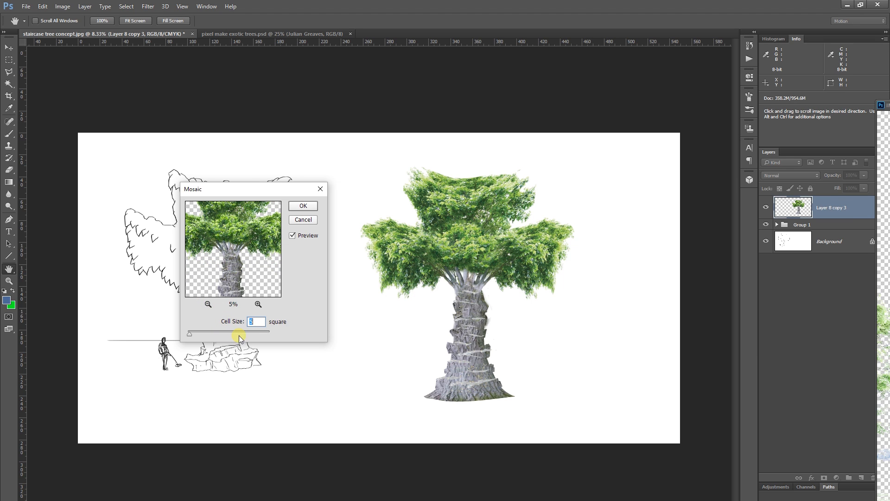
Step: Preview the Mosaic filter on the tree with a coarse and a finer cell size, and discard the filter
left_click_drag(262, 335, 254, 334)
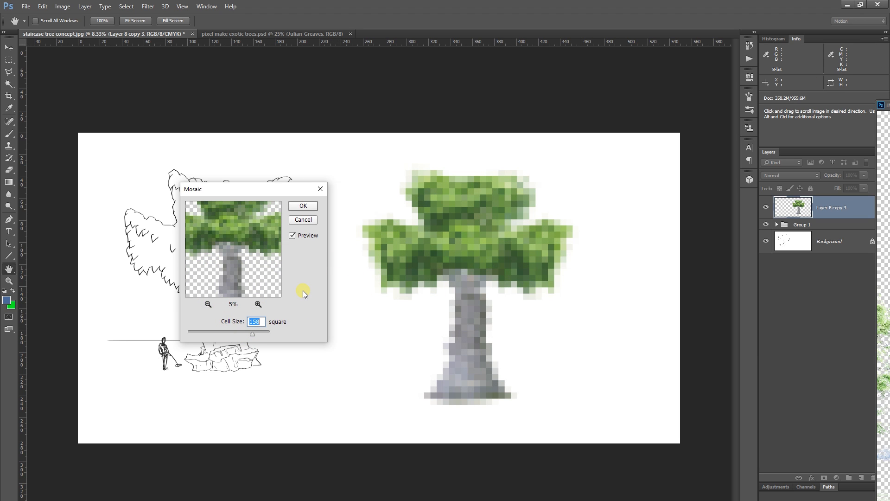
left_click_drag(253, 242, 235, 281)
mouse_move(267, 190)
left_mouse_down()
mouse_move(549, 377)
mouse_move(620, 314)
mouse_move(292, 275)
mouse_move(343, 317)
left_mouse_up()
left_click_drag(303, 457, 283, 458)
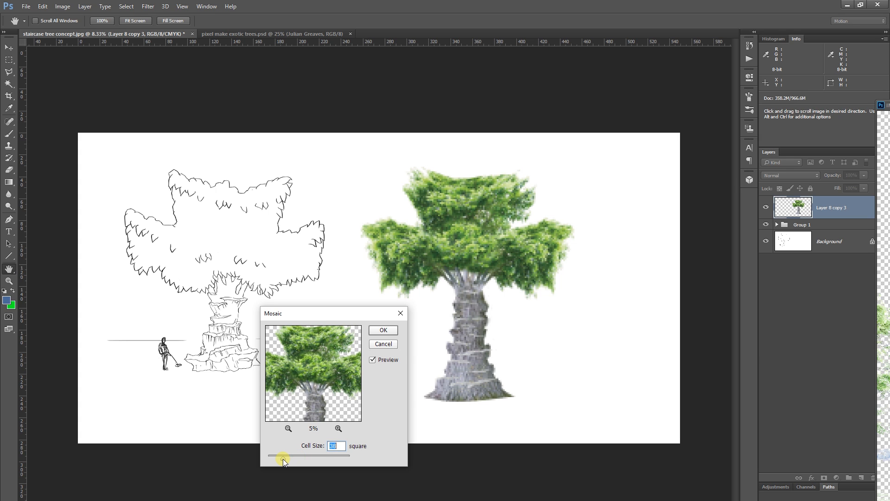
left_click_drag(345, 315, 252, 378)
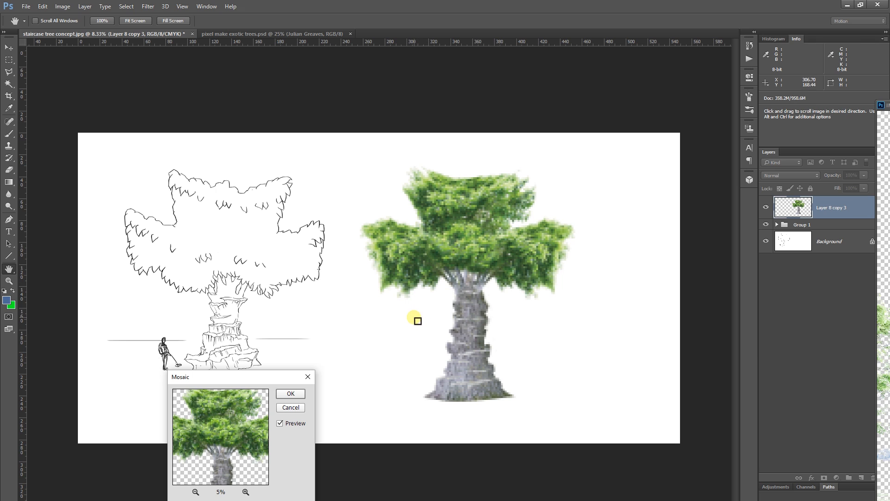
left_click(290, 408)
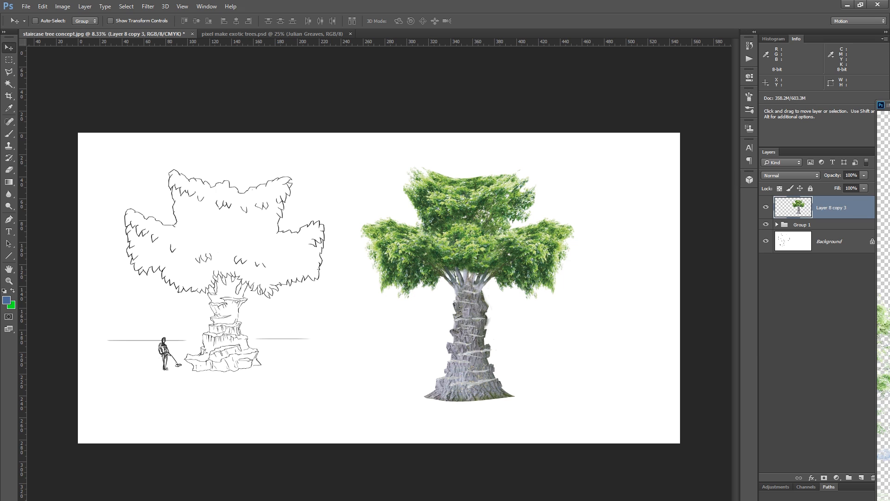
Step: Dock the floating pixel level basic Background.psd document alongside the other open documents
left_click(844, 334)
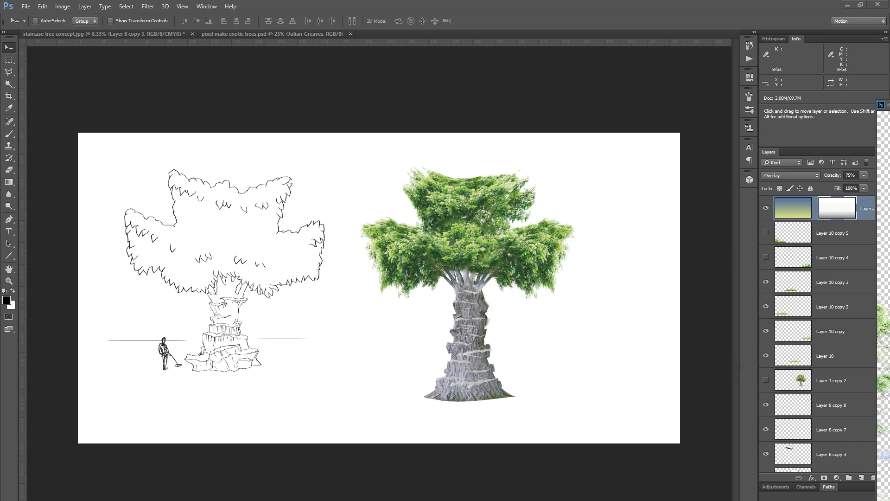
mouse_move(889, 467)
left_mouse_down()
mouse_move(638, 397)
mouse_move(889, 451)
left_mouse_up()
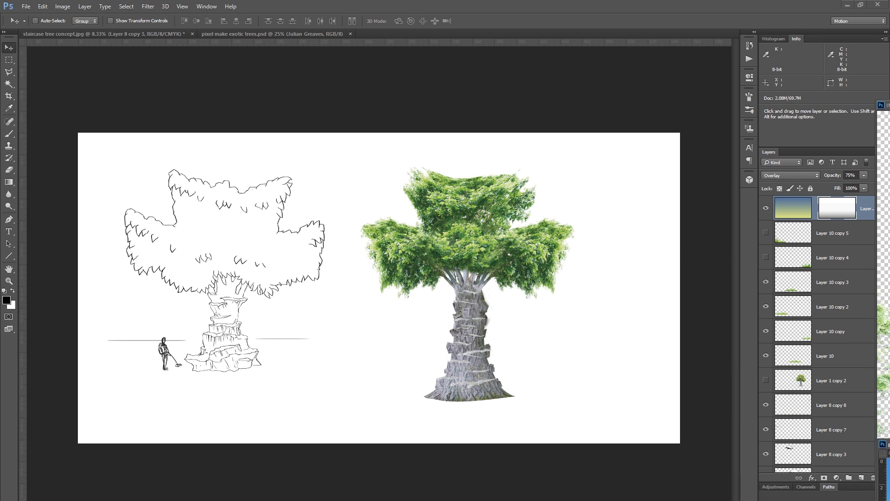
left_click_drag(889, 106, 546, 33)
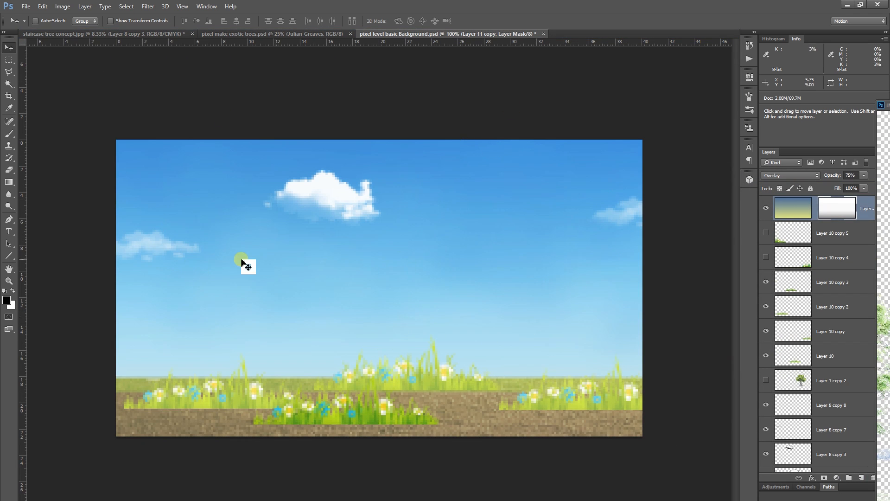
left_click_drag(779, 213, 681, 382)
left_click_drag(562, 251, 451, 370)
left_click_drag(485, 364, 277, 197)
left_click_drag(379, 29, 199, 64)
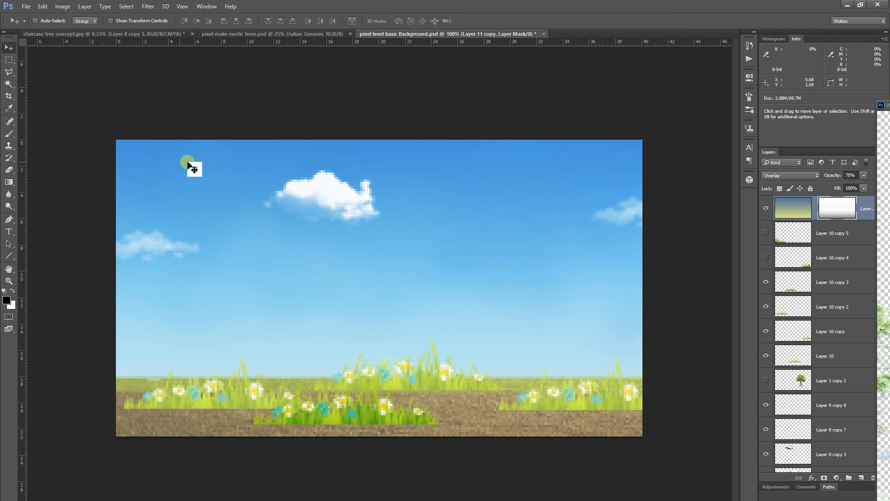
Step: Check the pixel dimensions of the pixel level background with Image Size, and leave them as they are
left_click(58, 8)
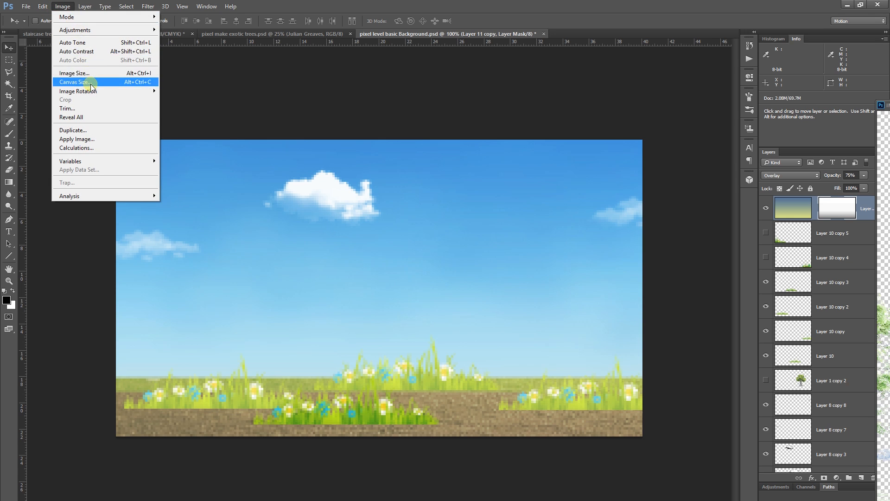
left_click(76, 73)
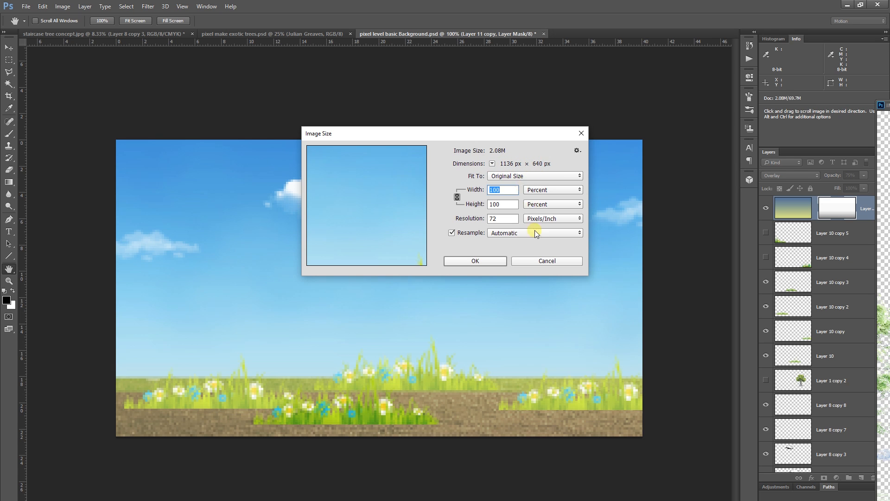
left_click(547, 261)
Step: Check the staircase tree concept document's pixel dimensions with Image Size to compare them with the background document's
left_click(139, 34)
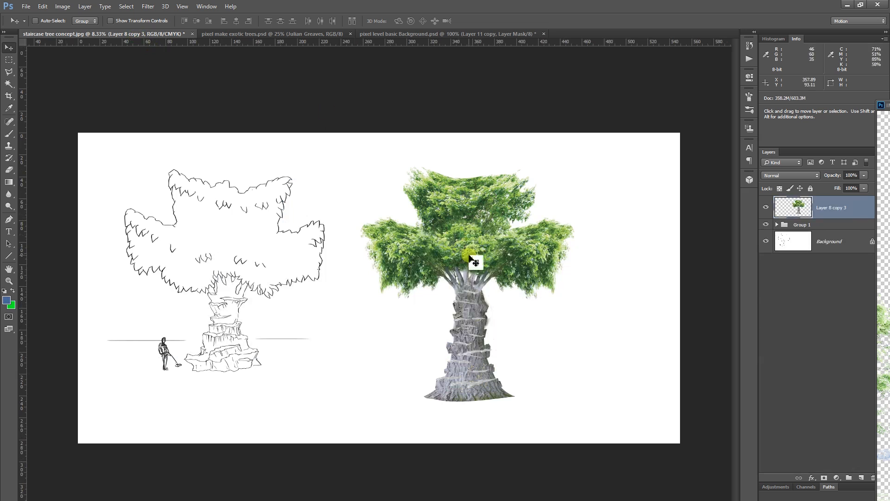
left_click_drag(470, 256, 492, 264)
left_click(63, 6)
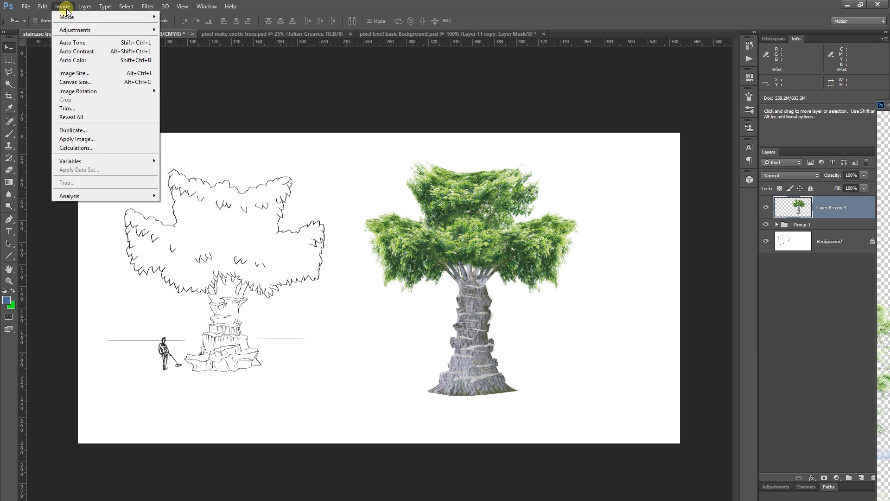
left_click(82, 73)
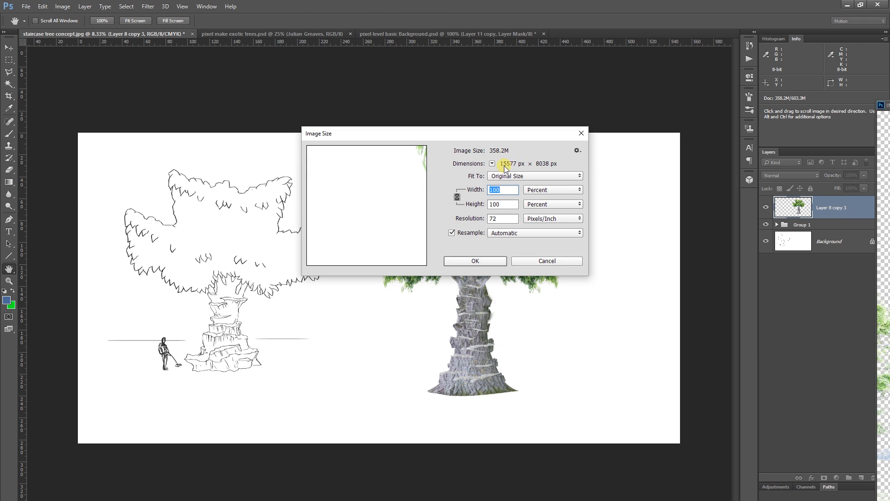
left_click(580, 134)
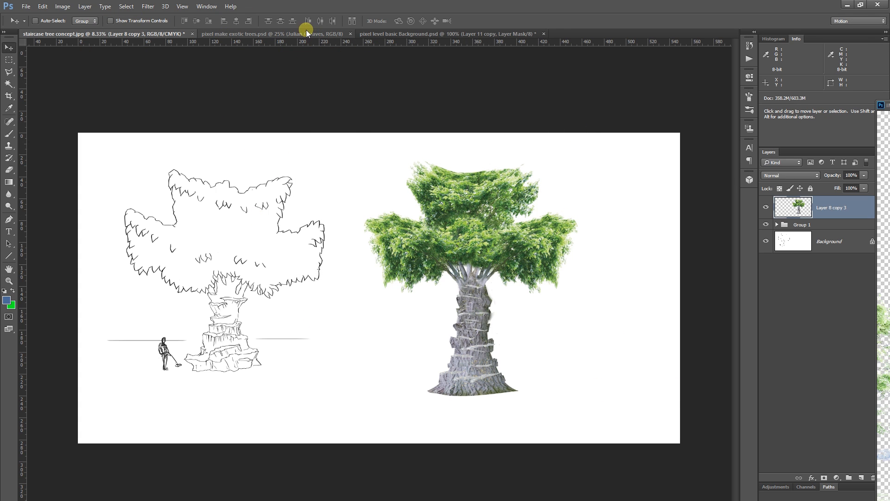
left_click(406, 33)
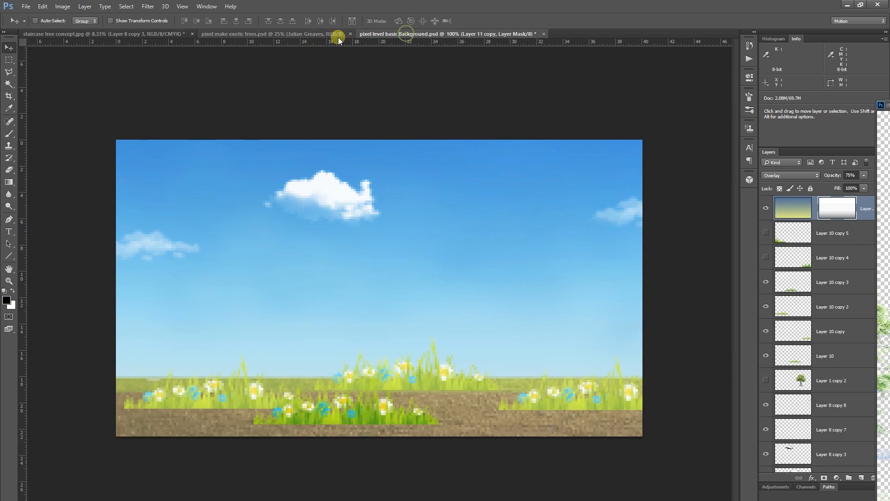
left_click(300, 37)
left_click(135, 33)
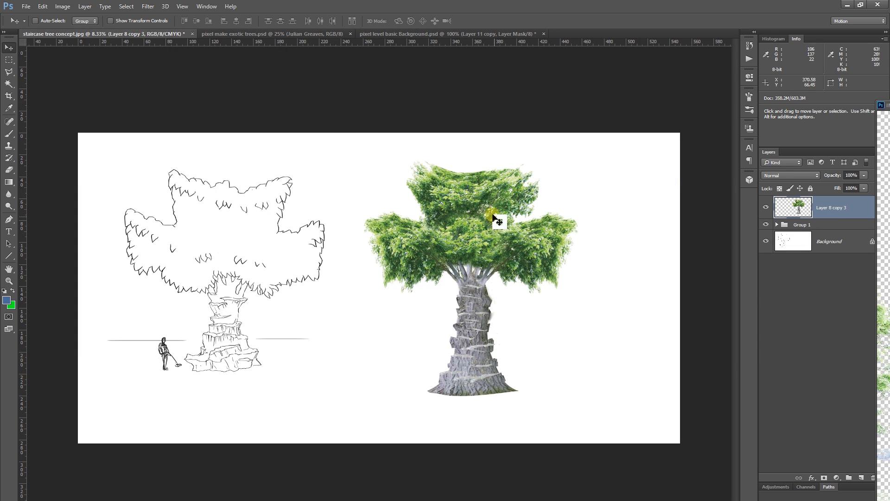
Step: Move the tree up toward the sketch, select the whole canvas, and cut the tree to the clipboard, undoing its removal
left_click_drag(527, 255, 478, 233)
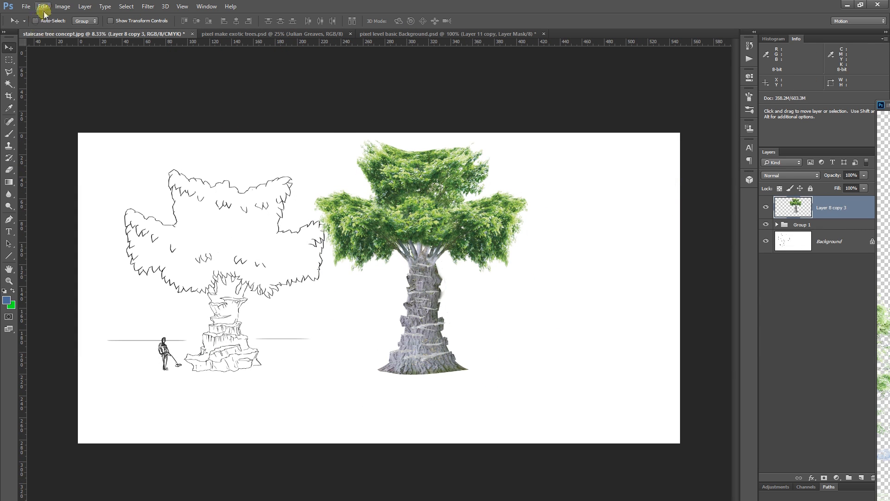
left_click(126, 6)
left_click(134, 16)
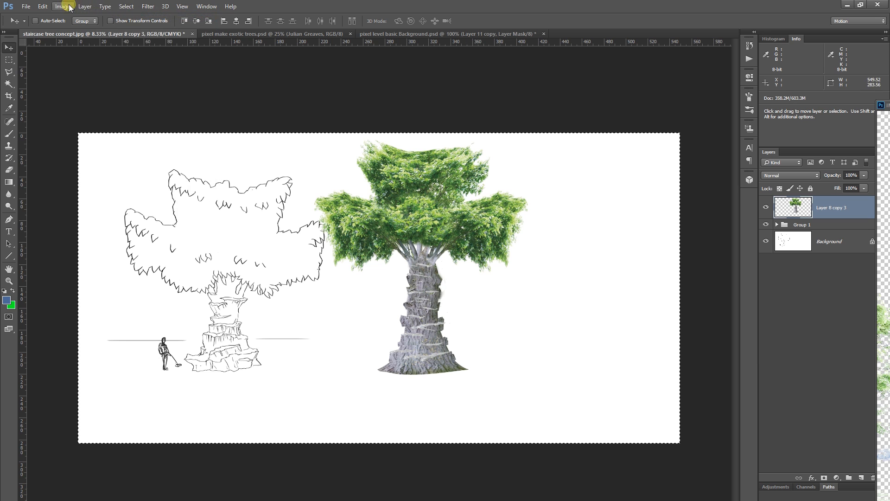
left_click(48, 7)
left_click(63, 58)
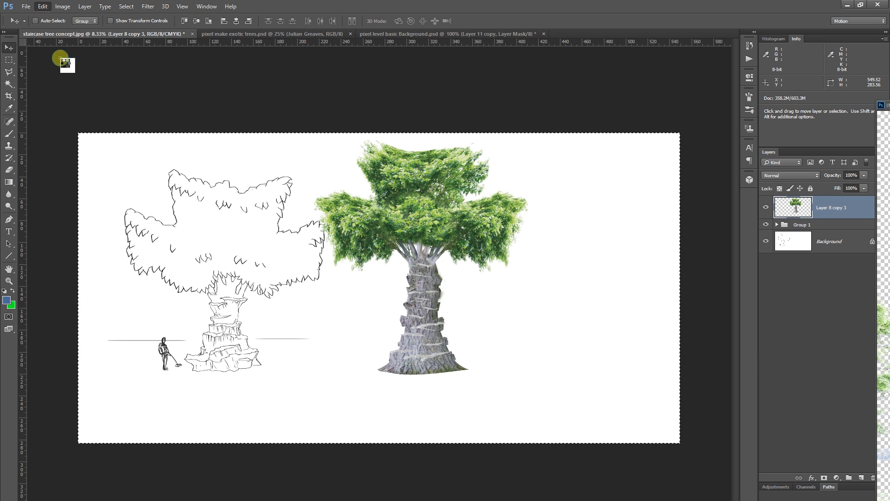
key("ctrl+z")
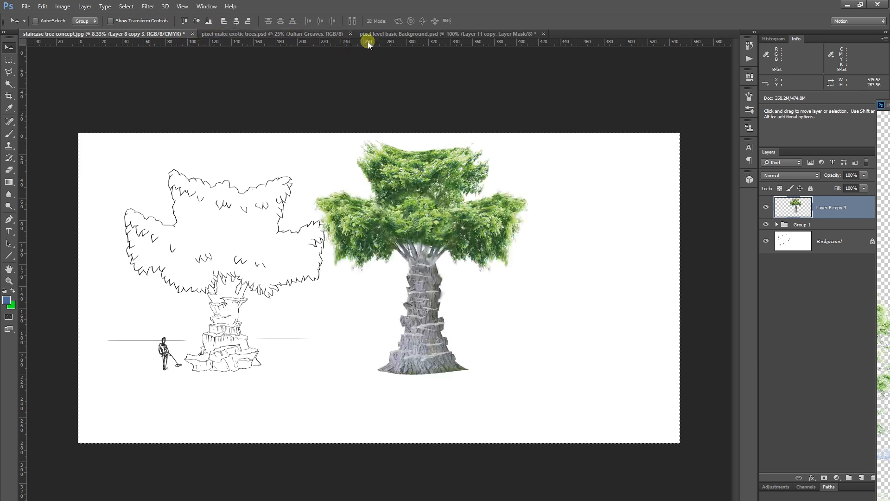
left_click_drag(466, 29, 314, 107)
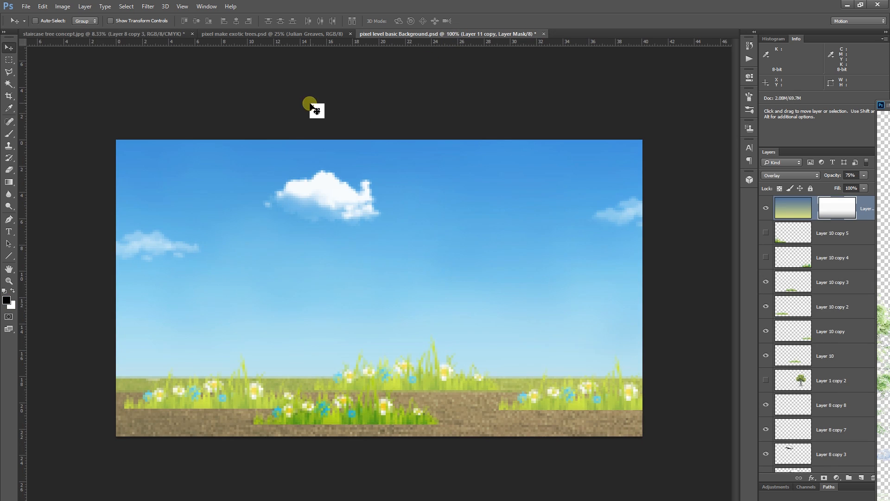
left_click_drag(775, 210, 538, 256)
key("ctrl+z")
left_click(72, 34)
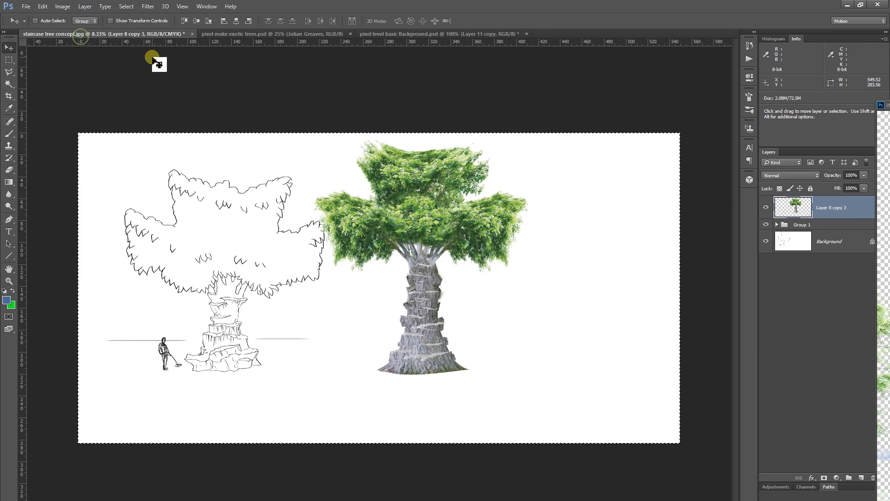
Step: Cut the selected tree from the staircase tree concept document and paste it into pixel level basic Background.psd
left_click_drag(450, 222, 449, 260)
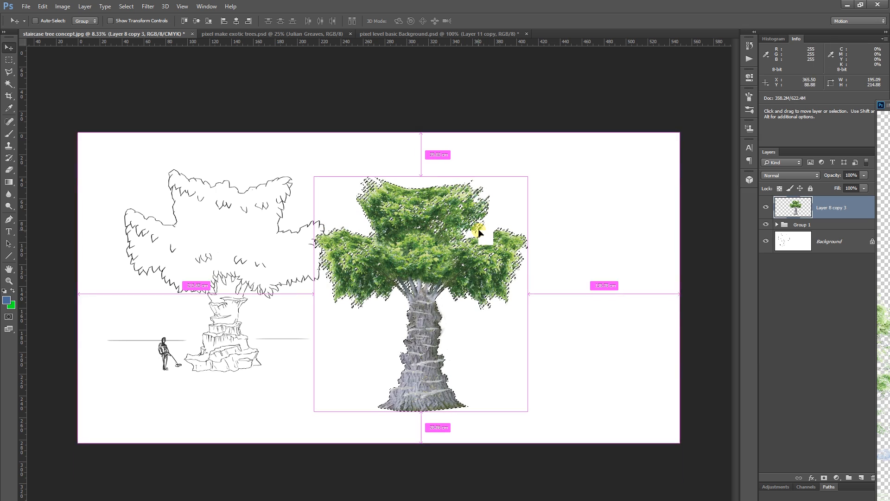
key("ctrl+x")
left_click(453, 32)
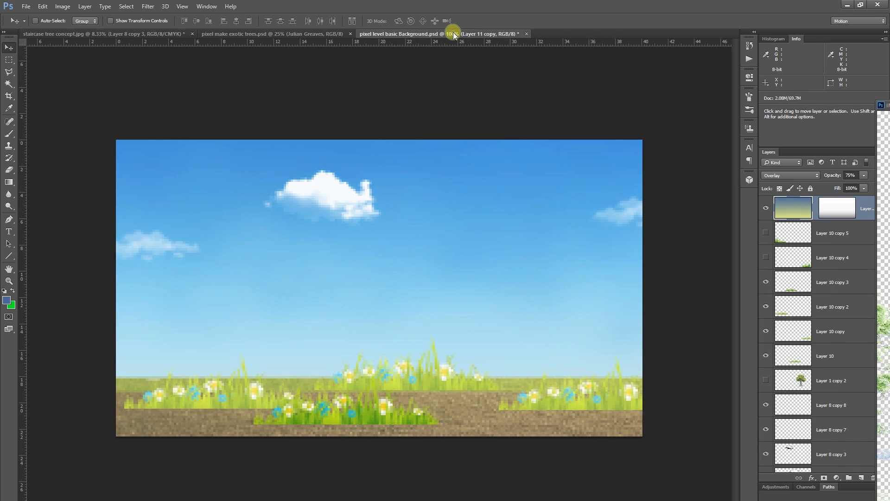
key("ctrl+v")
left_click_drag(608, 220, 439, 323)
Step: Start a Free Transform on the pasted tree and scale it down proportionally to about 14%
key("ctrl+minus")
key("ctrl+minus")
key("ctrl+minus")
key("ctrl+minus")
key("ctrl+minus")
key("ctrl+minus")
key("ctrl+minus")
key("ctrl+minus")
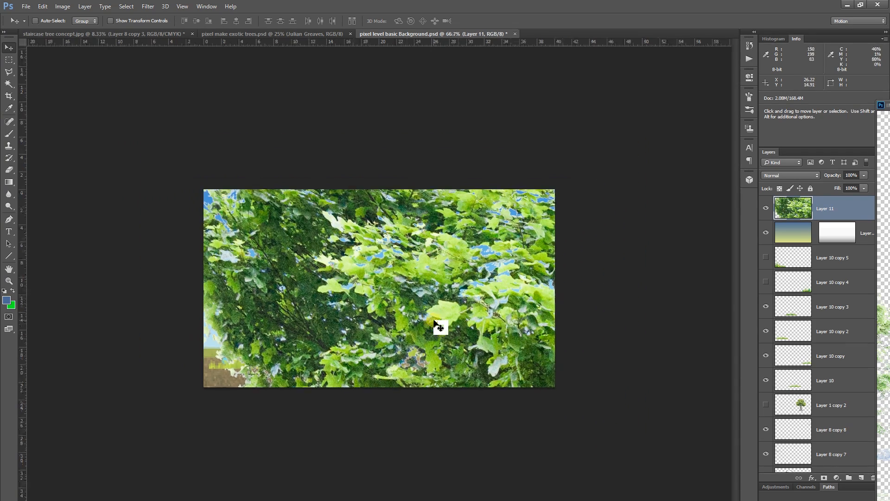
key("ctrl+t")
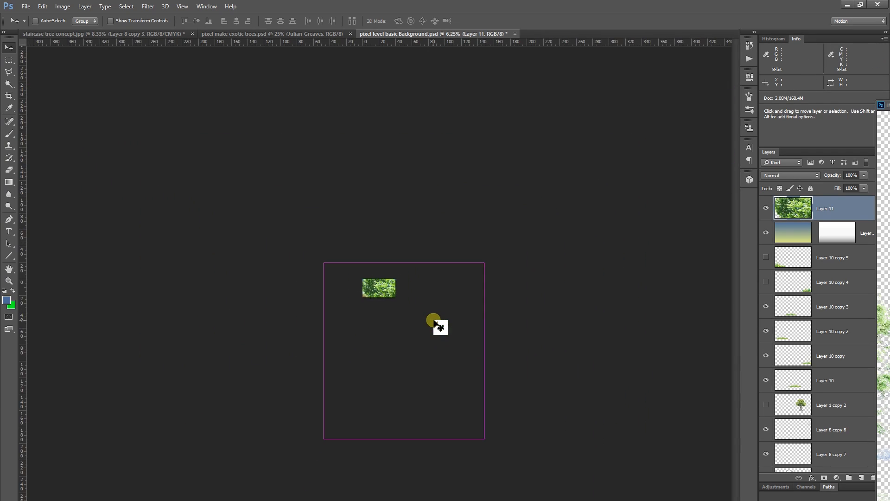
left_click_drag(482, 262, 390, 296)
Step: Scale the tree further down to about 7.7% so it fits within the background scene, and commit the transform
key("ctrl+plus")
key("ctrl+plus")
key("ctrl+plus")
key("ctrl+plus")
key("ctrl+plus")
key("ctrl+plus")
key("ctrl+plus")
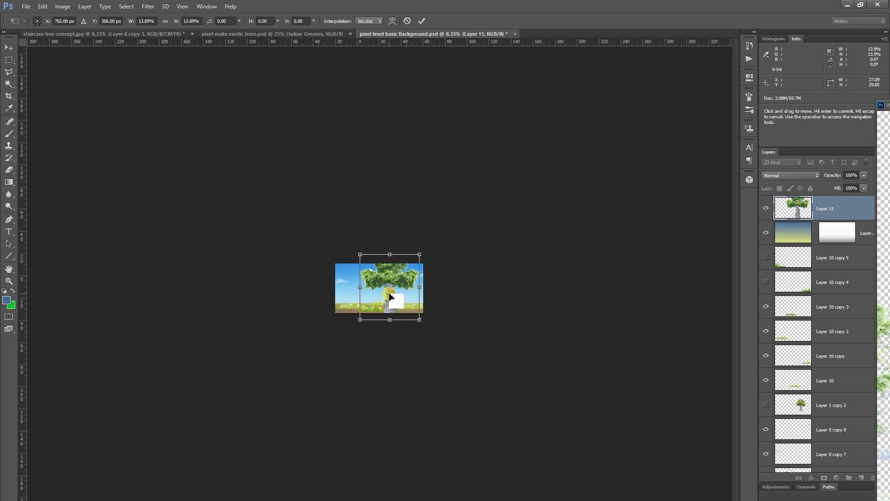
left_click_drag(540, 153, 484, 212)
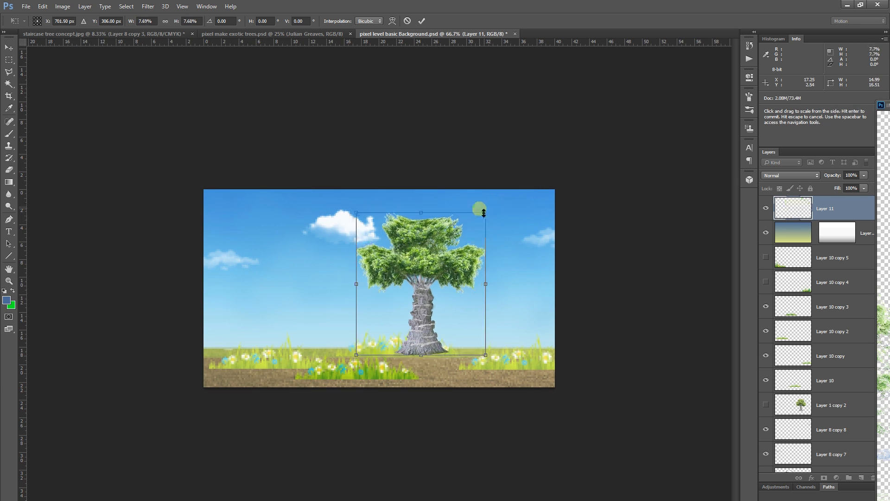
key("Return")
Step: Move the tree into the right part of the scene with its base standing on the ground between the flower patches
left_click_drag(430, 276, 488, 274)
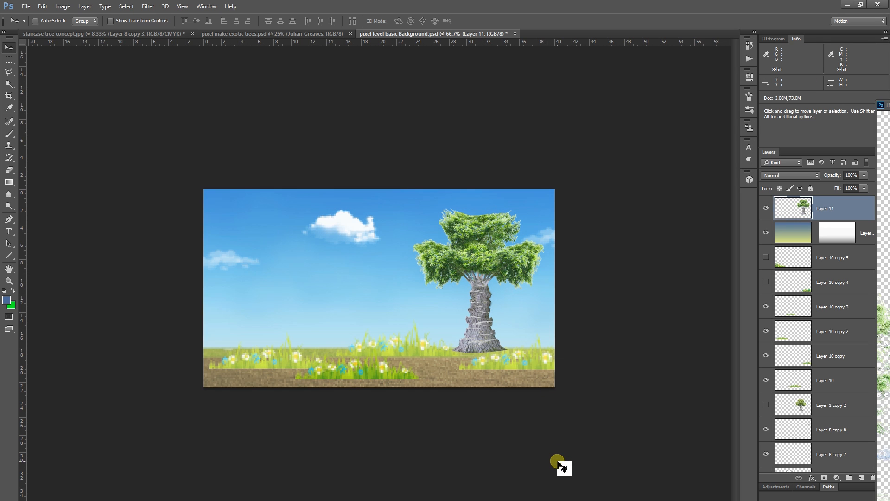
key("ctrl+plus")
key("ctrl+plus")
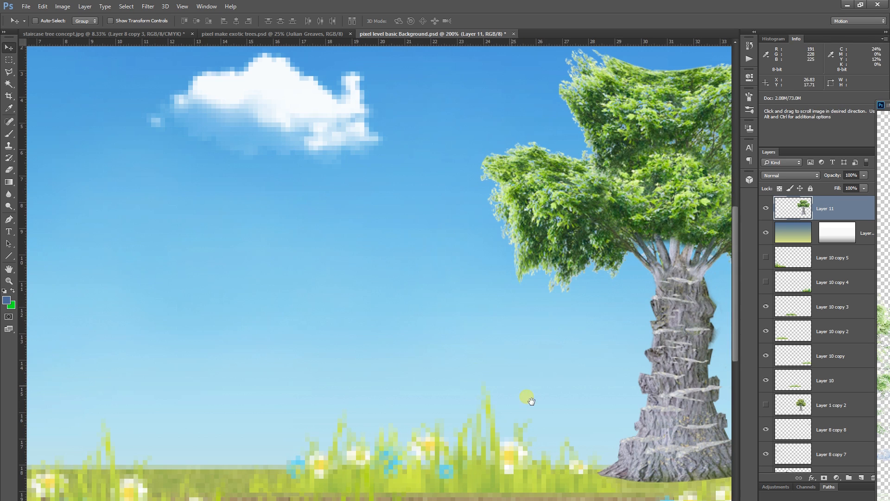
left_click_drag(531, 401, 378, 384)
key("ctrl+minus")
key("ctrl+minus")
key("ctrl+plus")
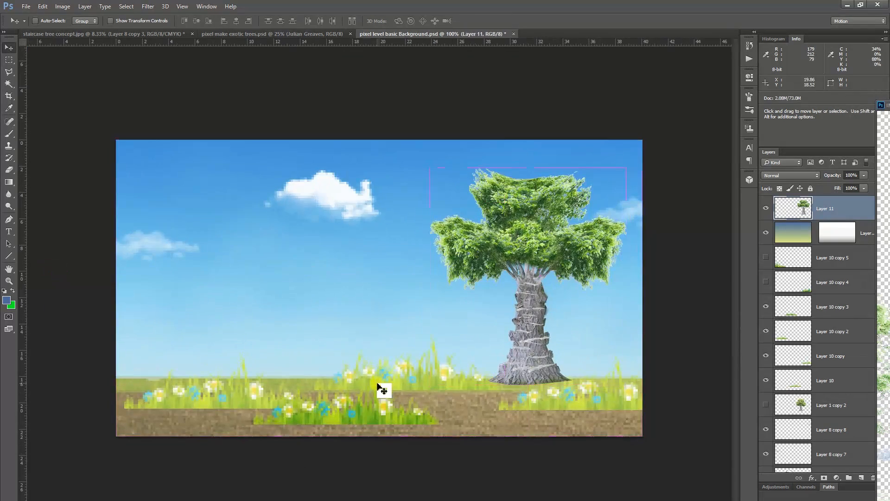
left_click_drag(521, 249, 508, 254)
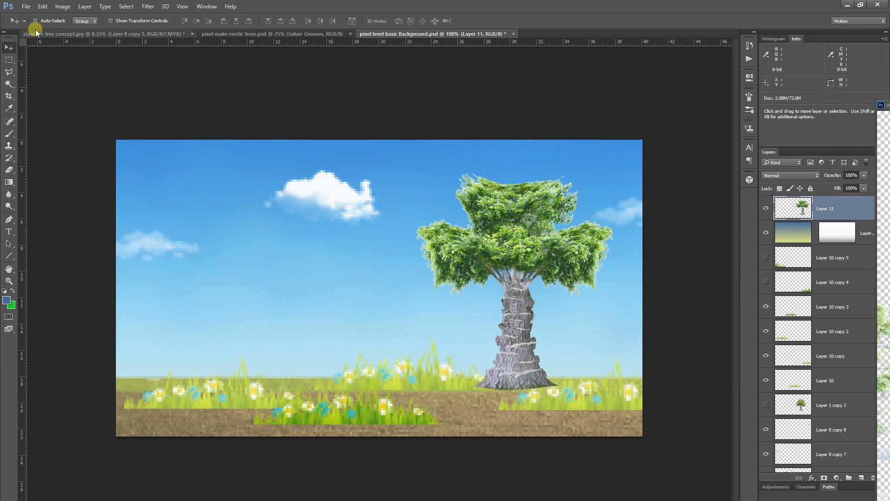
Step: Apply the Mosaic filter to the tree layer with a cell size of 5 square
left_click(157, 9)
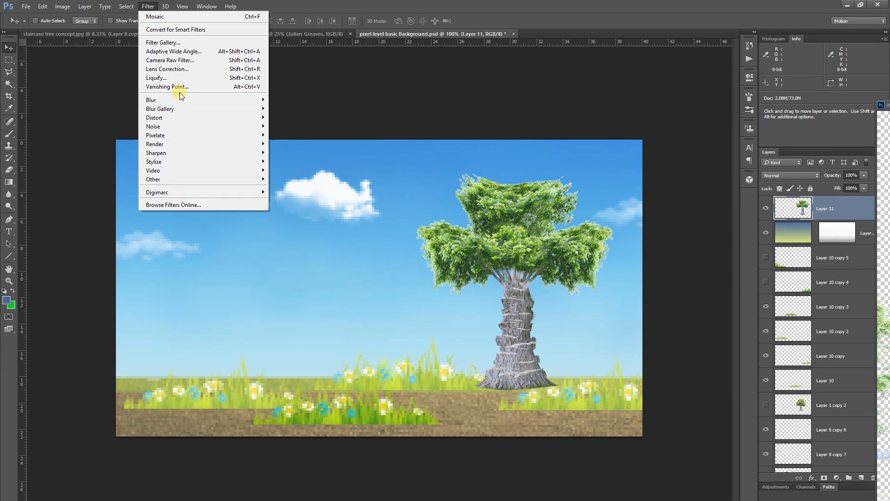
mouse_move(186, 101)
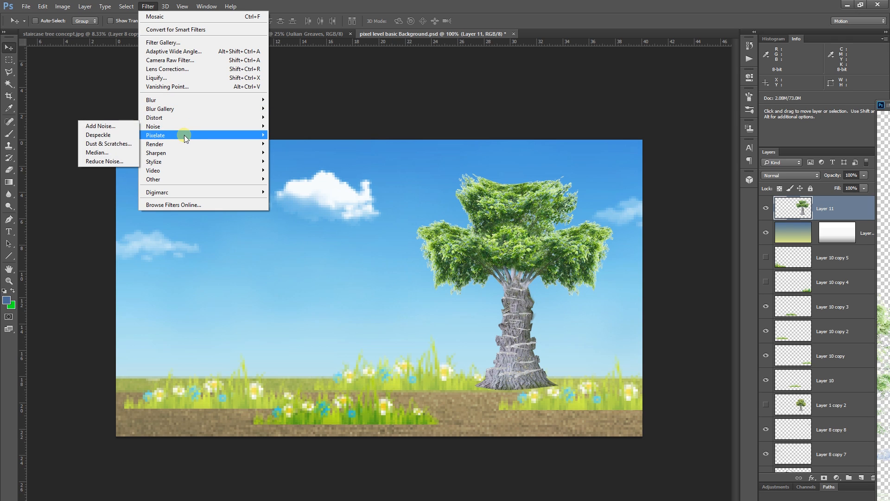
left_click(101, 178)
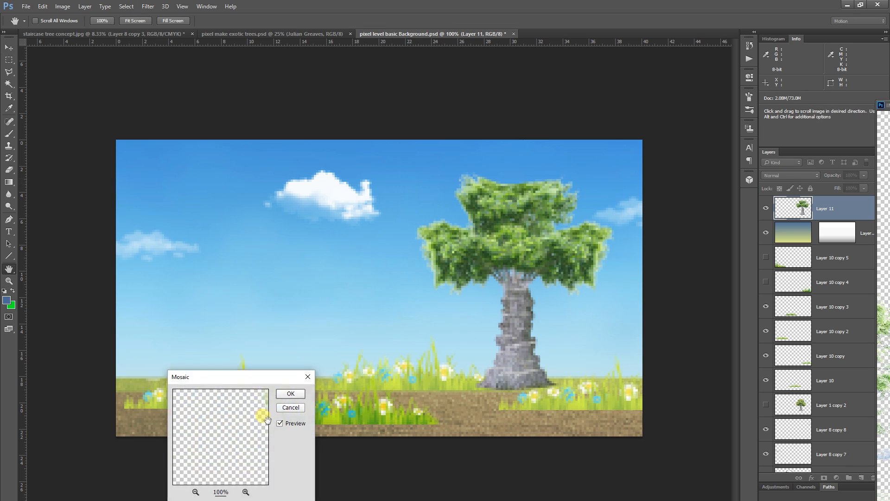
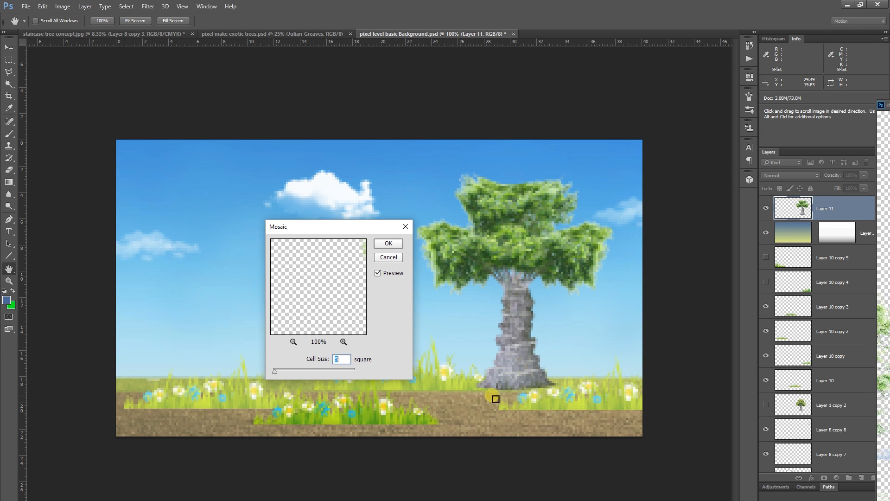
left_click(394, 245)
Step: Move the pixelated tree slightly up and to the right so its base sits near the horizon
mouse_move(513, 306)
left_mouse_down()
mouse_move(527, 294)
mouse_move(527, 304)
left_mouse_up()
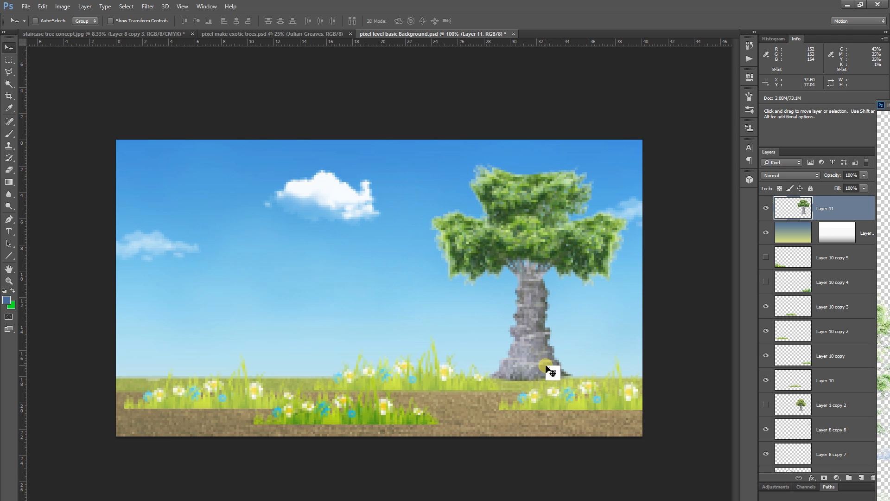
left_click_drag(538, 371, 541, 373)
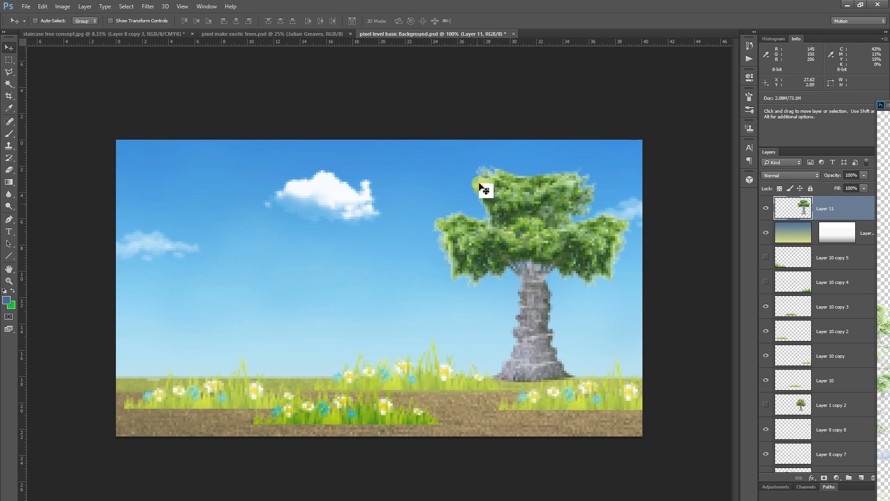
key("ctrl+plus")
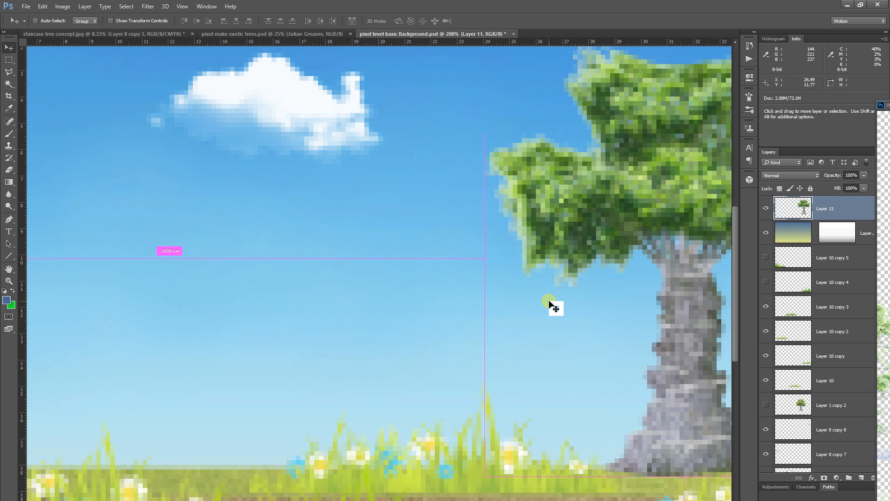
key("ctrl+minus")
key("ctrl+plus")
key("ctrl+plus")
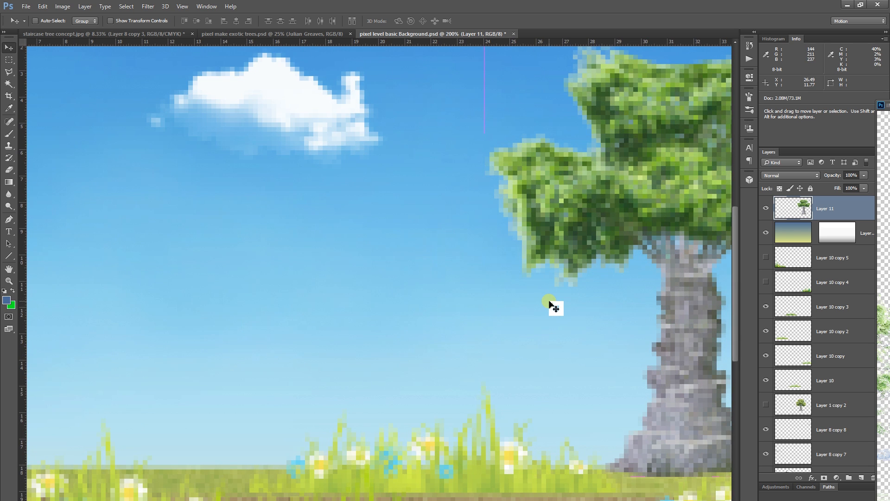
left_click(9, 84)
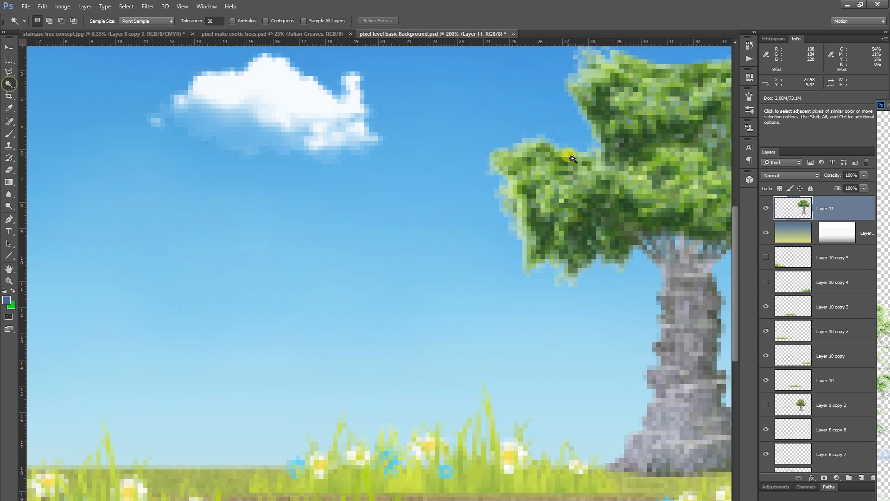
left_click(495, 161)
left_click_drag(575, 238, 371, 293)
key("shift")
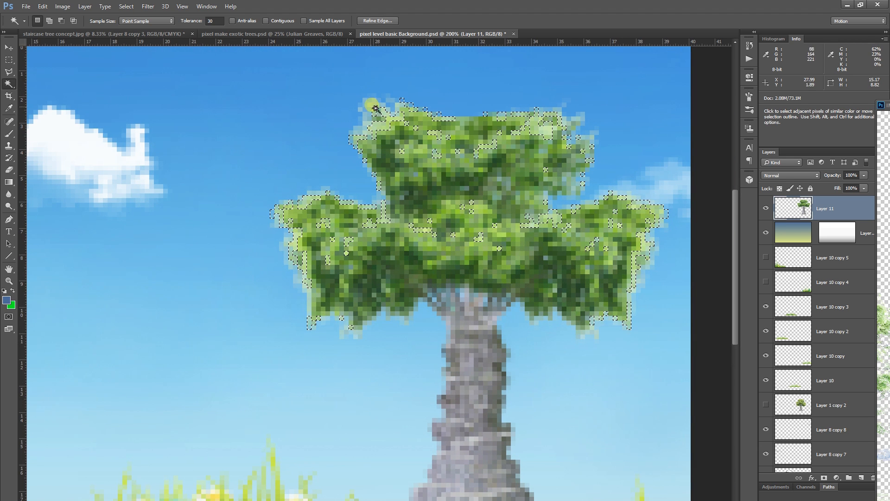
left_click(370, 107, "shift")
left_click_drag(471, 291, 377, 202)
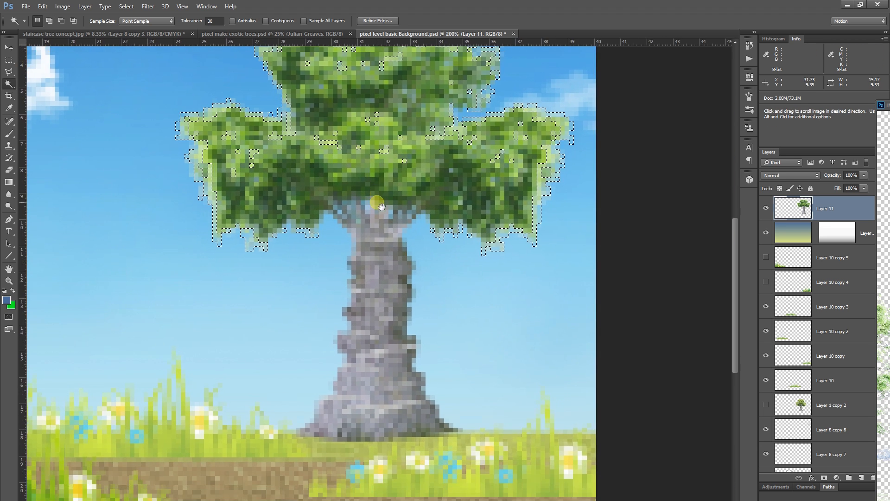
key("ctrl+minus")
key("ctrl+minus")
key("ctrl+minus")
key("ctrl+plus")
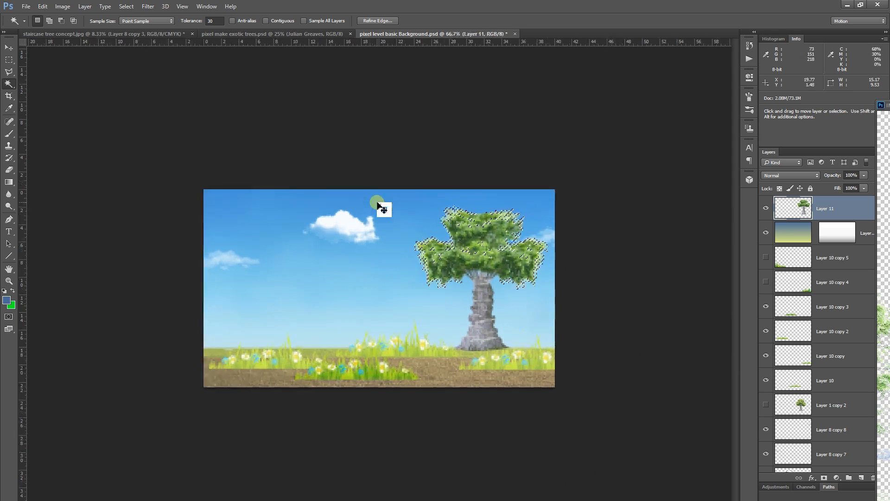
key("ctrl+d")
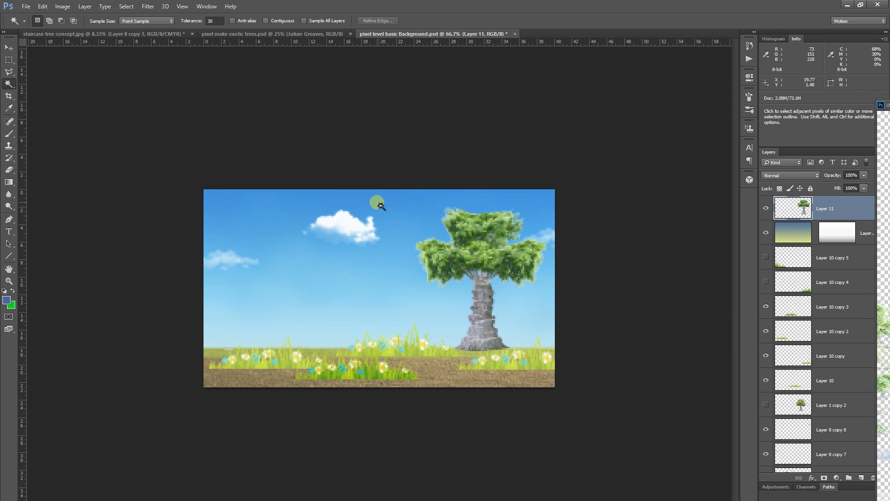
Step: Move the pixelated tree slightly down and to the left, and shift its hue to -17 with Hue/Saturation
left_click(7, 48)
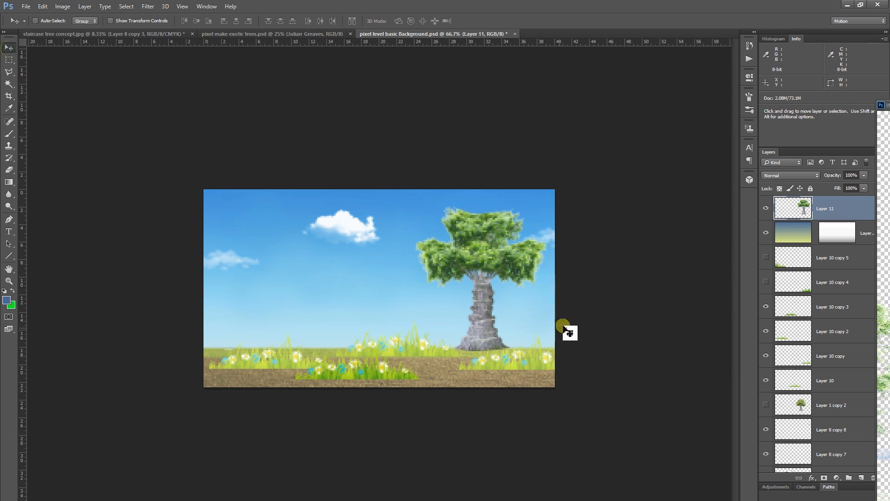
left_click_drag(492, 340, 487, 343)
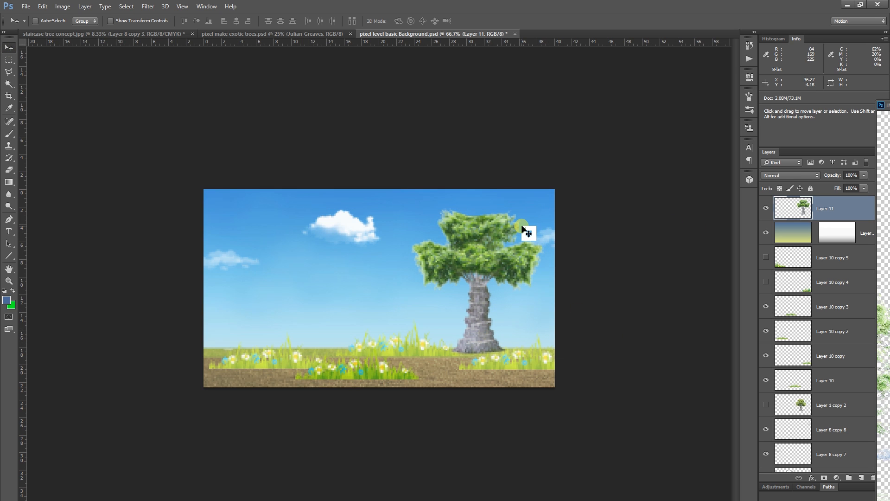
key("ctrl+u")
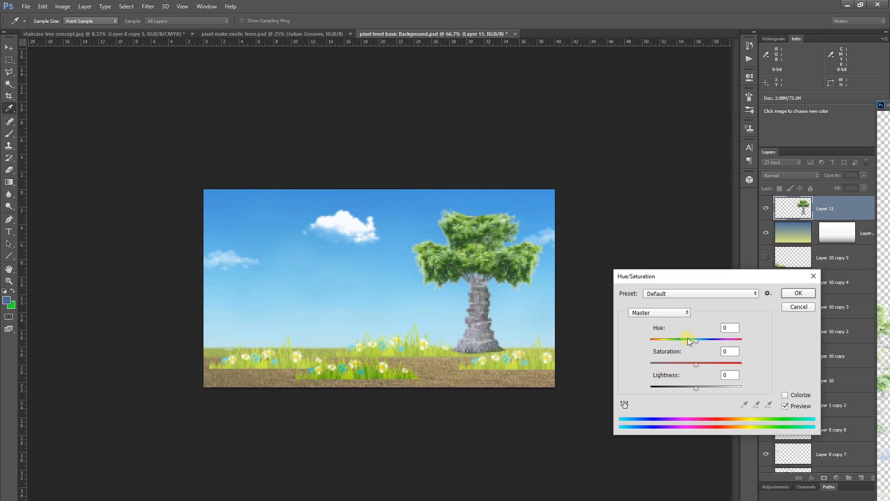
left_click_drag(688, 338, 688, 341)
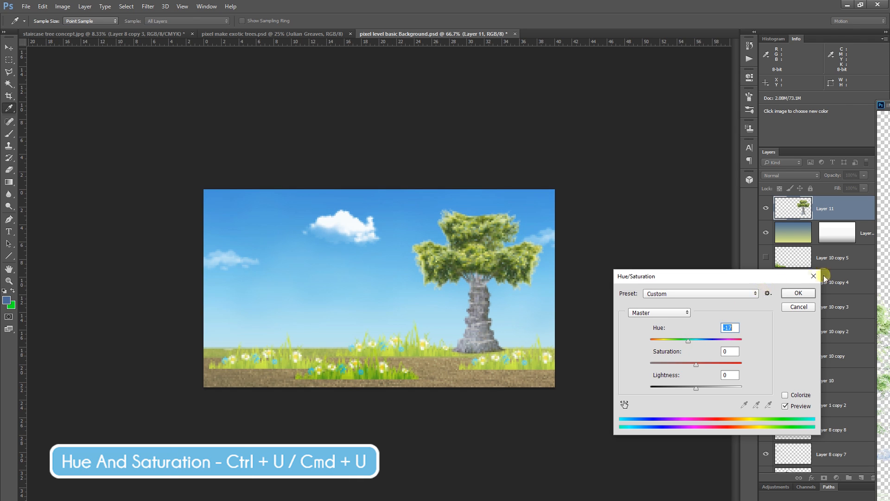
left_click(799, 293)
Step: Place the tree layer beneath the gradient layer and compare the scene with the gradient hidden and shown, leaving it visible
left_click_drag(843, 211, 791, 267)
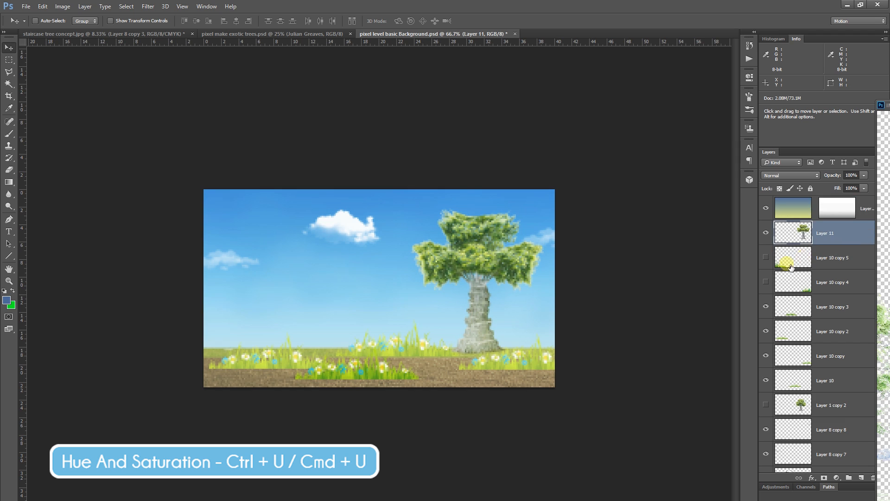
left_click(770, 209)
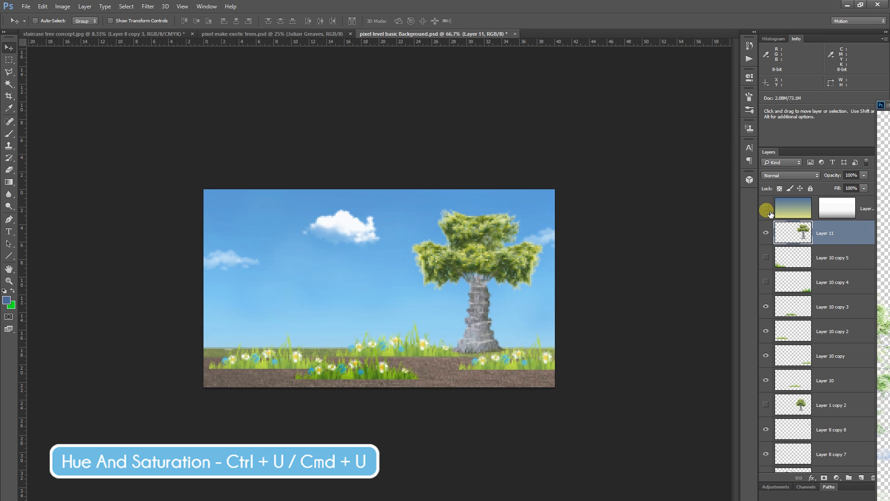
left_click(767, 209)
left_click(767, 210)
left_click(767, 209)
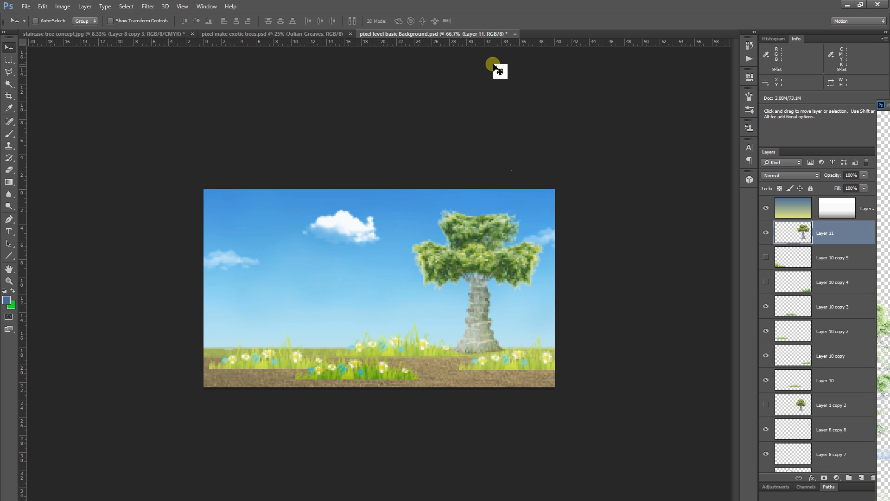
Step: In the staircase tree concept document, duplicate the finished tree and place the original and the copy well apart
left_click(132, 33)
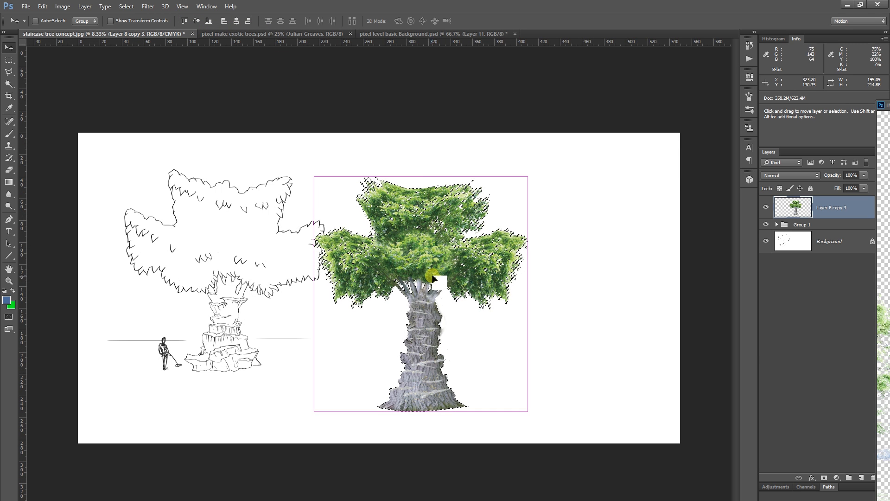
left_click_drag(434, 266, 593, 338)
left_click_drag(438, 228, 291, 235)
left_click_drag(619, 282, 568, 254)
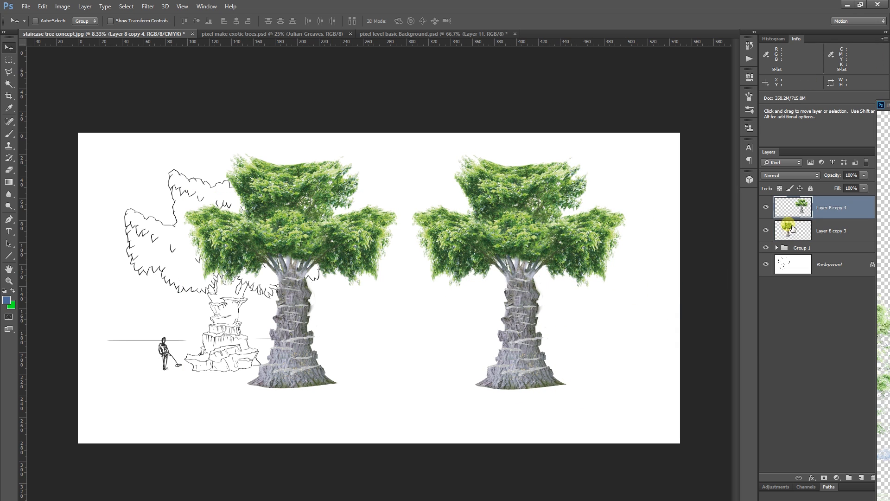
Step: Cut away the outer part of the duplicate tree's right foliage using a Polygonal Lasso selection
key("l")
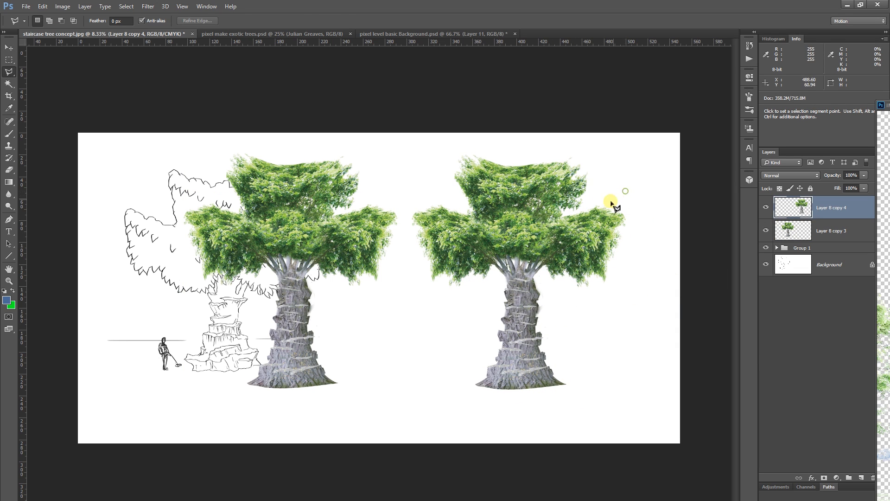
left_click(608, 287)
left_click(627, 261)
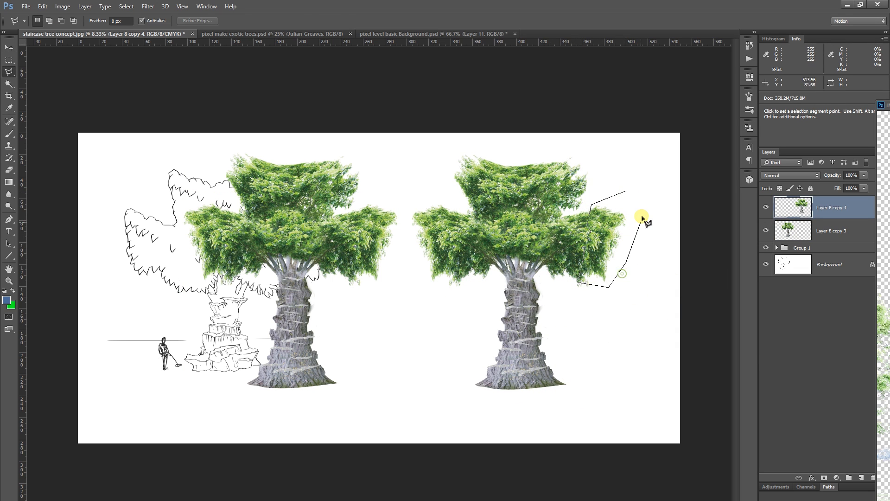
left_click(634, 204)
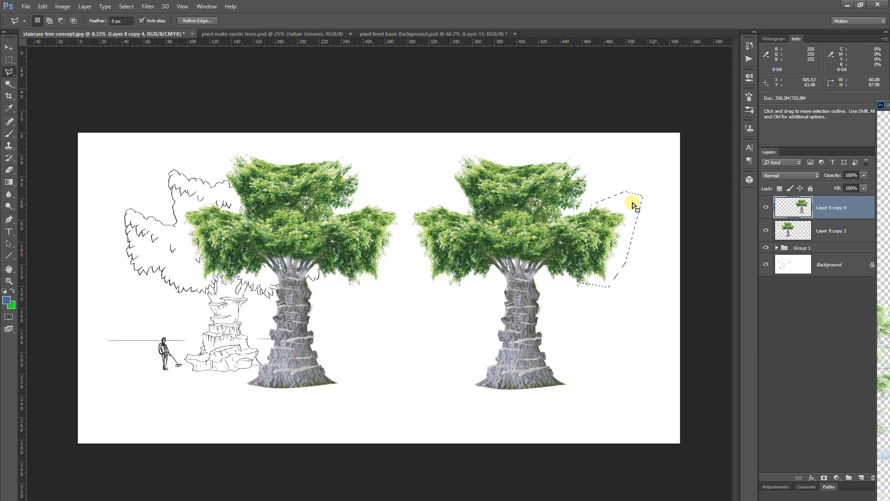
key("Delete")
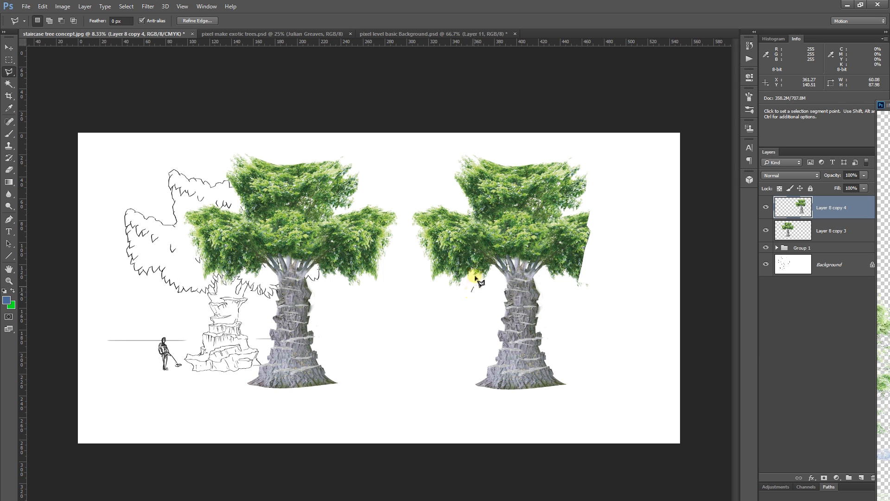
Step: Cut away the duplicate's outer left foliage with the Polygonal Lasso and remove the leftover leaf scraps below its right foliage
left_click(443, 197)
left_click(388, 211)
left_click(415, 256)
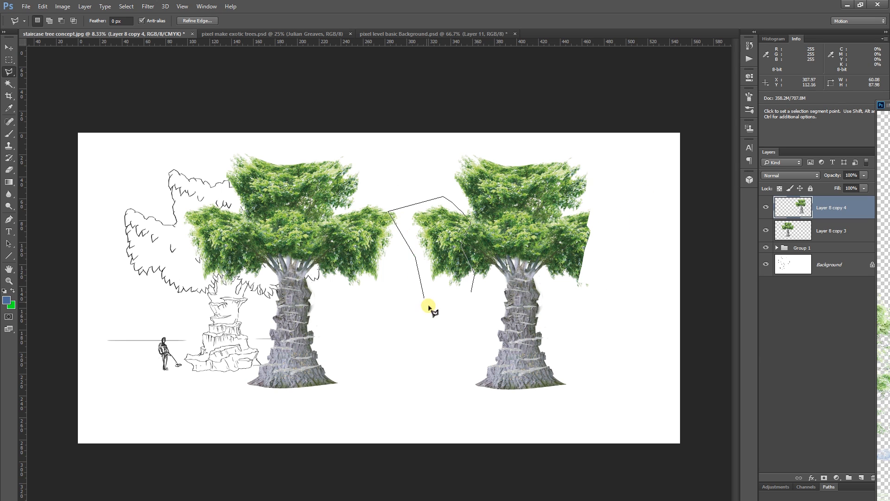
double_click(457, 306)
key("Delete")
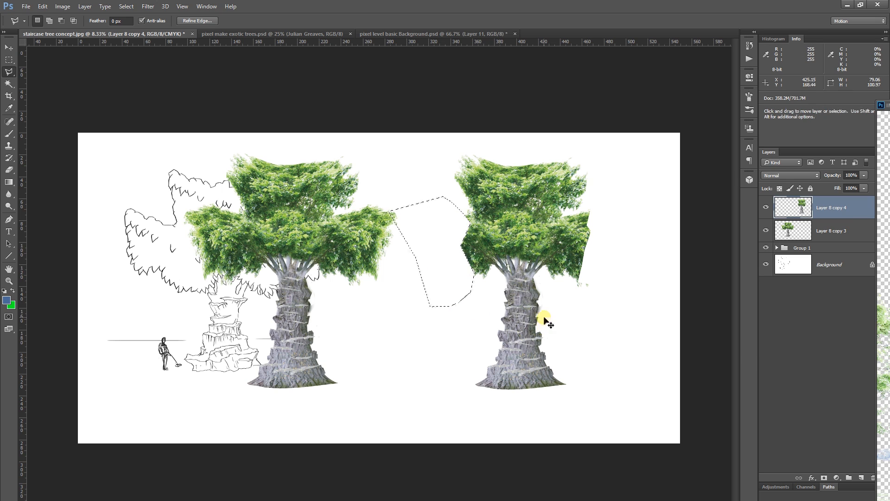
key("ctrl+d")
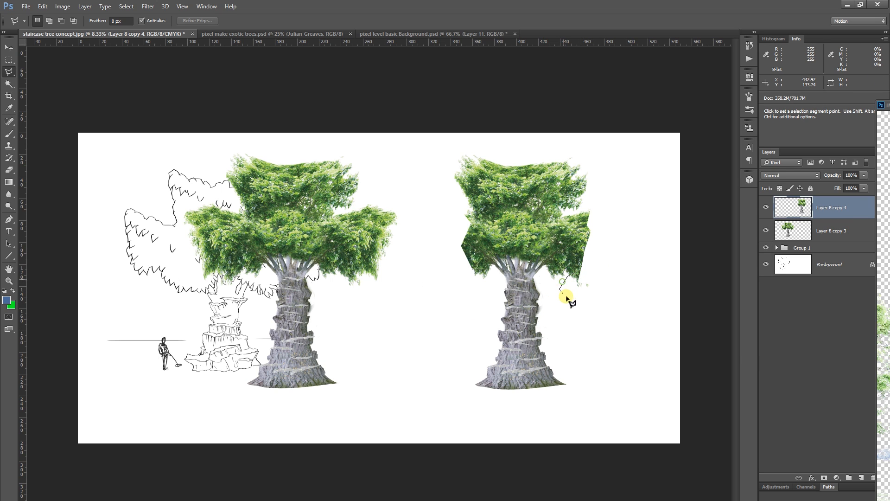
double_click(590, 263)
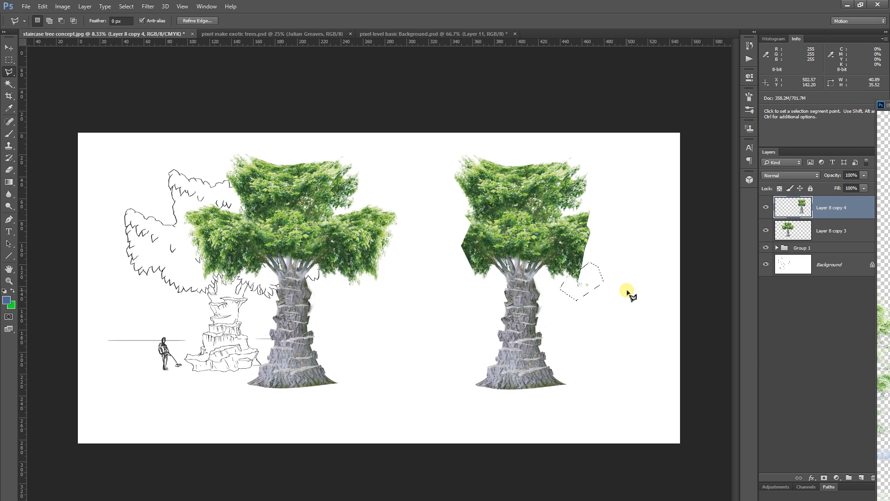
Step: Slim the duplicate's trunk by outlining strips along both of its sides with the Polygonal Lasso, deleting them and deselecting
left_click(553, 392)
left_click(542, 375)
left_click(536, 327)
left_click(533, 307)
left_click(535, 280)
left_click(543, 278)
left_click(561, 303)
left_click(562, 347)
left_click(568, 377)
left_click(578, 388)
double_click(562, 404)
left_click(495, 389, "shift")
left_click(504, 376, "shift")
left_click(504, 333, "shift")
left_click(512, 324, "shift")
left_click(508, 288, "shift")
left_click(487, 304, "shift")
left_click(487, 350, "shift")
left_click(457, 383, "shift")
left_click(456, 400, "shift")
left_click(482, 401, "shift")
double_click(482, 402, "shift")
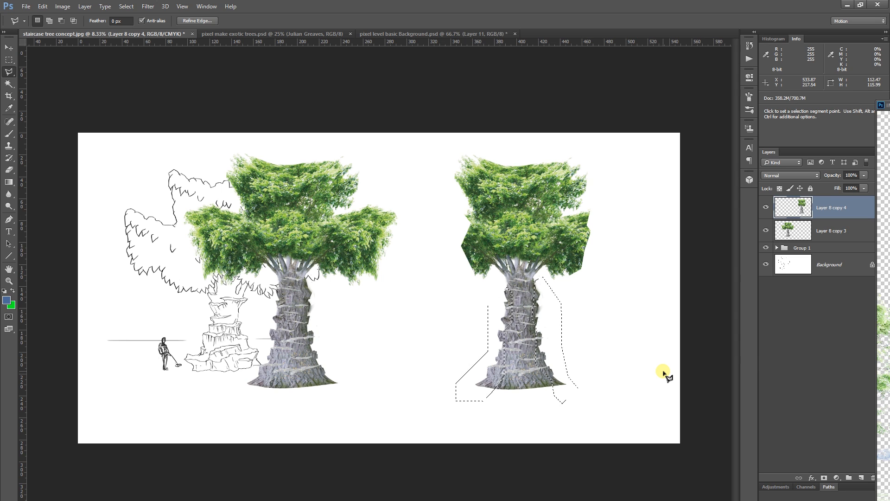
key("Delete")
key("ctrl+d")
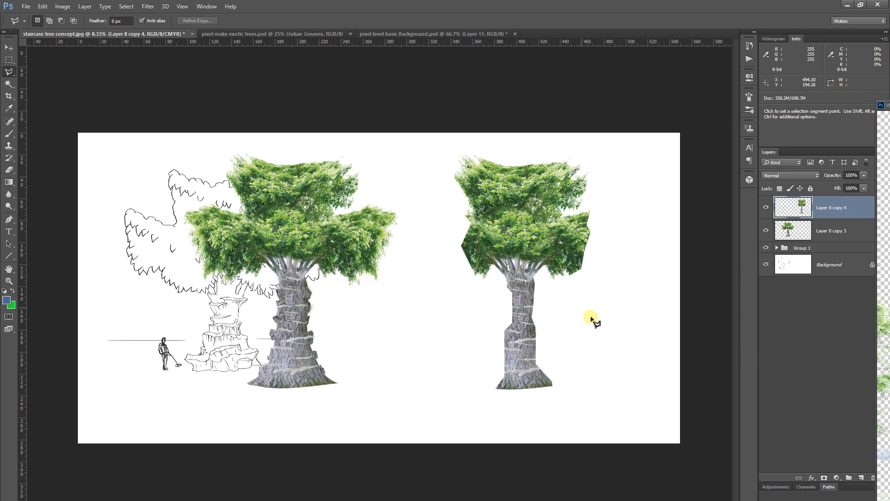
Step: Reposition the slimmed tree slightly, select it with a rectangular marquee and cut it from its layer
key("v")
left_click_drag(543, 280, 543, 236)
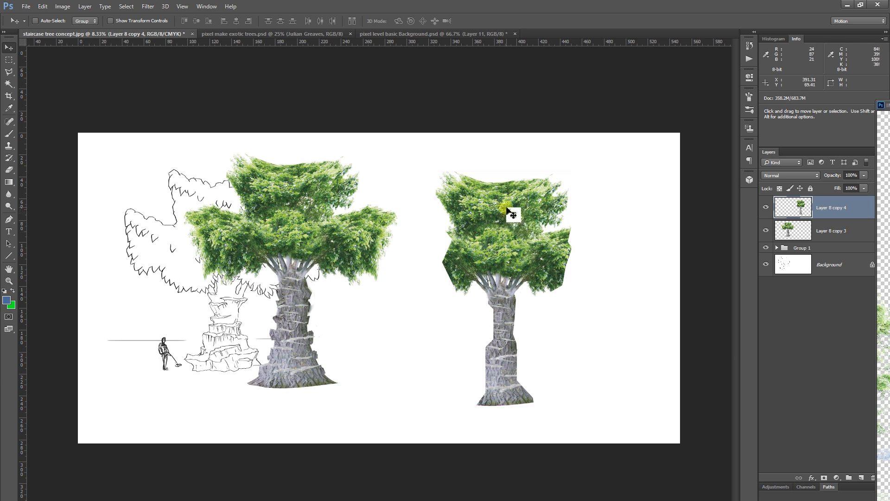
key("m")
left_click_drag(415, 148, 615, 434)
key("ctrl+x")
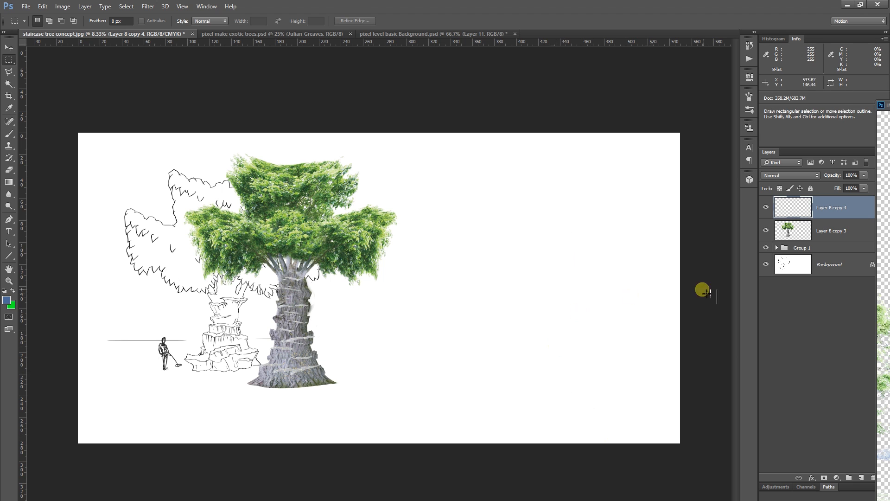
Step: Paste the slimmed tree into the pixel level basic Background document above the first tree and scale it to about 17.5%
left_click(405, 34)
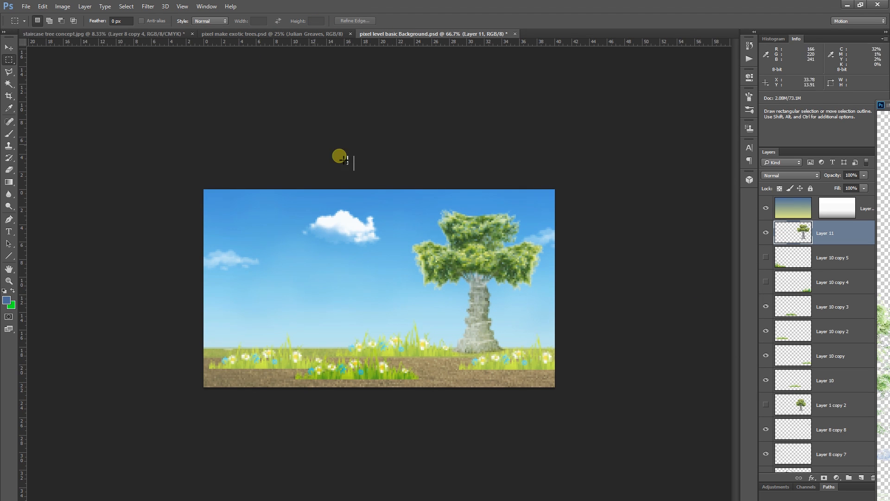
left_click(43, 6)
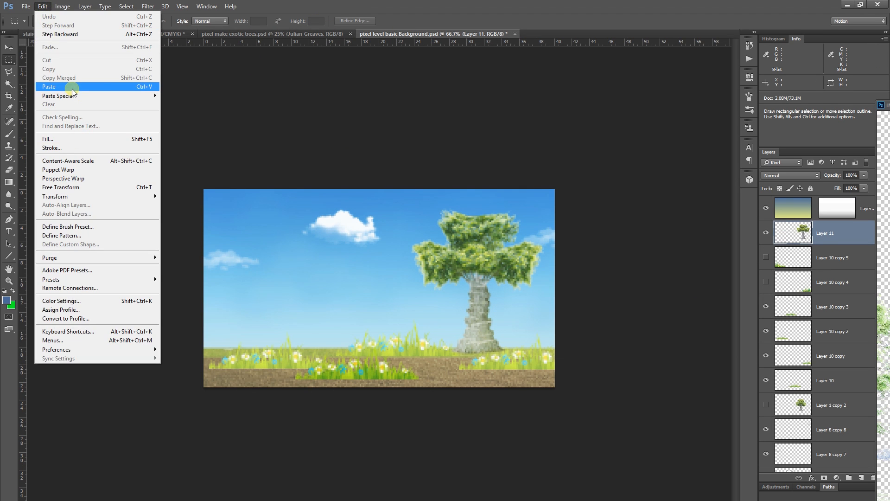
left_click(72, 87)
key("ctrl+t")
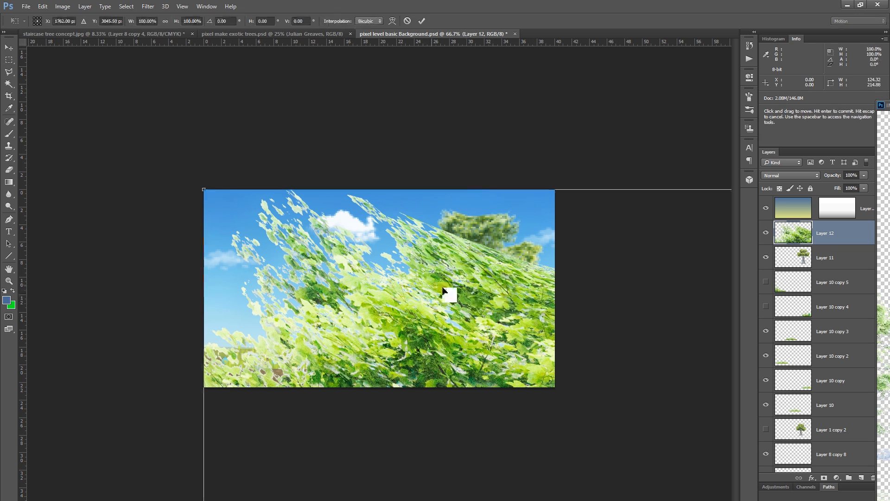
left_click_drag(203, 188, 512, 498)
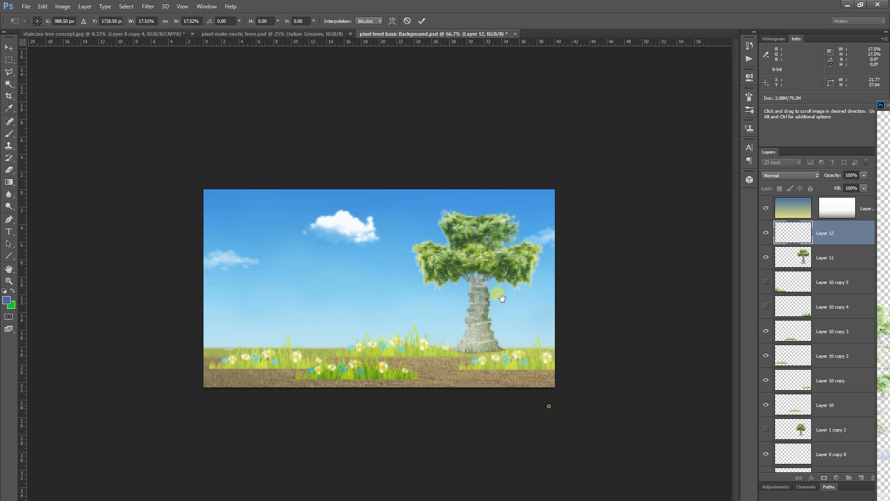
Step: Move the slimmed tree into the scene beside the first tree, scale it to about 7.1% and commit the transform
key("ctrl+minus")
key("ctrl+minus")
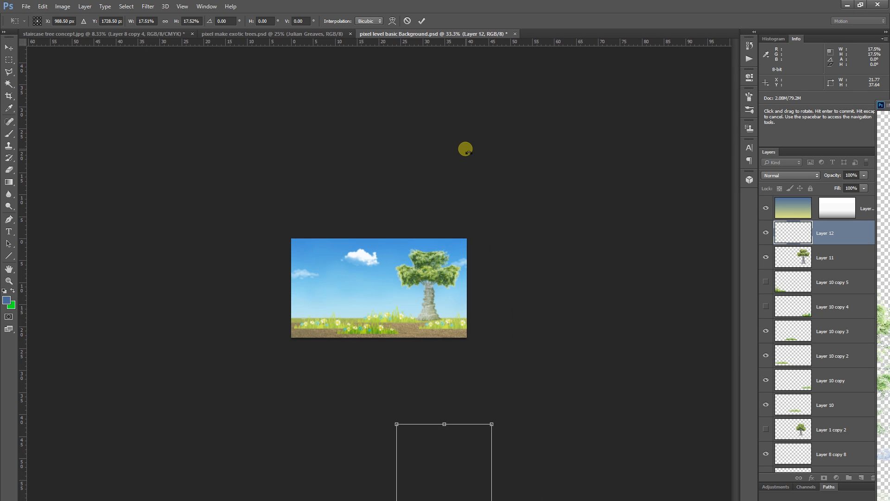
left_click_drag(445, 465, 377, 226)
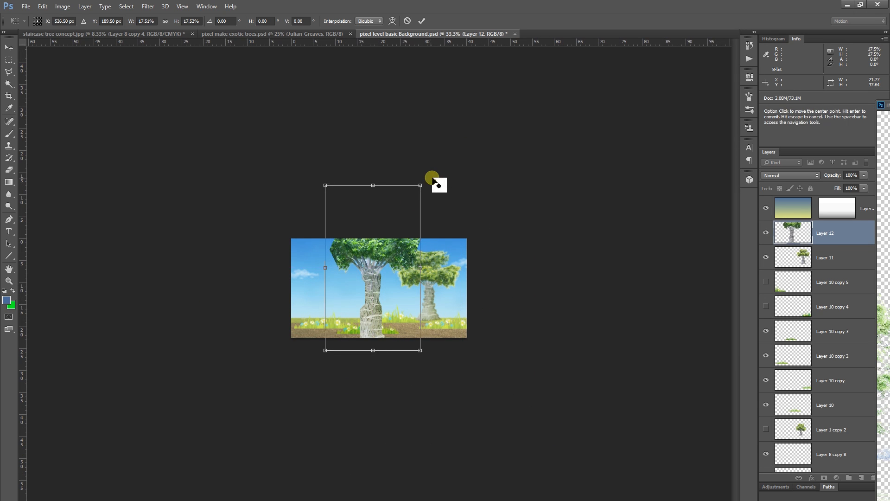
left_click_drag(420, 181, 379, 280)
key("Return")
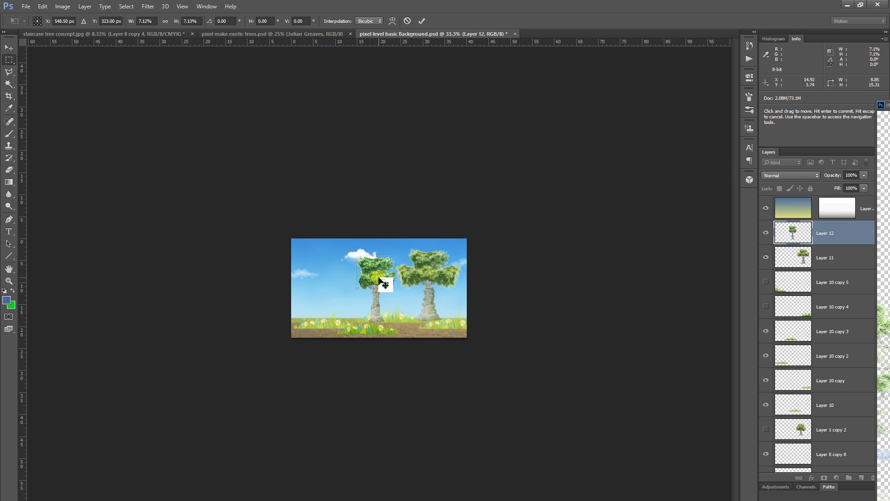
key("ctrl+0")
scroll(380, 280, "up", 4)
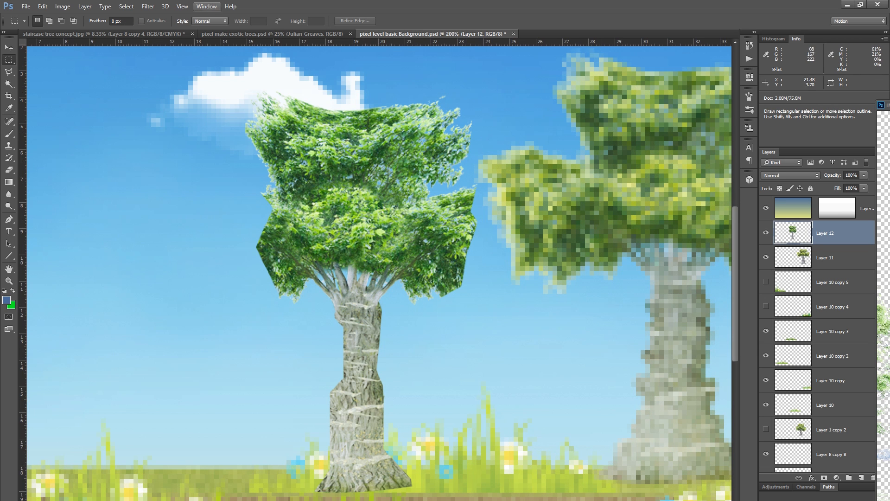
Step: Pixelate the slimmed tree on Layer 12 with the Mosaic filter at a cell size of 5 square
left_click(150, 8)
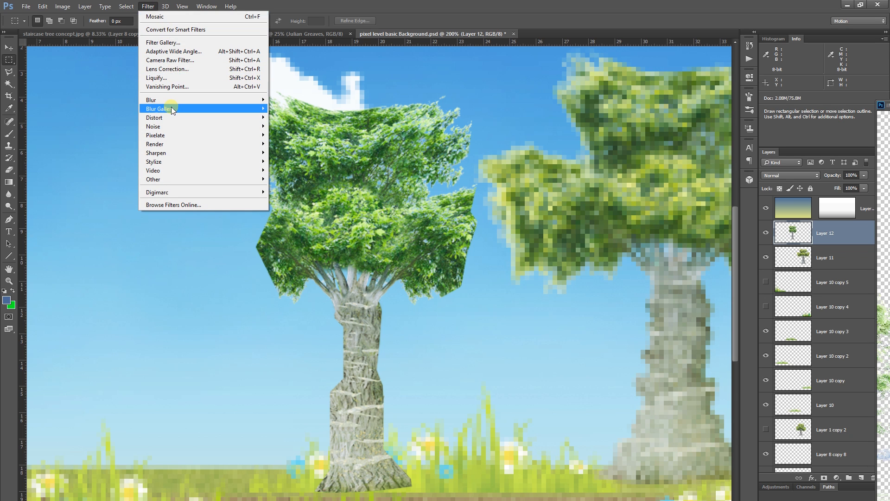
mouse_move(171, 136)
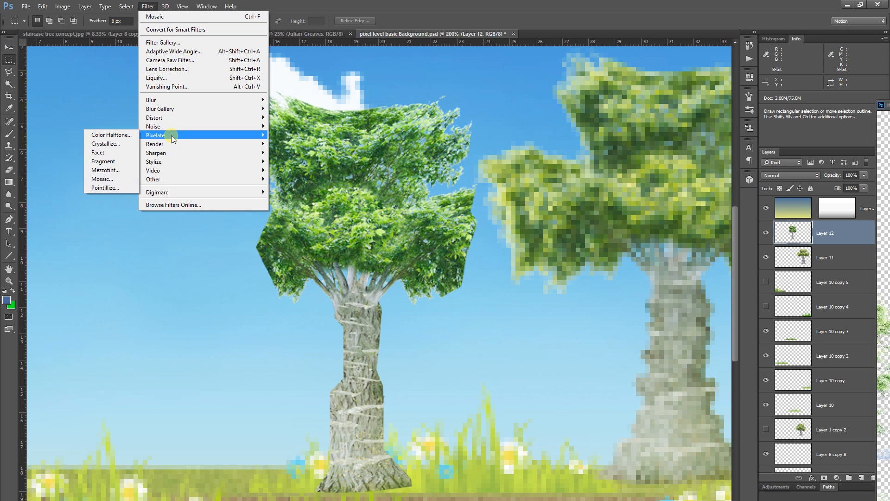
left_click(116, 179)
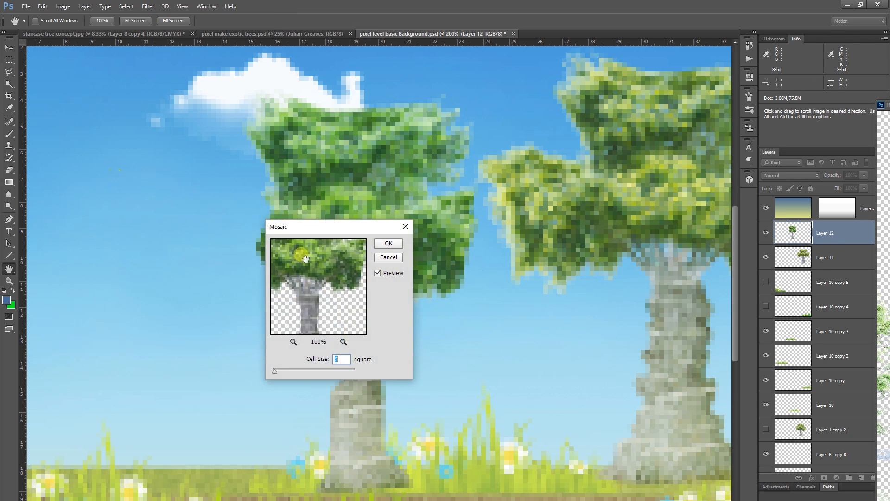
left_click(389, 243)
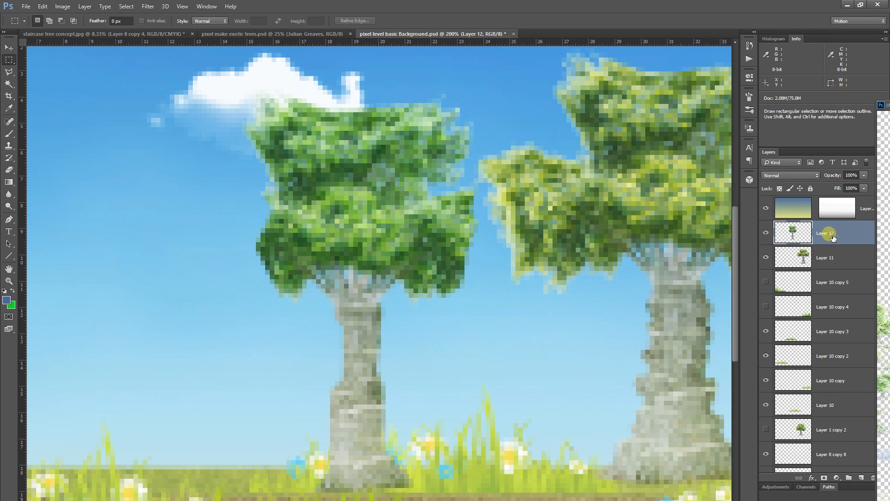
Step: Shift the slimmed tree's hue to -12 with Hue/Saturation to match the first tree's foliage
key("ctrl+minus")
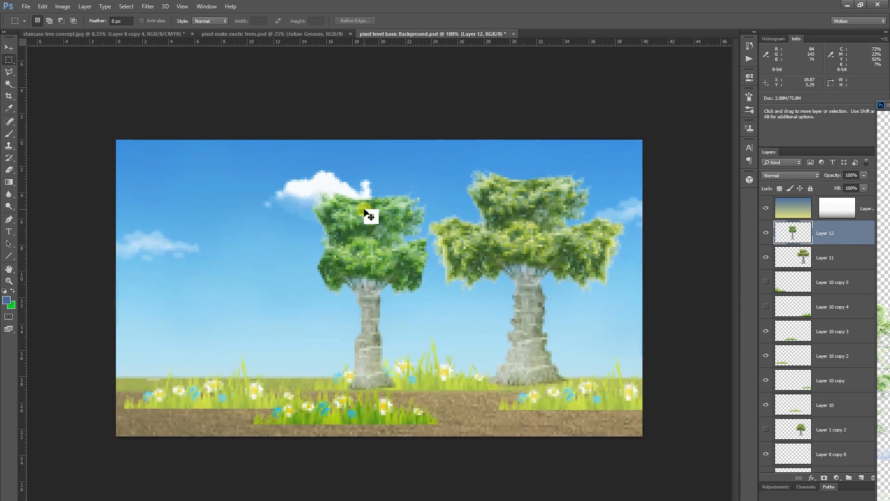
key("ctrl+u")
left_click_drag(699, 340, 692, 347)
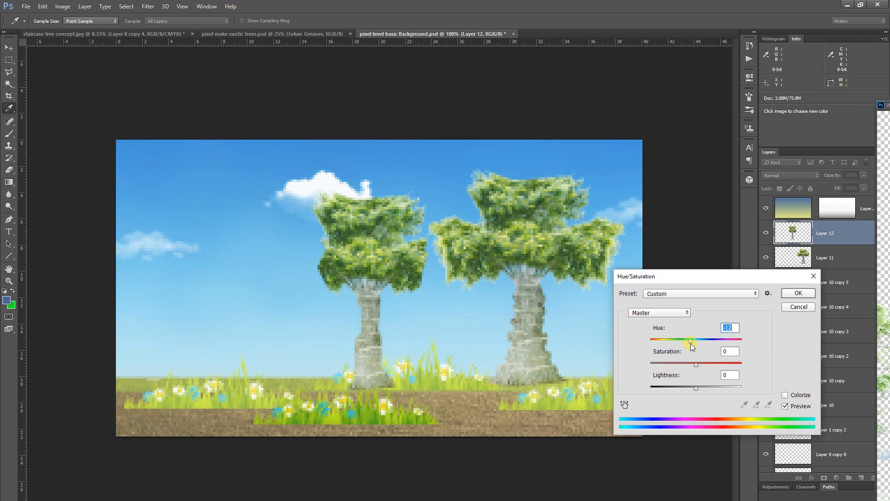
left_click(798, 293)
Step: Reorder Layer 12 to sit directly below Layer 10 and move the slimmed tree to the far left of the scene, behind the grass
key("v")
left_click_drag(820, 234, 827, 259)
left_click_drag(370, 267, 439, 263)
left_click_drag(830, 258, 843, 412)
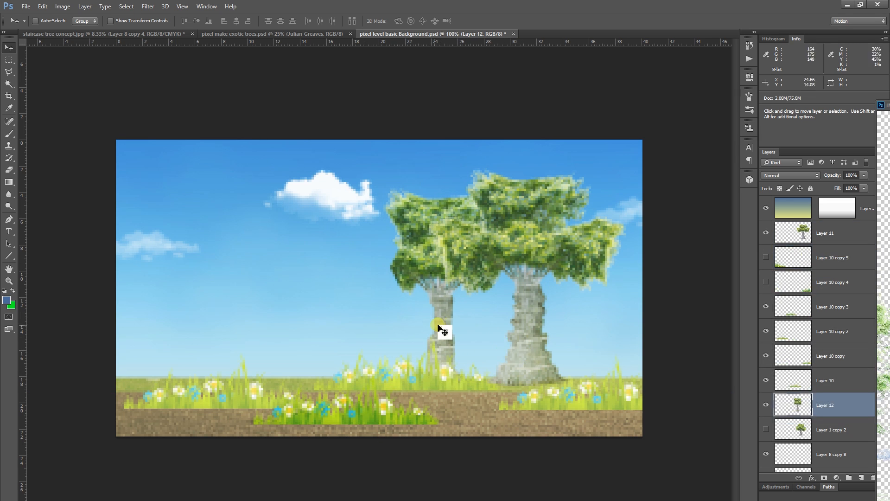
left_click_drag(441, 332, 182, 318)
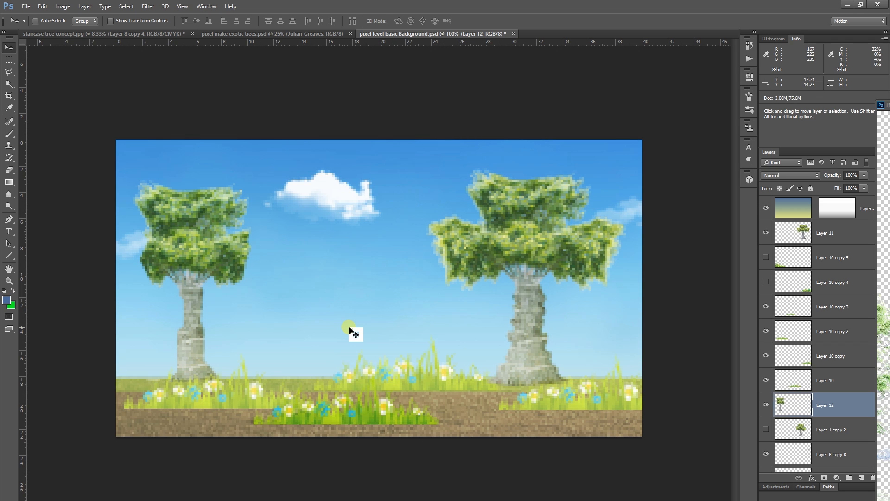
Step: In the staircase tree concept document, move the full-width tree to the blank area on the right of the line sketch
left_click(85, 35)
left_click_drag(301, 260, 539, 251)
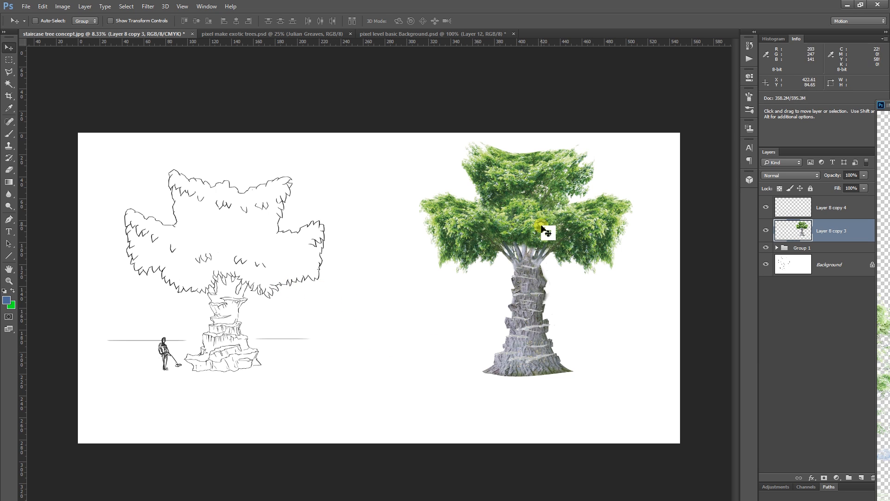
left_click_drag(541, 224, 529, 231)
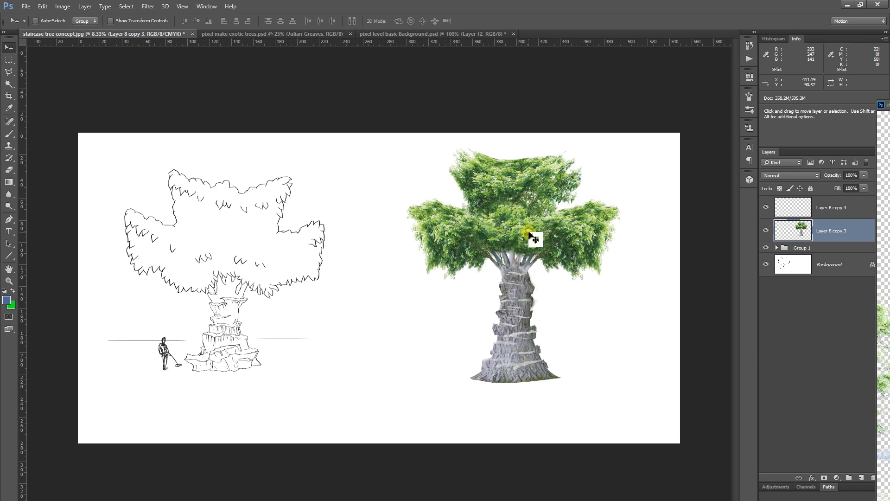
Step: Review the pixel level basic Background scene and the exotic tree sketches in the pixel make exotic trees document
left_click(398, 34)
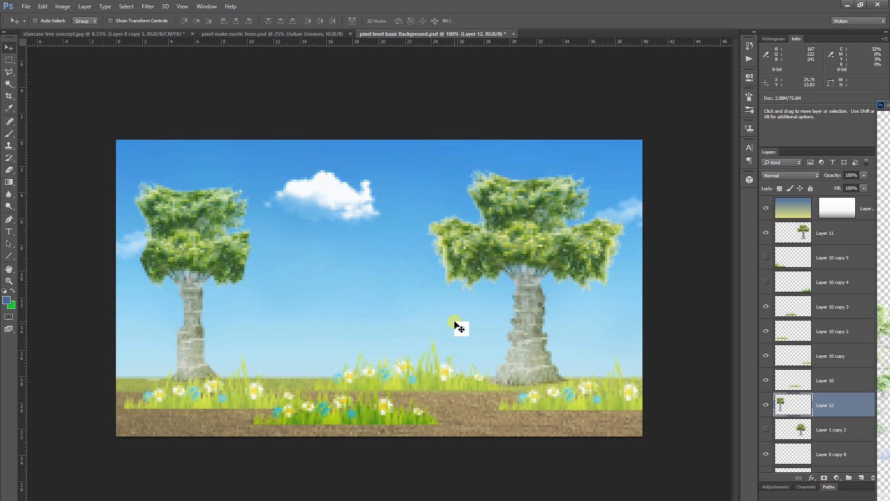
left_click(320, 34)
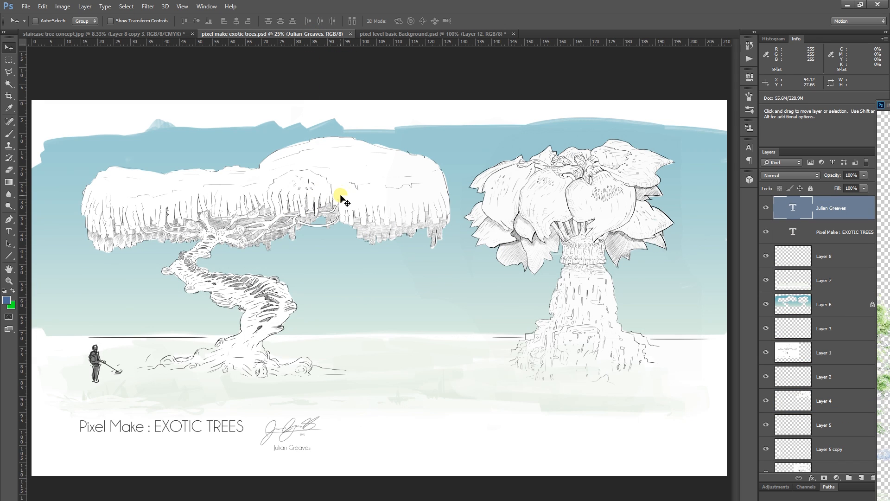